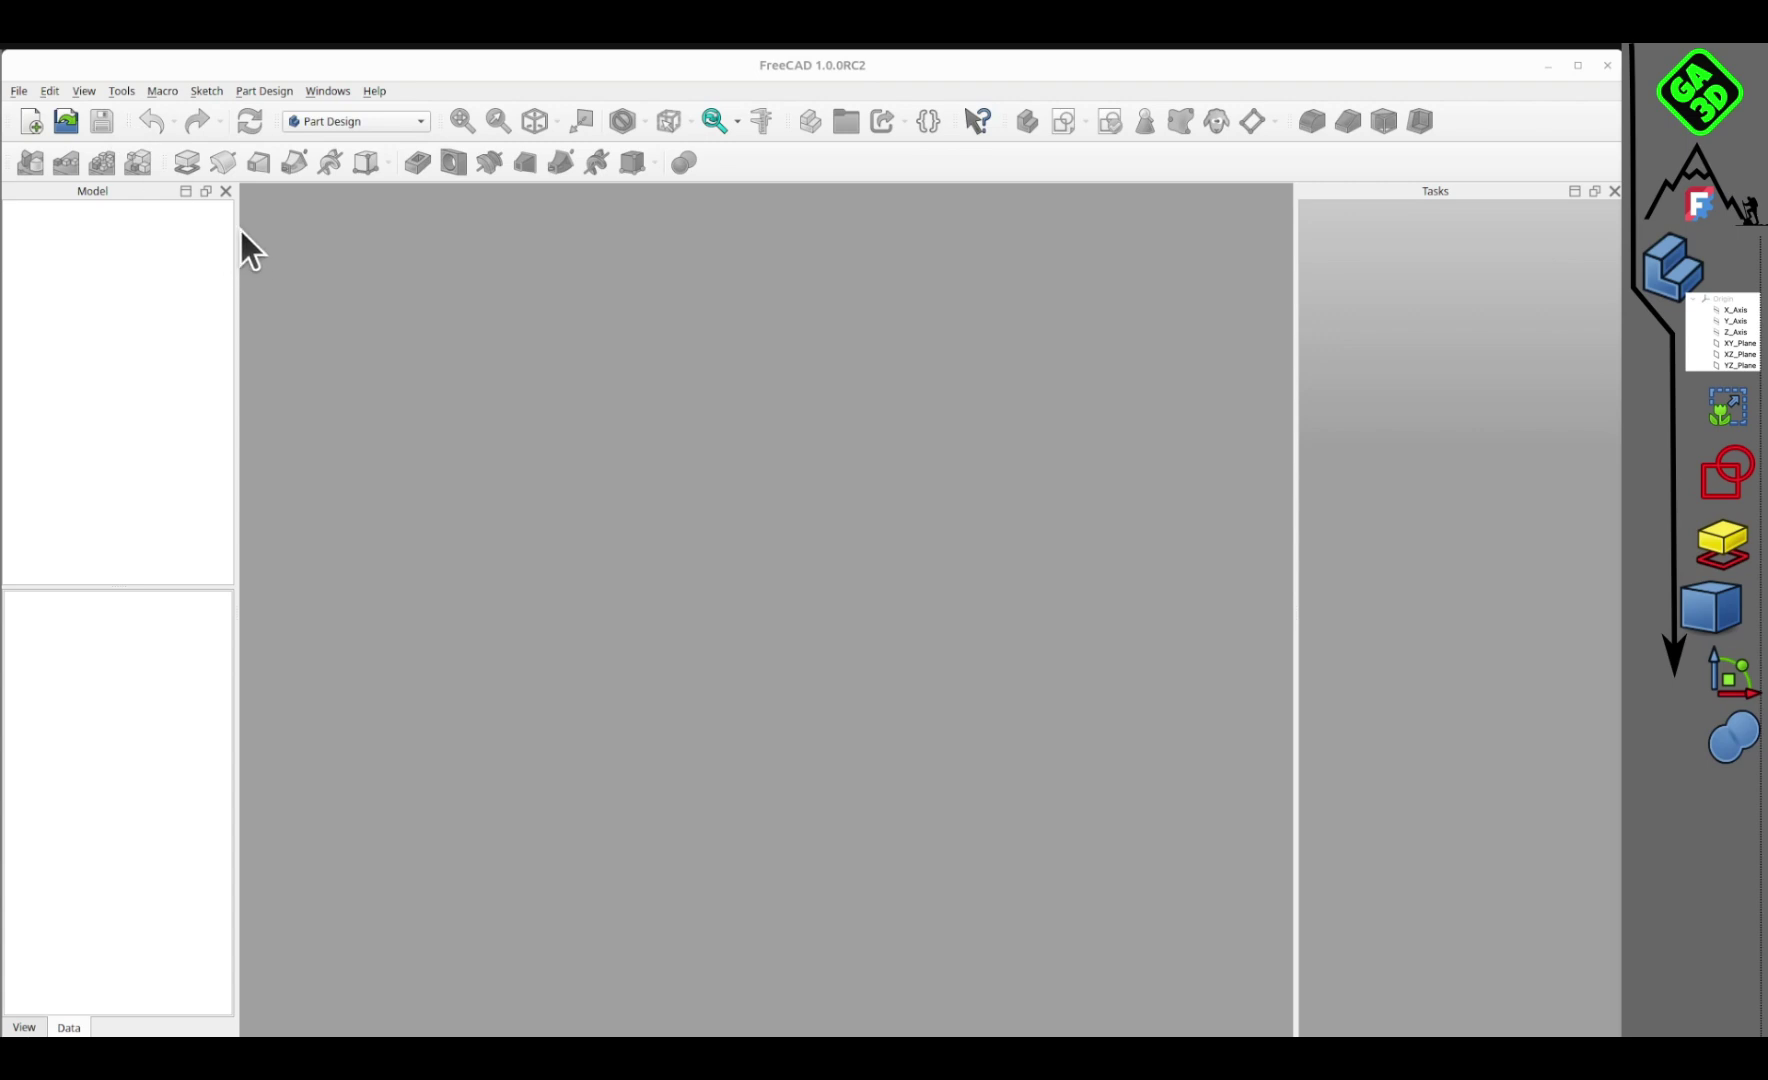
# Step: Check the program's version information in the About dialog and close it
pyautogui.click(374, 91)
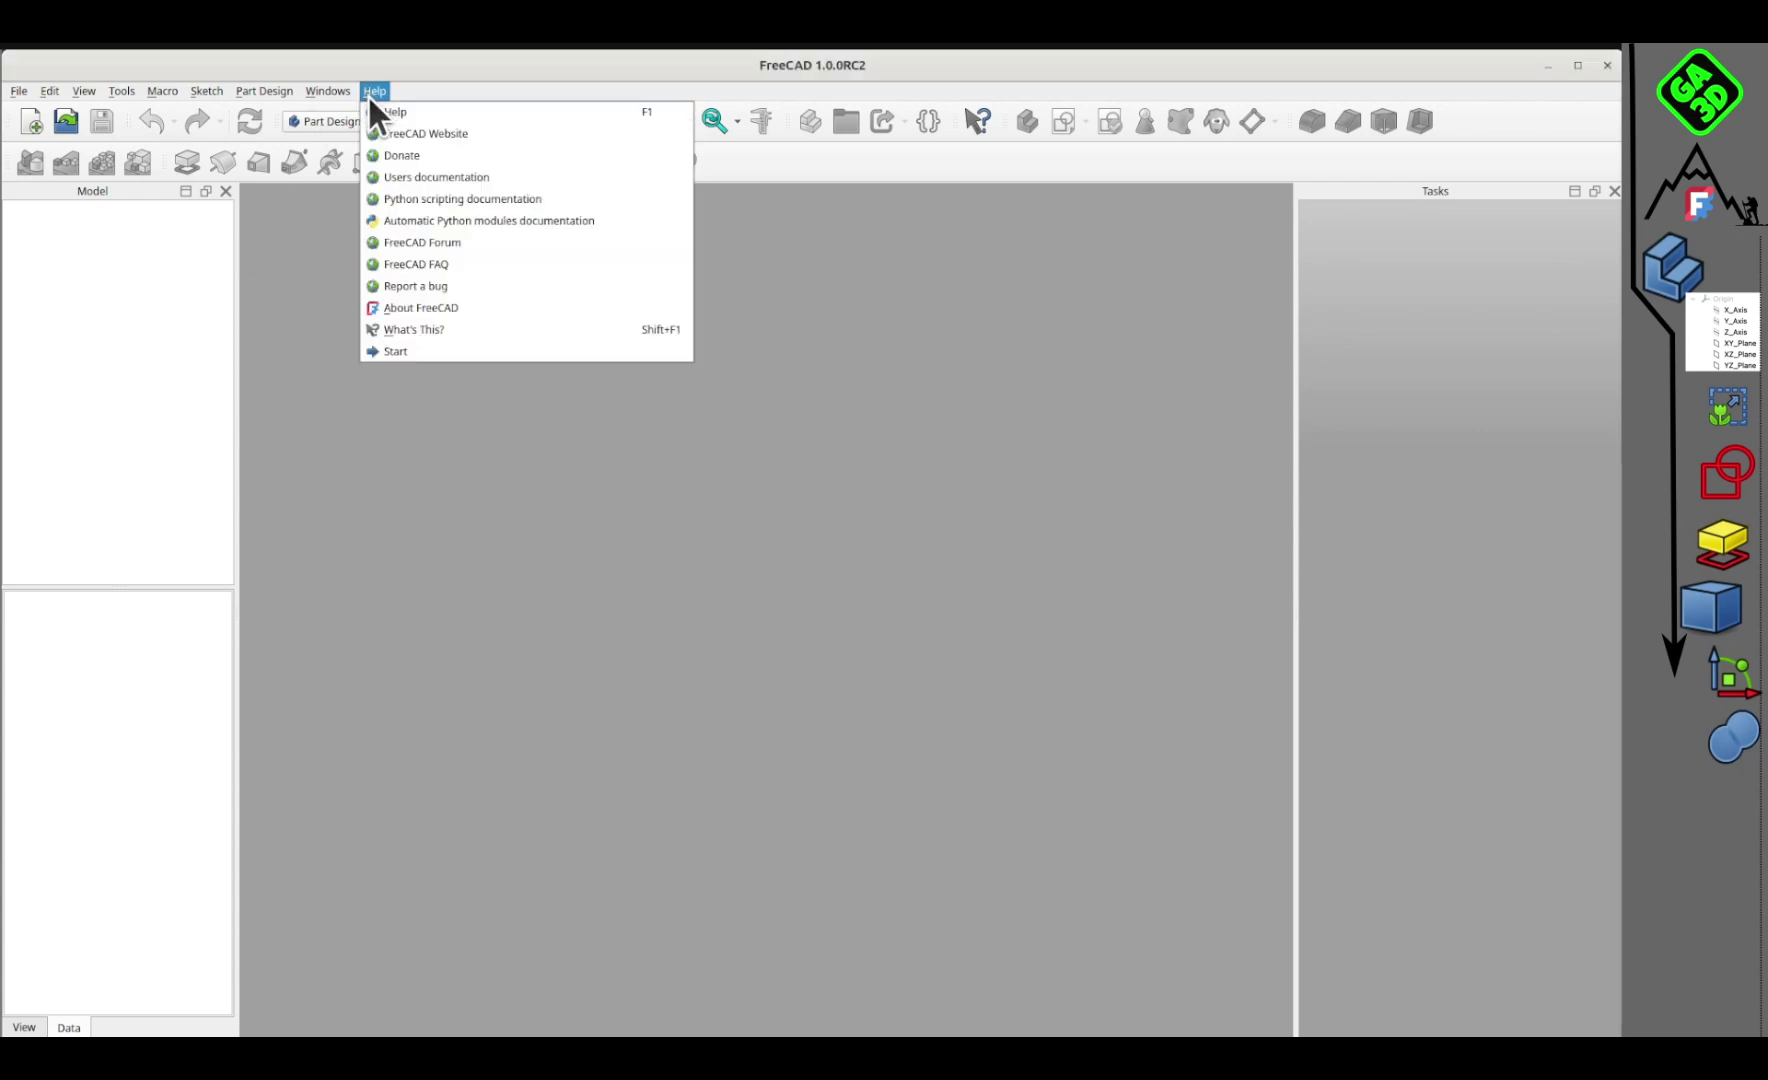
pyautogui.click(467, 306)
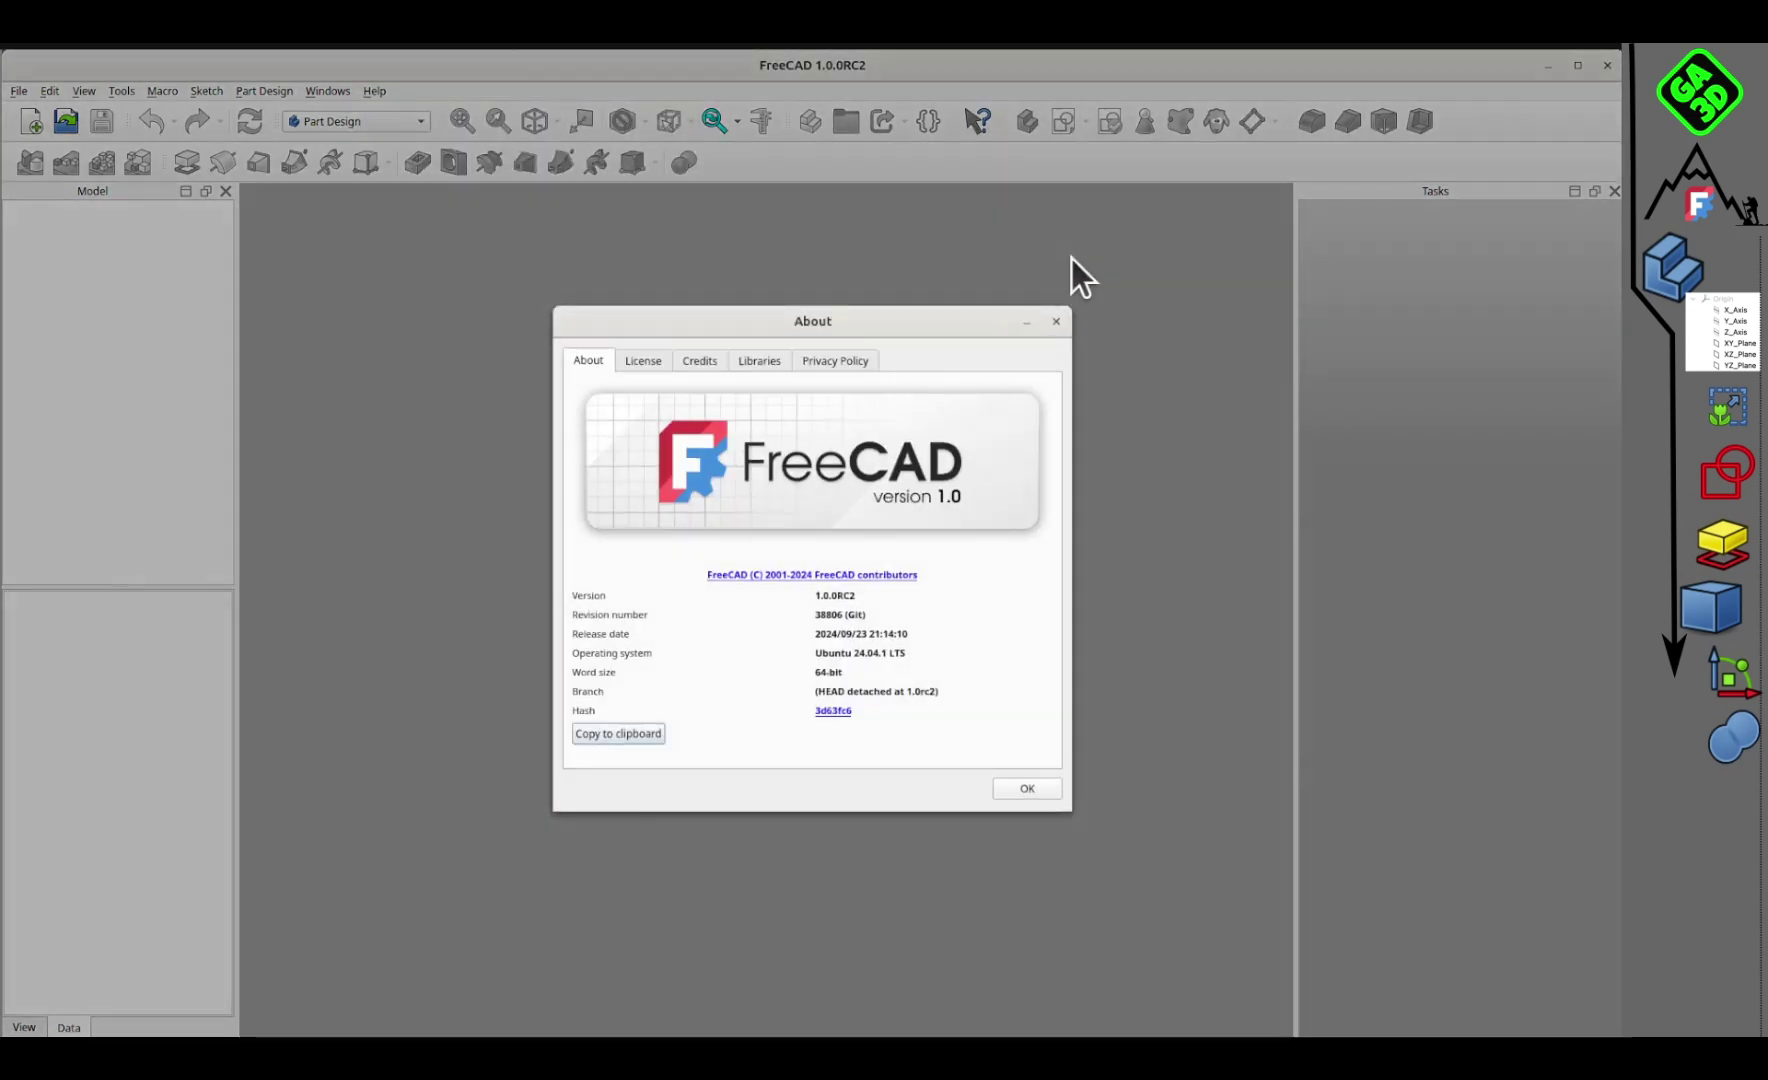
pyautogui.click(1056, 321)
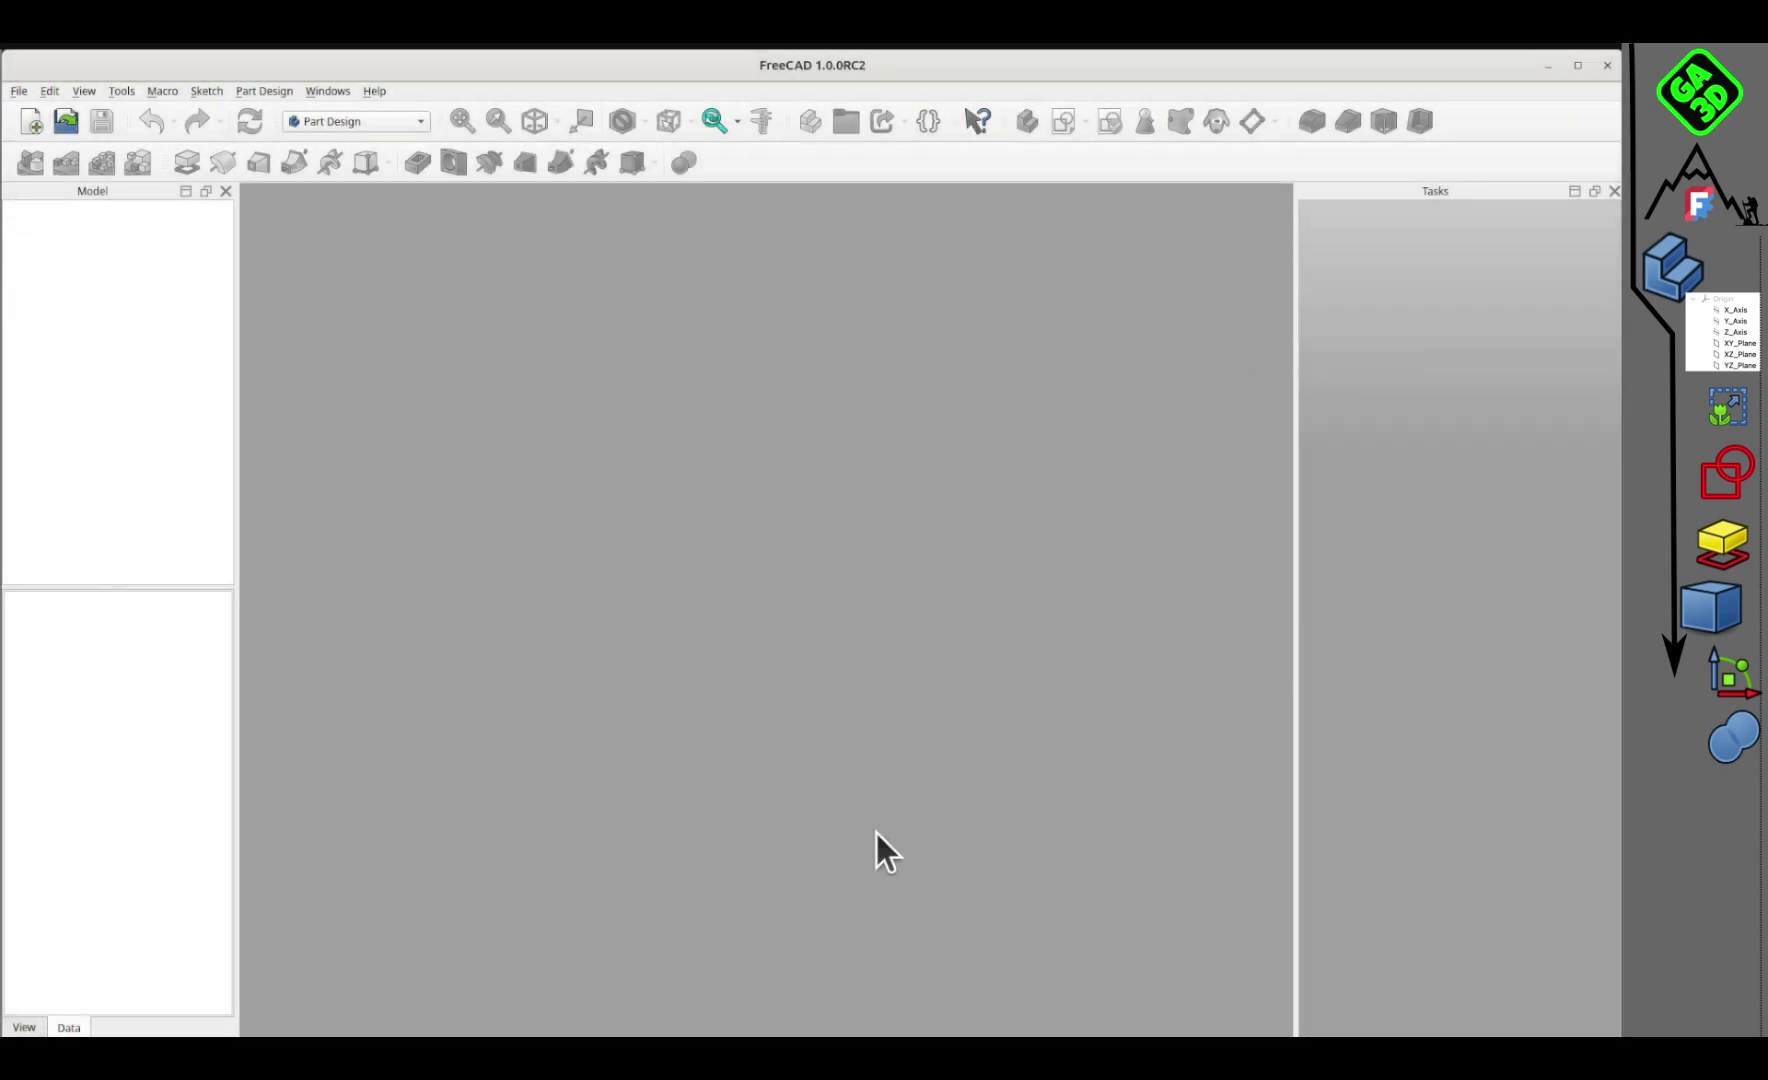
# Step: Create a new document and add a body to it in the Part Design workbench
pyautogui.click(24, 121)
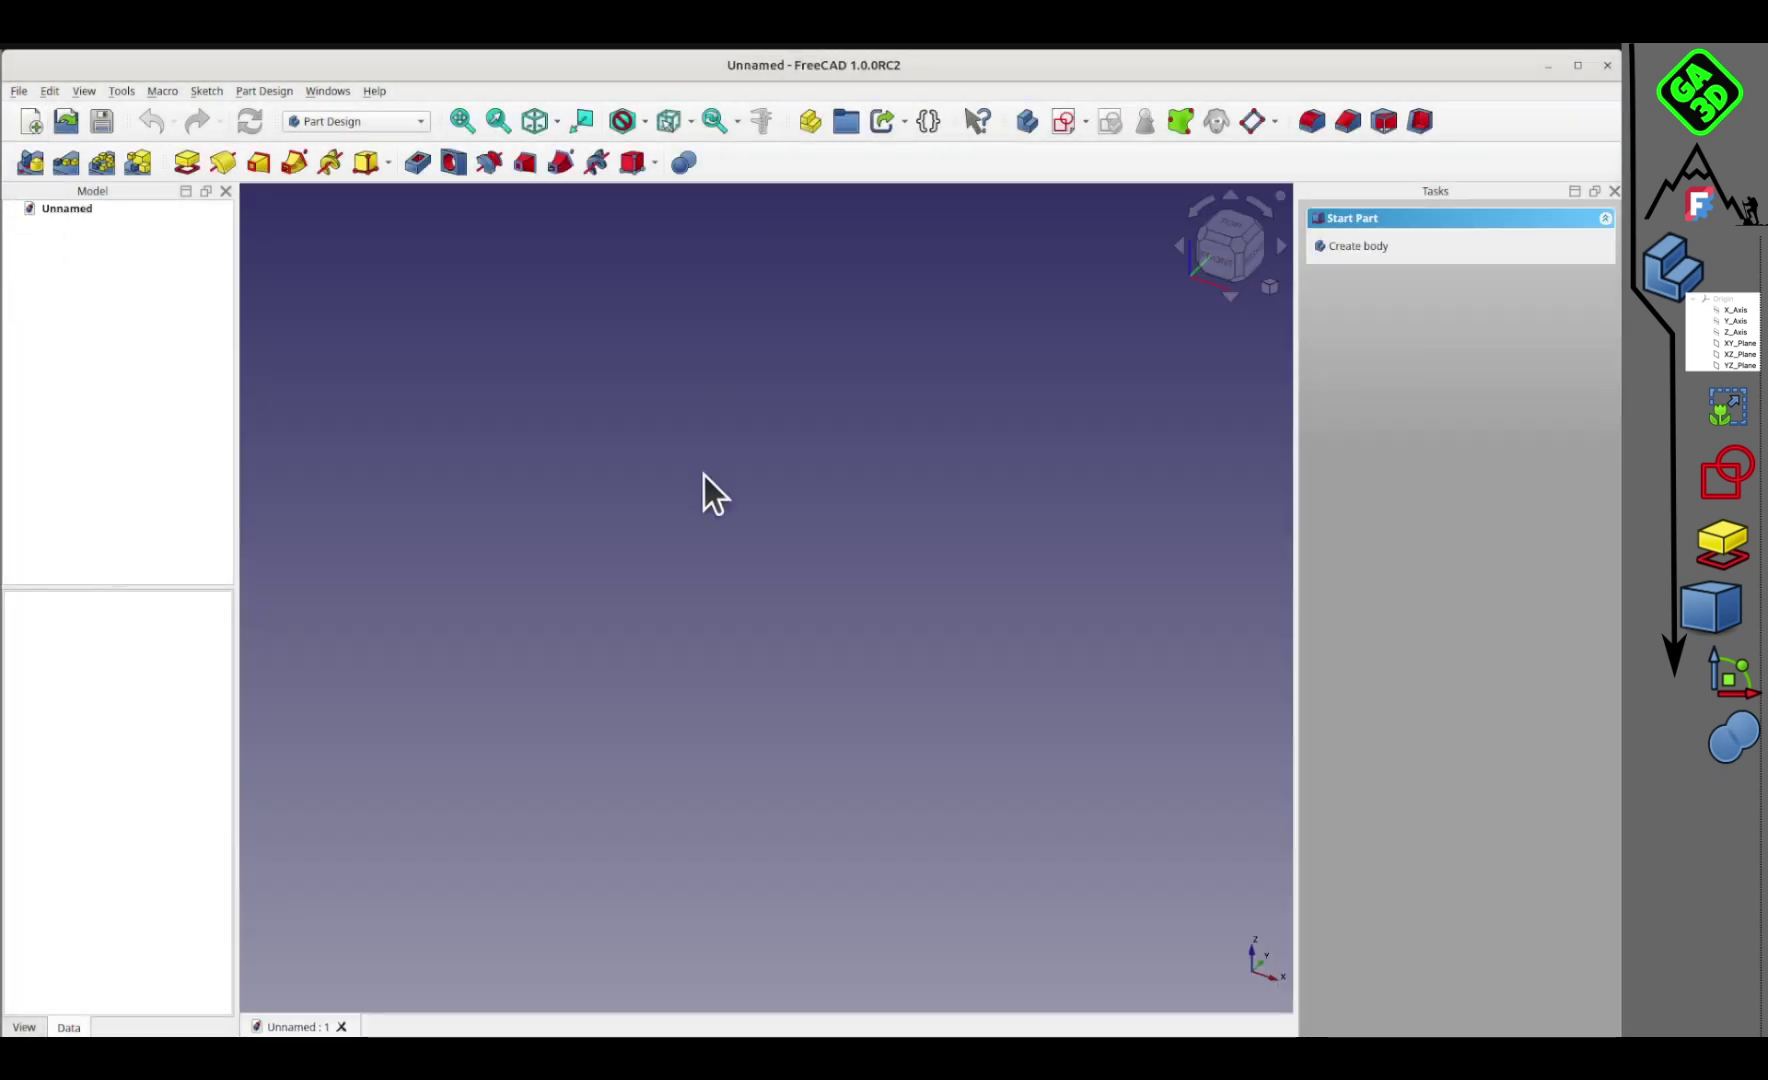
pyautogui.click(1238, 227)
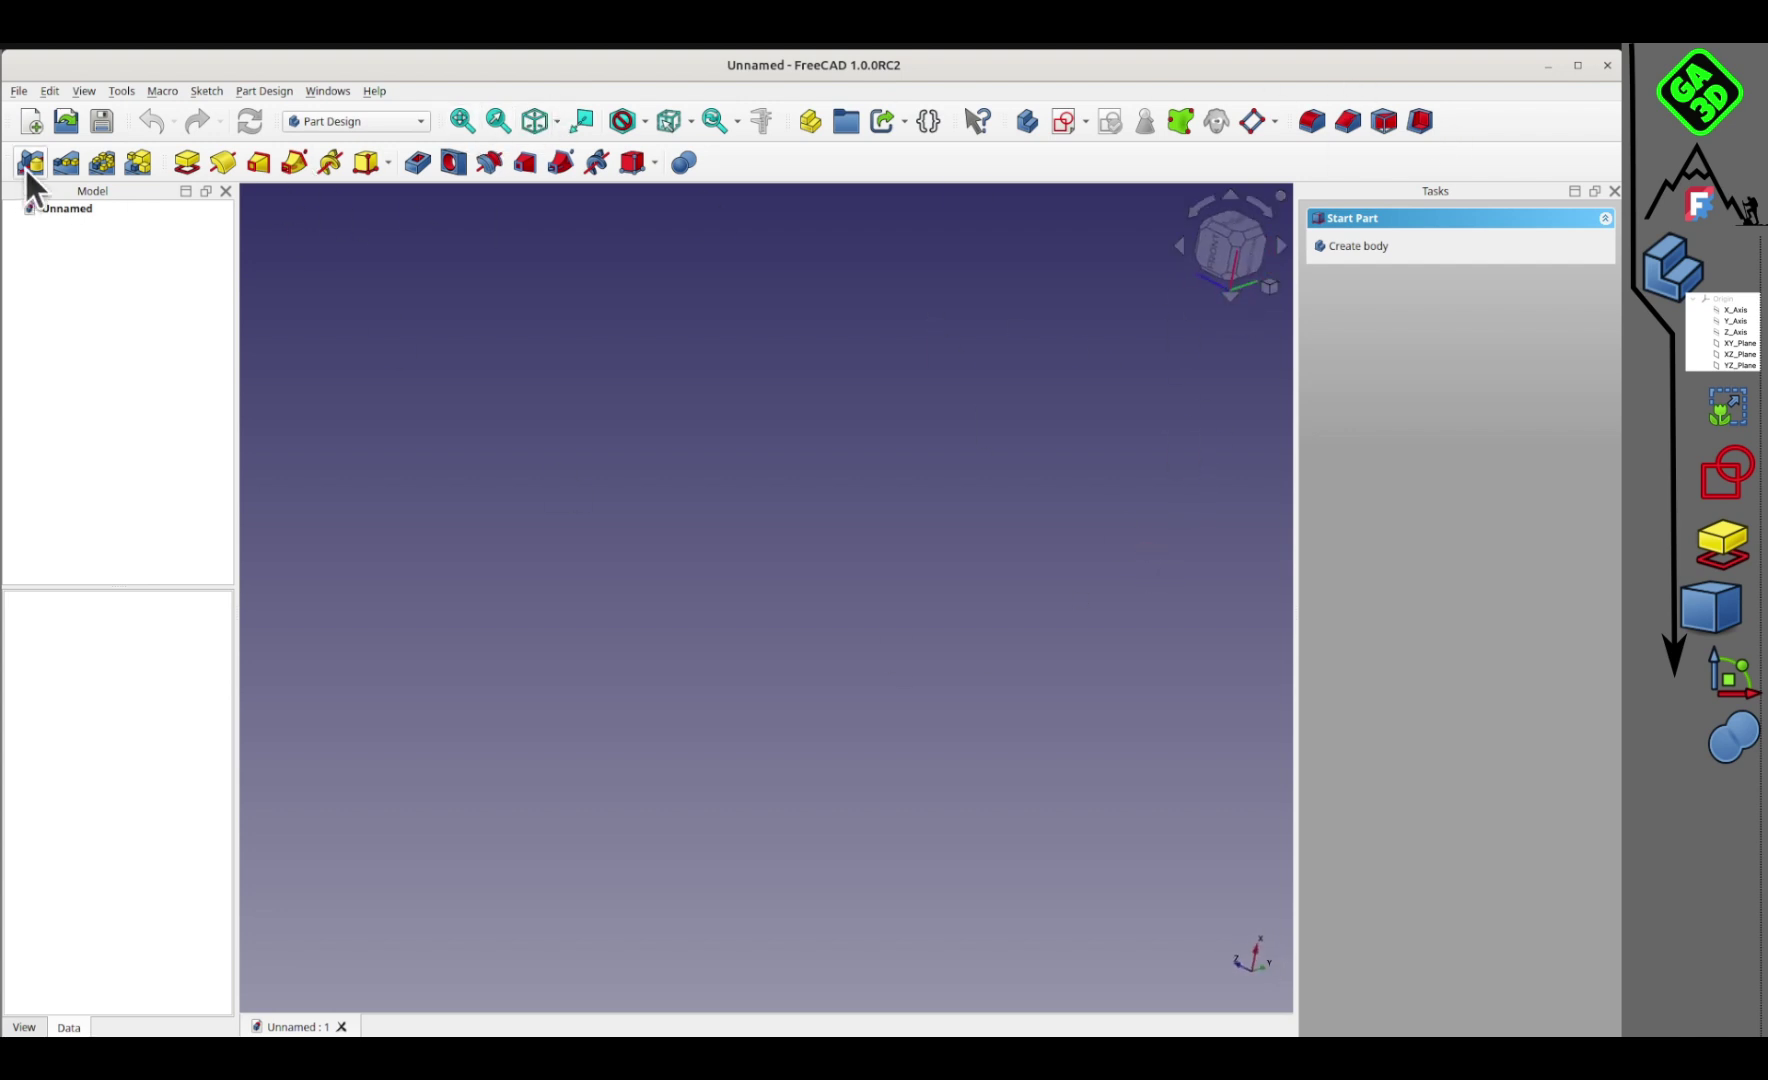
pyautogui.click(413, 123)
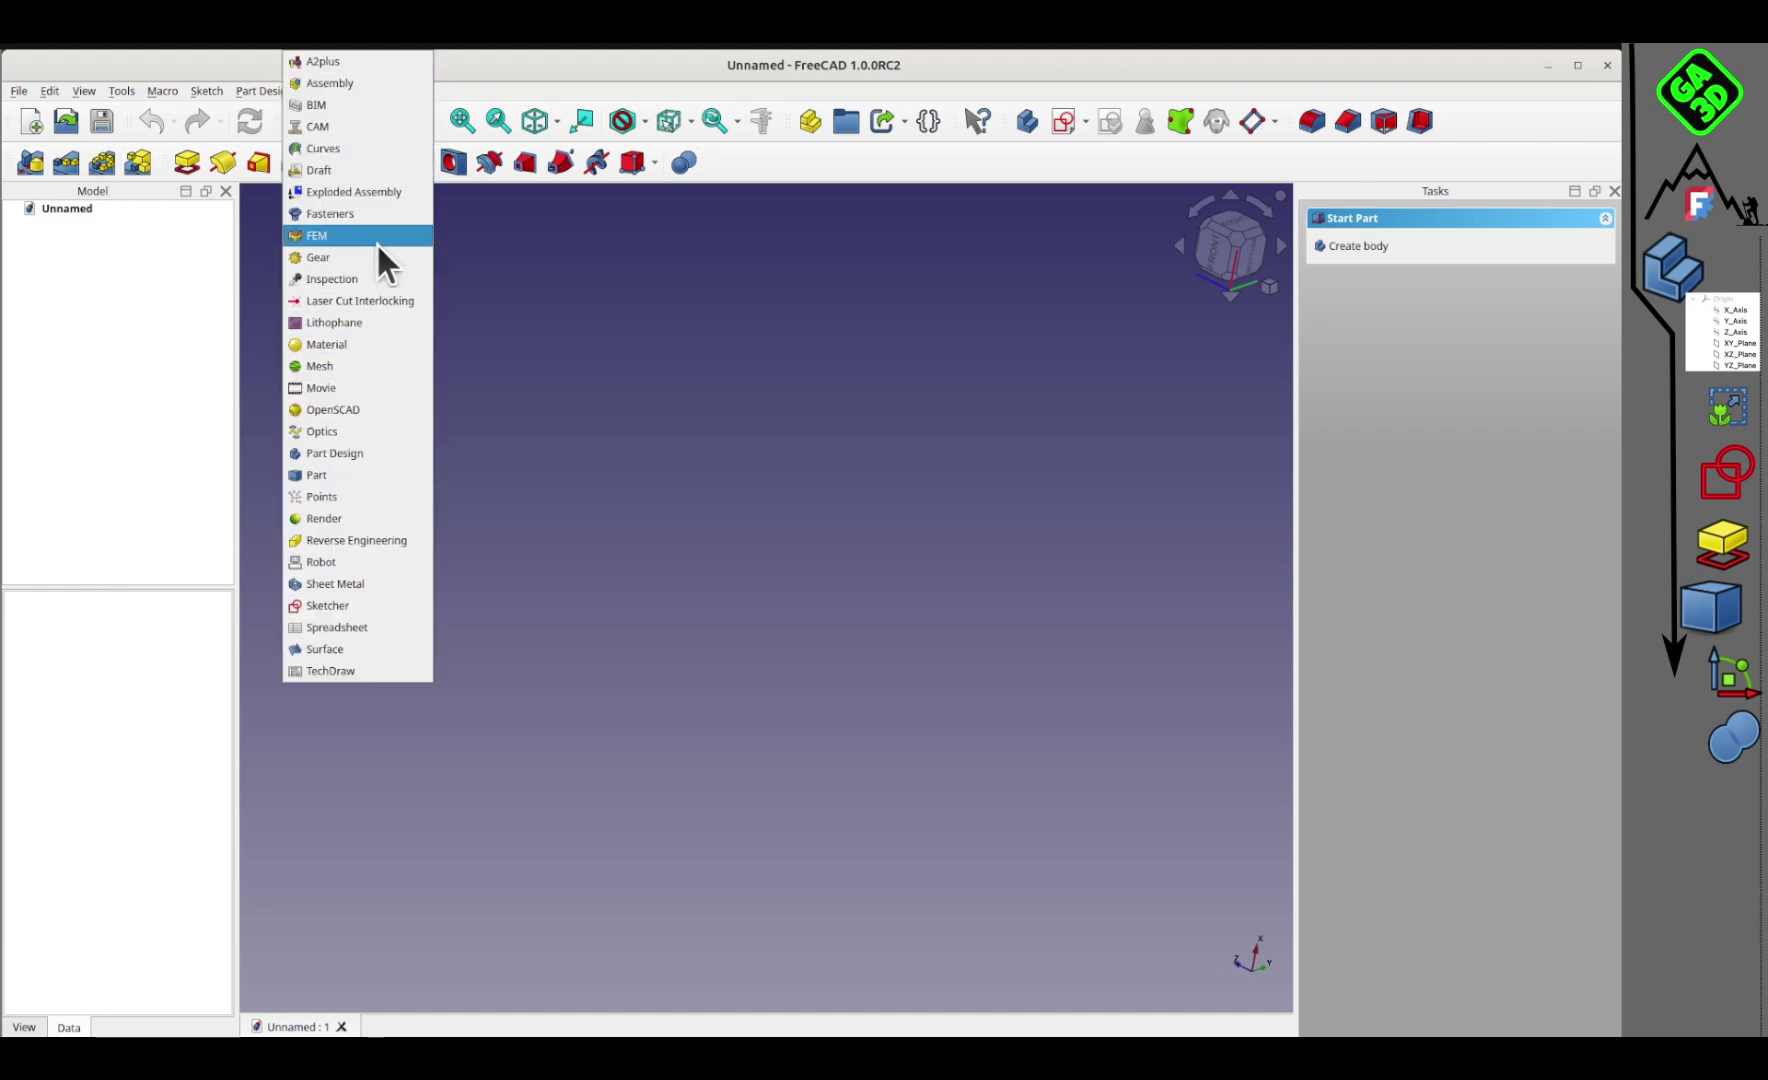
pyautogui.click(362, 453)
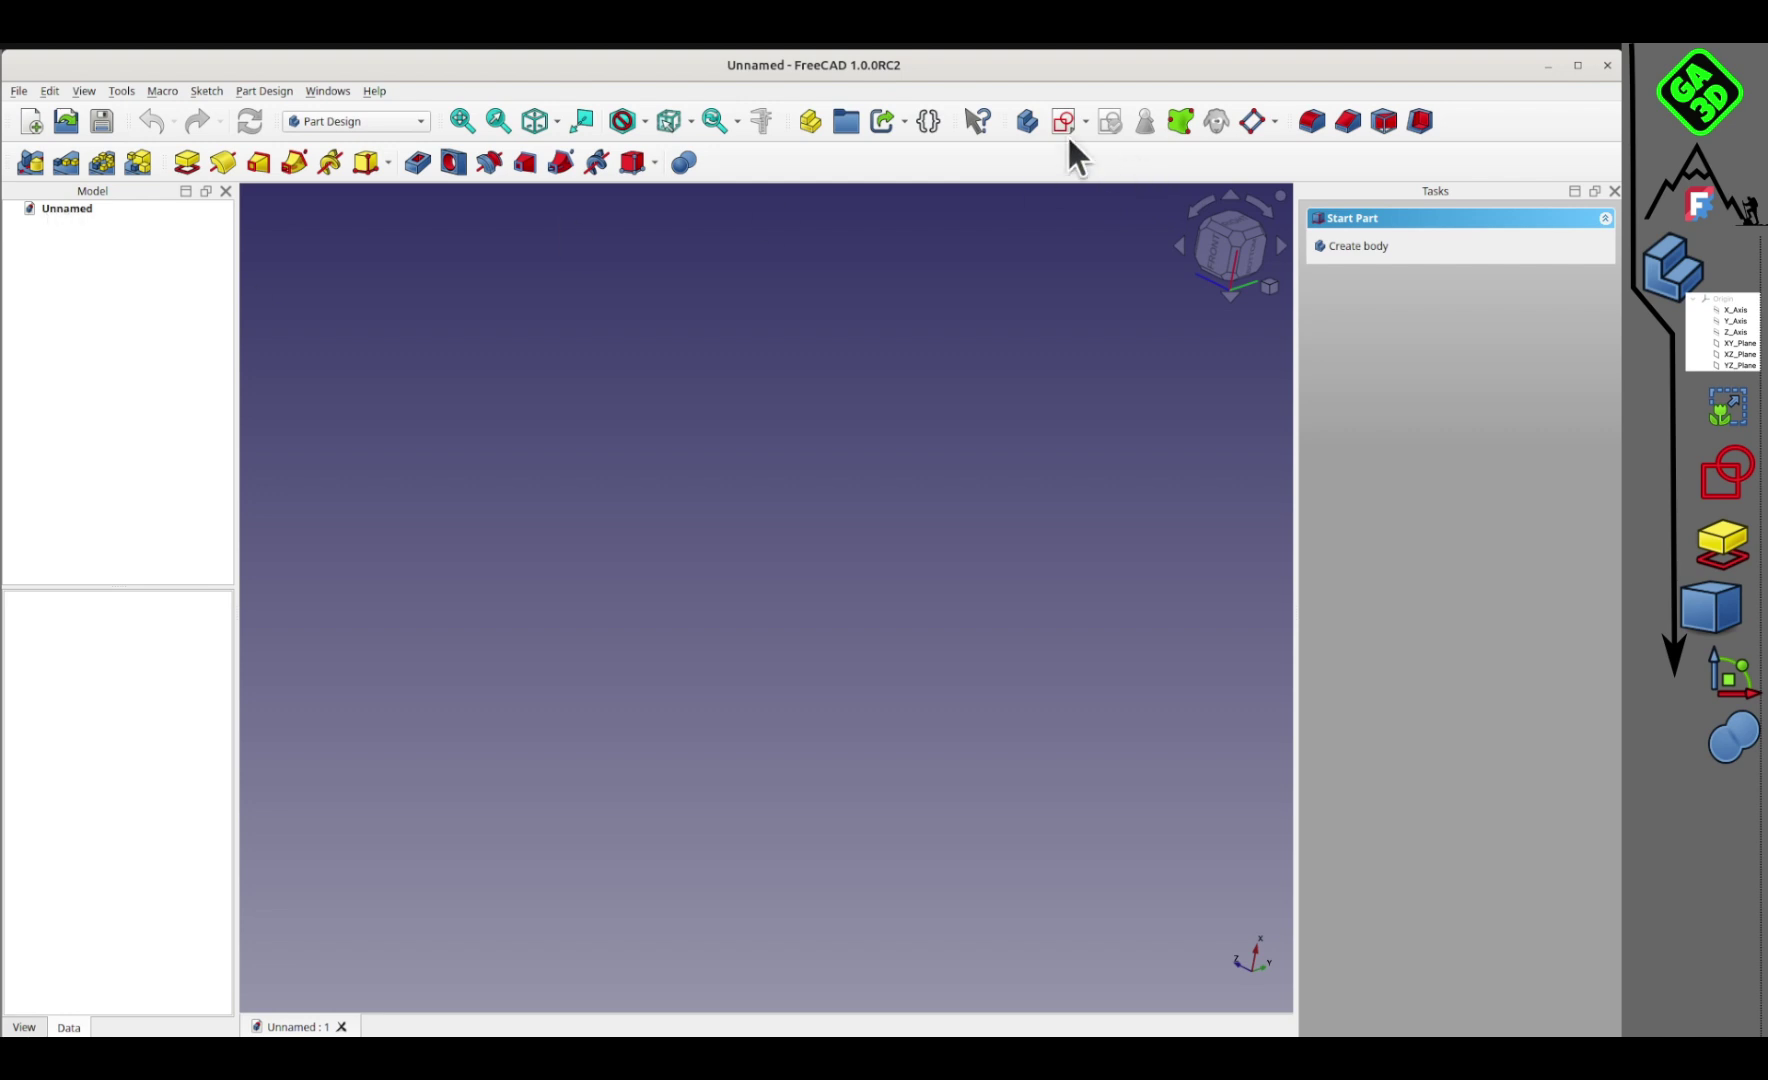
pyautogui.click(1027, 122)
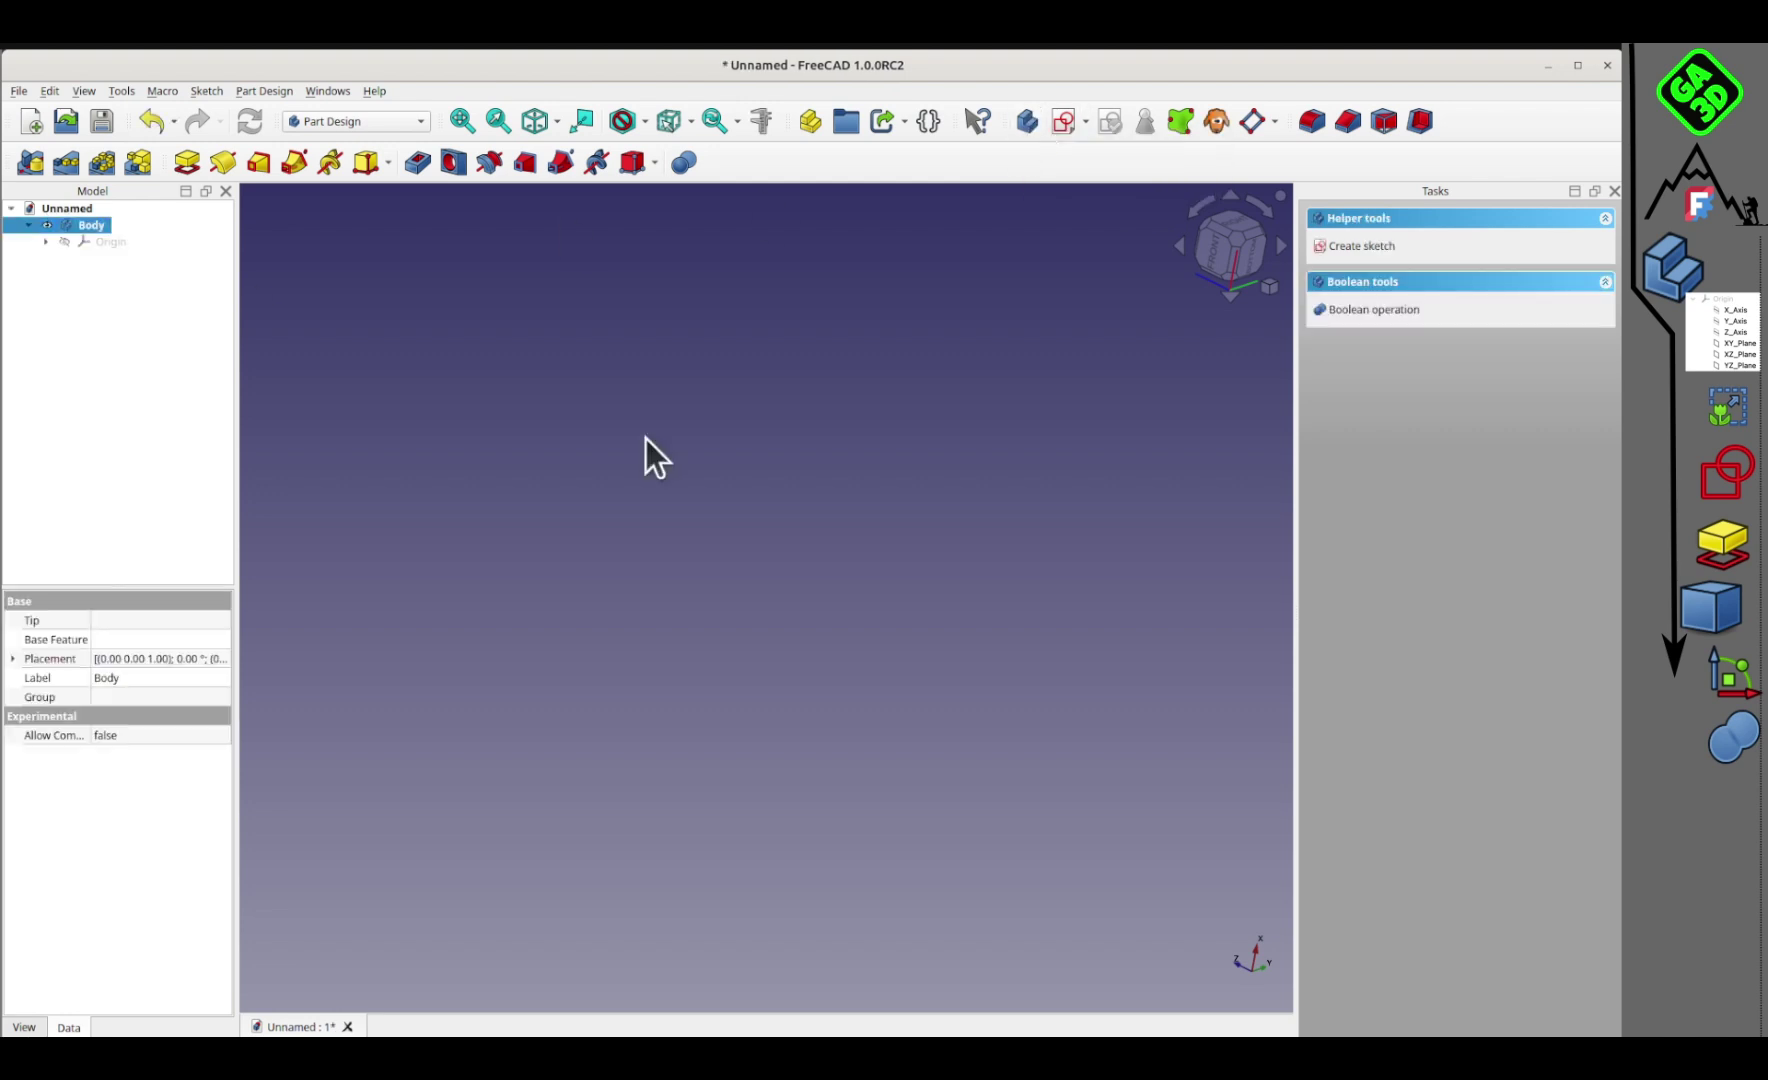
# Step: Expand the body's origin in the model tree and show its axes and planes
pyautogui.click(45, 241)
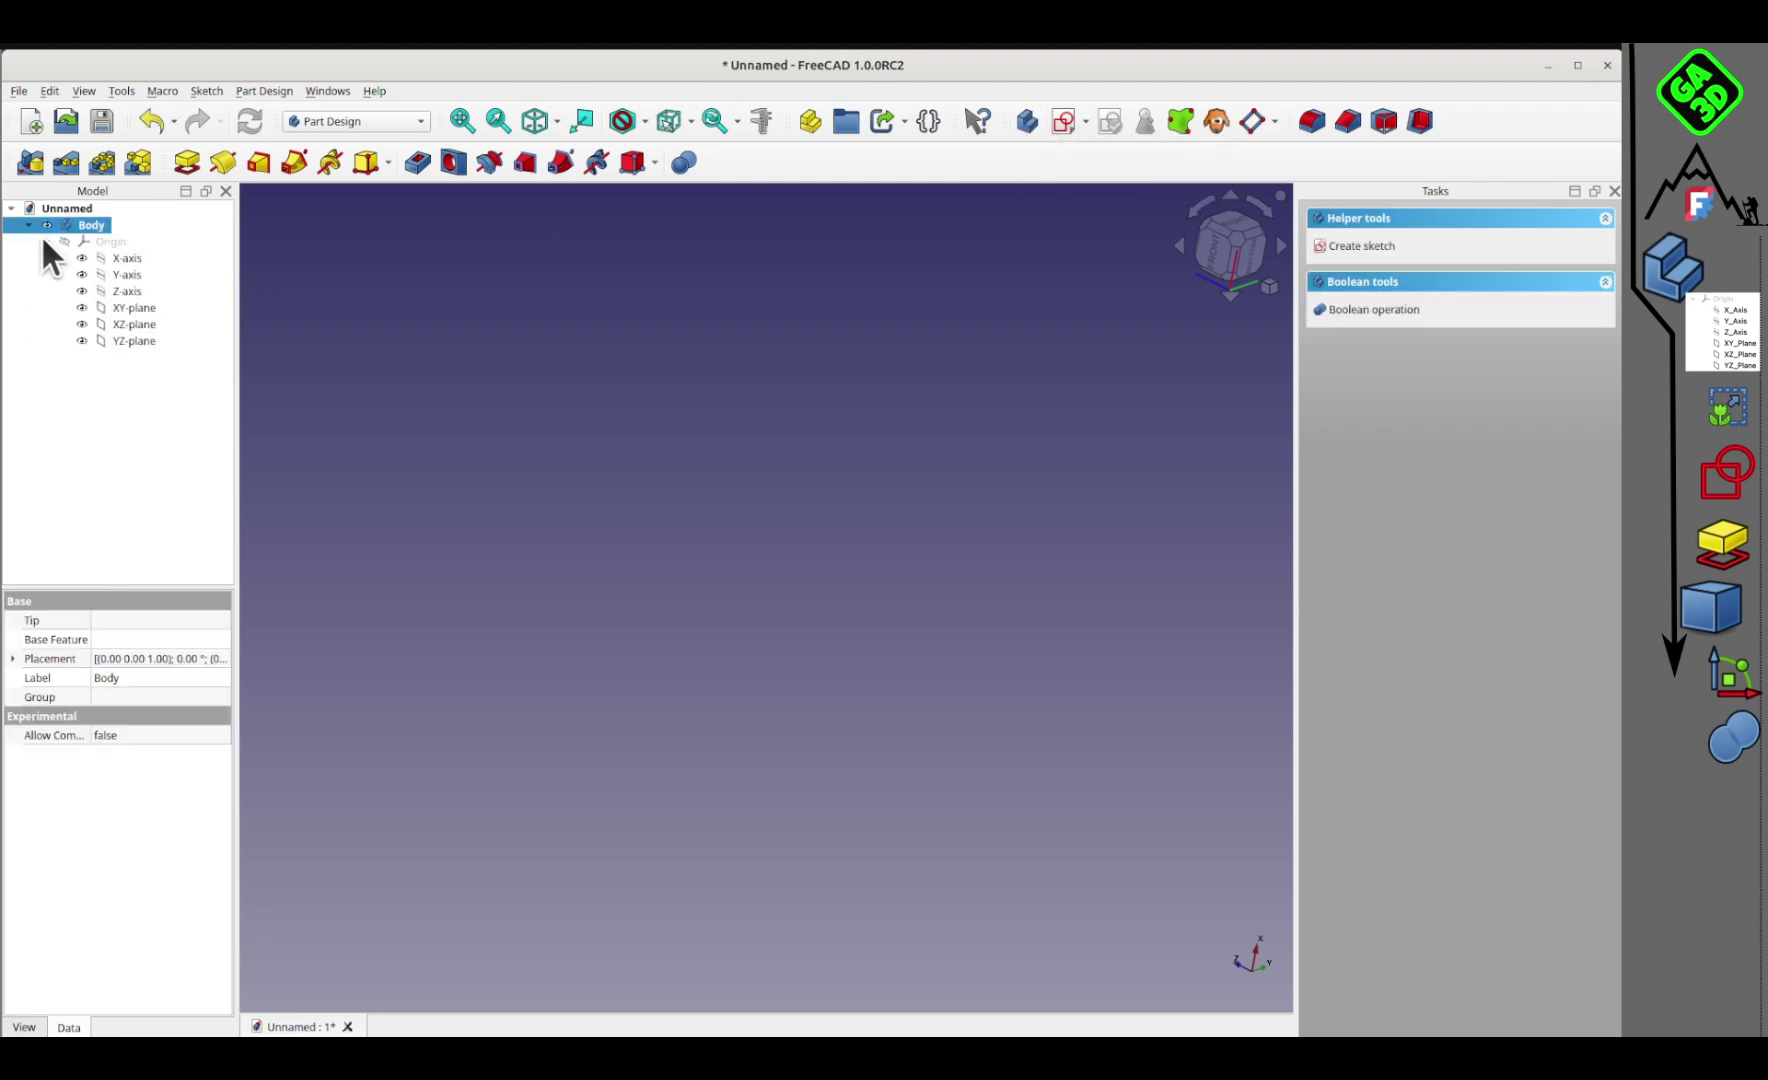
pyautogui.click(97, 241)
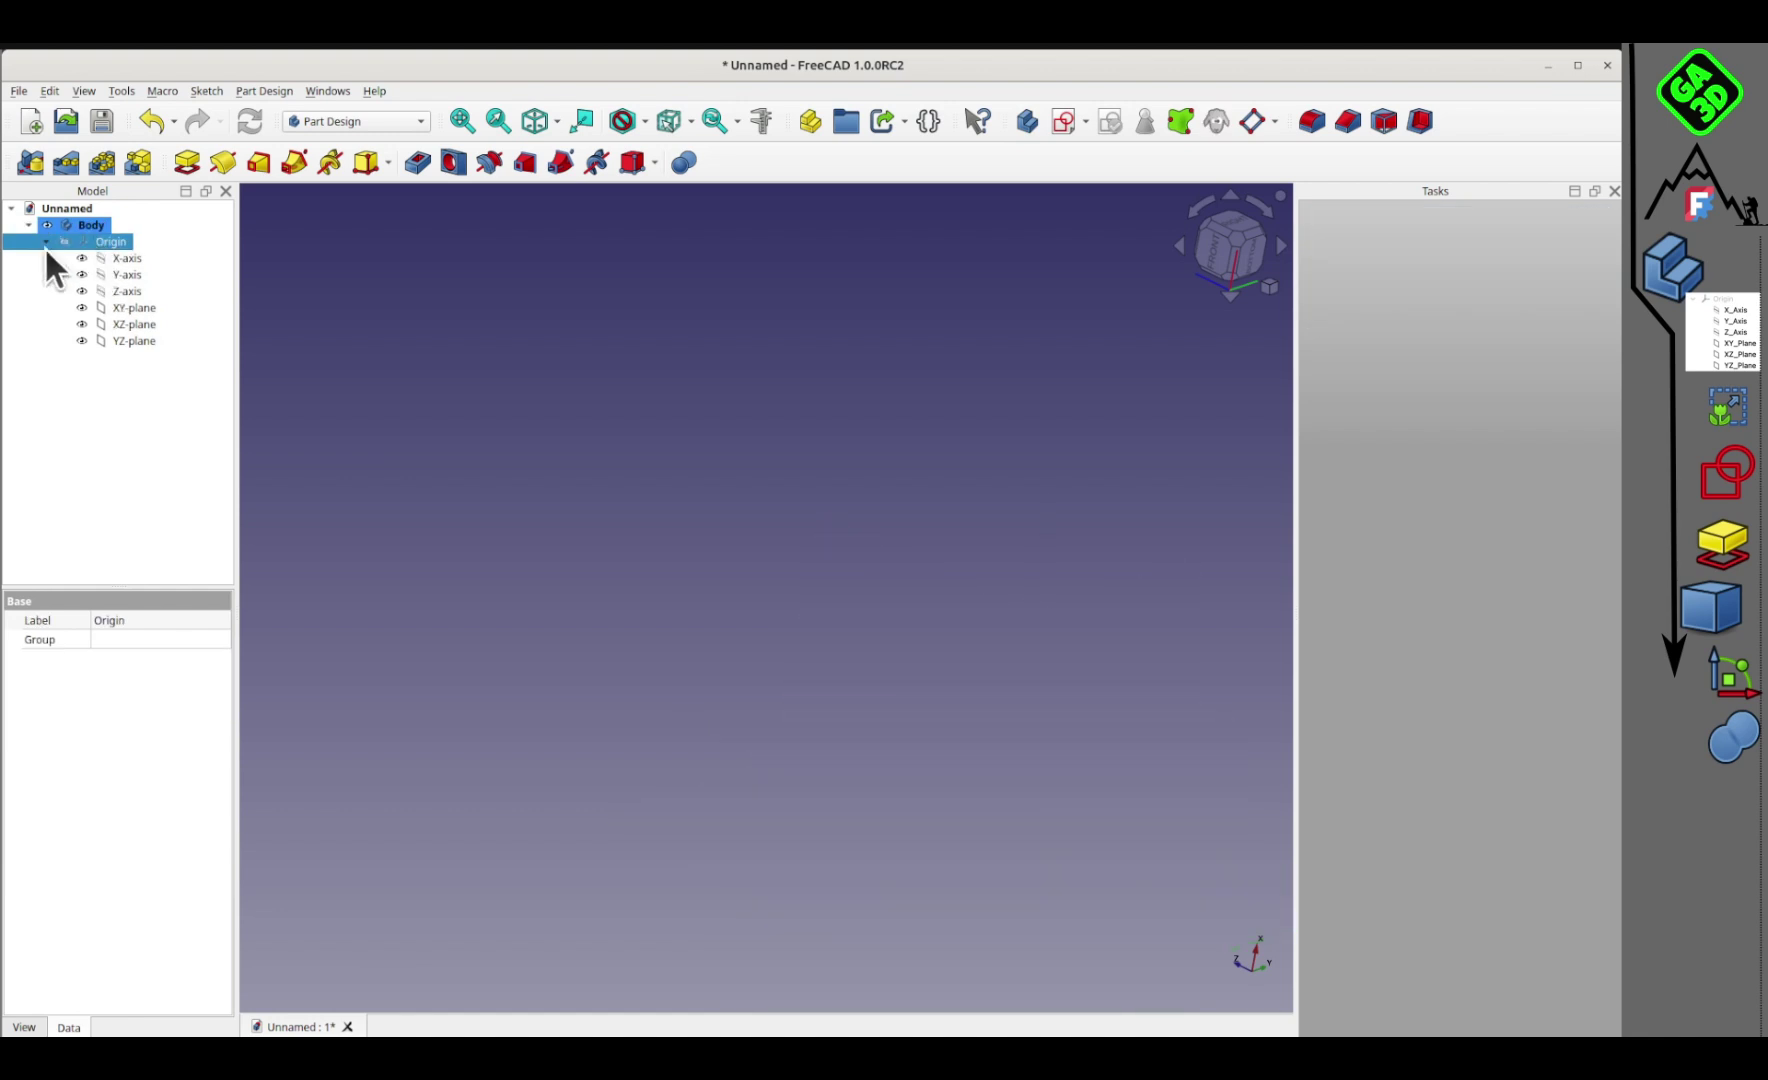
pyautogui.click(582, 690)
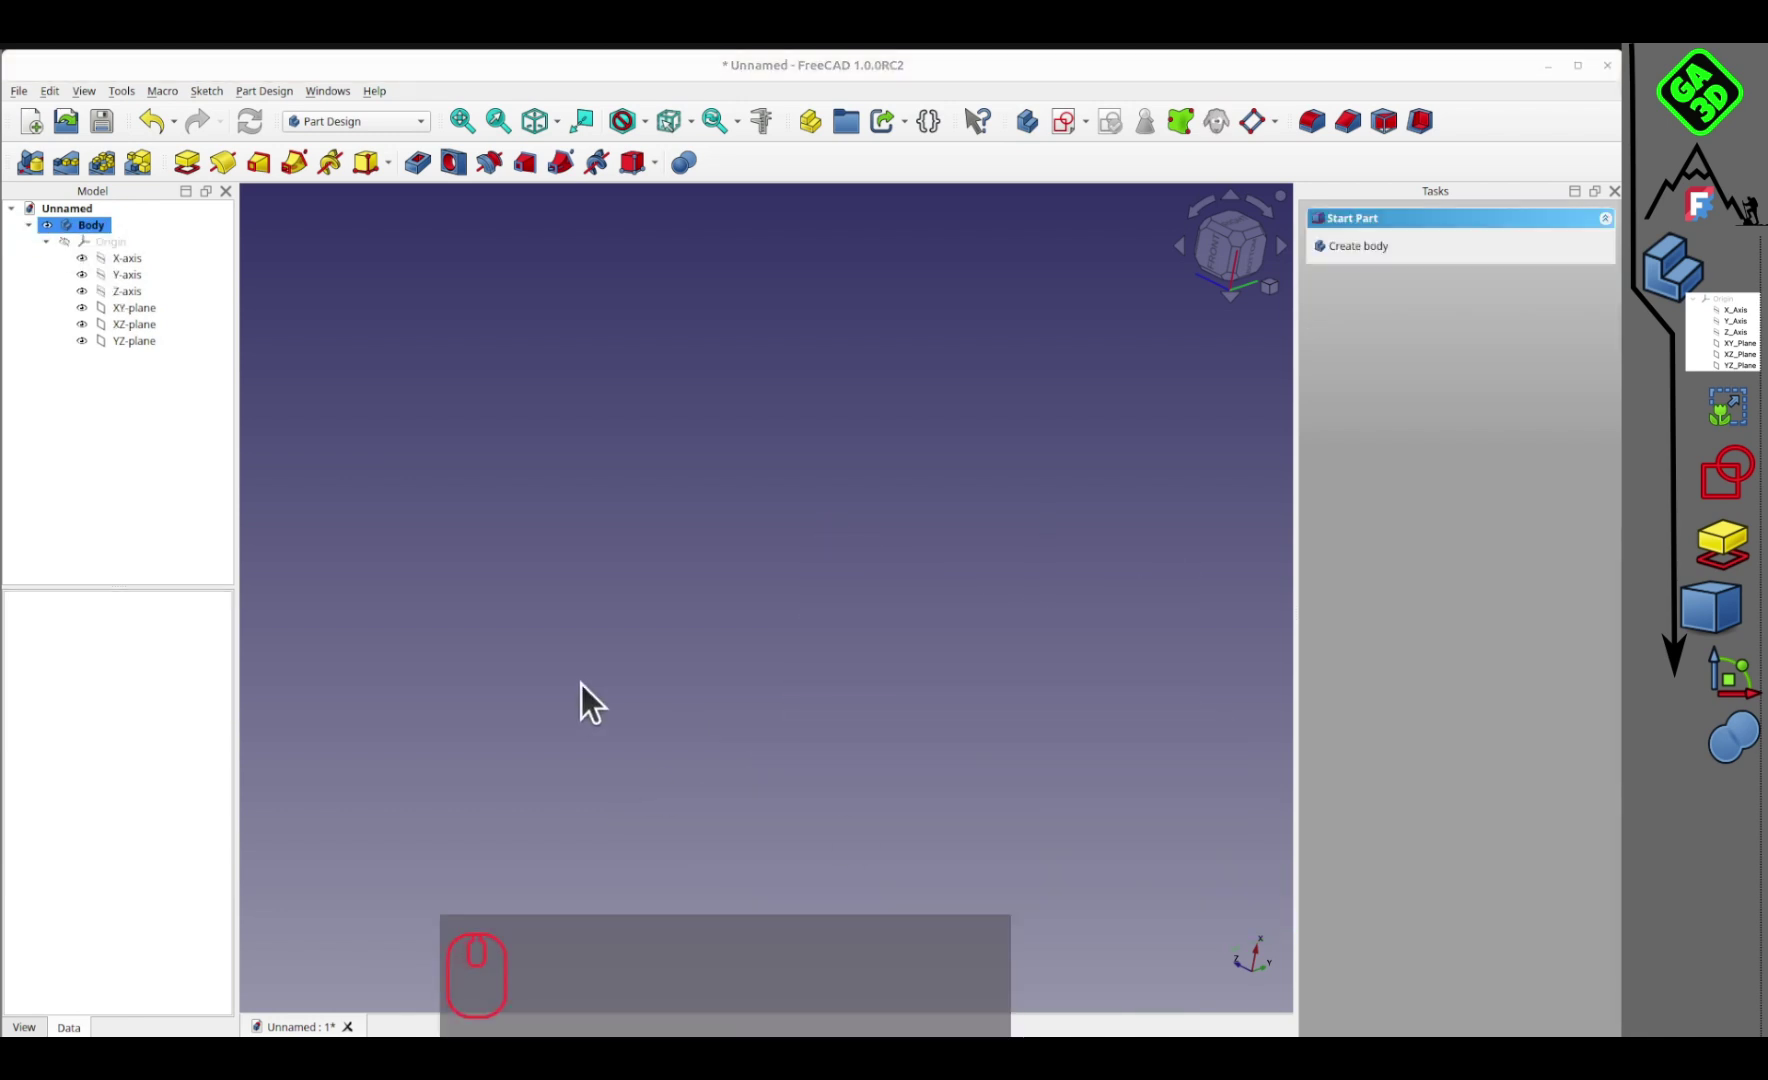
pyautogui.click(64, 241)
pyautogui.moveTo(855, 606); pyautogui.dragTo(628, 727)
# Step: Examine the origin planes, including the YZ-plane, from several standard and free view directions
pyautogui.click(540, 683)
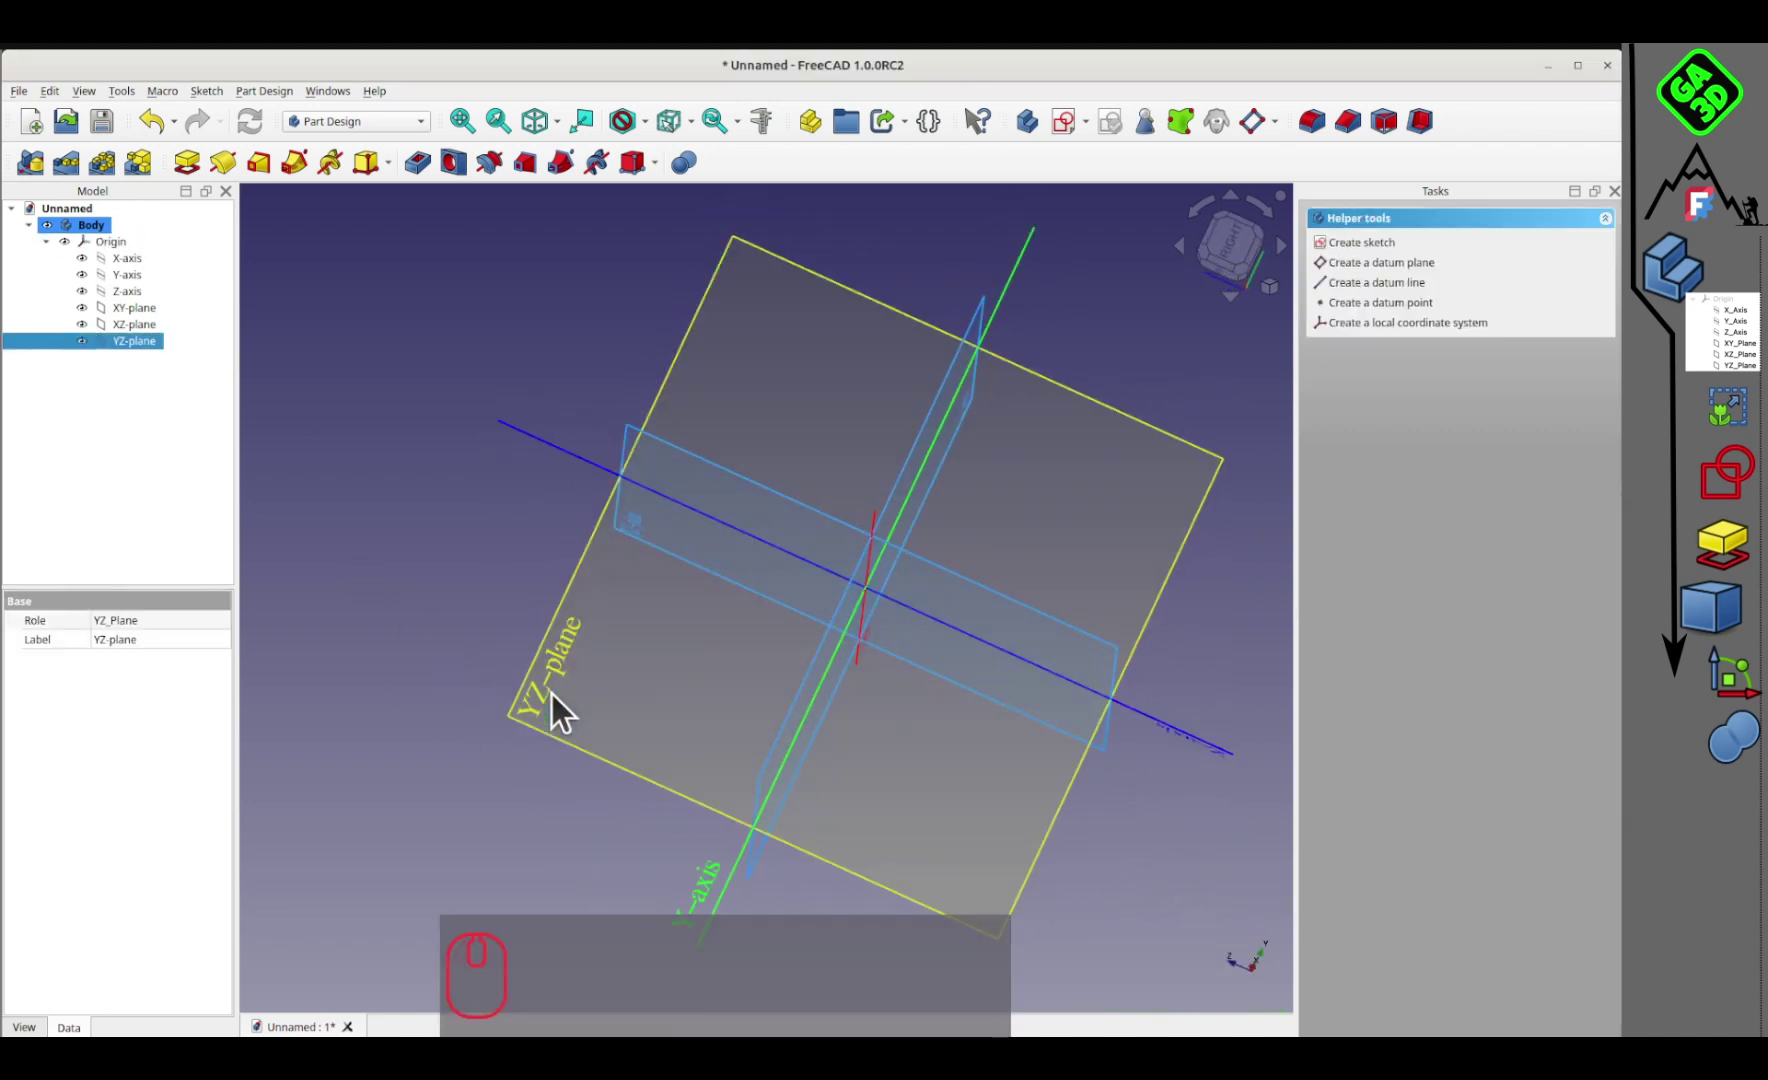
pyautogui.click(1239, 242)
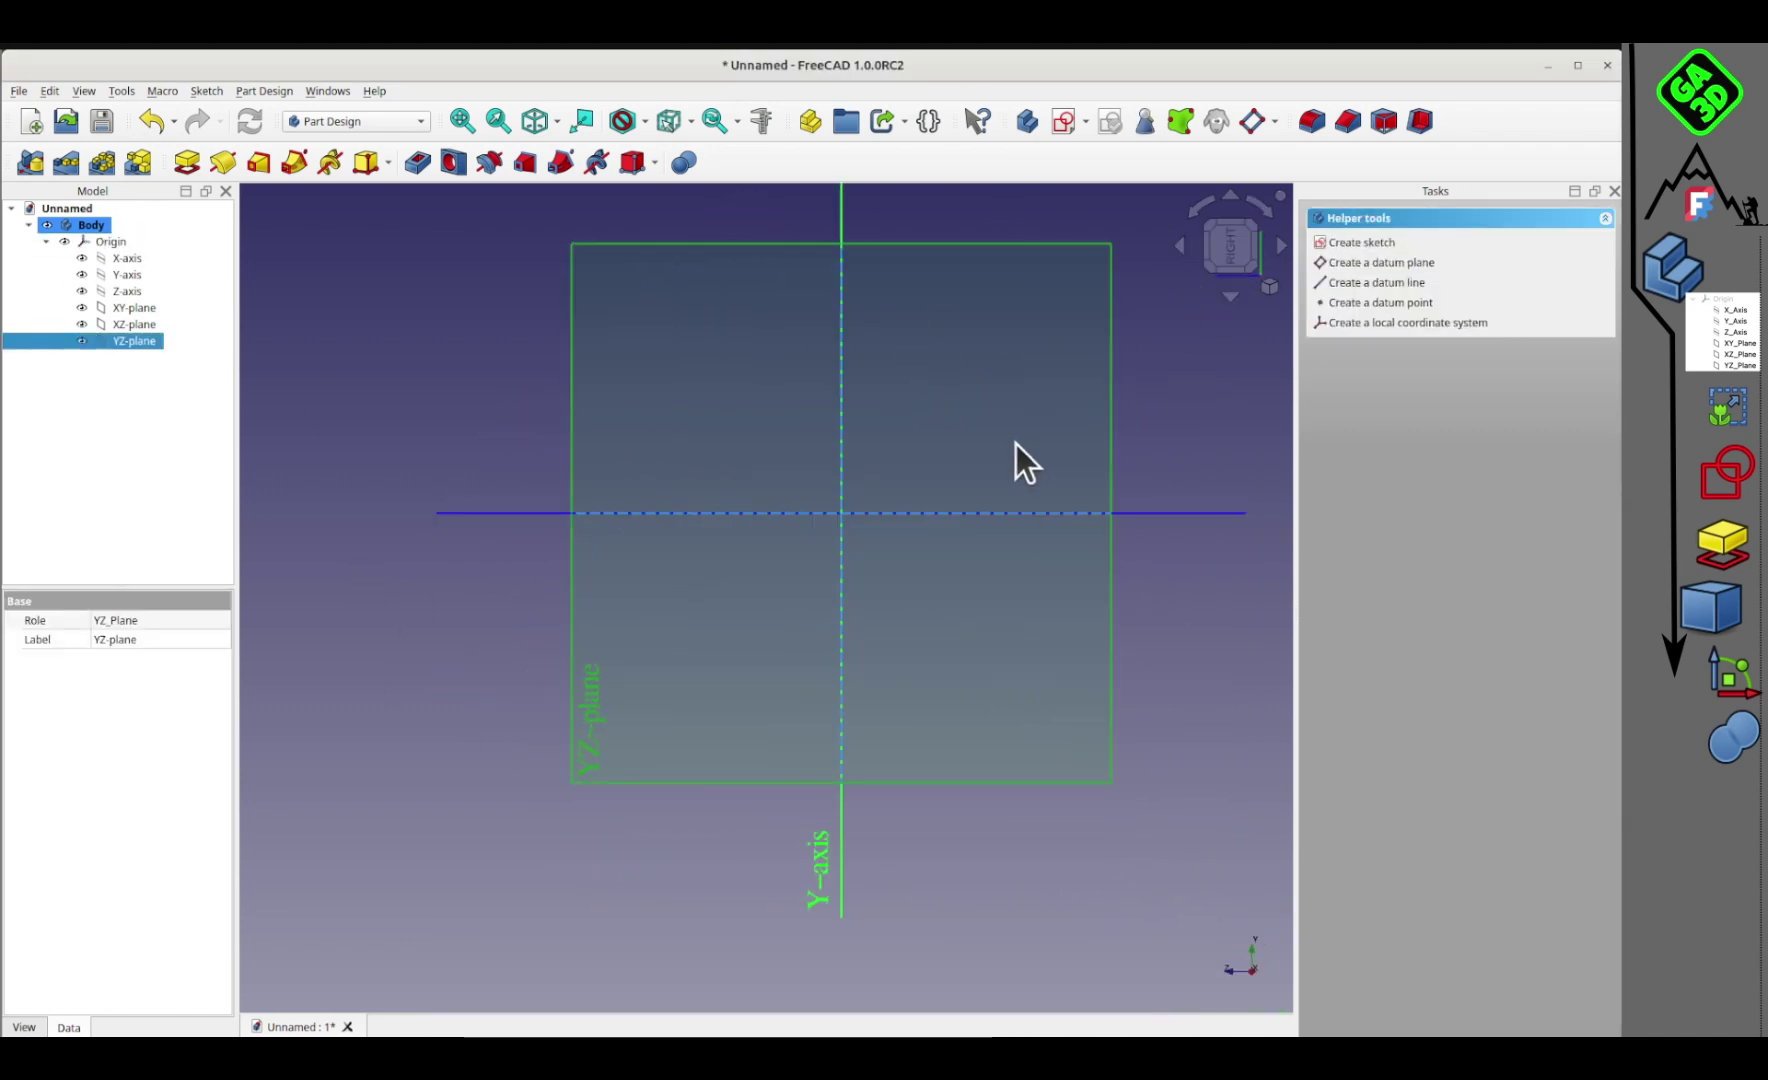
pyautogui.moveTo(876, 689); pyautogui.dragTo(820, 620)
pyautogui.click(1228, 245)
pyautogui.moveTo(780, 492); pyautogui.dragTo(951, 493)
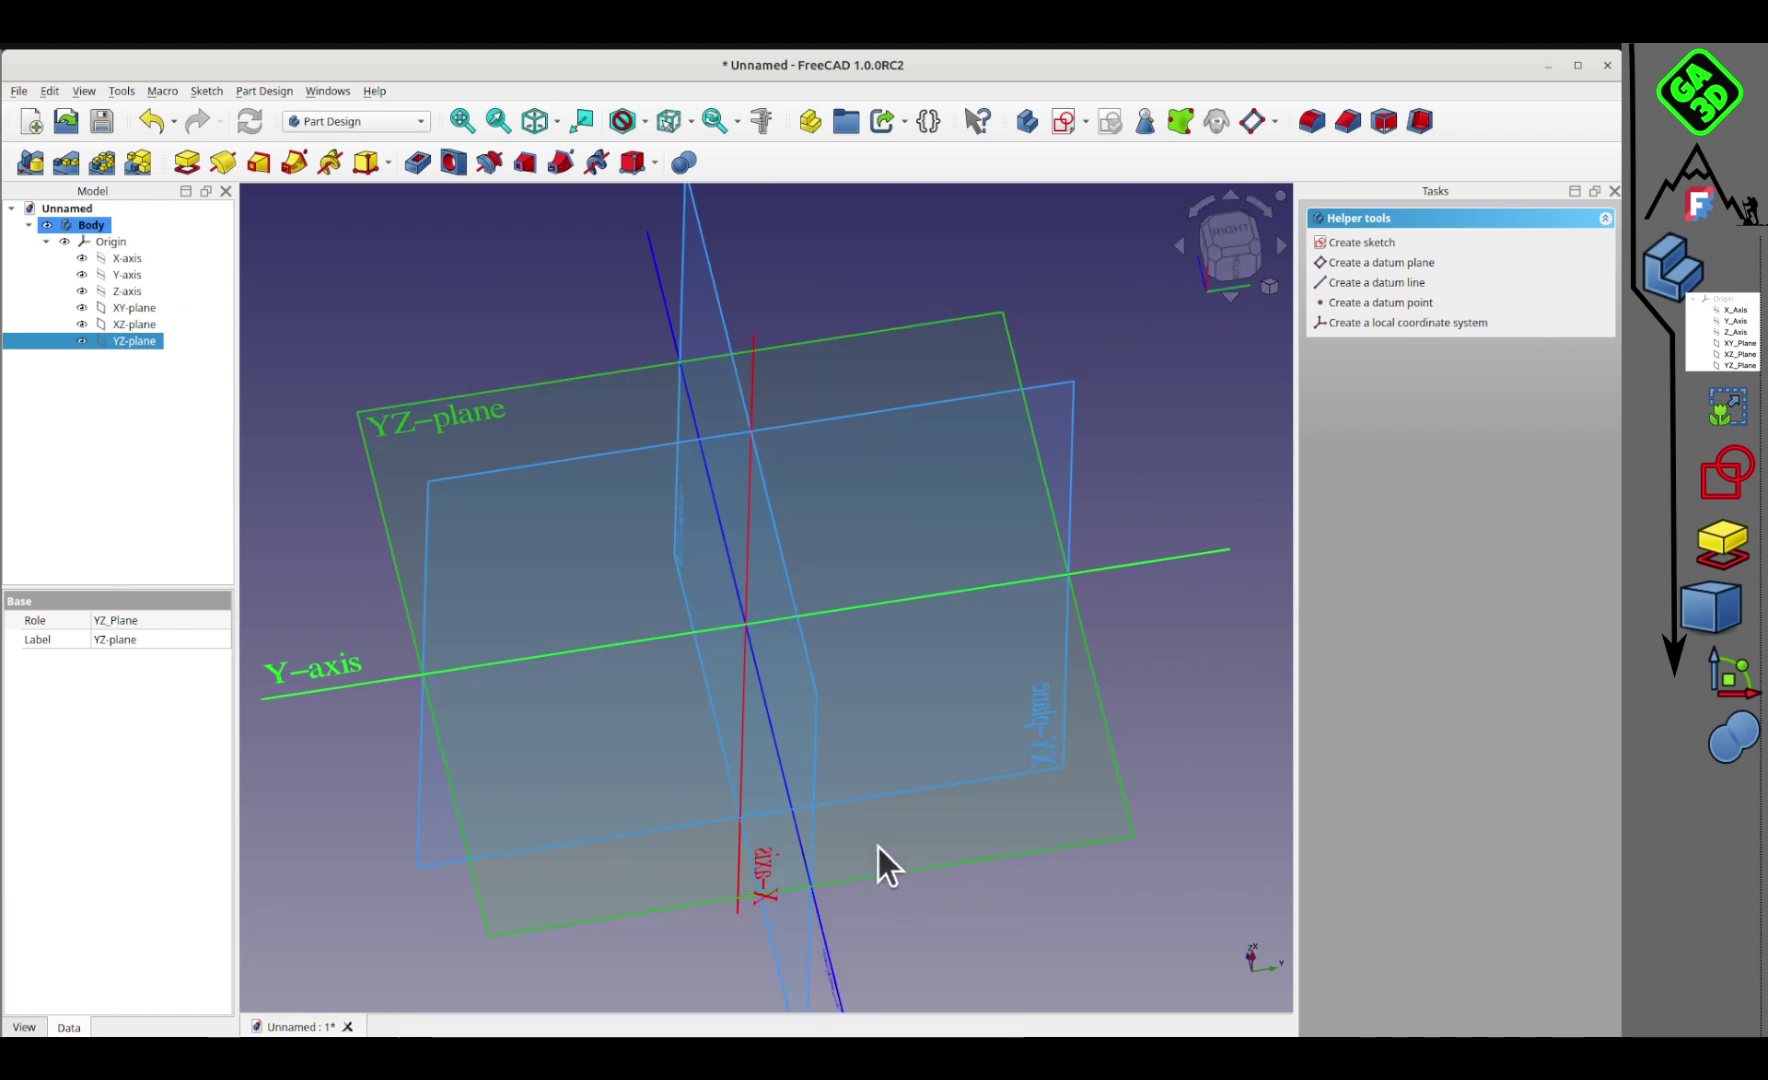
pyautogui.click(441, 425)
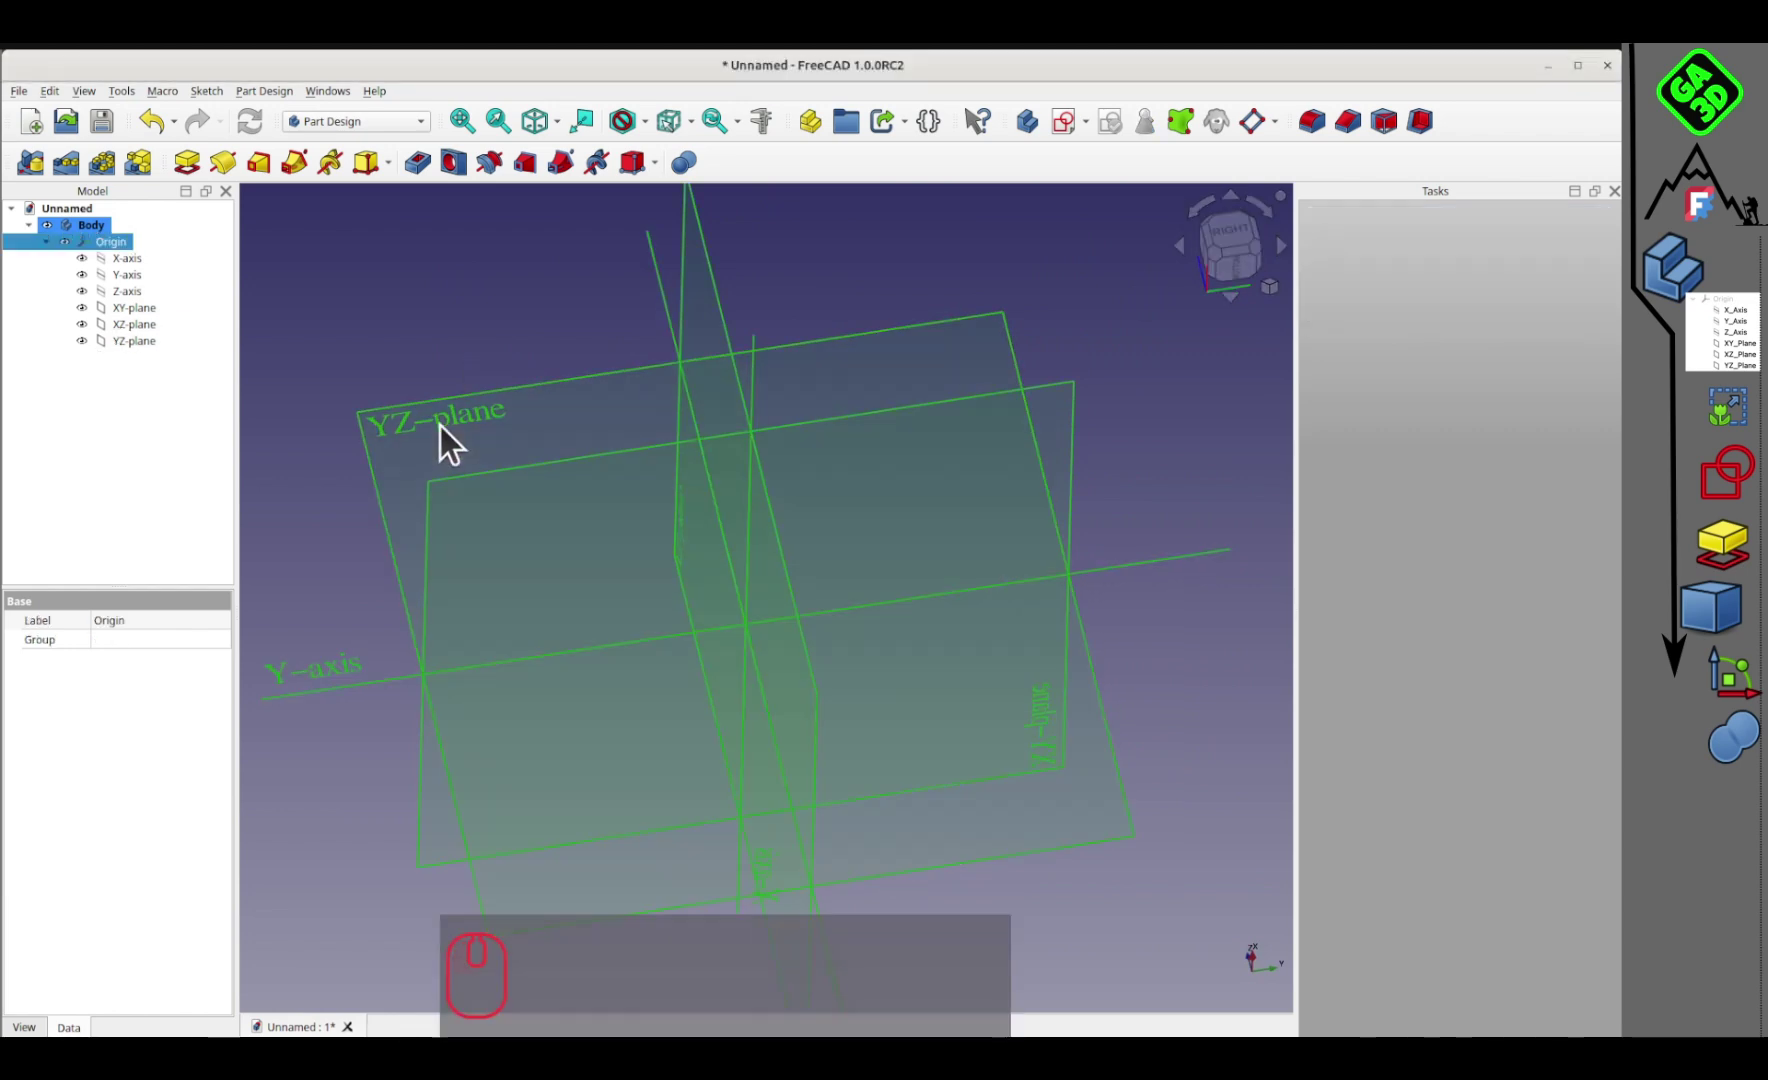
pyautogui.click(400, 262)
pyautogui.scroll(-3, 443, 421)
pyautogui.moveTo(640, 570); pyautogui.dragTo(342, 787, button='right')
pyautogui.moveTo(343, 787); pyautogui.dragTo(1018, 883)
# Step: Sketch a 25 by 25 mm rectangle on the XY-plane with one corner at the origin, and close the sketch
pyautogui.click(545, 382)
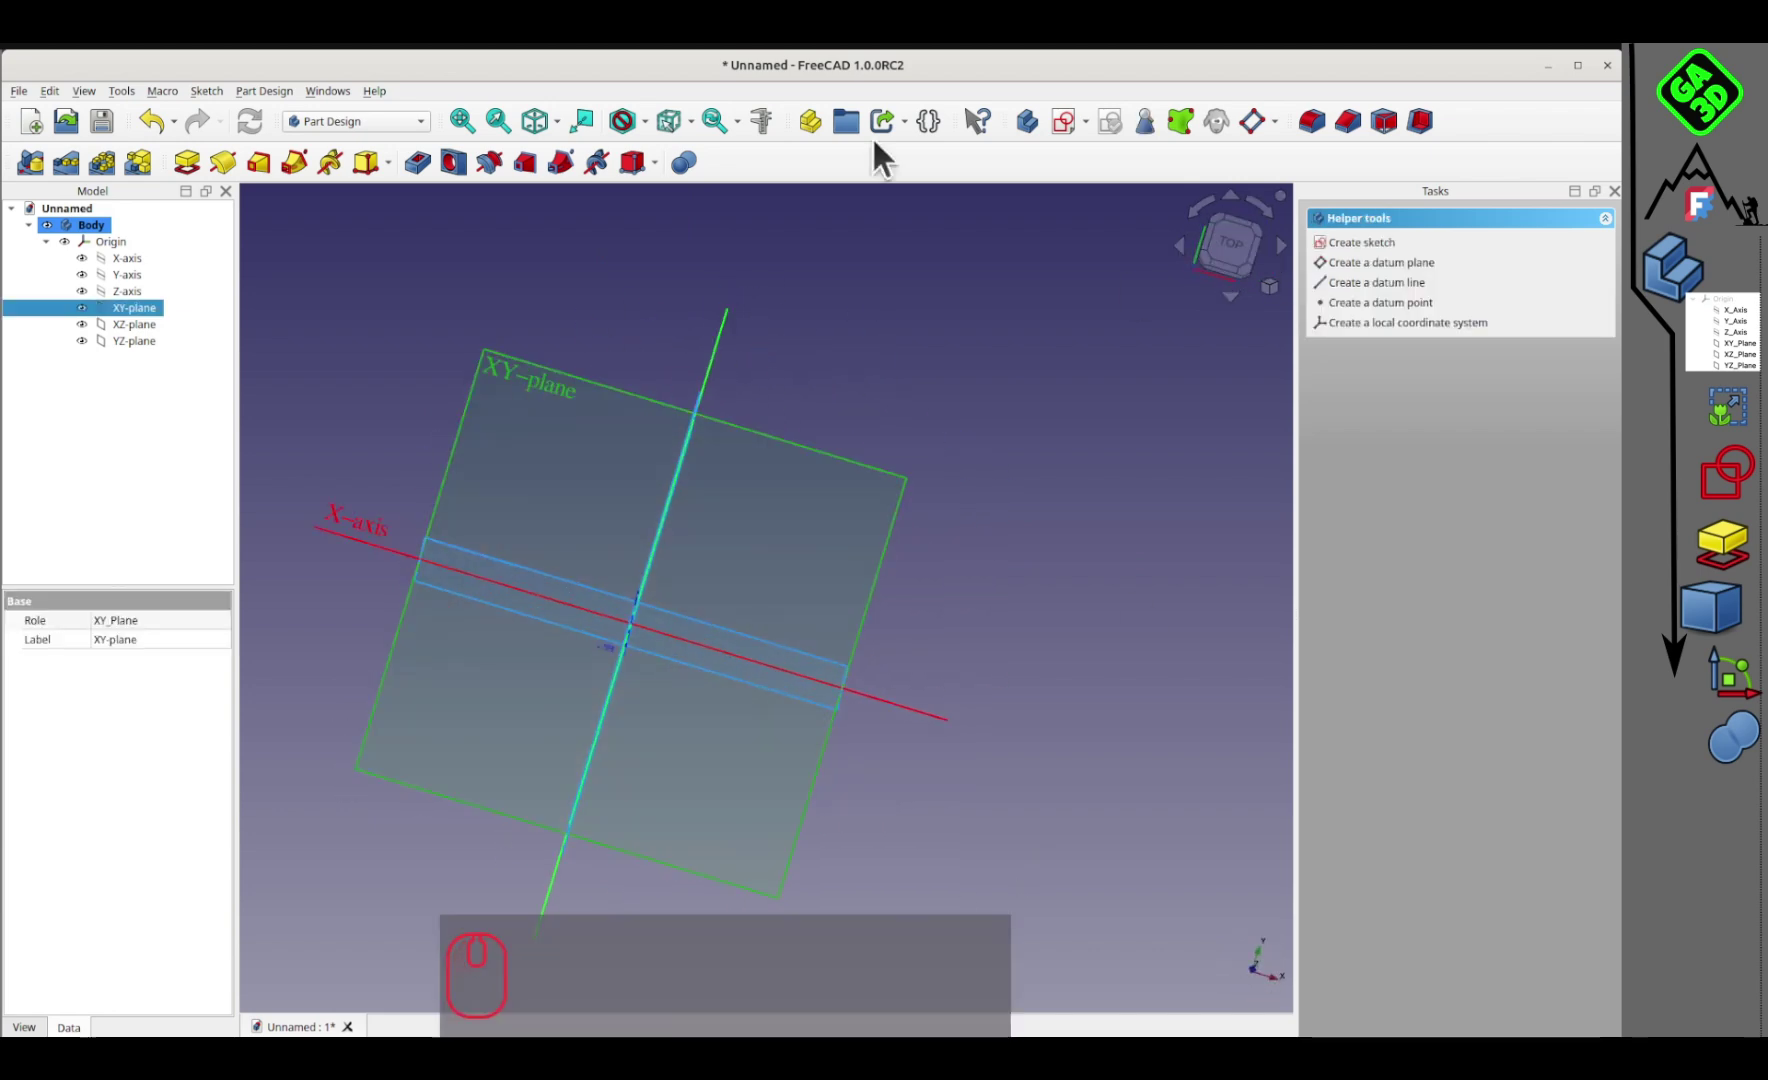
pyautogui.click(1059, 117)
pyautogui.click(615, 162)
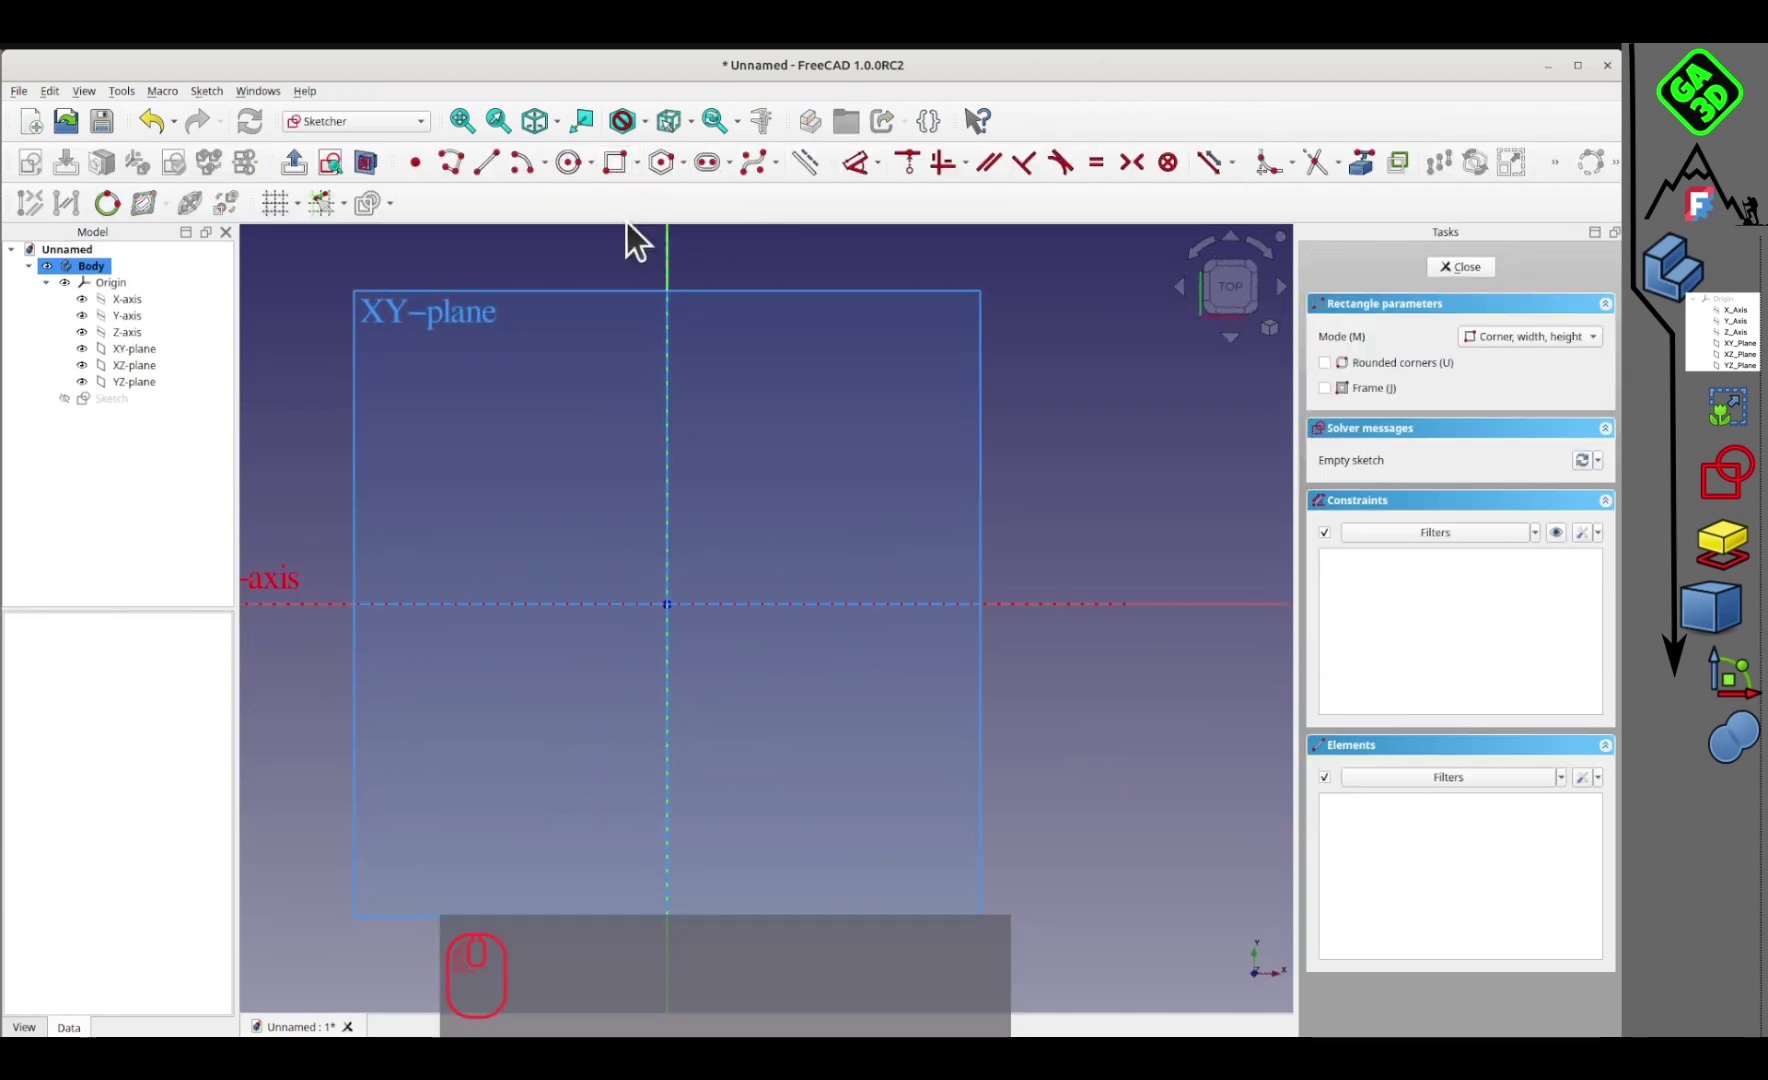
pyautogui.click(667, 604)
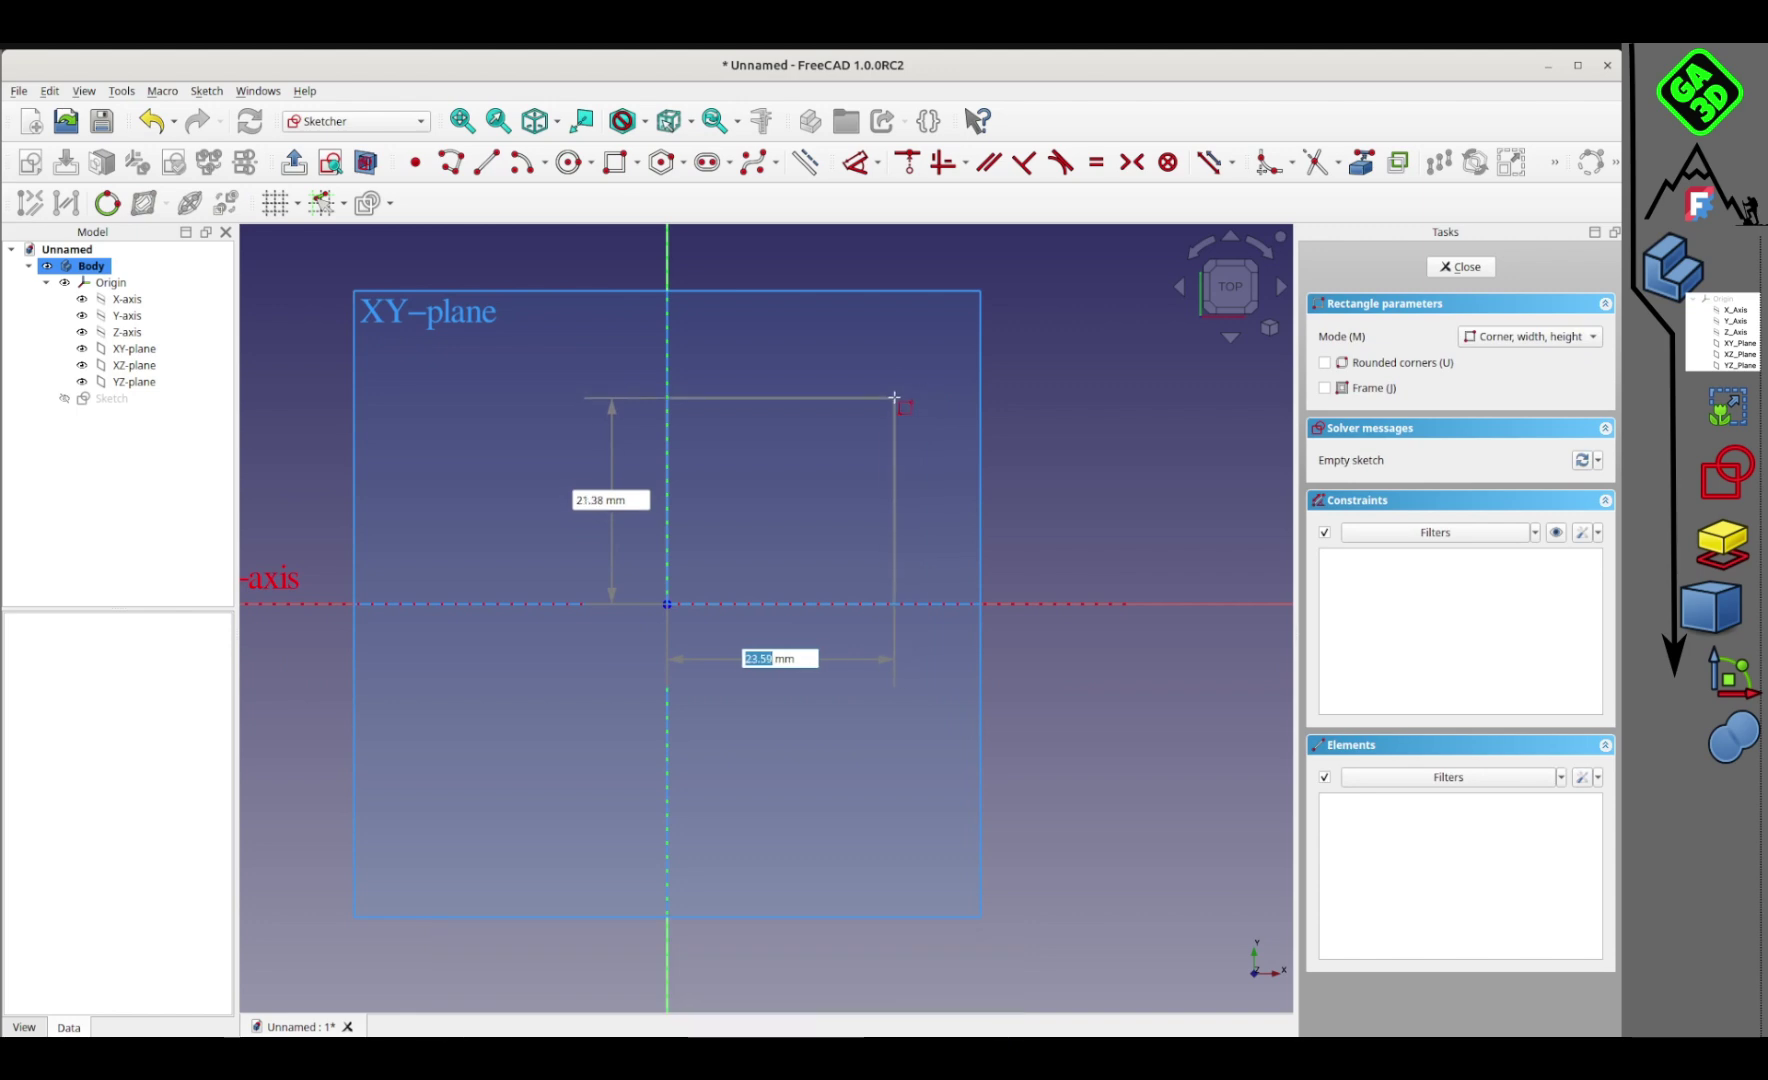
pyautogui.write('25')
pyautogui.press('Return')
pyautogui.write('25')
pyautogui.press('Return')
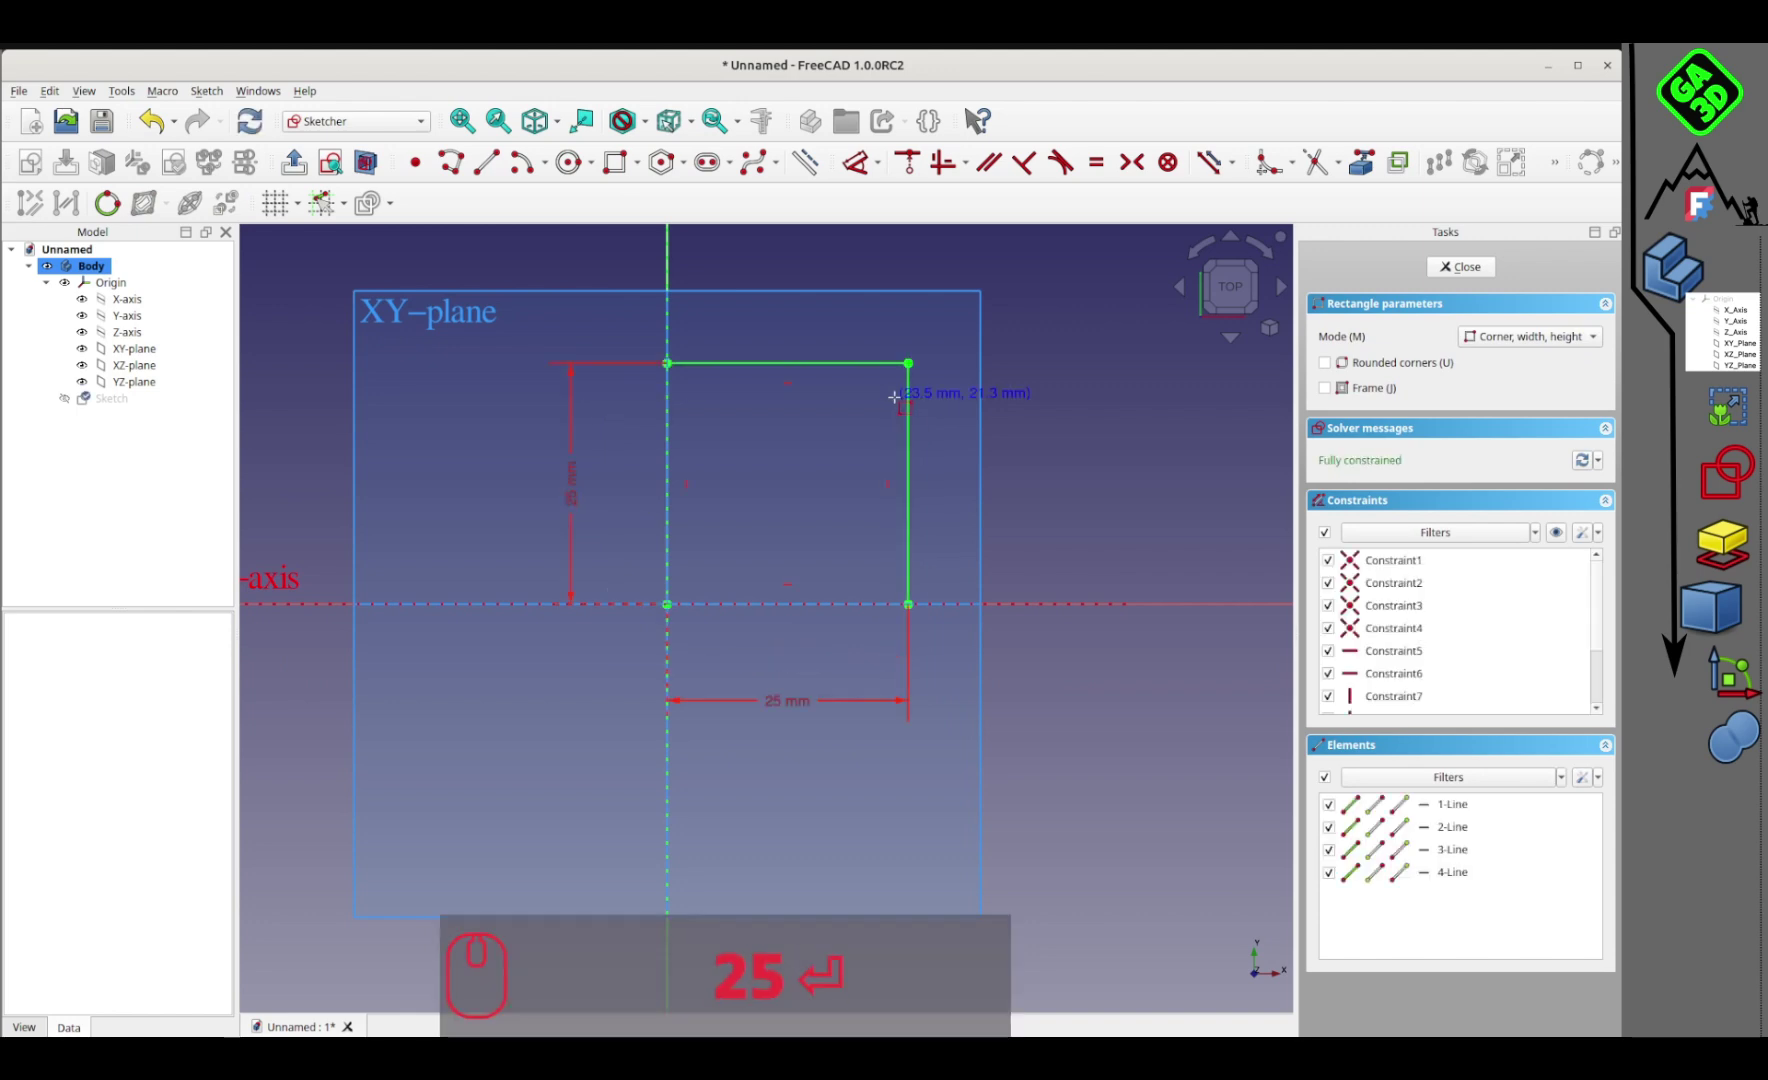
pyautogui.moveTo(727, 680); pyautogui.dragTo(616, 602, button='right')
pyautogui.click(1474, 268)
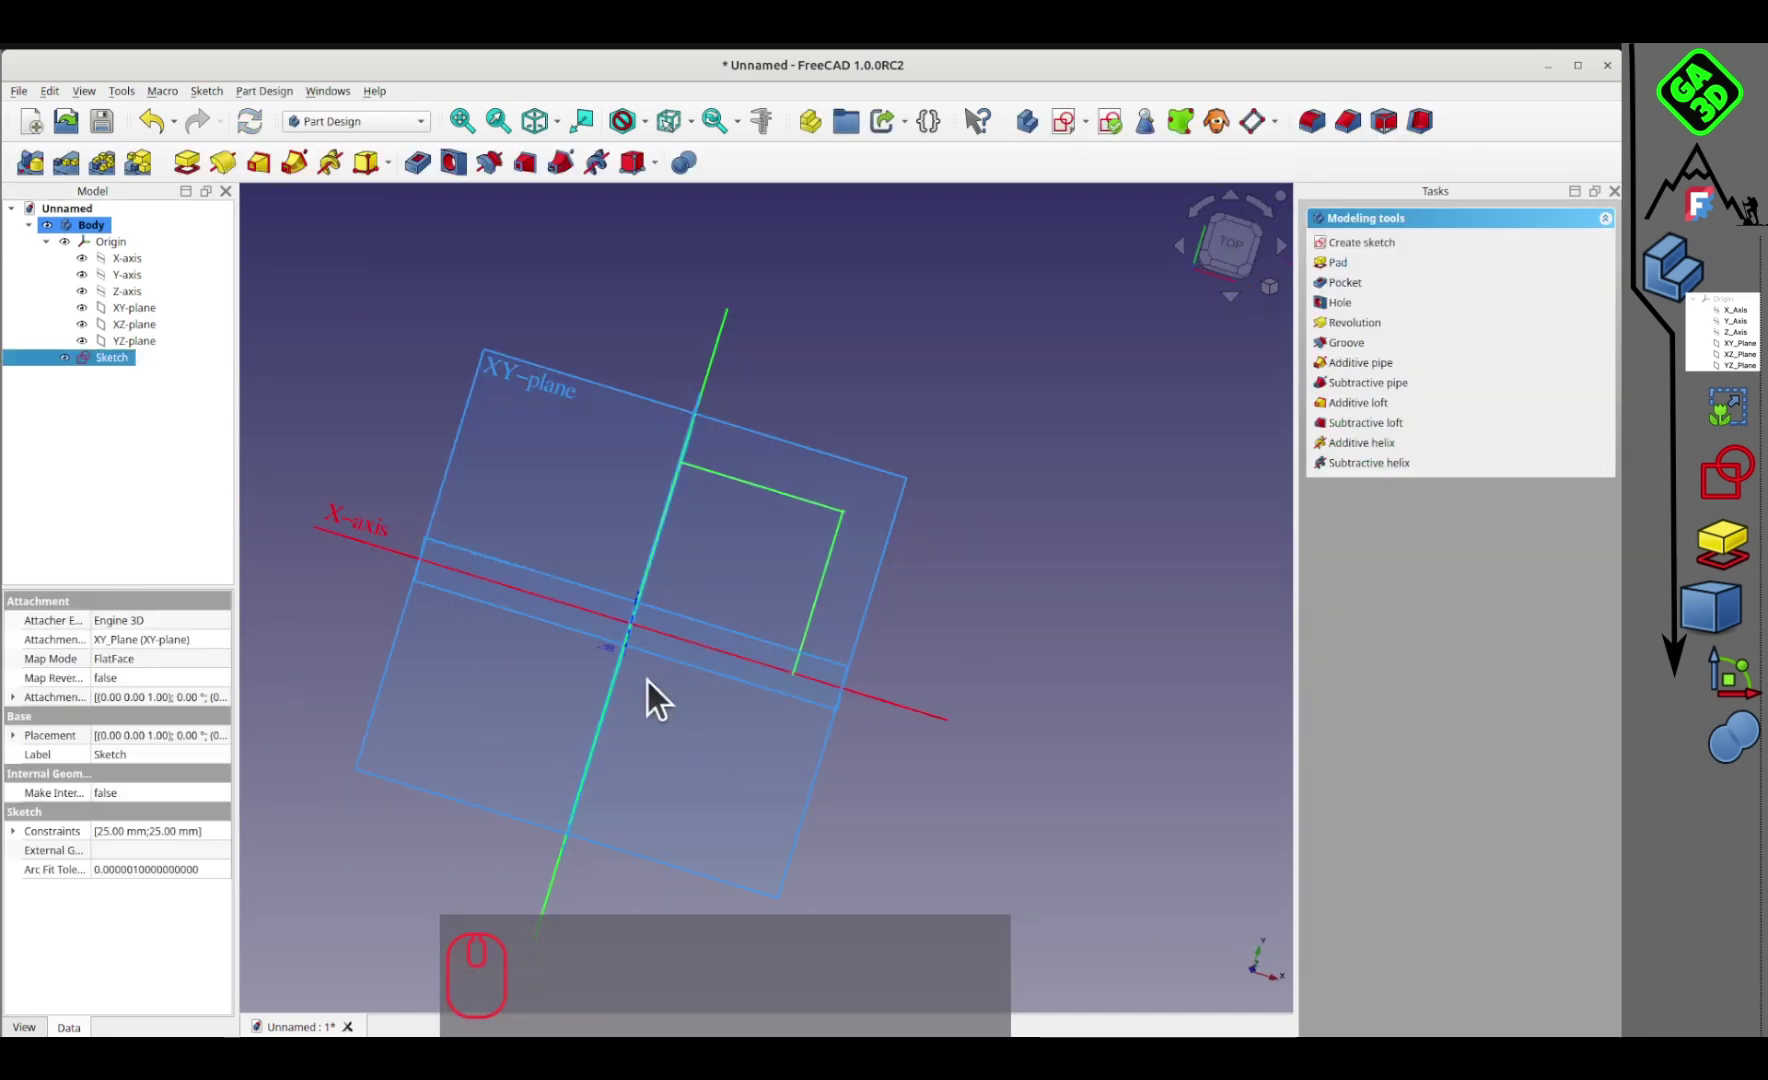
# Step: Pad the square sketch into a block with the default settings and hide the body's origin
pyautogui.moveTo(653, 673); pyautogui.dragTo(660, 620, button='middle')
pyautogui.click(187, 162)
pyautogui.moveTo(1128, 448); pyautogui.dragTo(1344, 178, button='middle')
pyautogui.click(1498, 226)
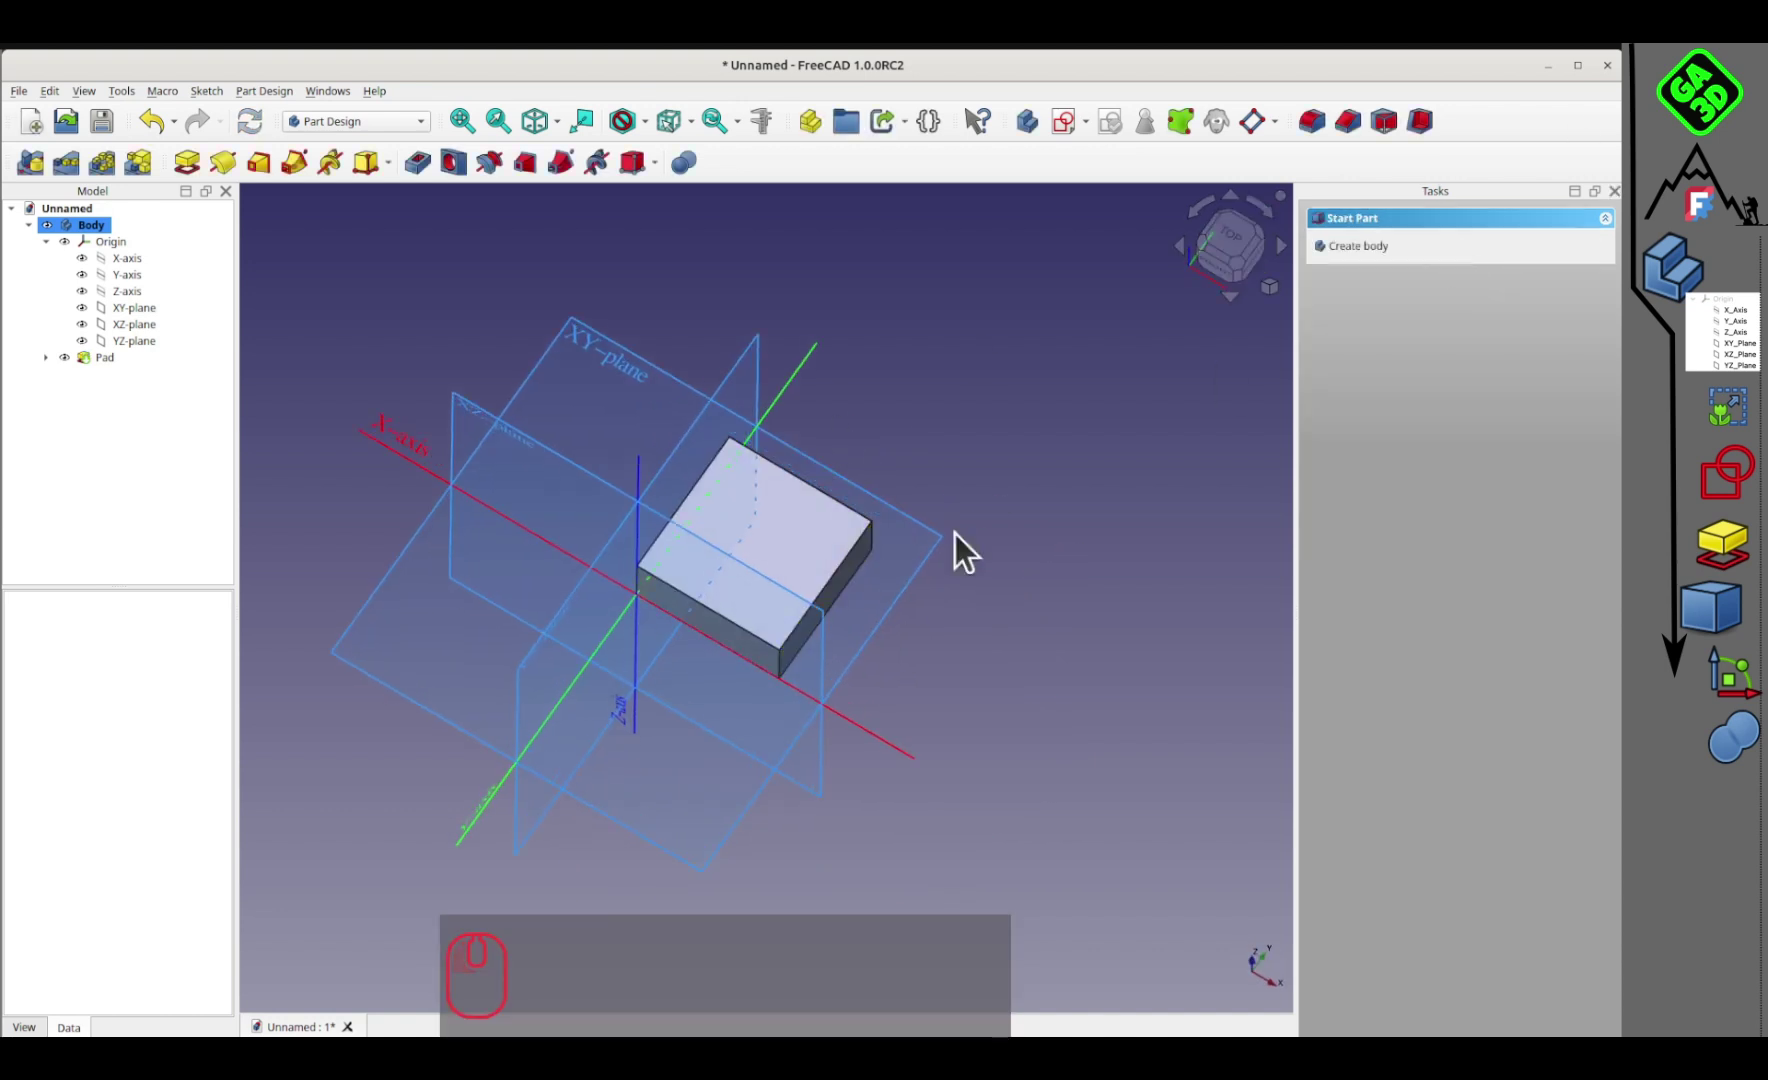
pyautogui.click(64, 241)
pyautogui.moveTo(808, 704); pyautogui.dragTo(811, 597, button='middle')
pyautogui.scroll(2, 608, 494)
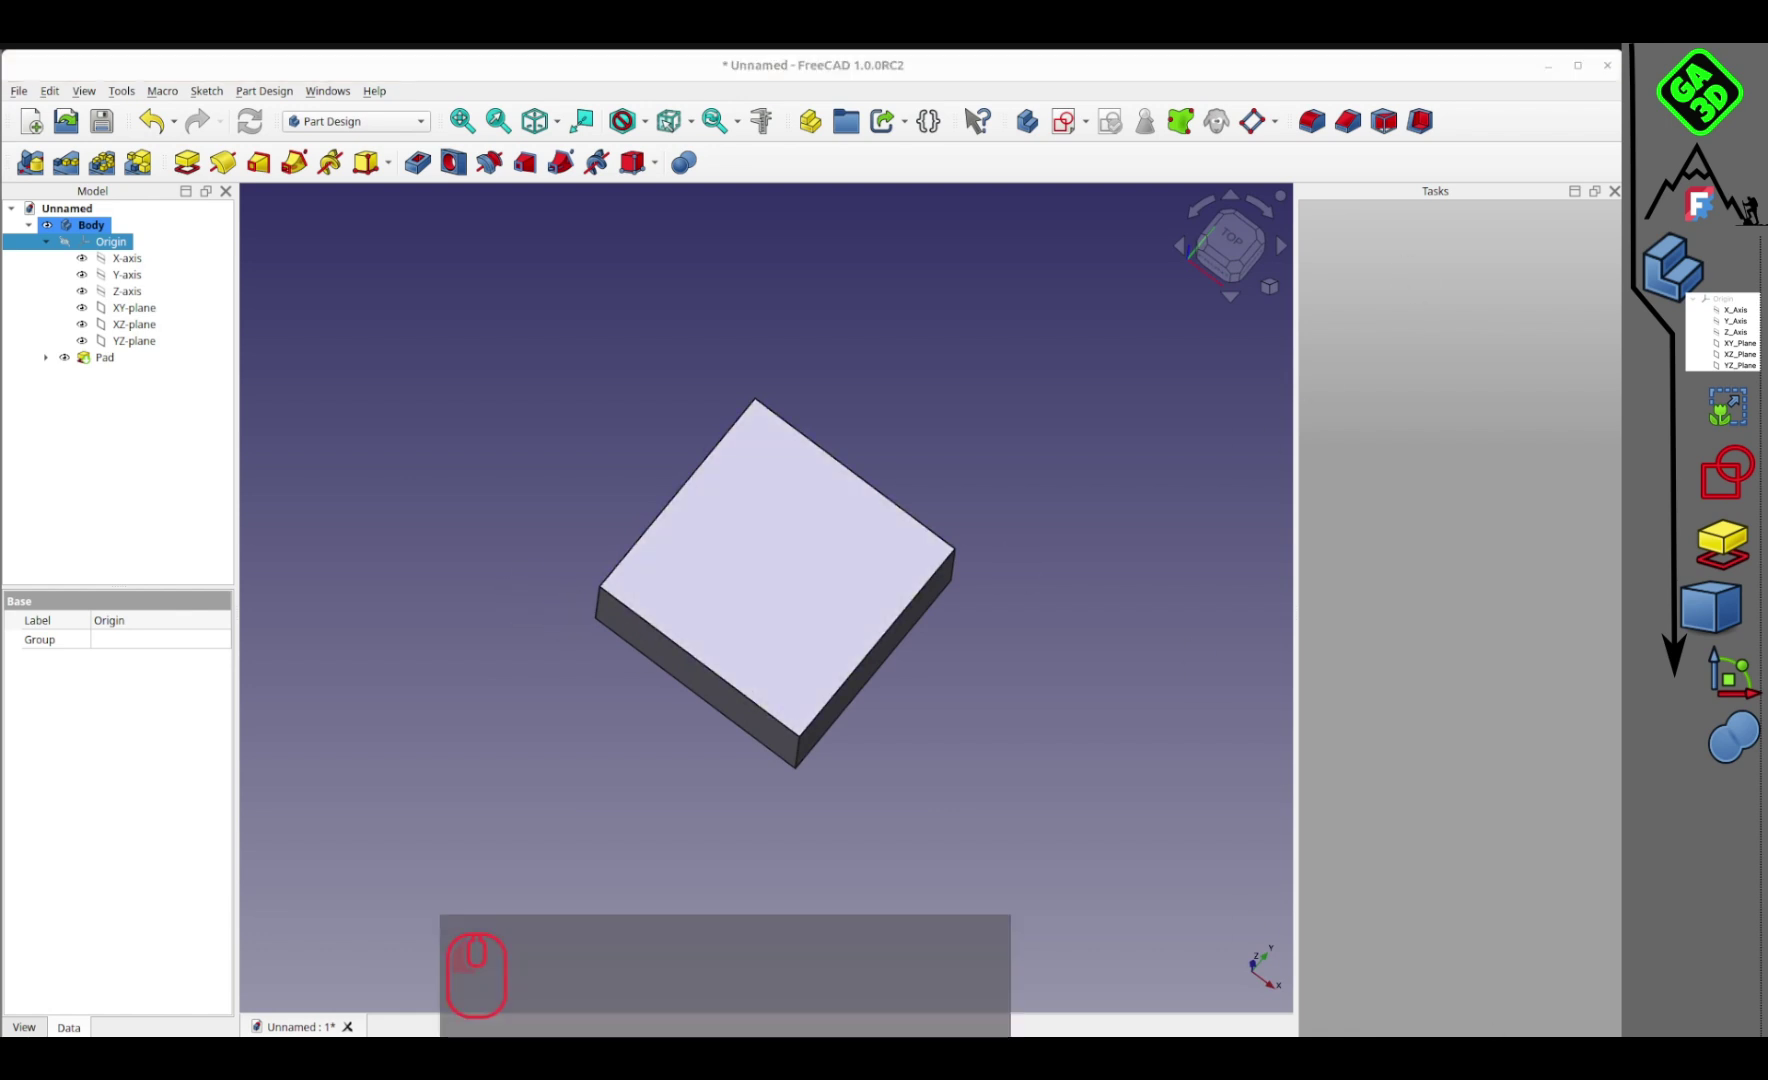
# Step: Sketch a freehand circle on the block's top face and pad it 10 mm into a cylinder
pyautogui.click(721, 548)
pyautogui.click(727, 595)
pyautogui.click(727, 595)
pyautogui.click(1063, 121)
pyautogui.click(304, 162)
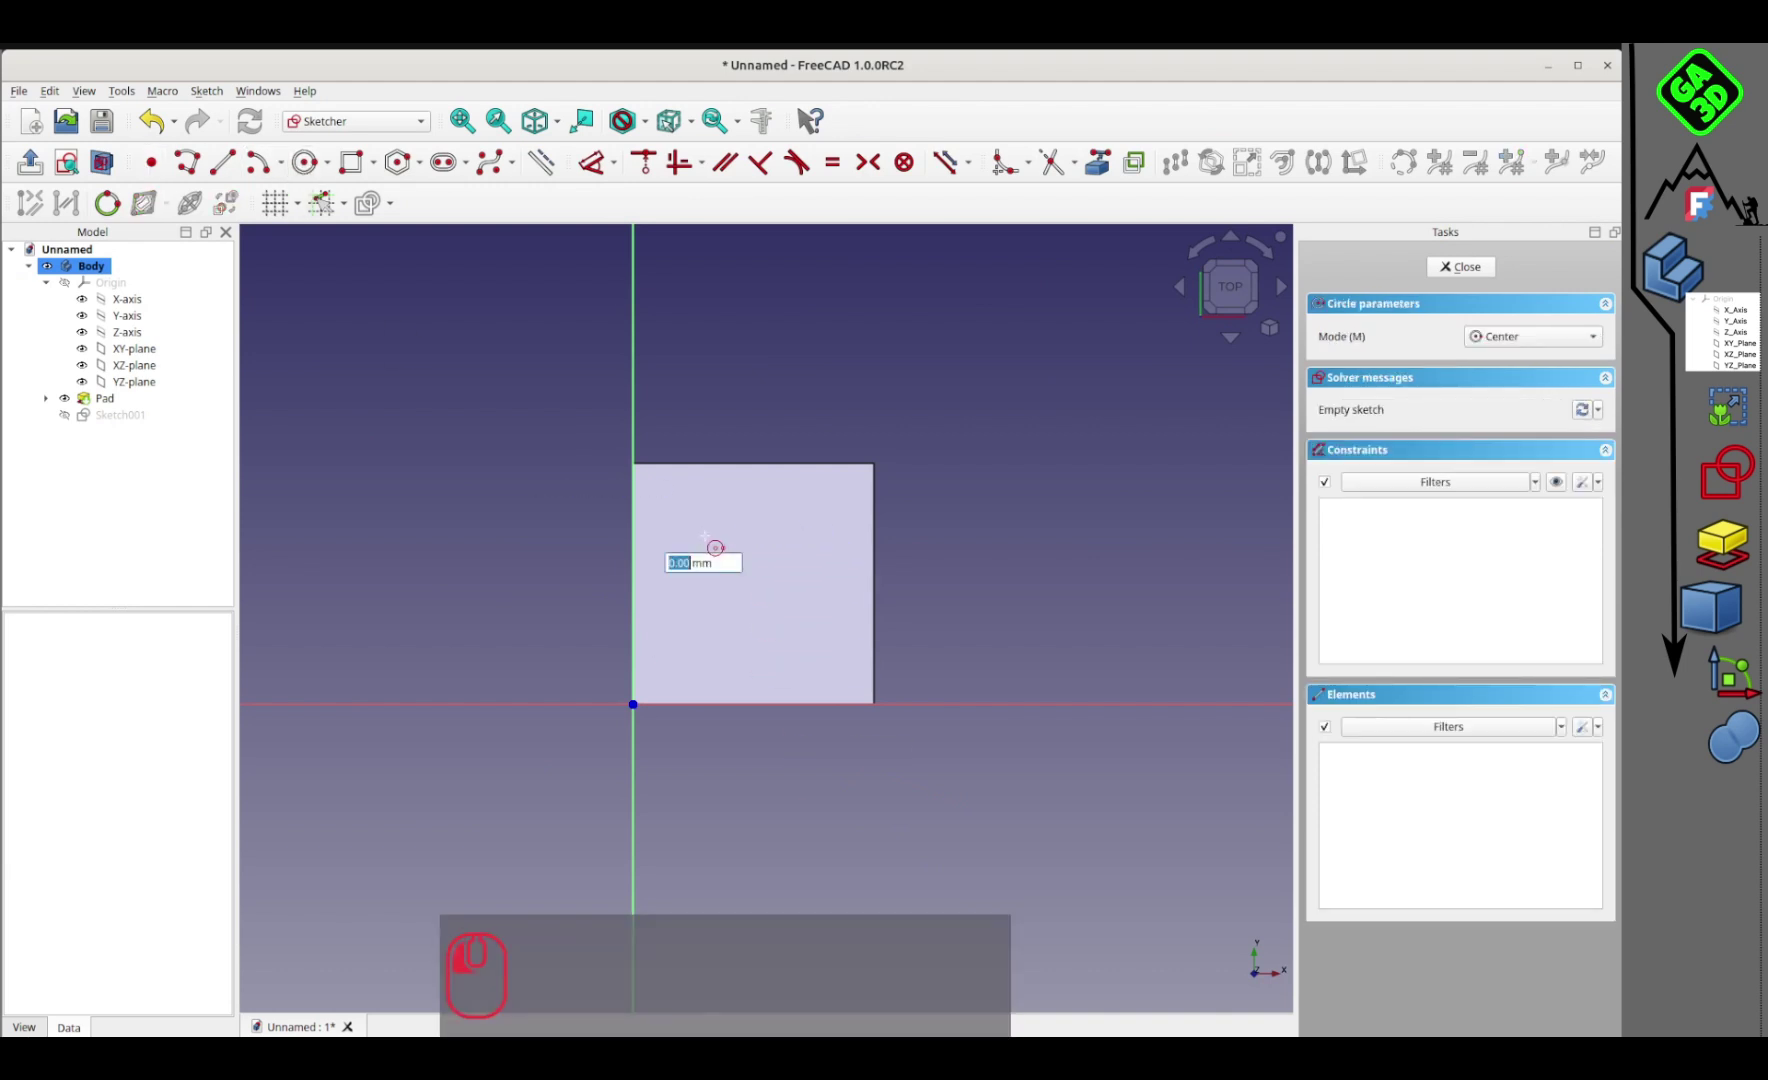
pyautogui.click(1461, 266)
pyautogui.click(188, 162)
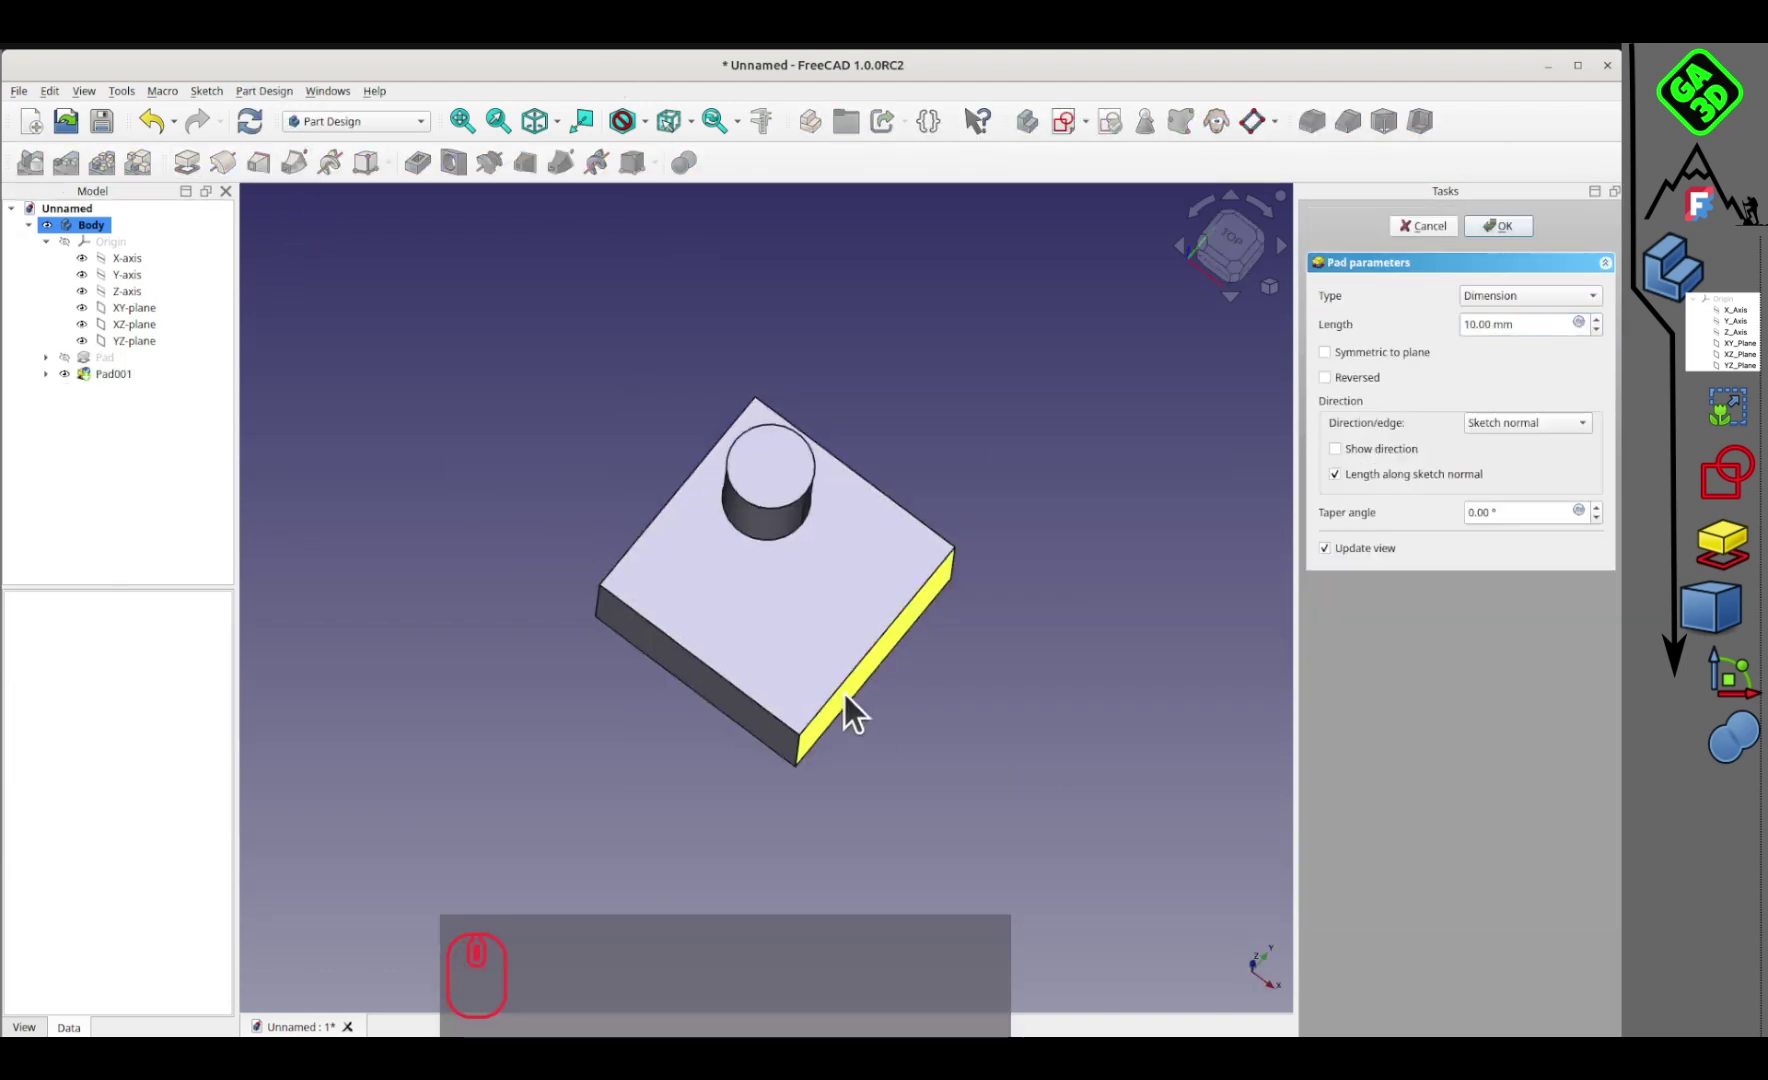
pyautogui.click(1498, 226)
# Step: Sketch a freehand hexagon on the block's top face beside the cylinder and close the sketch
pyautogui.click(740, 600)
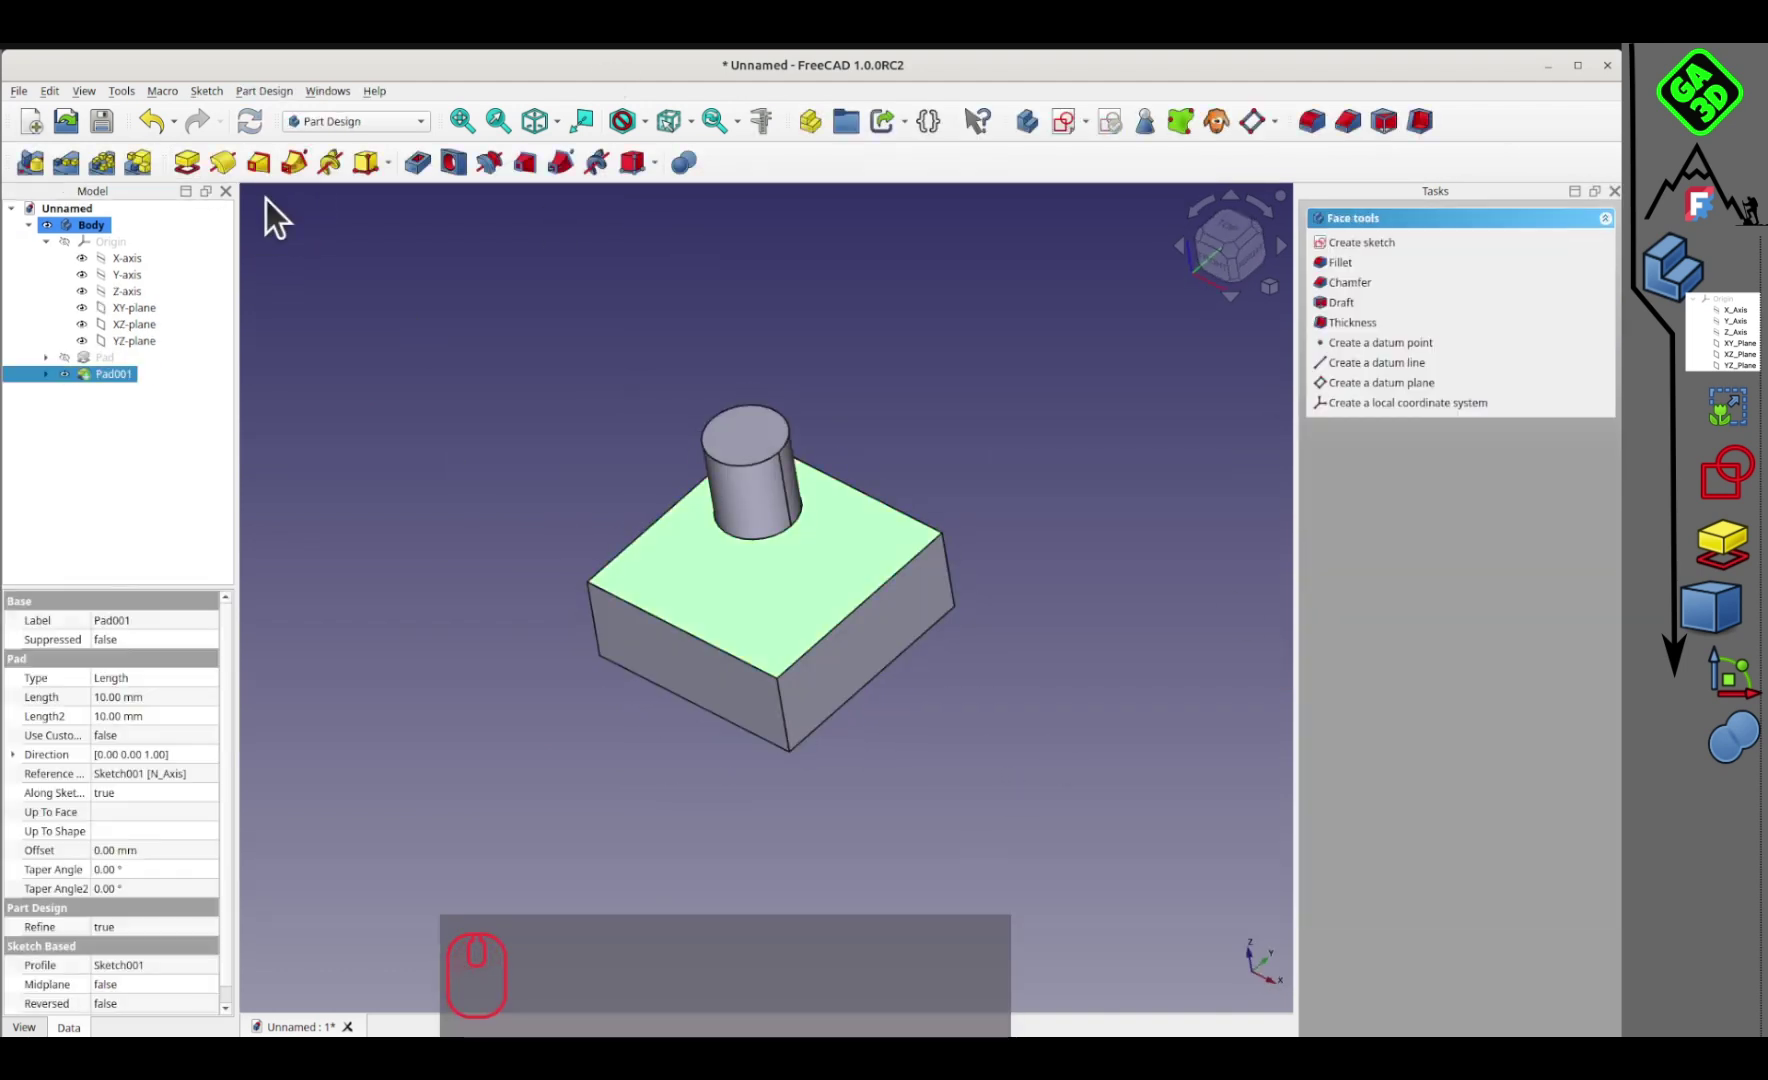
pyautogui.click(1063, 121)
pyautogui.click(397, 162)
pyautogui.click(778, 618)
pyautogui.click(846, 608)
pyautogui.click(1461, 266)
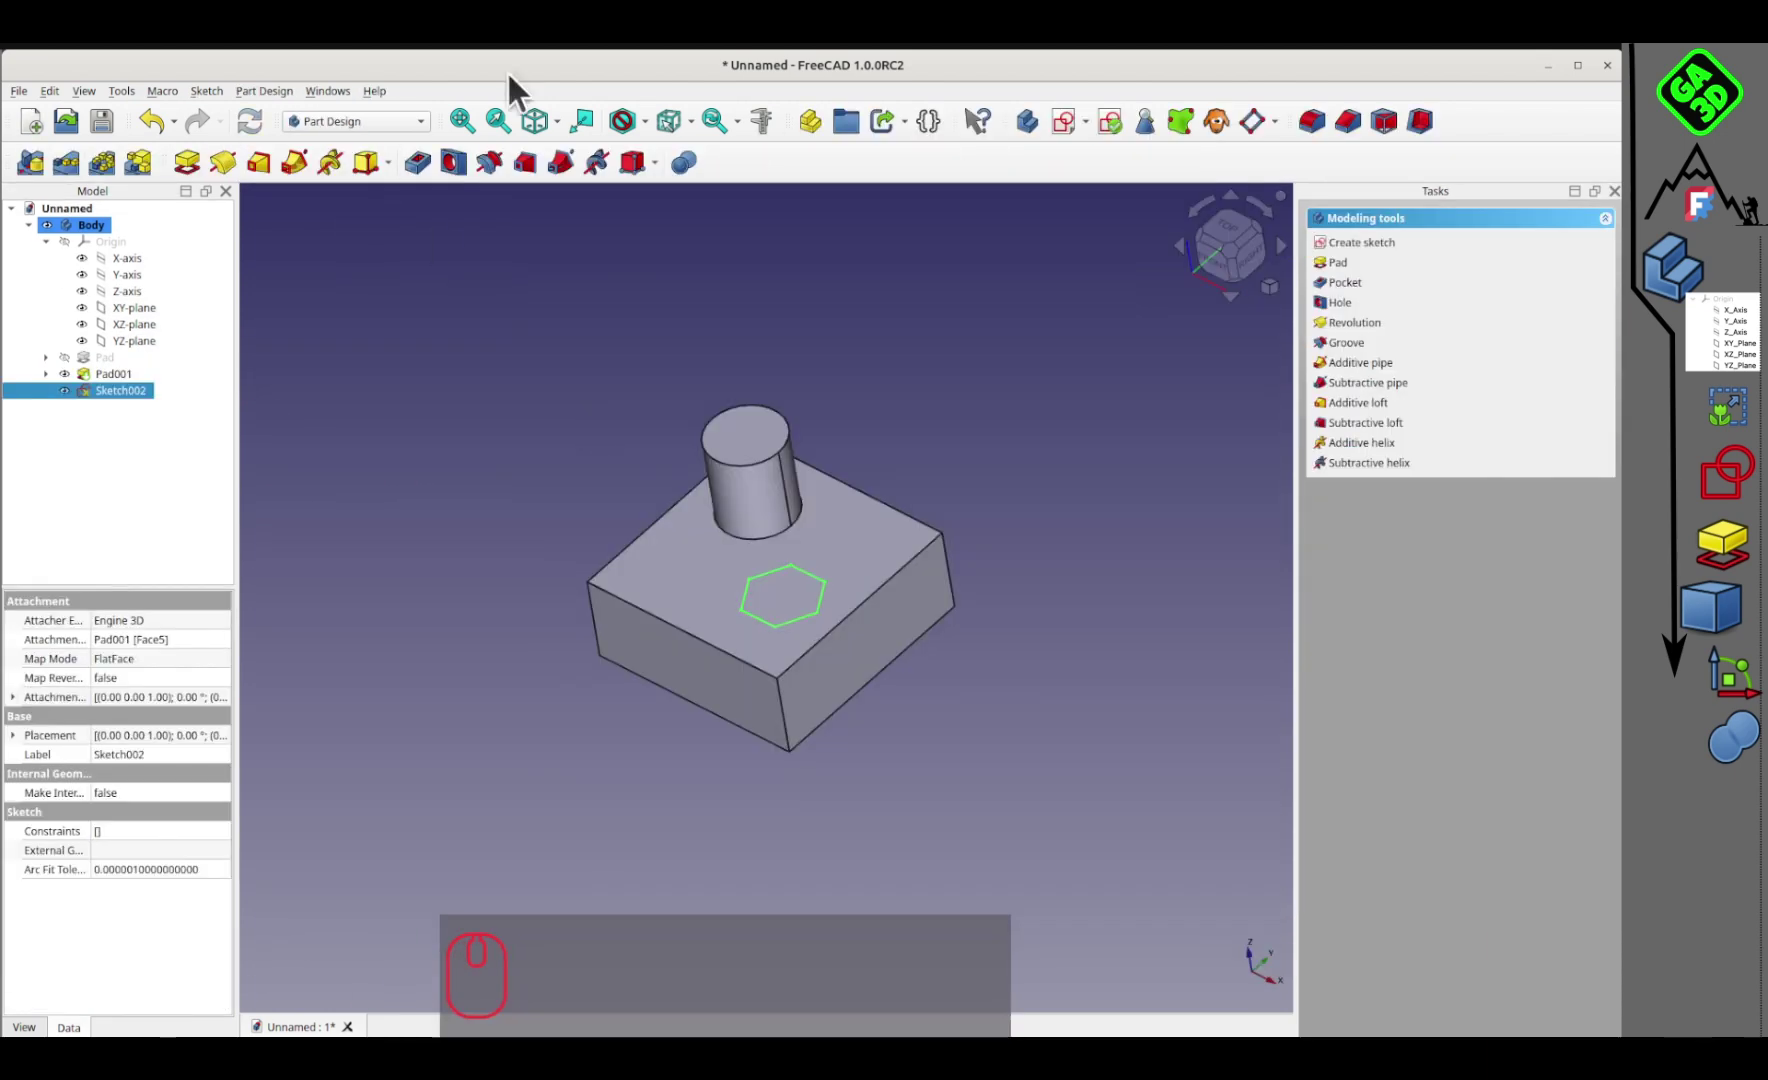
# Step: Cut the hexagon sketch into the block with a Pocket using the default settings
pyautogui.click(417, 162)
pyautogui.scroll(4, 757, 685)
pyautogui.moveTo(785, 505); pyautogui.dragTo(830, 679, button='right')
pyautogui.click(1498, 226)
pyautogui.scroll(-2, 775, 604)
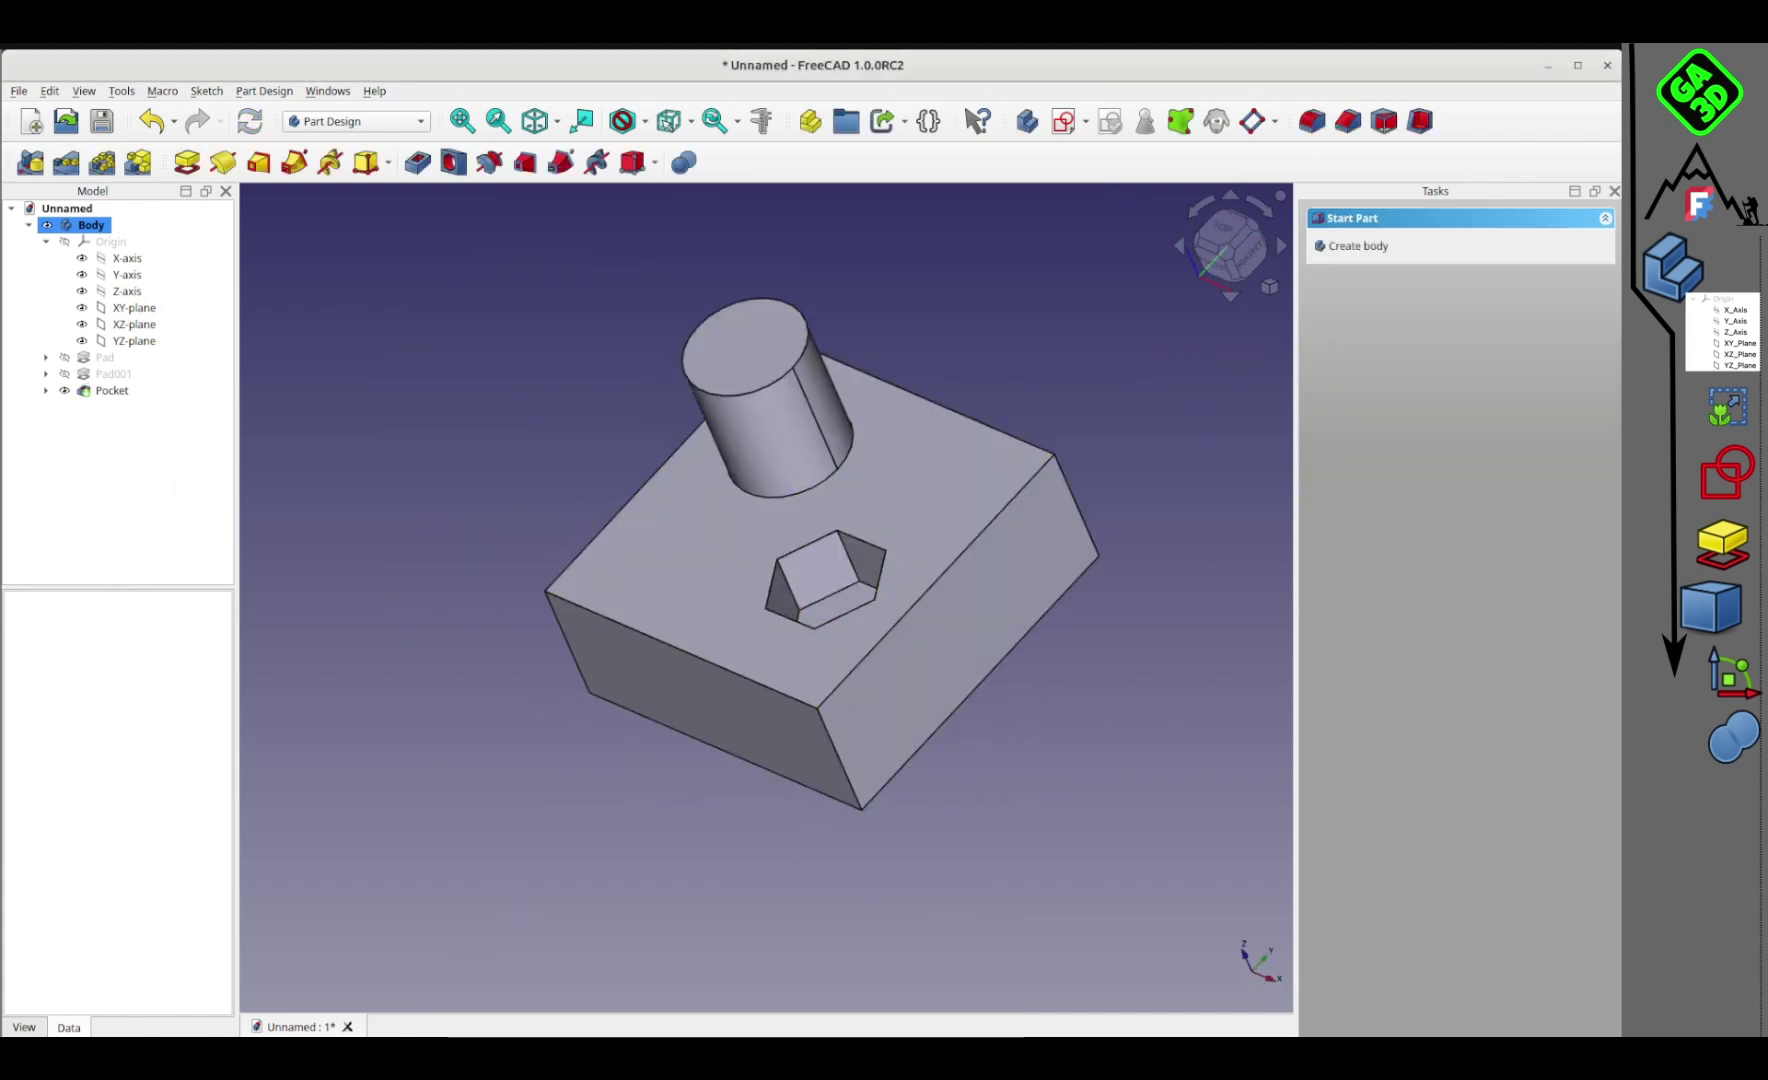
pyautogui.moveTo(805, 566); pyautogui.dragTo(542, 572, button='middle')
# Step: Rearrange the Part Design toolbars into a single row, with the helper tools first and the dress-up tools last
pyautogui.click(383, 119)
pyautogui.click(356, 455)
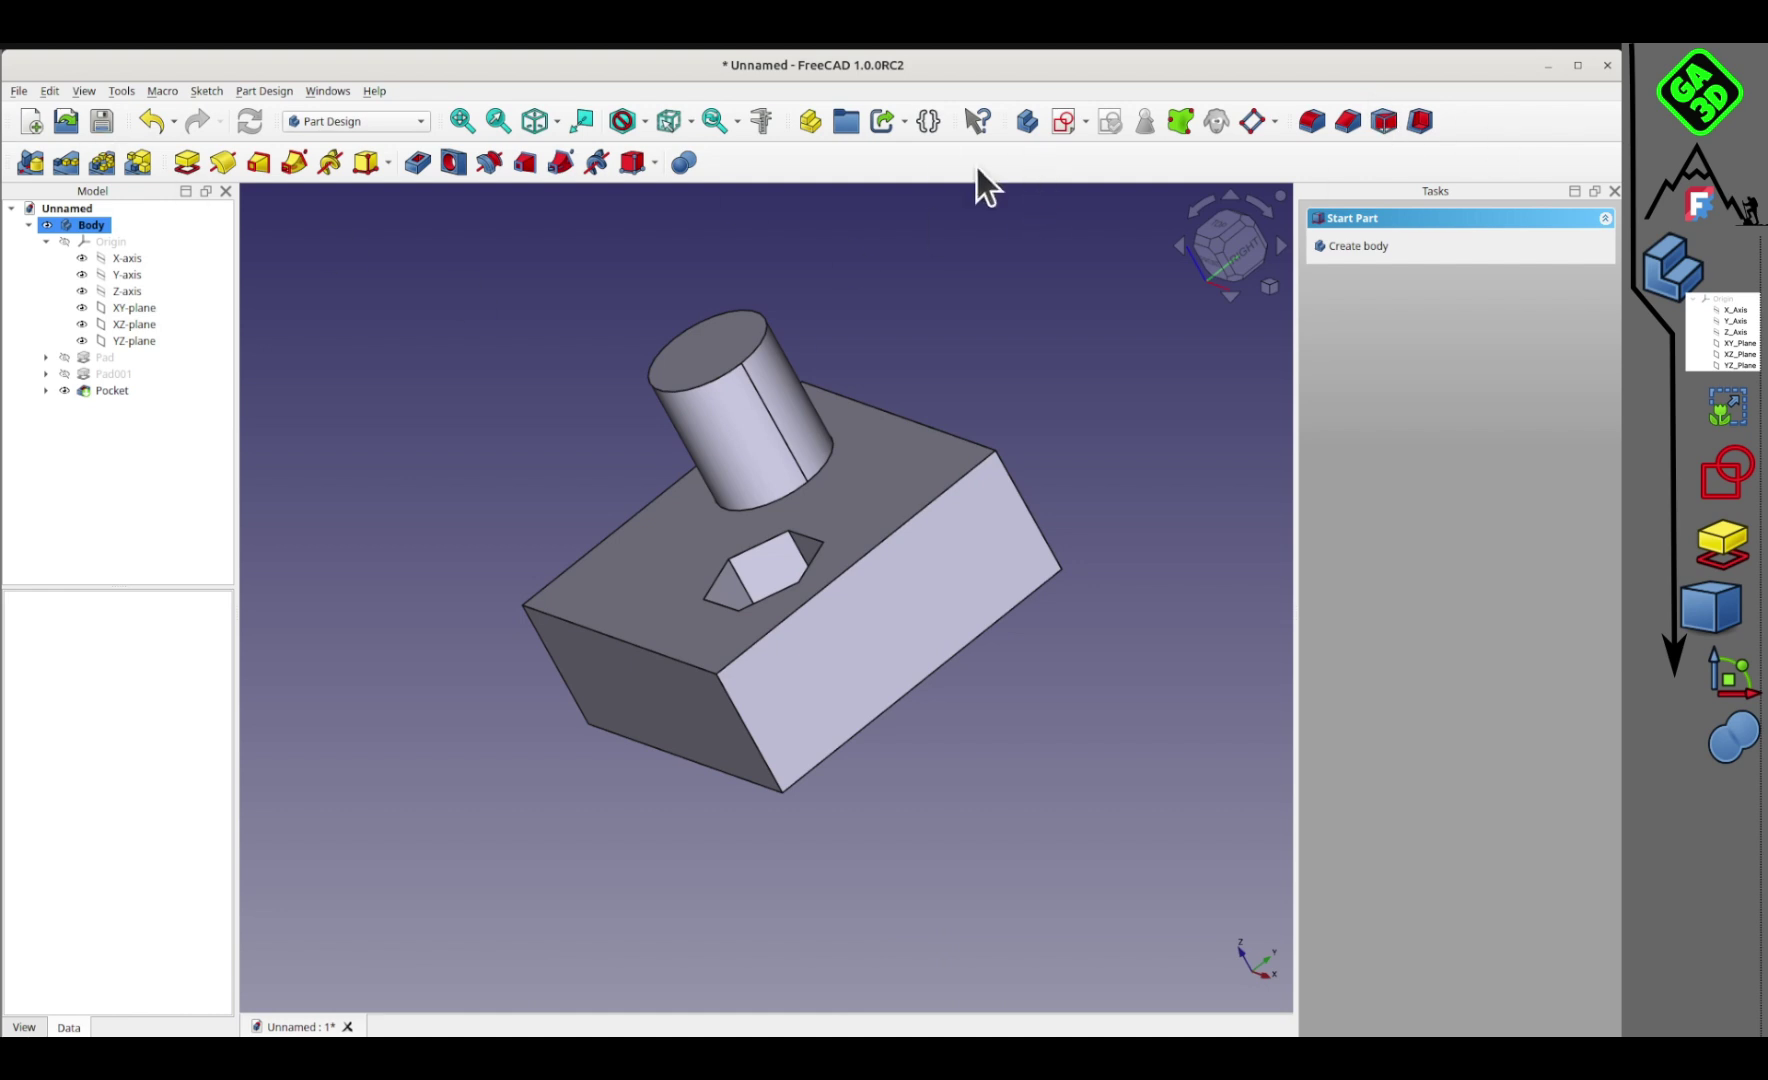
pyautogui.moveTo(1298, 125); pyautogui.dragTo(725, 162)
pyautogui.moveTo(1010, 121); pyautogui.dragTo(113, 178)
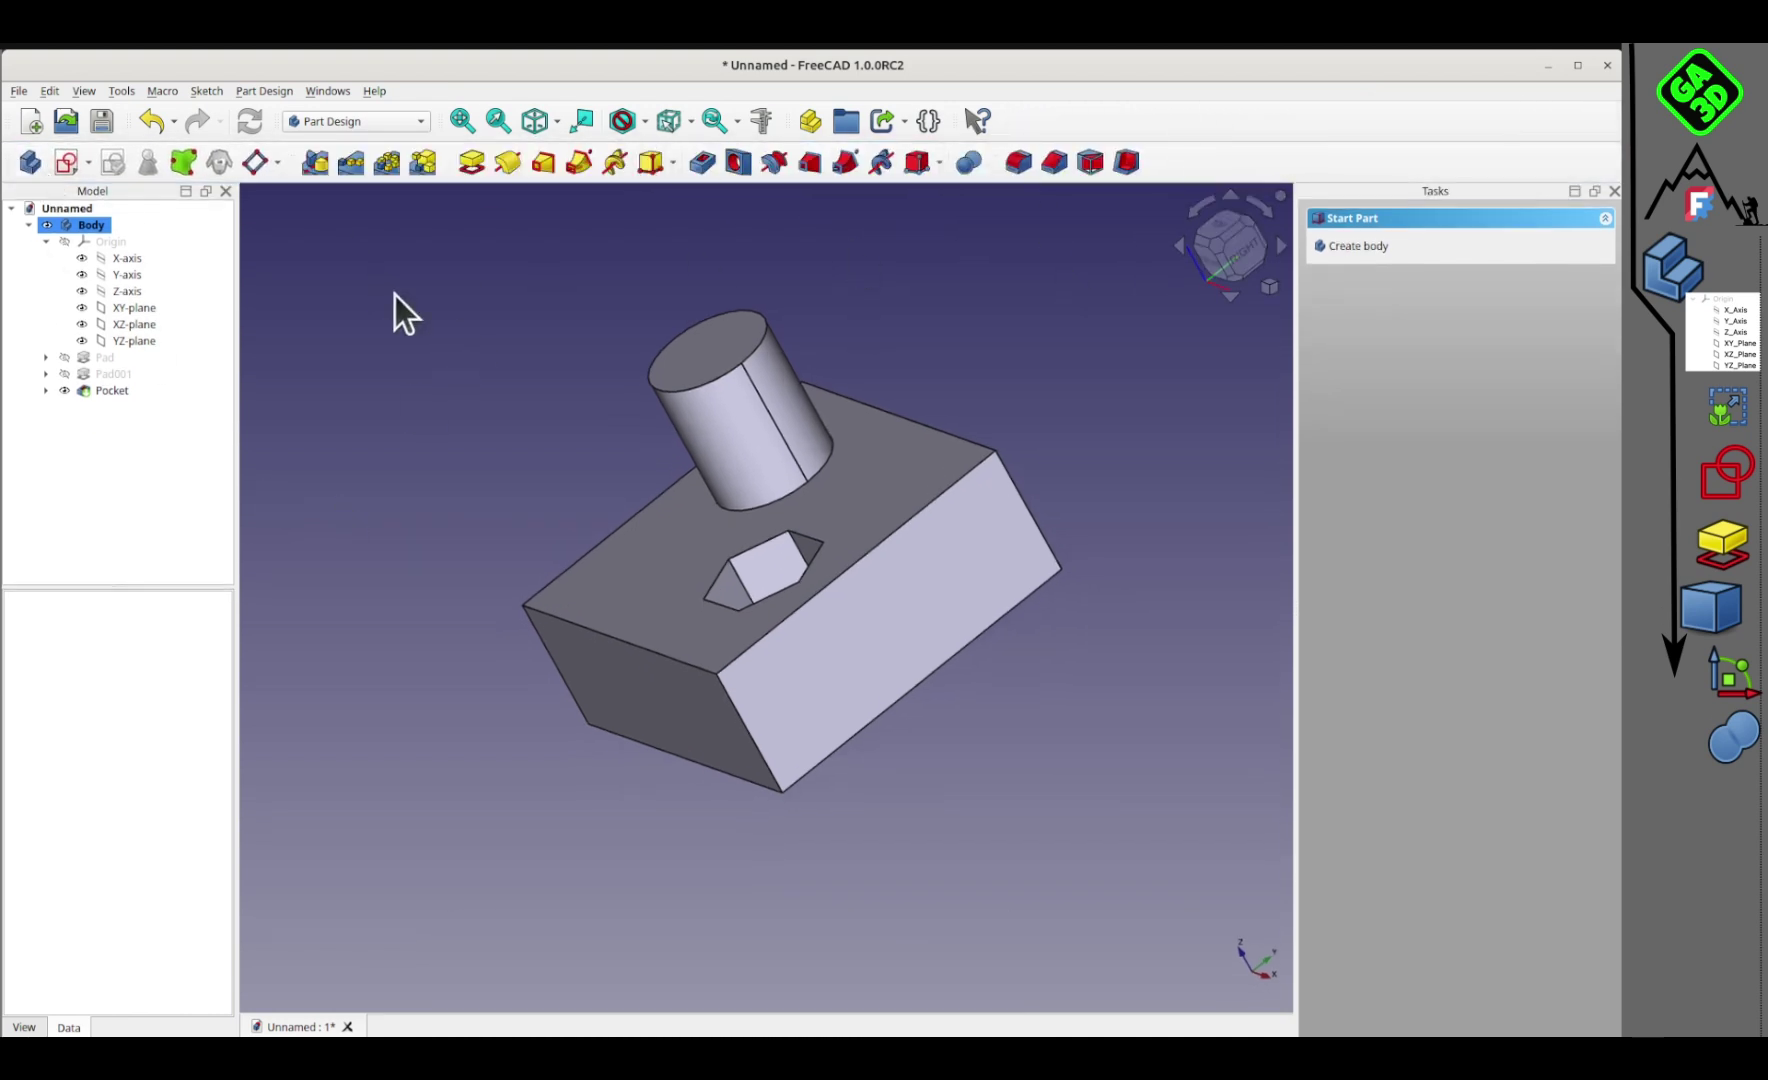
pyautogui.click(25, 222)
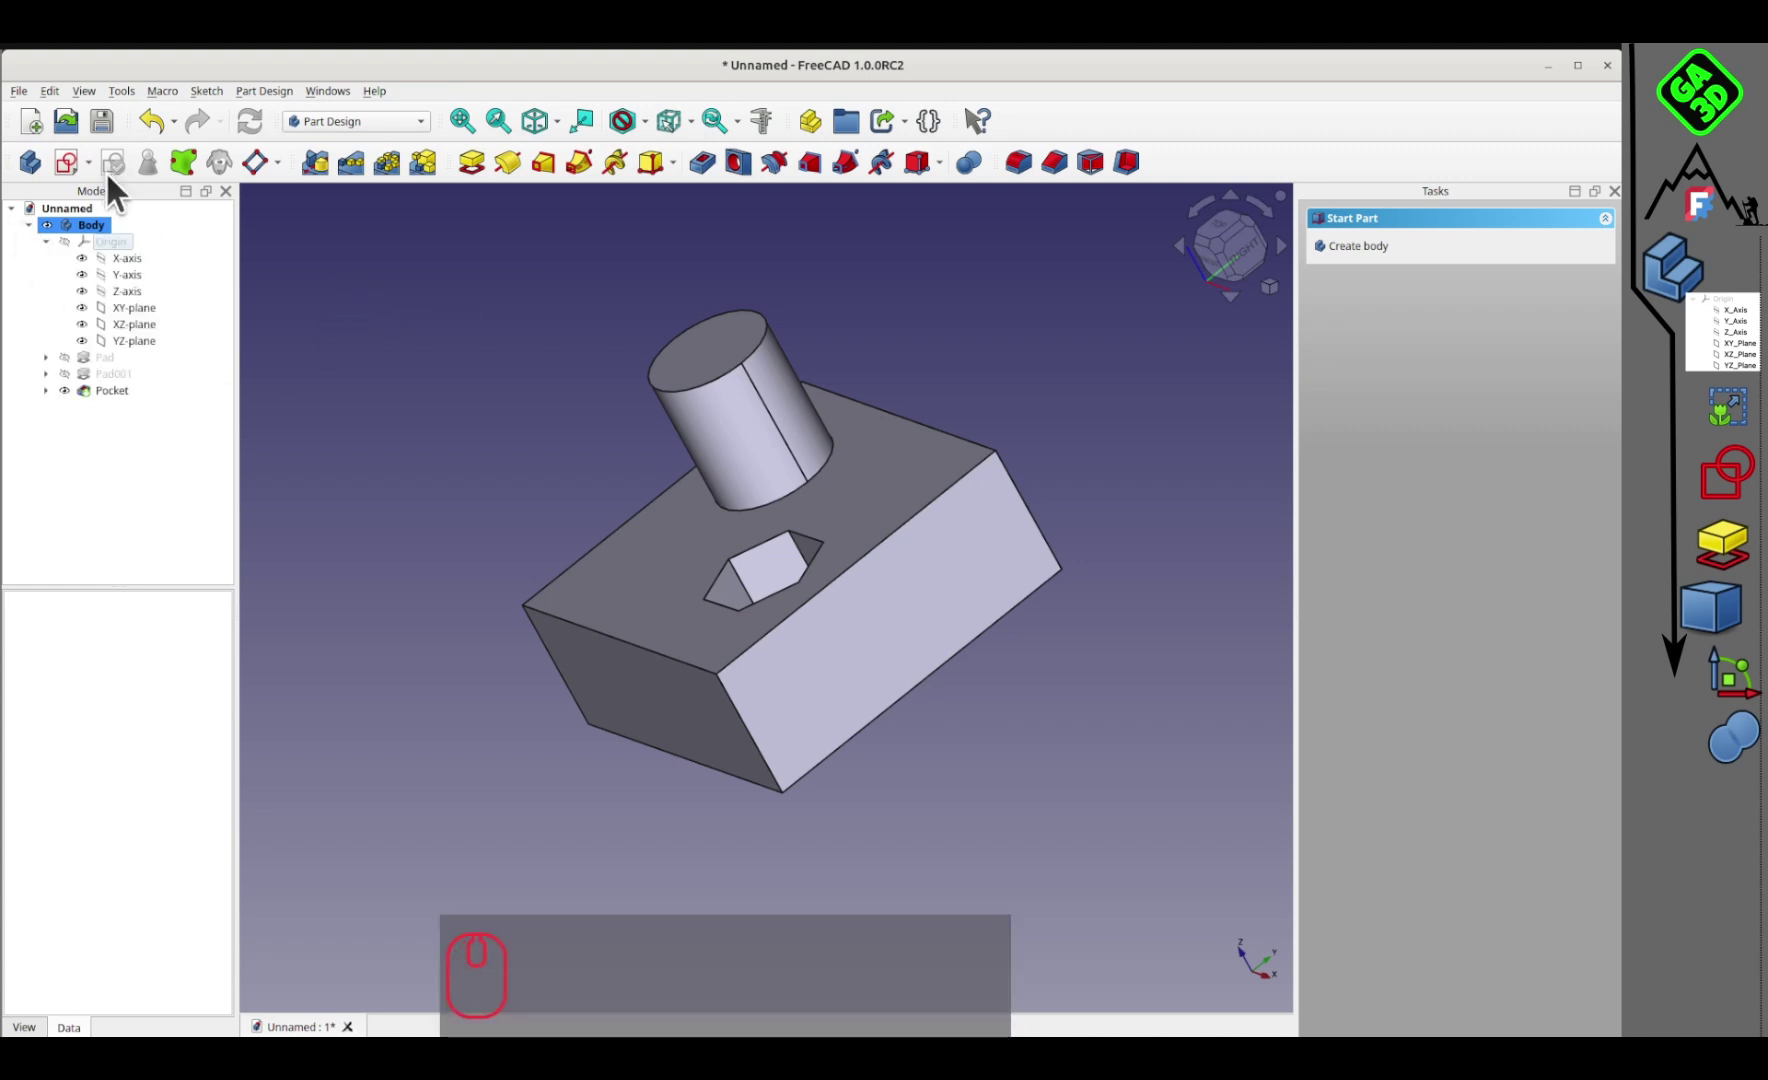
pyautogui.moveTo(107, 189); pyautogui.dragTo(240, 380)
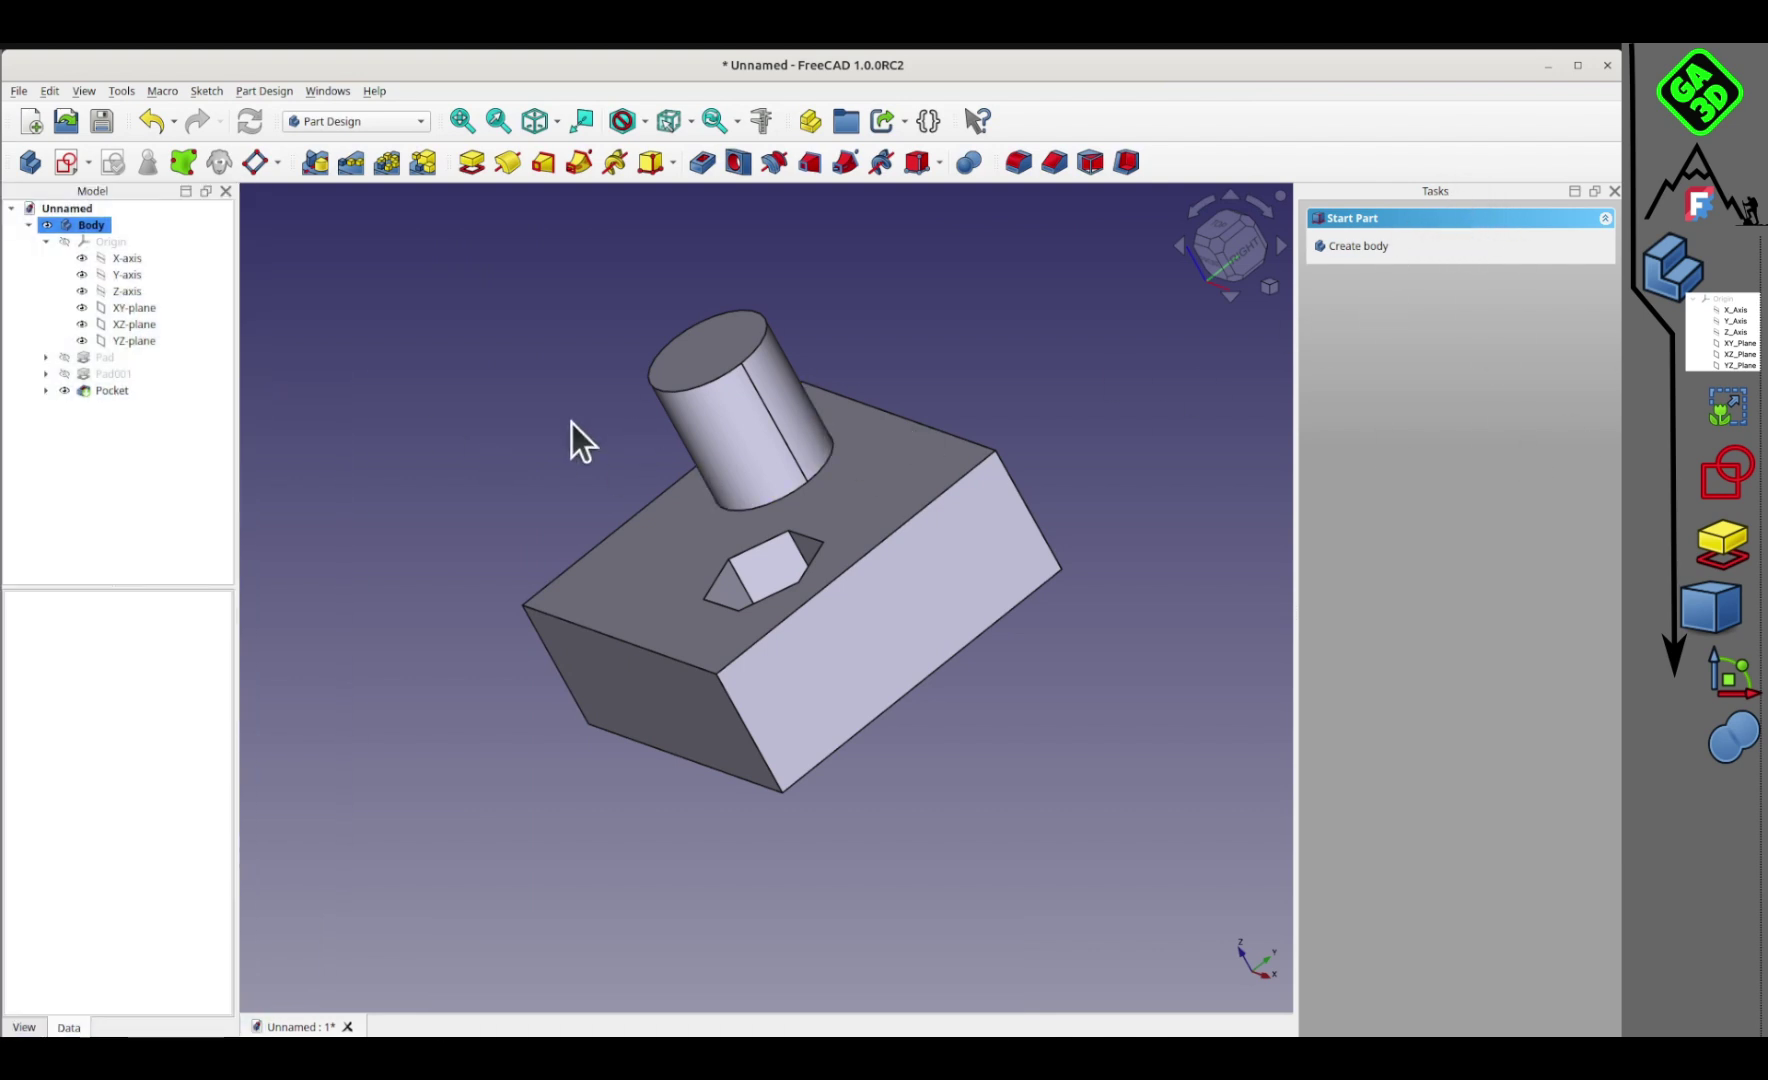
# Step: Widen the Tasks panel slightly by moving its border with the 3D view
pyautogui.moveTo(570, 396); pyautogui.dragTo(562, 422, button='middle')
pyautogui.scroll(1, 575, 425)
pyautogui.moveTo(1293, 334); pyautogui.dragTo(1247, 335)
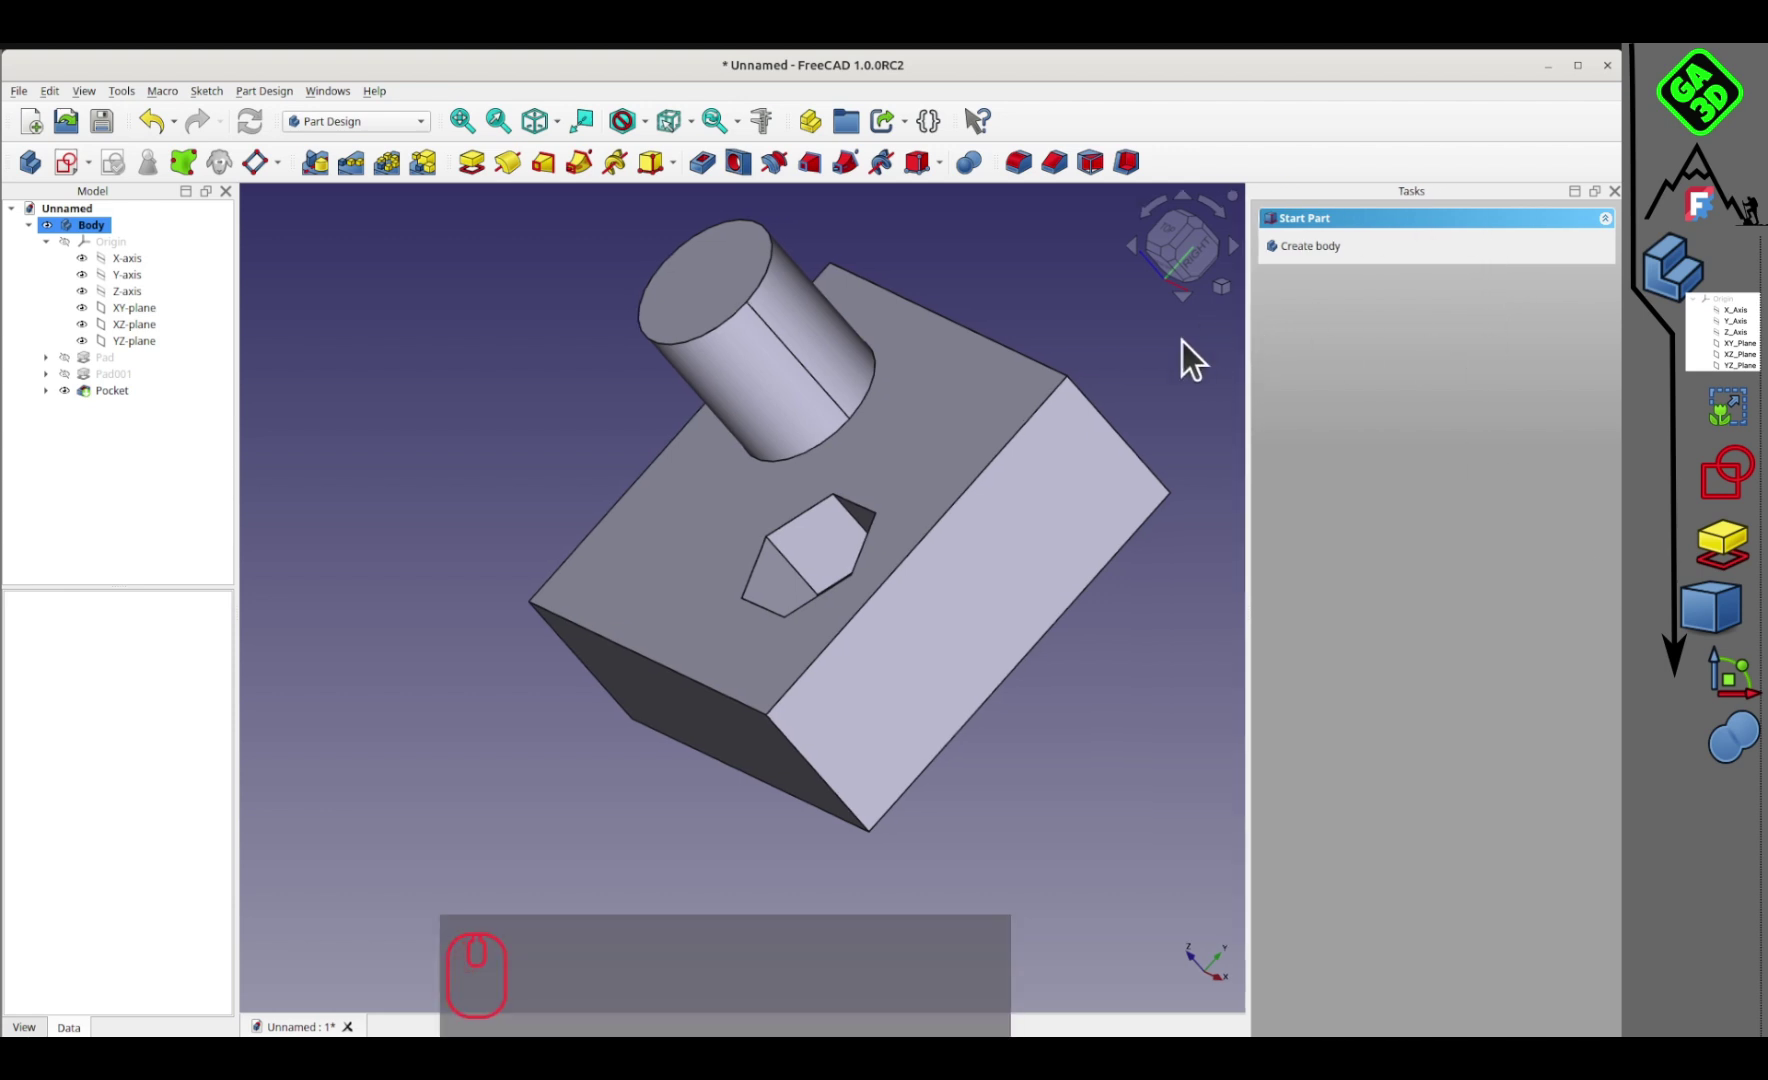
# Step: Examine the model from different sides by orbiting, zooming and using the navigation cube
pyautogui.moveTo(745, 664); pyautogui.dragTo(880, 630, button='middle')
pyautogui.click(1181, 254)
pyautogui.moveTo(1021, 342); pyautogui.dragTo(999, 520, button='middle')
pyautogui.scroll(-1, 814, 423)
pyautogui.moveTo(814, 423); pyautogui.dragTo(950, 370, button='middle')
pyautogui.click(1168, 256)
pyautogui.scroll(-2, 820, 560)
pyautogui.click(1176, 245)
# Step: Show the body's origin again and open the Transform tool for the body
pyautogui.click(64, 241)
pyautogui.moveTo(1004, 638); pyautogui.dragTo(790, 560, button='middle')
pyautogui.rightClick(81, 224)
pyautogui.click(115, 262)
pyautogui.moveTo(762, 634); pyautogui.dragTo(945, 700)
pyautogui.rightClick(84, 224)
pyautogui.click(146, 262)
# Step: Look at the body from the top and move it along the Y axis with the Transform manipulator
pyautogui.moveTo(880, 460); pyautogui.dragTo(933, 568, button='middle')
pyautogui.press('2')
pyautogui.scroll(3, 945, 456)
pyautogui.moveTo(891, 453)
pyautogui.mouseDown()
pyautogui.moveTo(792, 452)
pyautogui.moveTo(897, 483)
pyautogui.mouseUp()
pyautogui.scroll(-4, 900, 505)
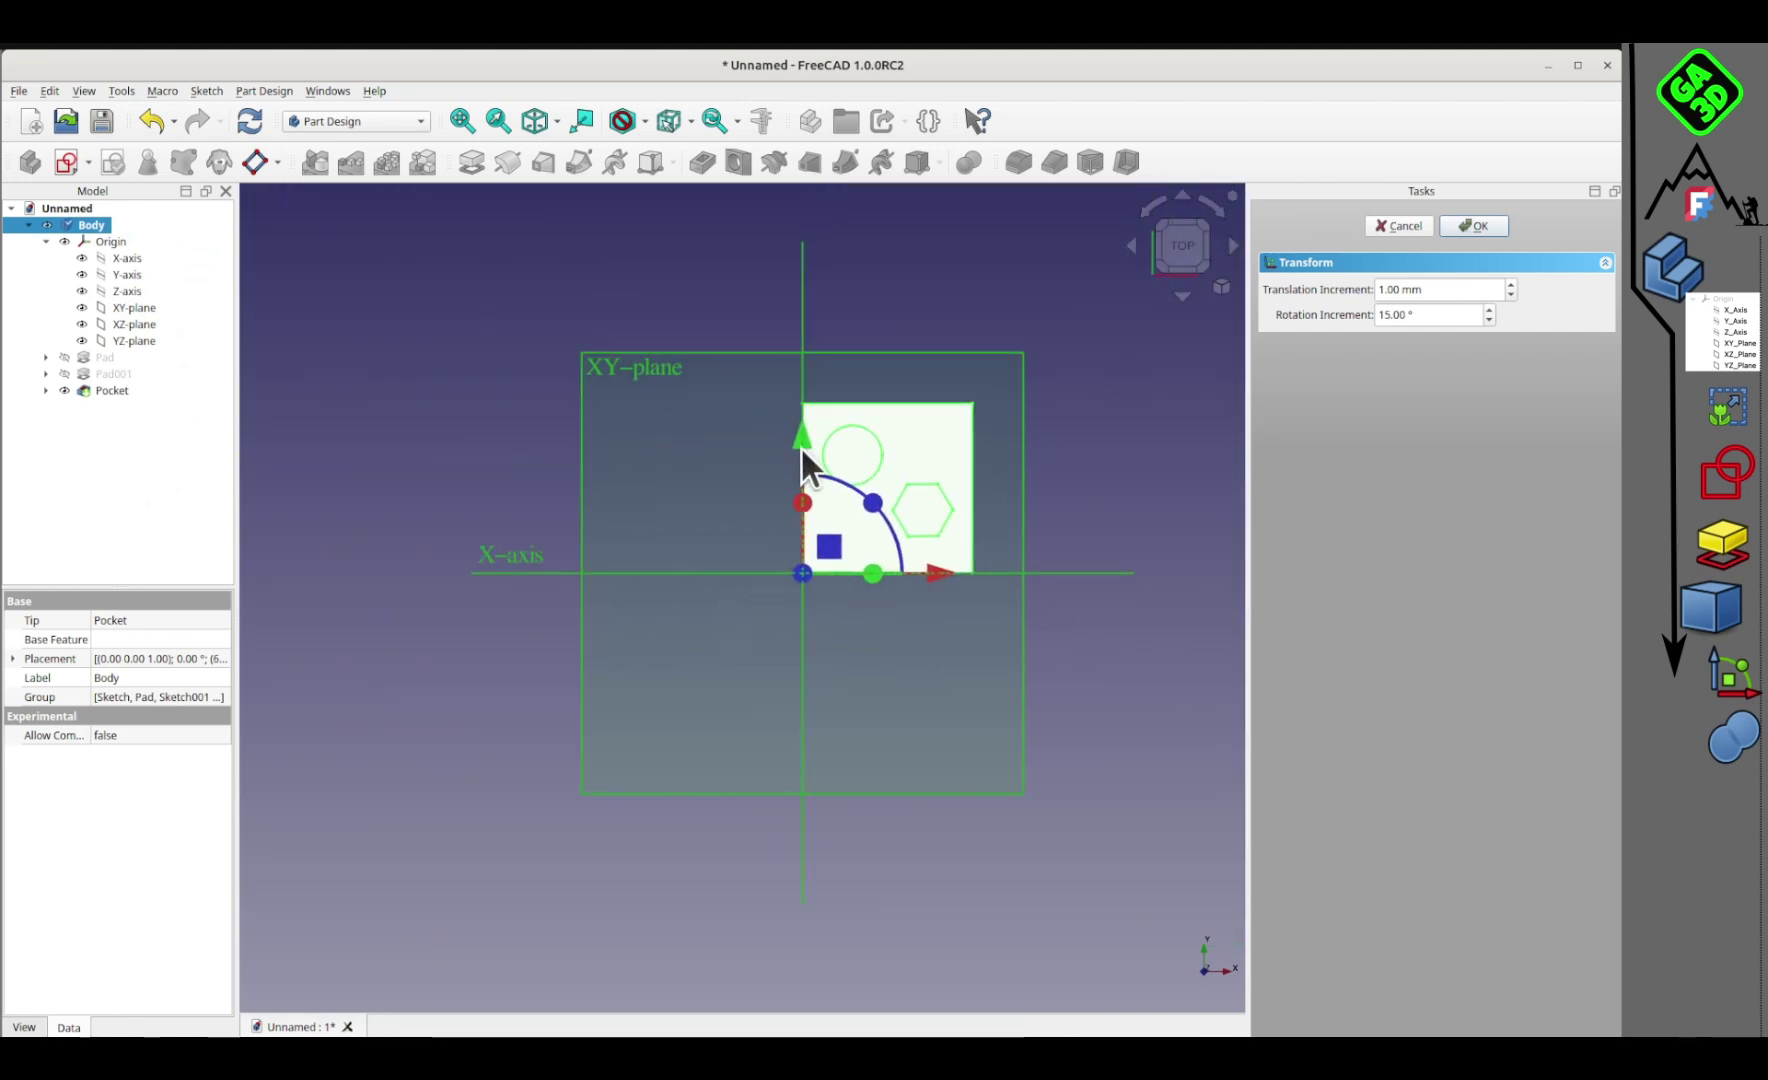
pyautogui.moveTo(803, 436)
pyautogui.mouseDown()
pyautogui.moveTo(800, 485)
pyautogui.moveTo(797, 408)
pyautogui.mouseUp()
# Step: Shift the body freely within the XY plane using the Transform manipulator's plane handle
pyautogui.scroll(2, 803, 588)
pyautogui.moveTo(803, 588); pyautogui.dragTo(829, 576, button='right')
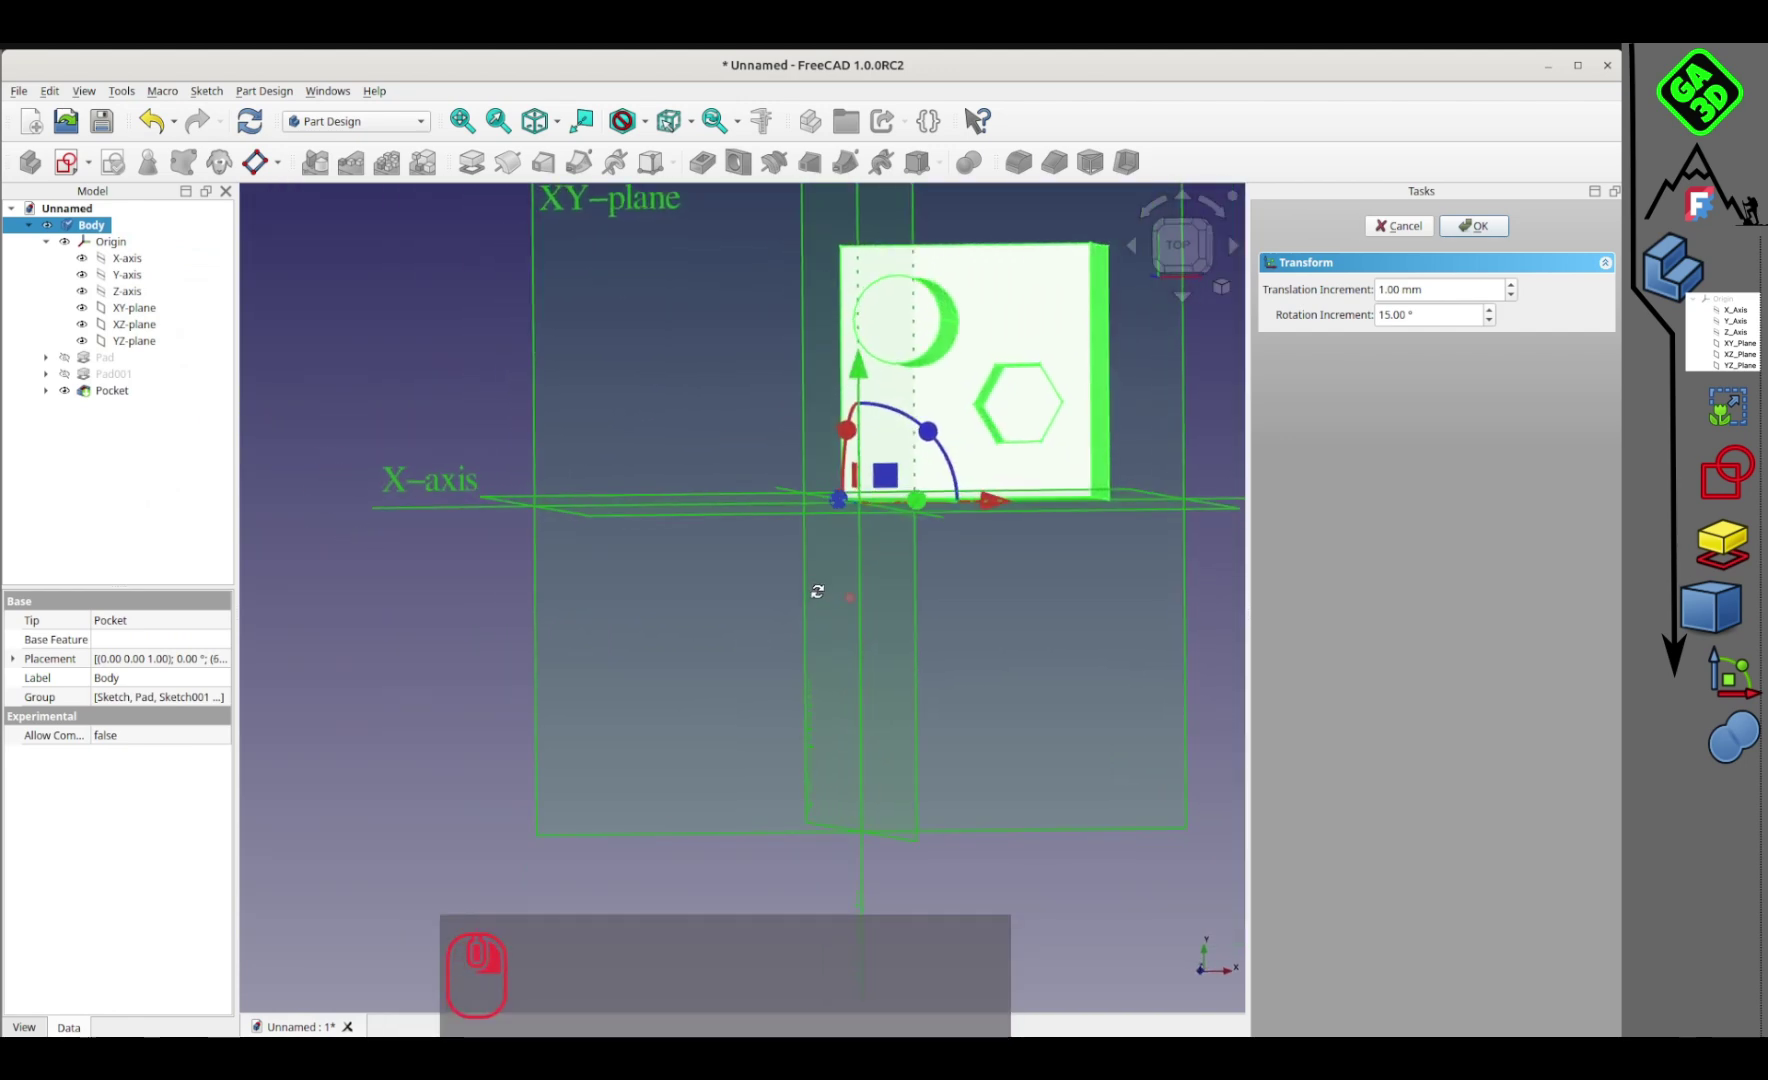
pyautogui.moveTo(883, 476)
pyautogui.mouseDown()
pyautogui.moveTo(924, 606)
pyautogui.moveTo(963, 588)
pyautogui.moveTo(737, 452)
pyautogui.moveTo(878, 480)
pyautogui.mouseUp()
pyautogui.moveTo(905, 600); pyautogui.dragTo(842, 556, button='right')
pyautogui.press('2')
pyautogui.moveTo(863, 425)
pyautogui.mouseDown()
pyautogui.moveTo(811, 401)
pyautogui.moveTo(877, 417)
pyautogui.mouseUp()
pyautogui.moveTo(873, 551); pyautogui.dragTo(789, 619, button='middle')
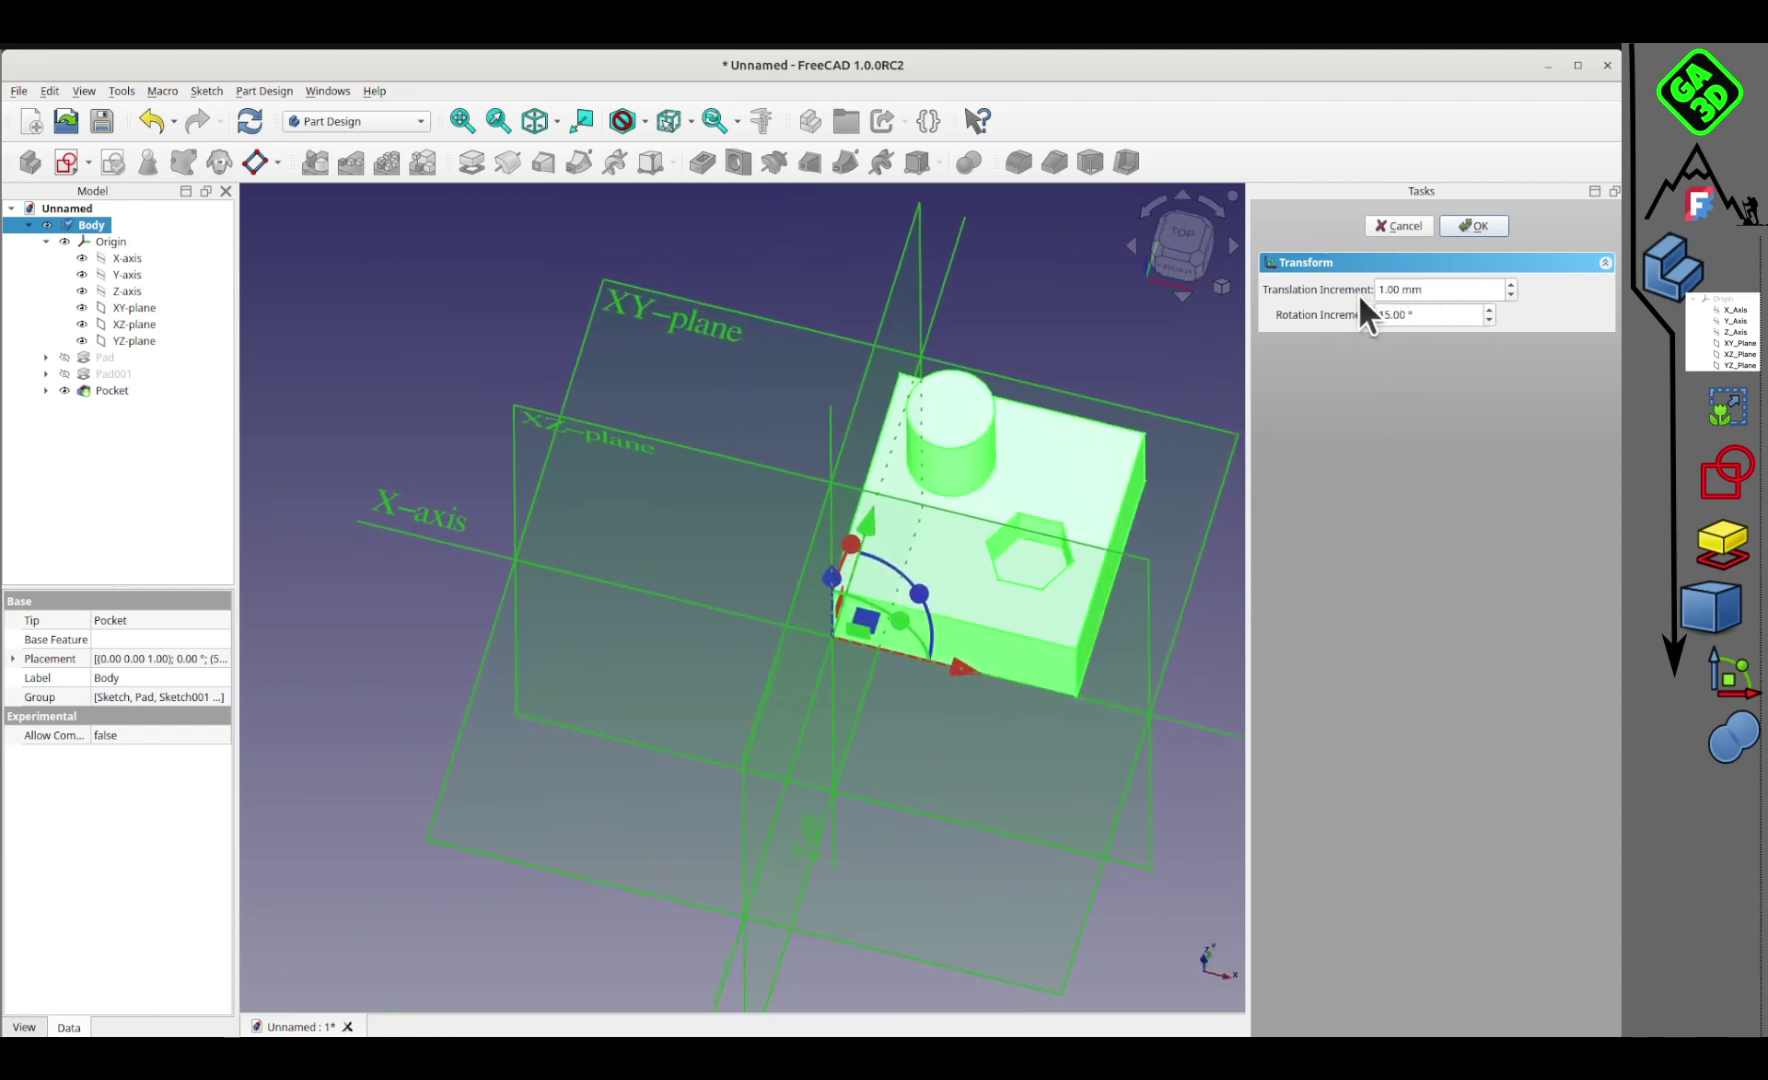
# Step: Finish the current Transform operation and show the axis cross in the 3D view
pyautogui.click(91, 88)
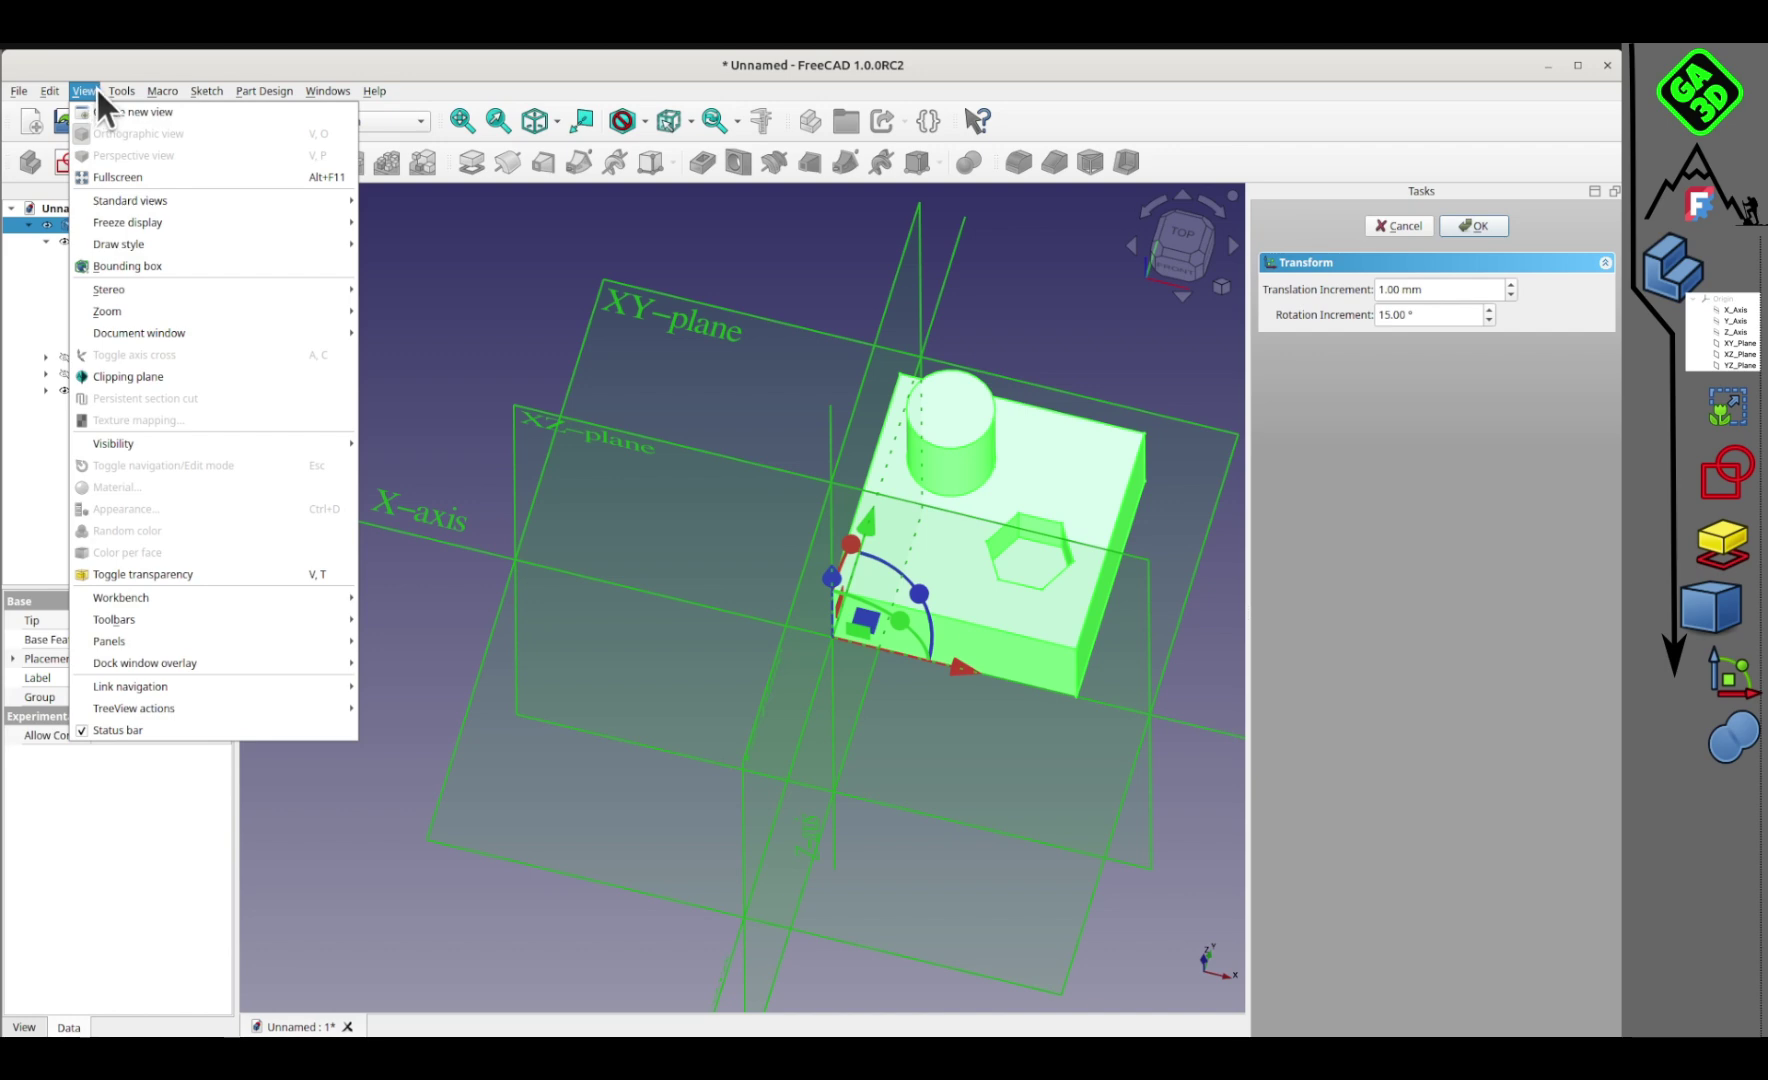
pyautogui.click(120, 91)
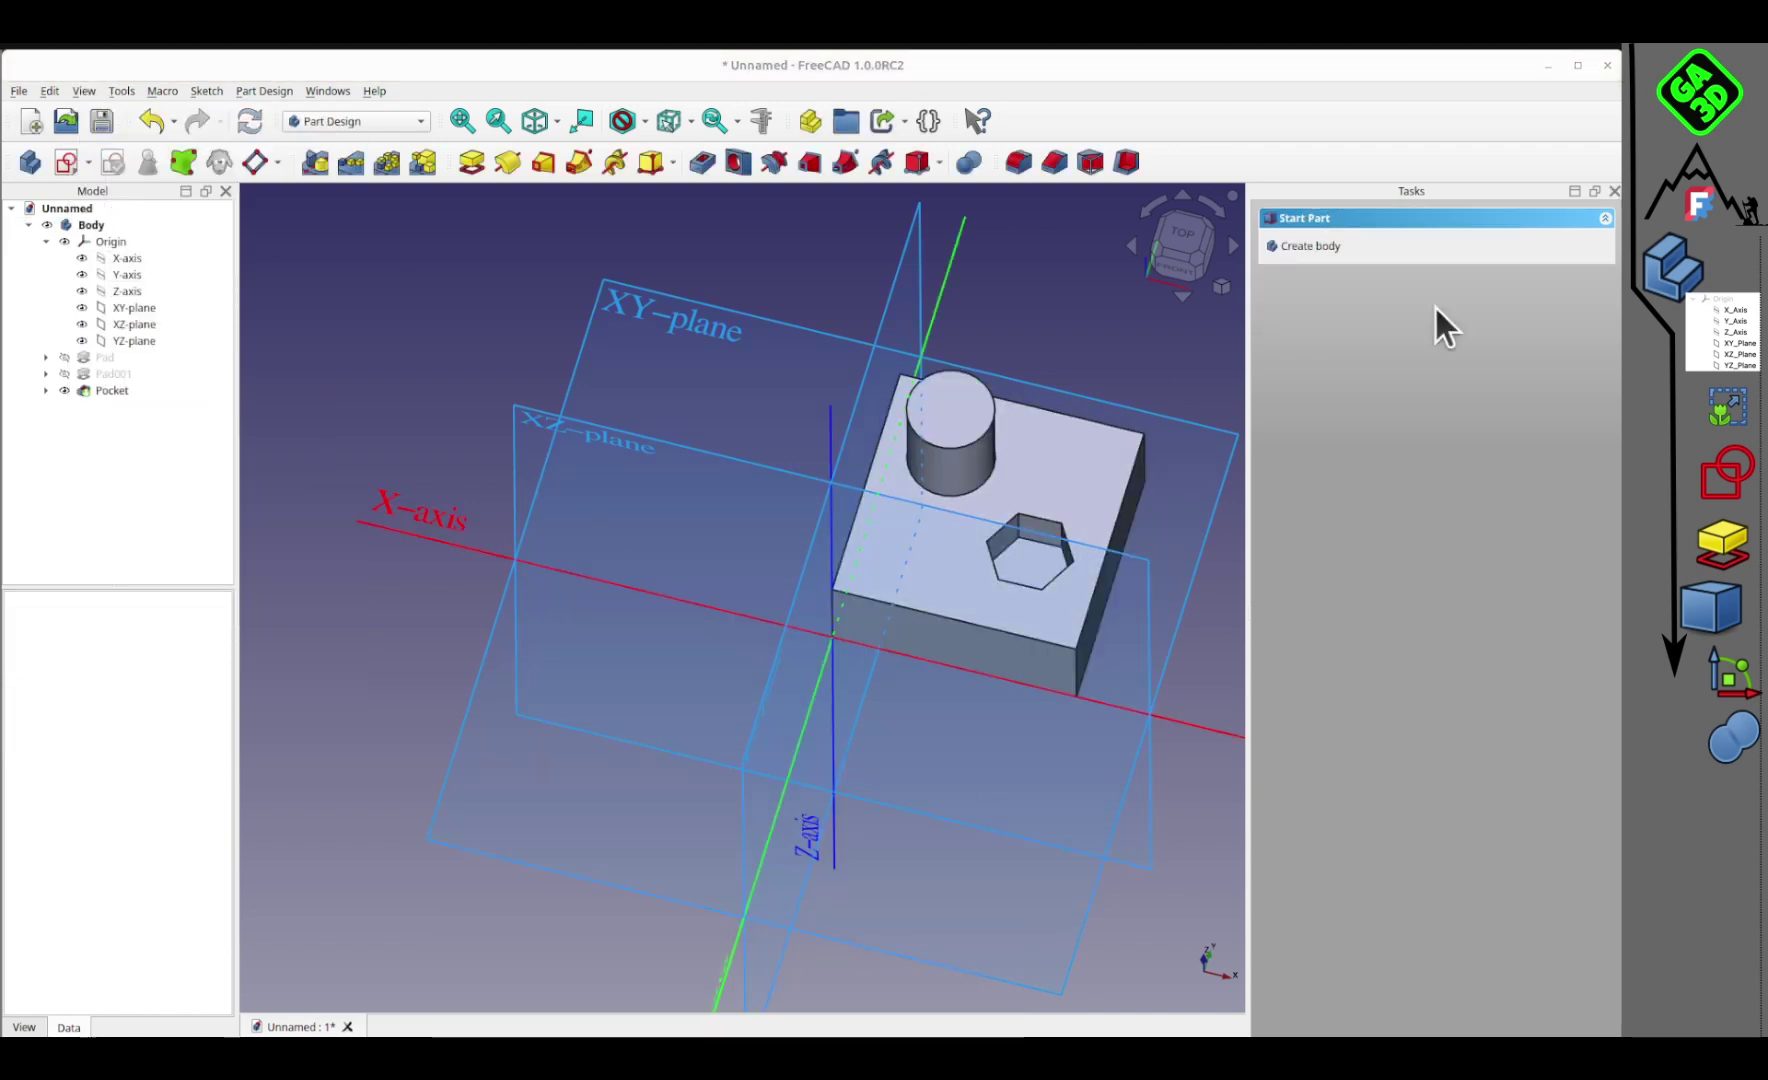
pyautogui.click(88, 91)
pyautogui.click(166, 361)
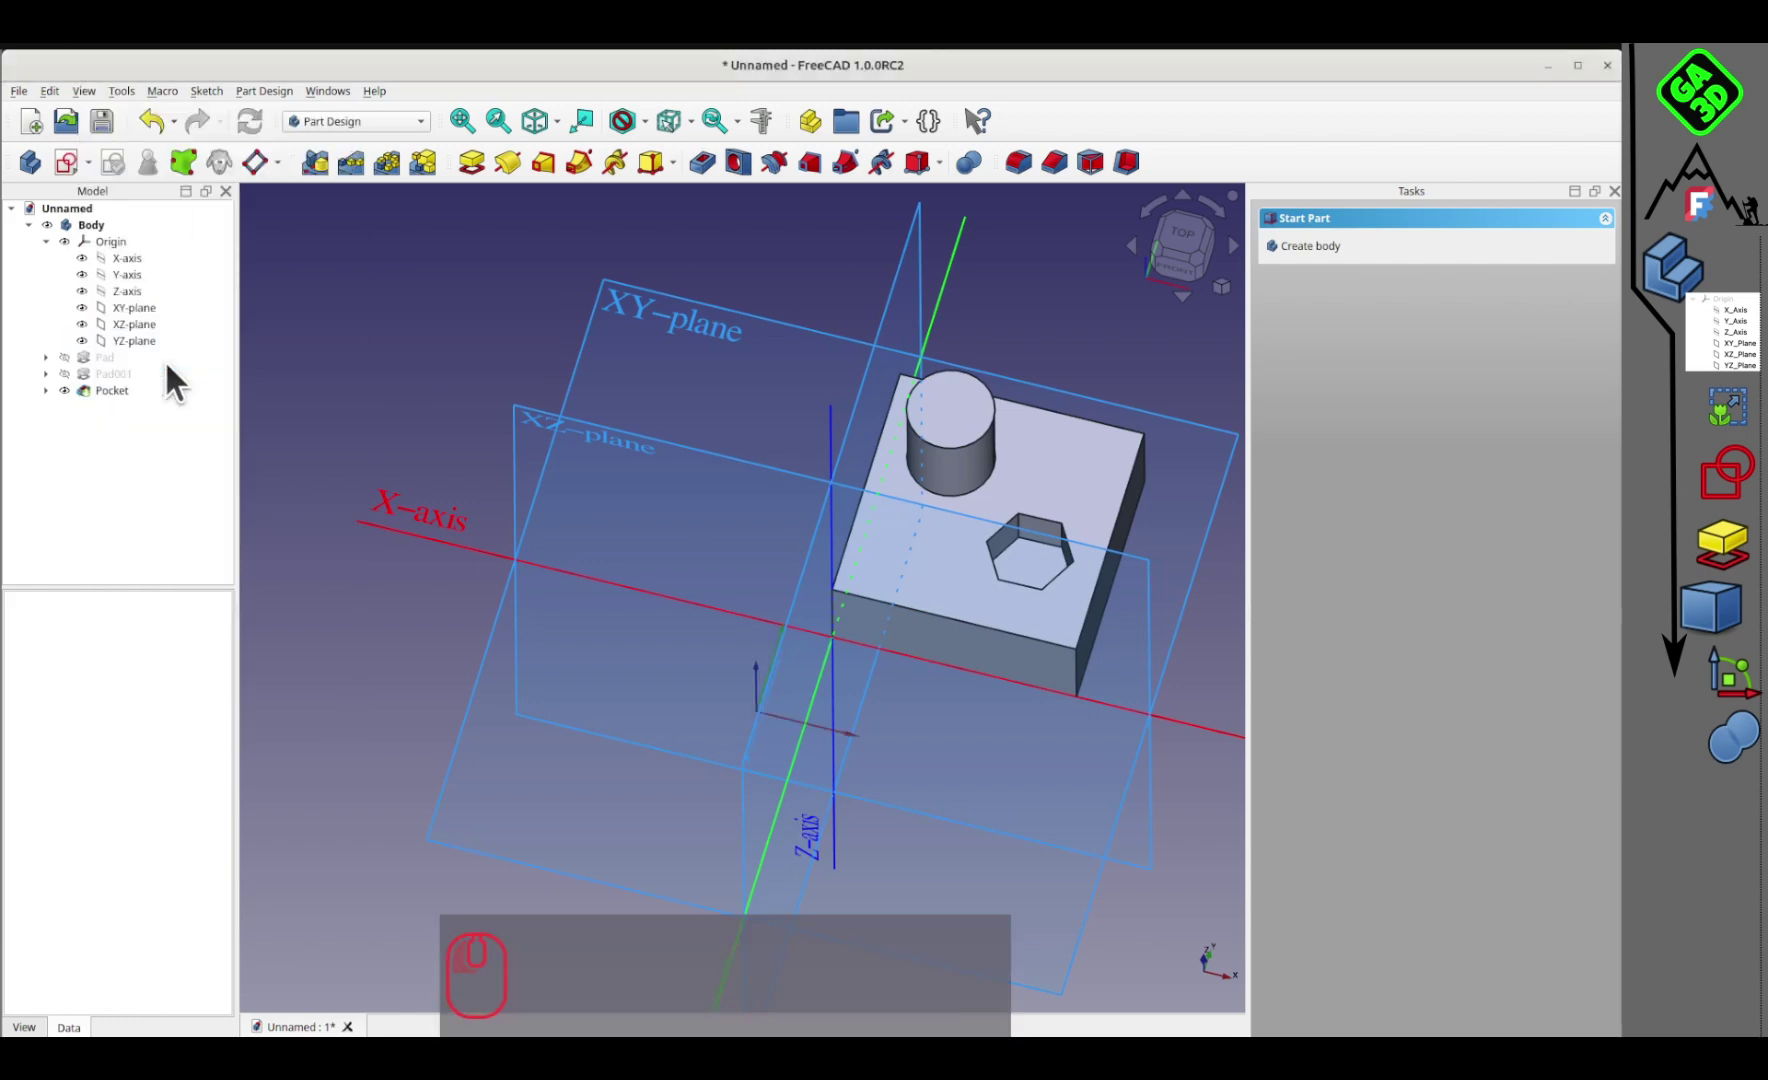
pyautogui.moveTo(798, 690); pyautogui.dragTo(833, 748, button='middle')
pyautogui.scroll(2, 808, 512)
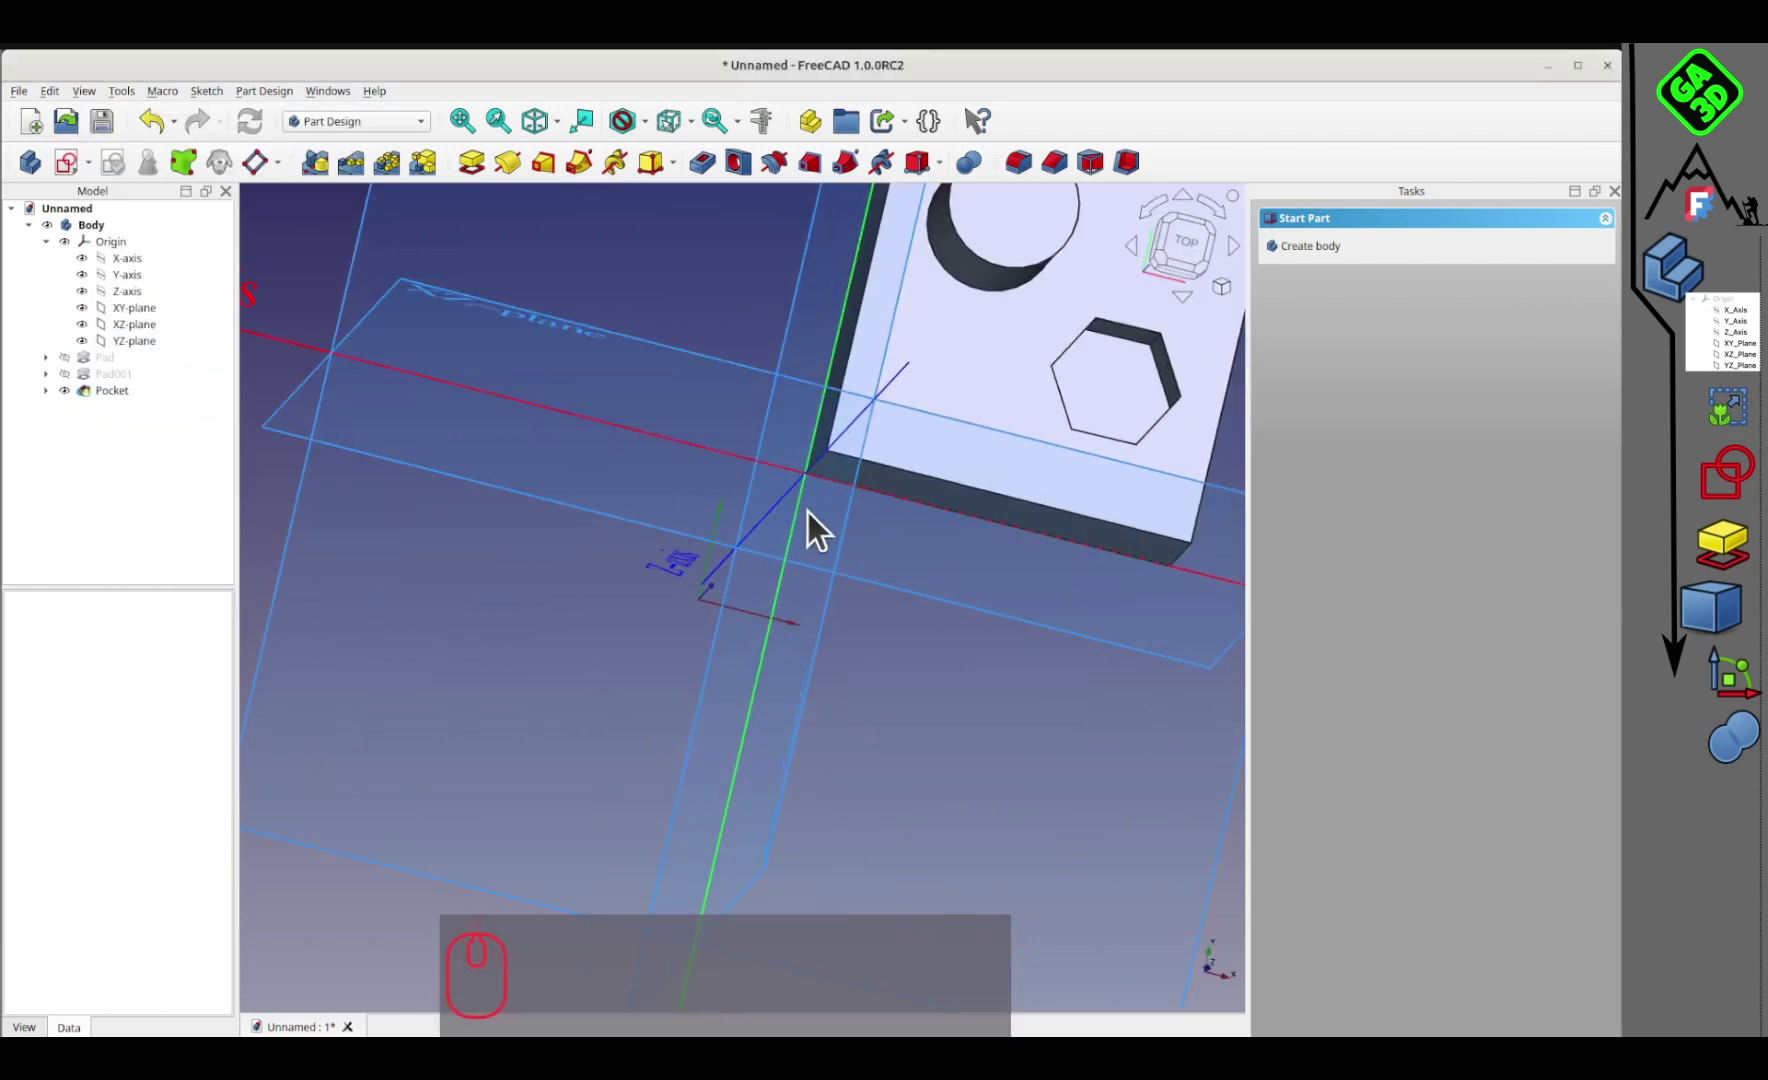
# Step: Reopen the Transform tool for the body in the top view and shift the body within the XY plane relative to the axis cross
pyautogui.click(1178, 246)
pyautogui.scroll(-1, 836, 623)
pyautogui.scroll(-2, 836, 623)
pyautogui.rightClick(86, 213)
pyautogui.rightClick(78, 219)
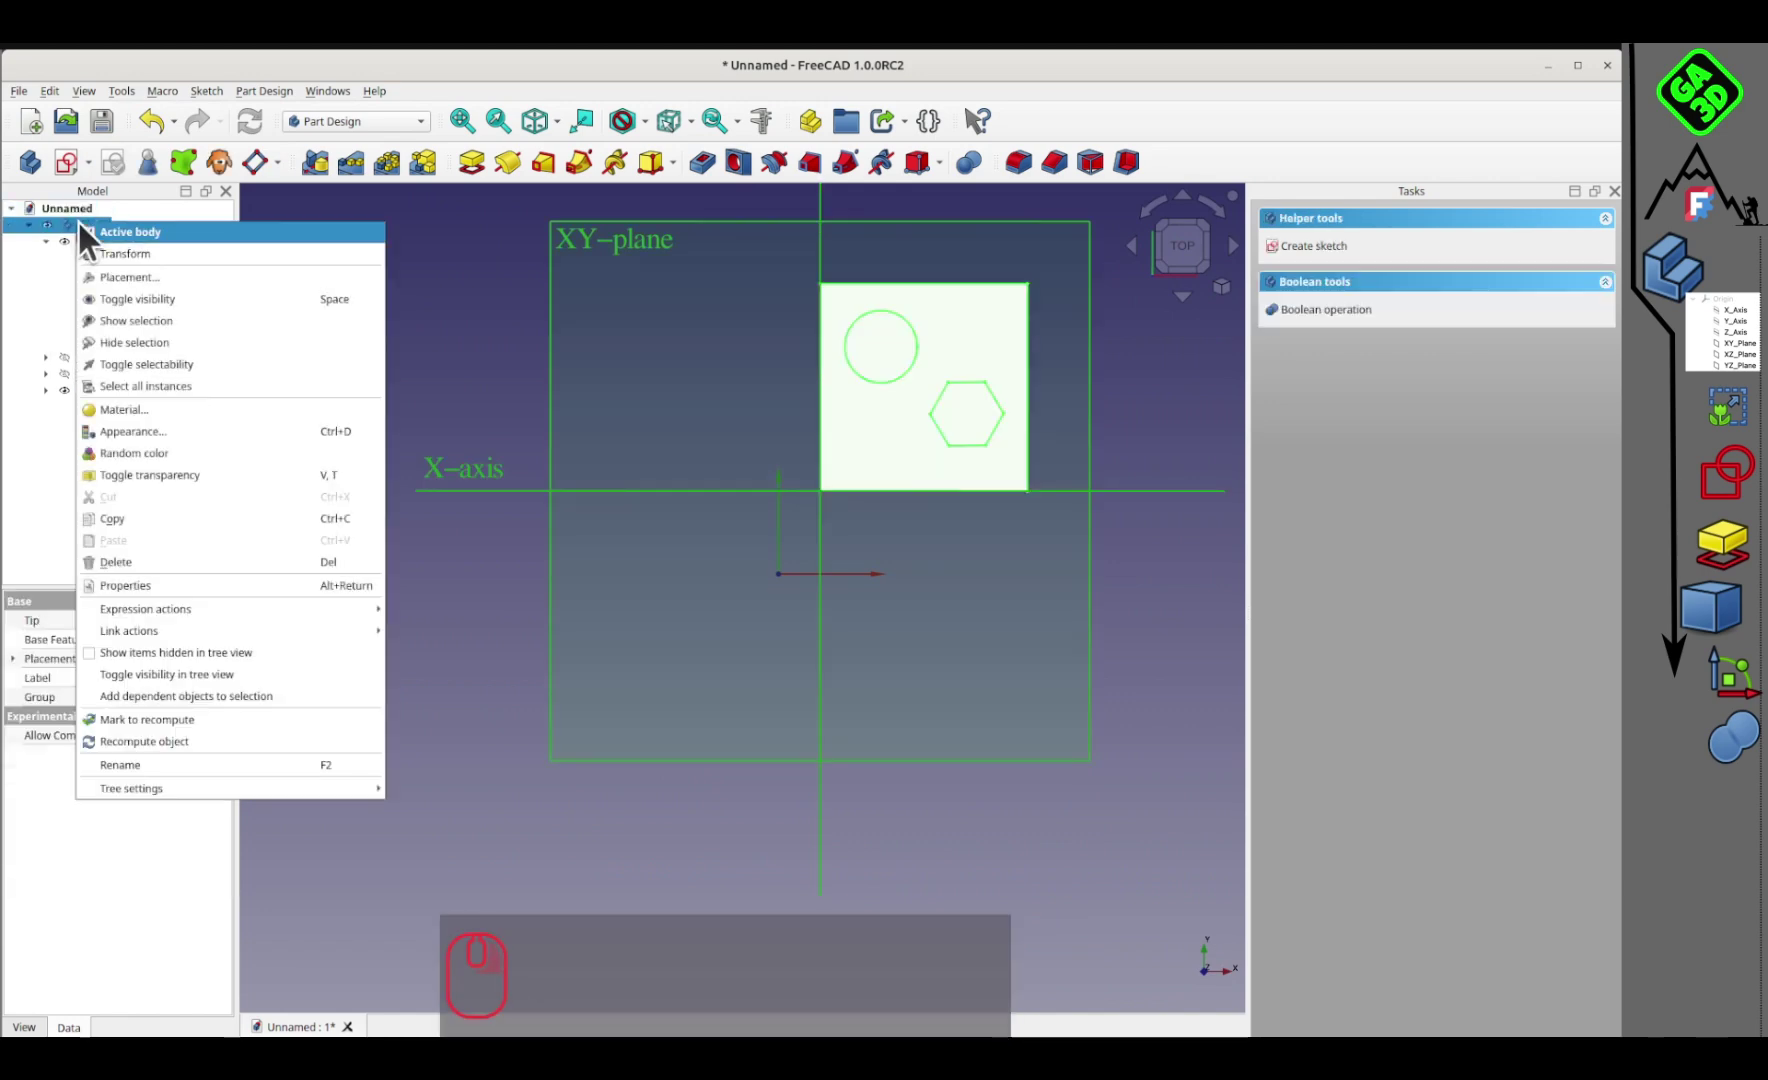
pyautogui.click(82, 229)
pyautogui.click(28, 225)
pyautogui.rightClick(86, 225)
pyautogui.click(140, 259)
pyautogui.click(1056, 444)
pyautogui.moveTo(846, 461); pyautogui.dragTo(984, 448)
pyautogui.moveTo(859, 769); pyautogui.dragTo(895, 650, button='middle')
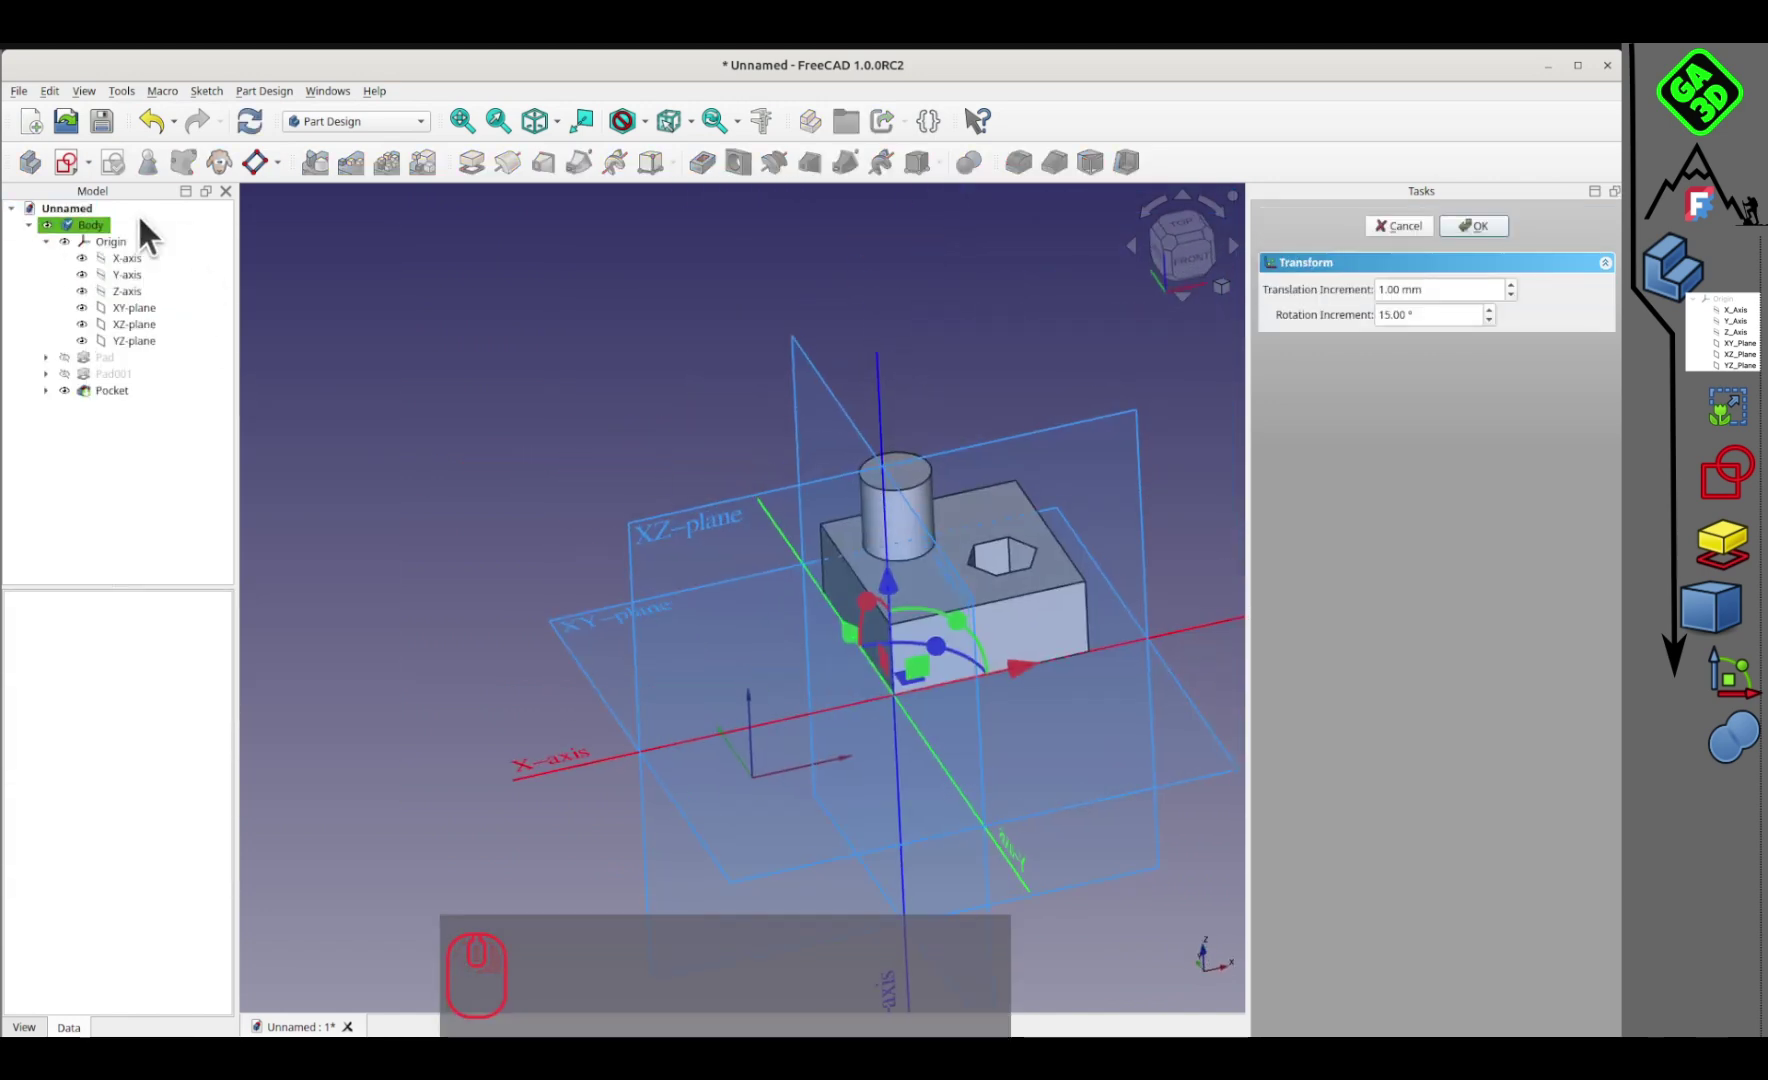
# Step: Hide the body's origin and accept the transformation
pyautogui.click(64, 241)
pyautogui.moveTo(720, 590); pyautogui.dragTo(657, 739, button='middle')
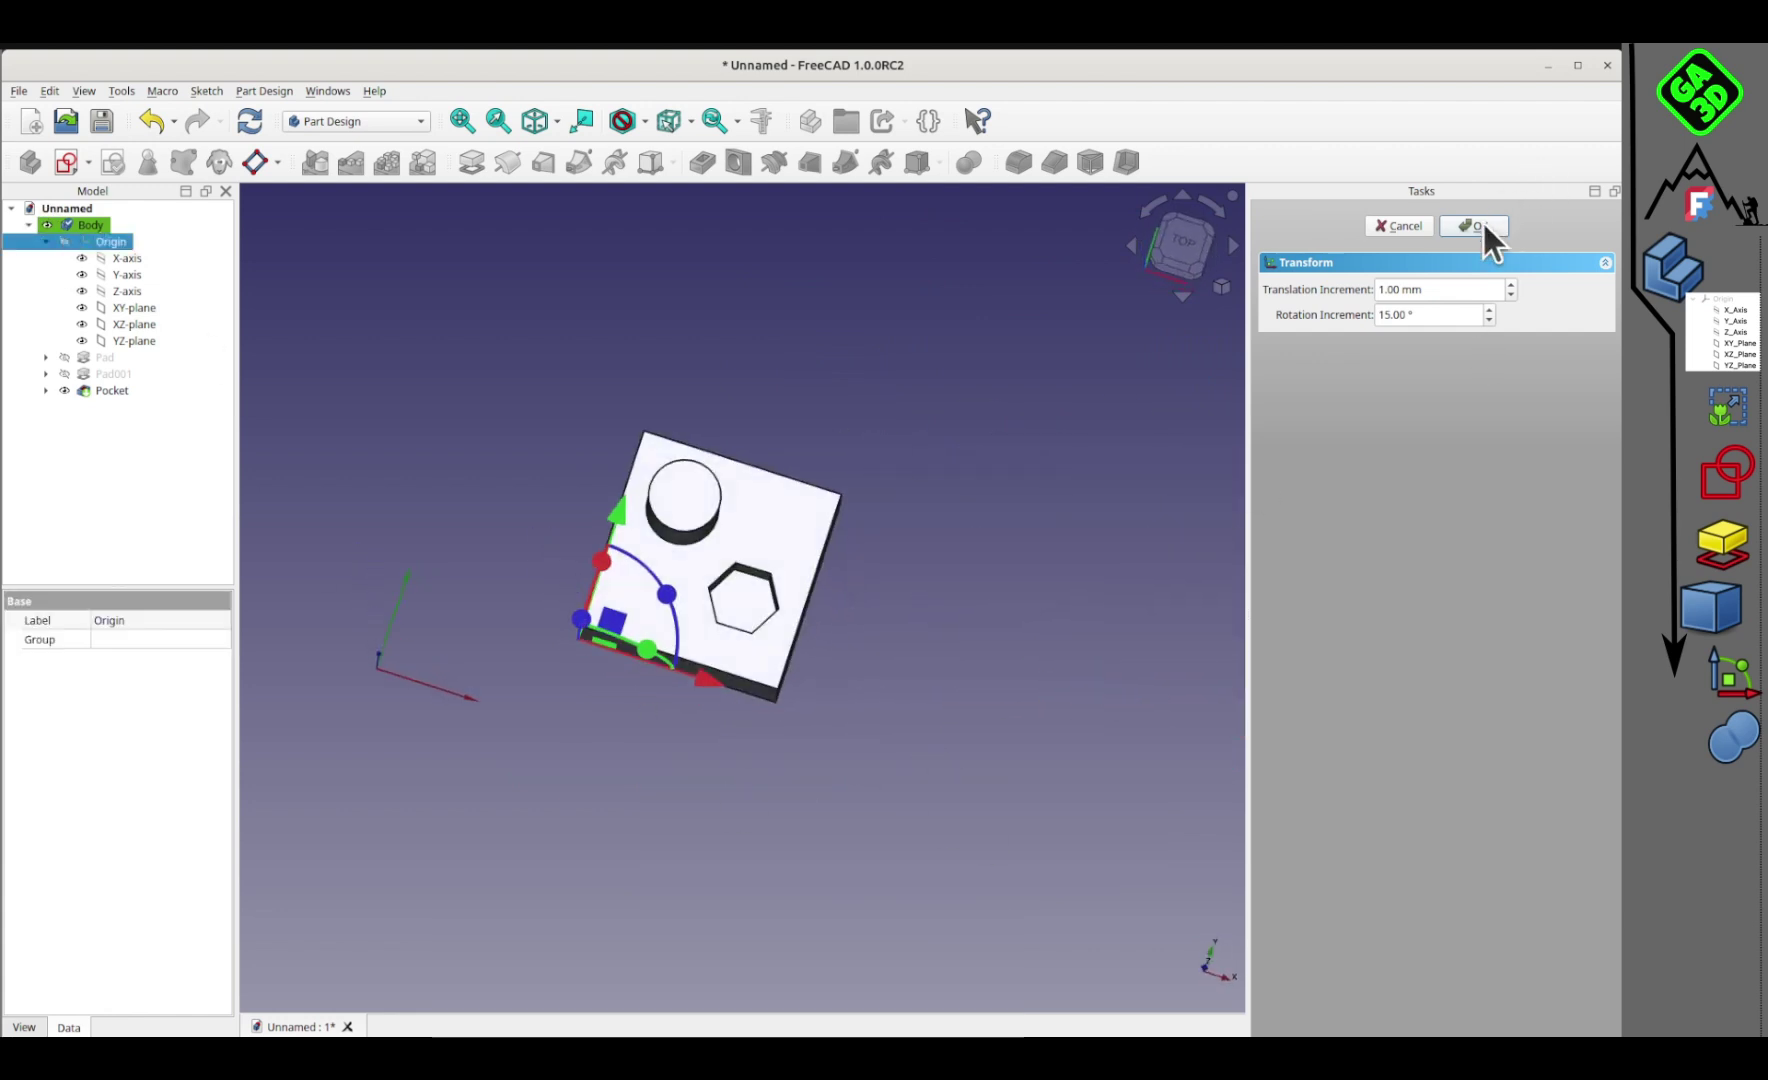
pyautogui.click(1483, 226)
pyautogui.click(1193, 240)
pyautogui.moveTo(983, 576); pyautogui.dragTo(798, 558, button='middle')
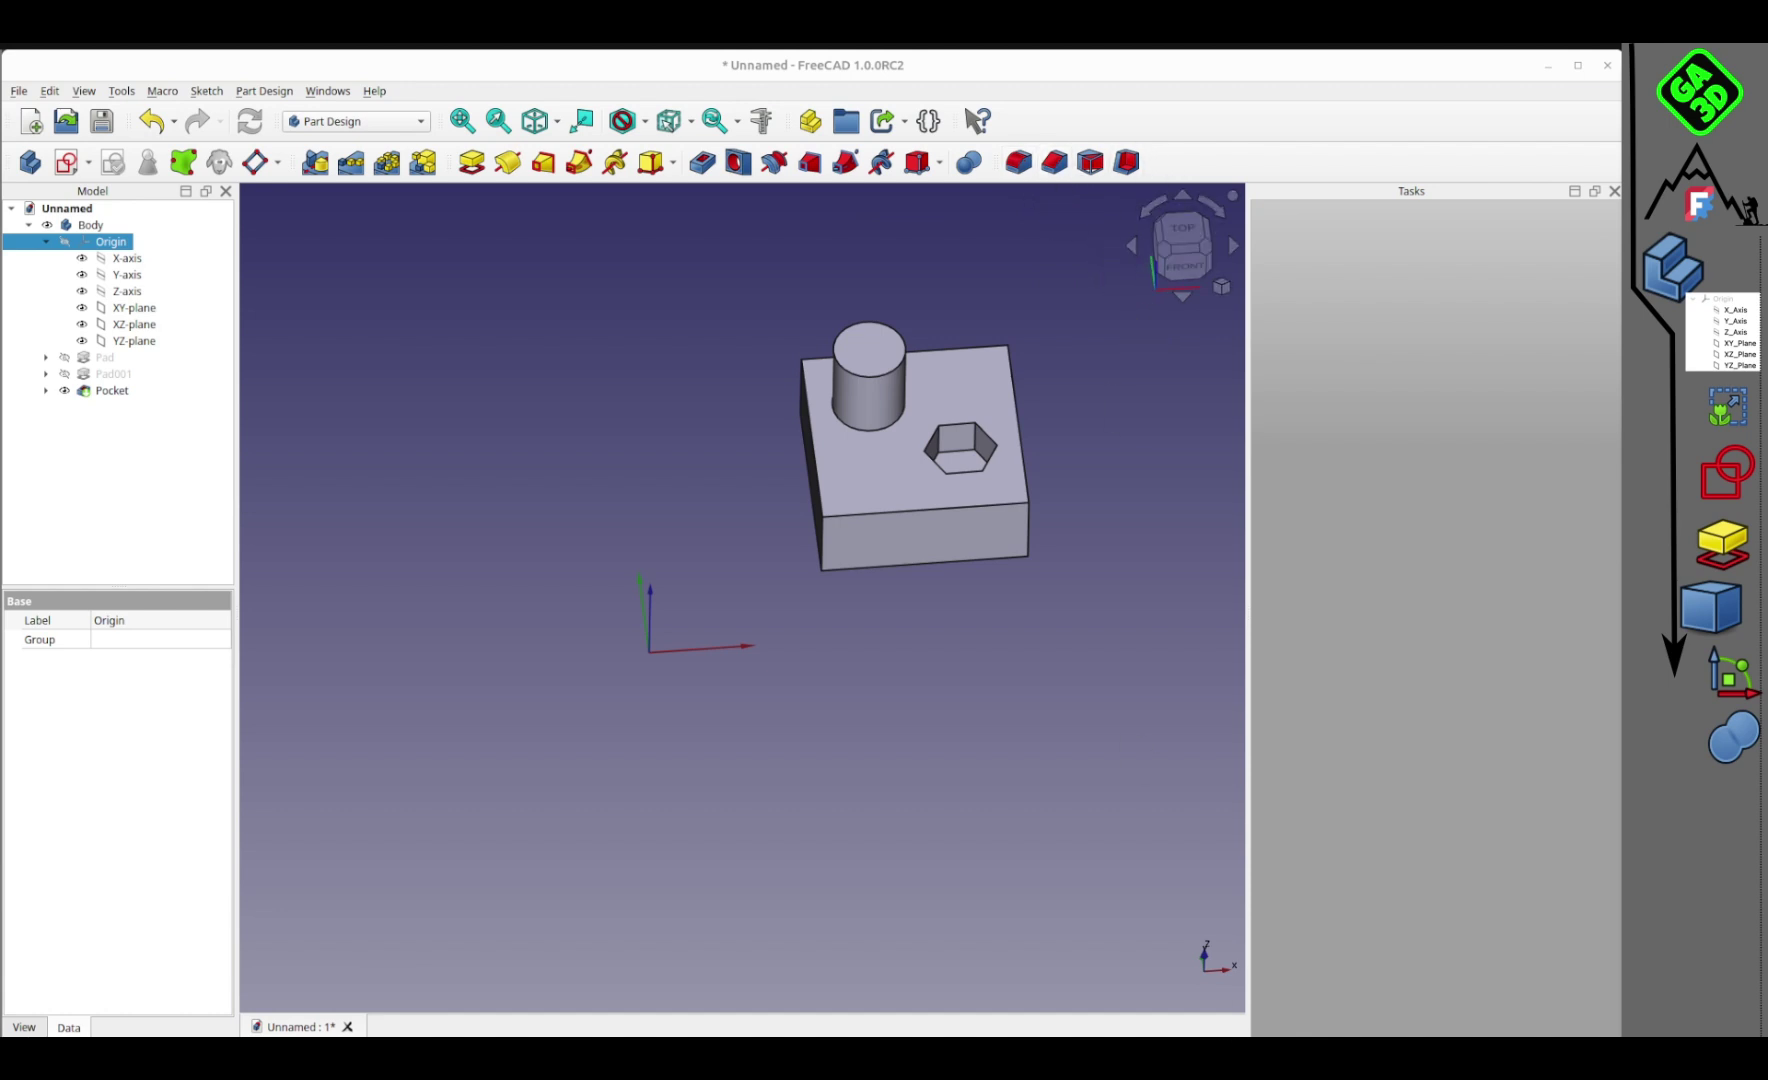
# Step: Expand the first Pad in the model tree and make its Sketch visible together with the solid
pyautogui.click(1182, 229)
pyautogui.moveTo(601, 661); pyautogui.dragTo(571, 520, button='middle')
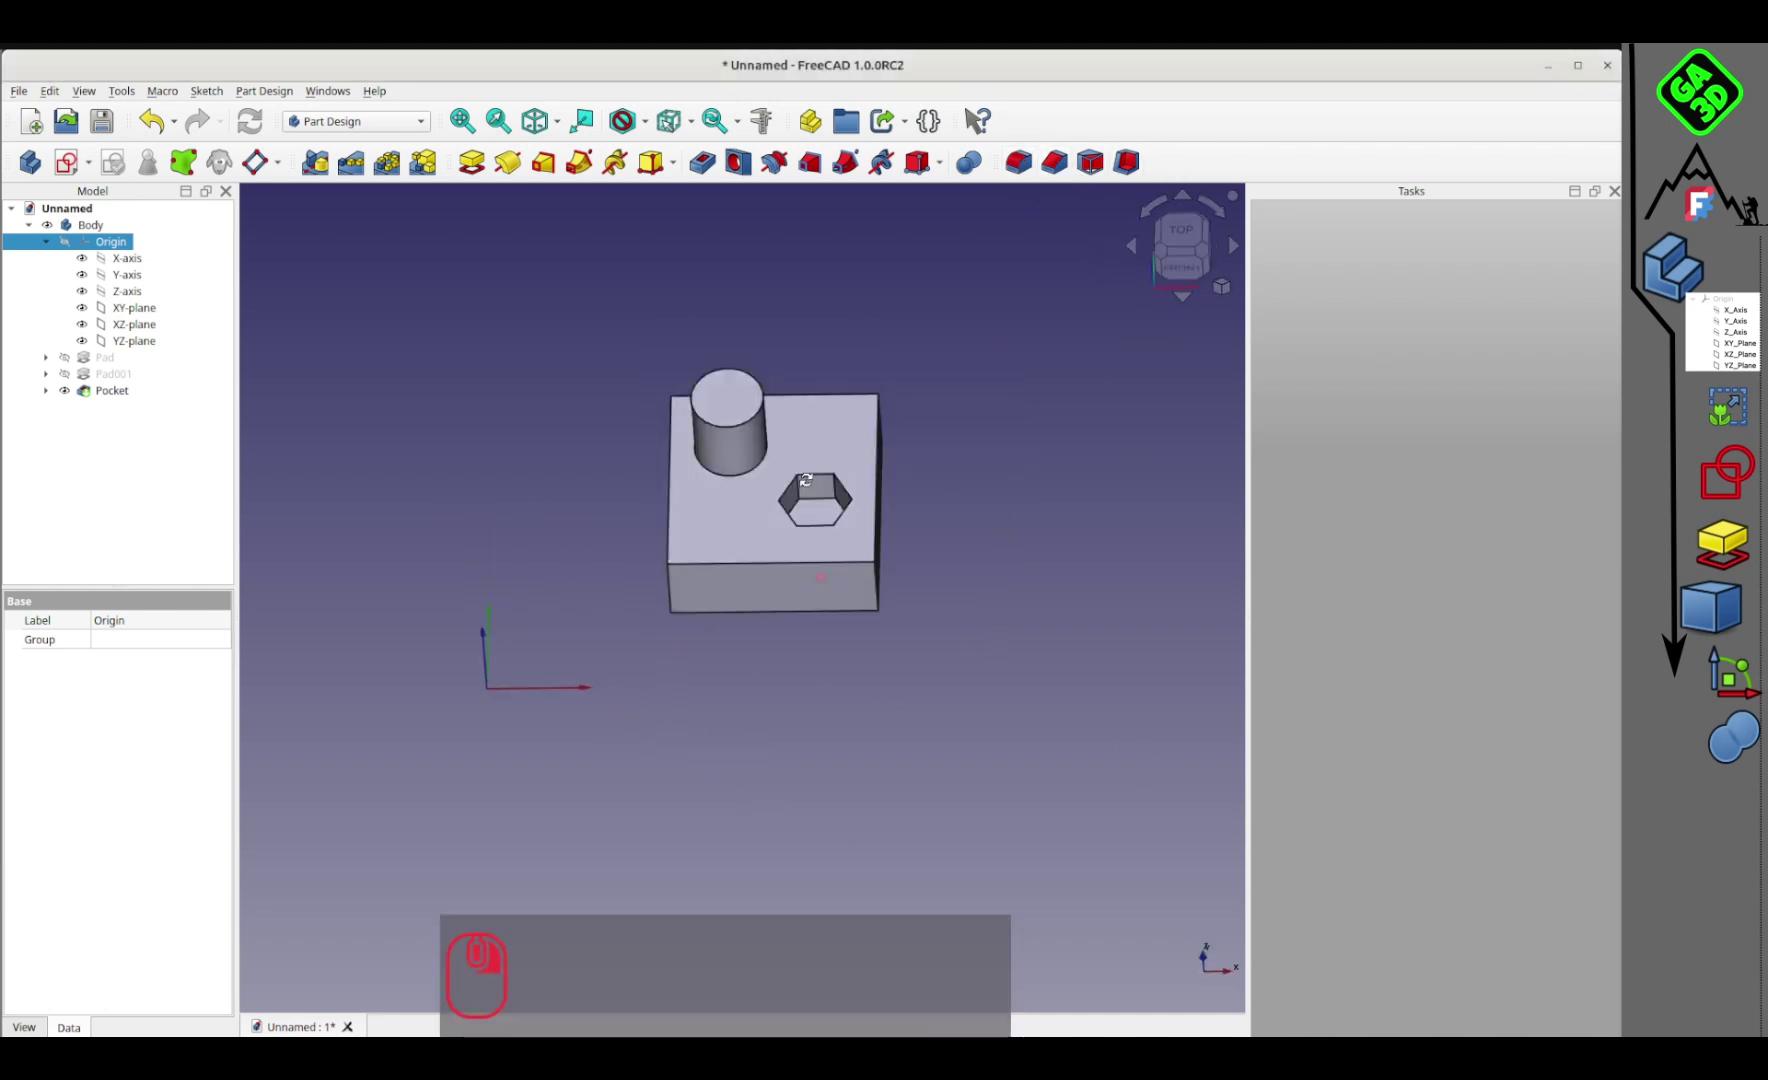
pyautogui.moveTo(814, 422); pyautogui.dragTo(804, 452, button='middle')
pyautogui.scroll(2, 750, 513)
pyautogui.click(46, 358)
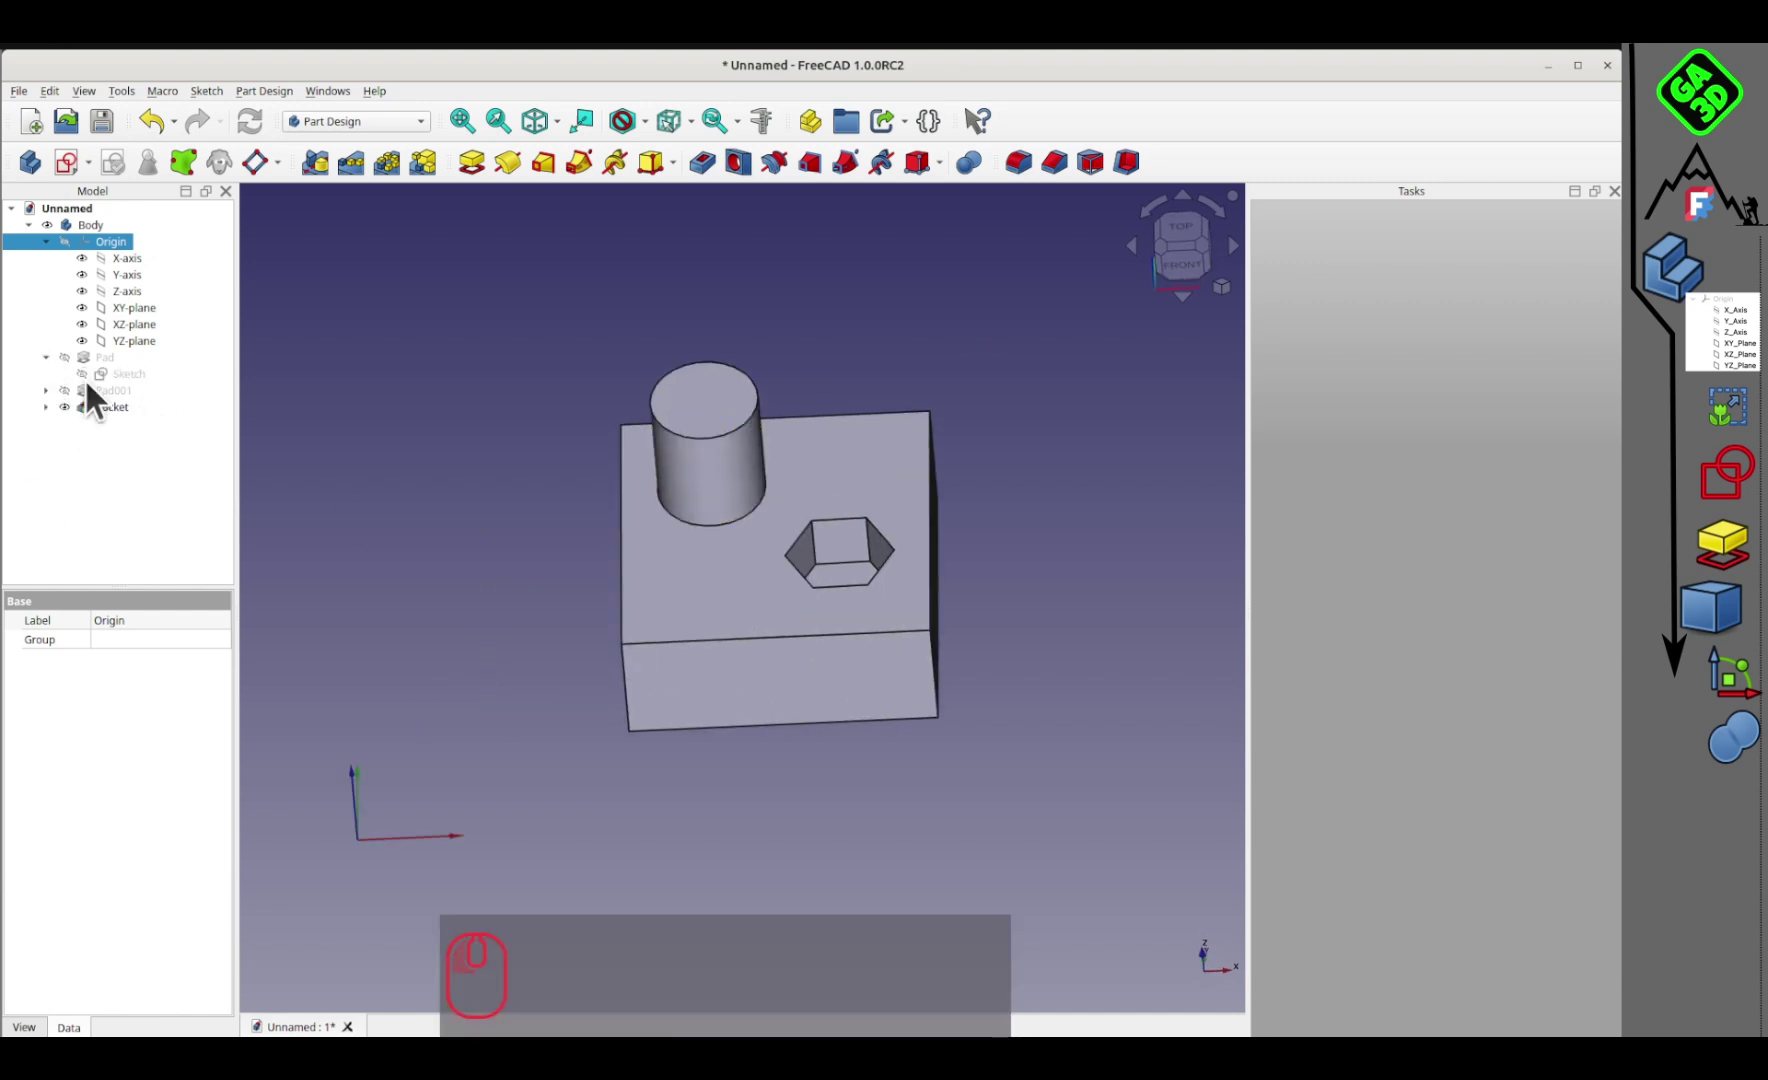
pyautogui.click(111, 373)
pyautogui.press('space')
pyautogui.click(540, 540)
pyautogui.moveTo(540, 540)
pyautogui.mouseDown(button='middle')
pyautogui.moveTo(840, 625)
pyautogui.moveTo(855, 660)
pyautogui.moveTo(365, 232)
pyautogui.mouseUp(button='middle')
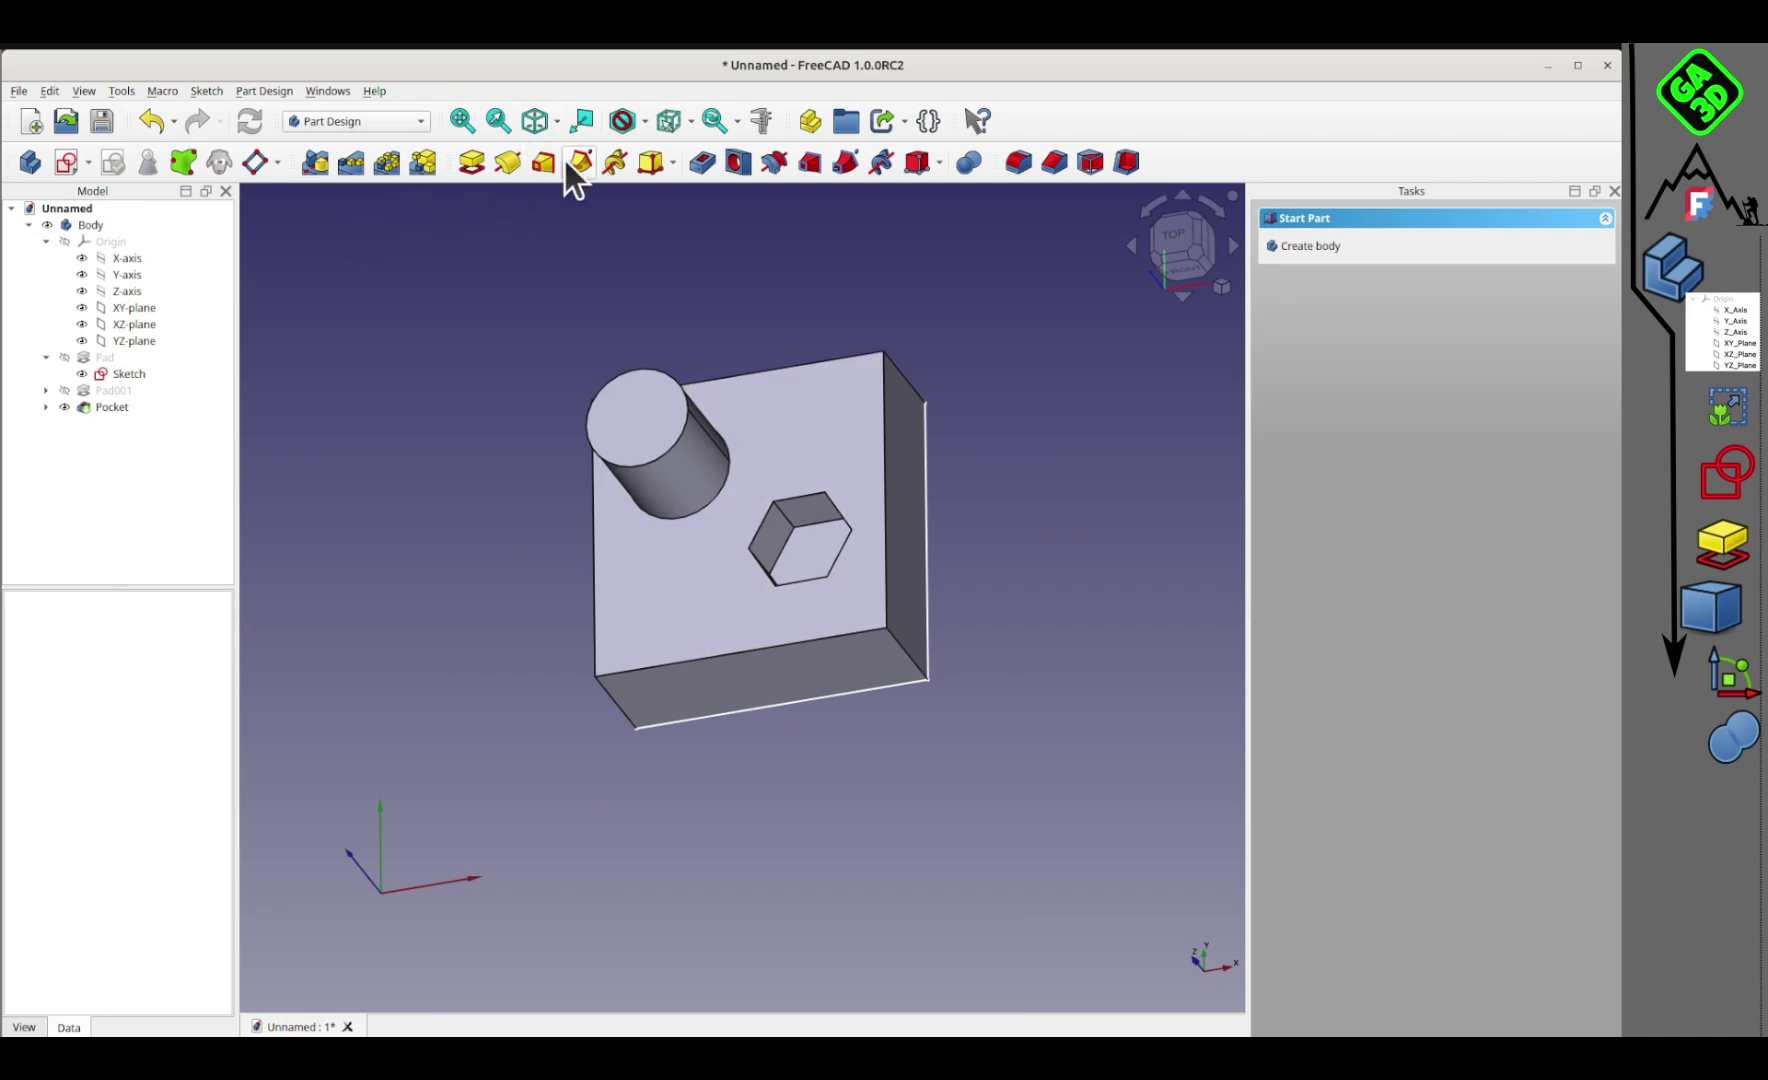
# Step: View the model in the isometric standard view and from the top
pyautogui.click(693, 117)
pyautogui.click(693, 117)
pyautogui.click(539, 116)
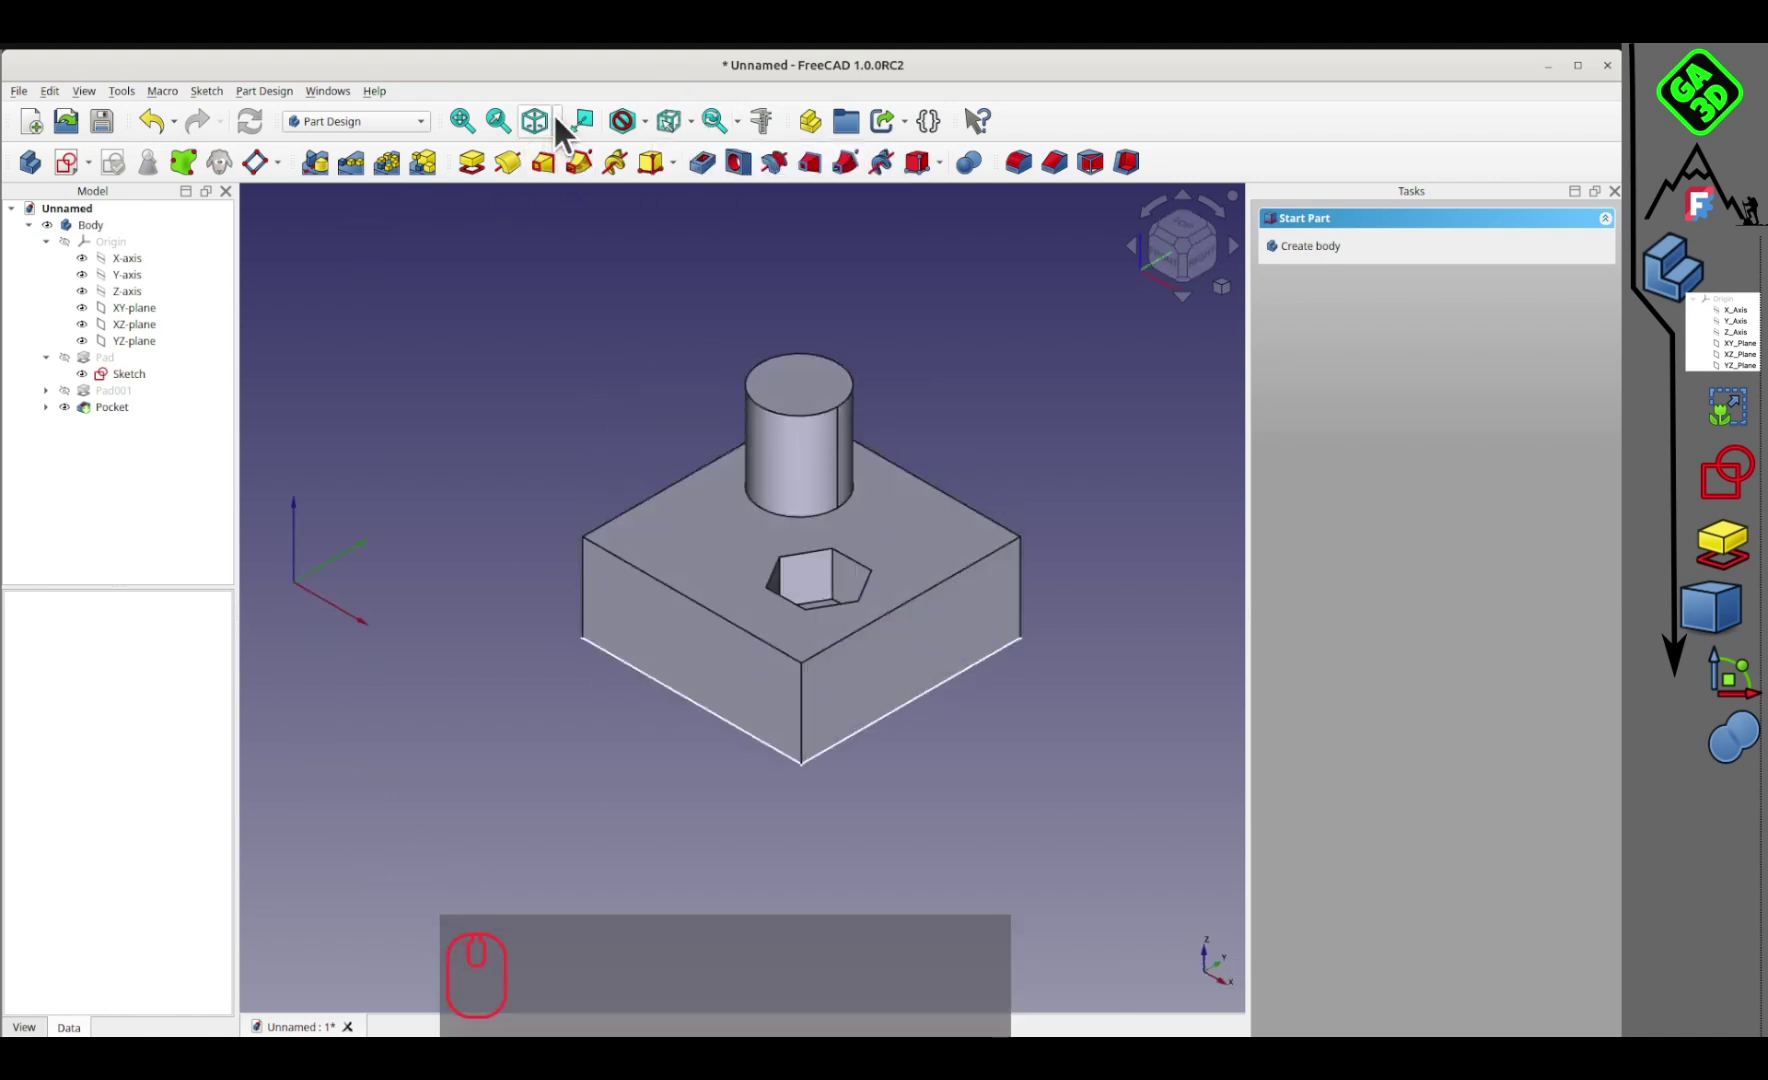
pyautogui.click(556, 116)
pyautogui.click(556, 122)
pyautogui.click(1182, 229)
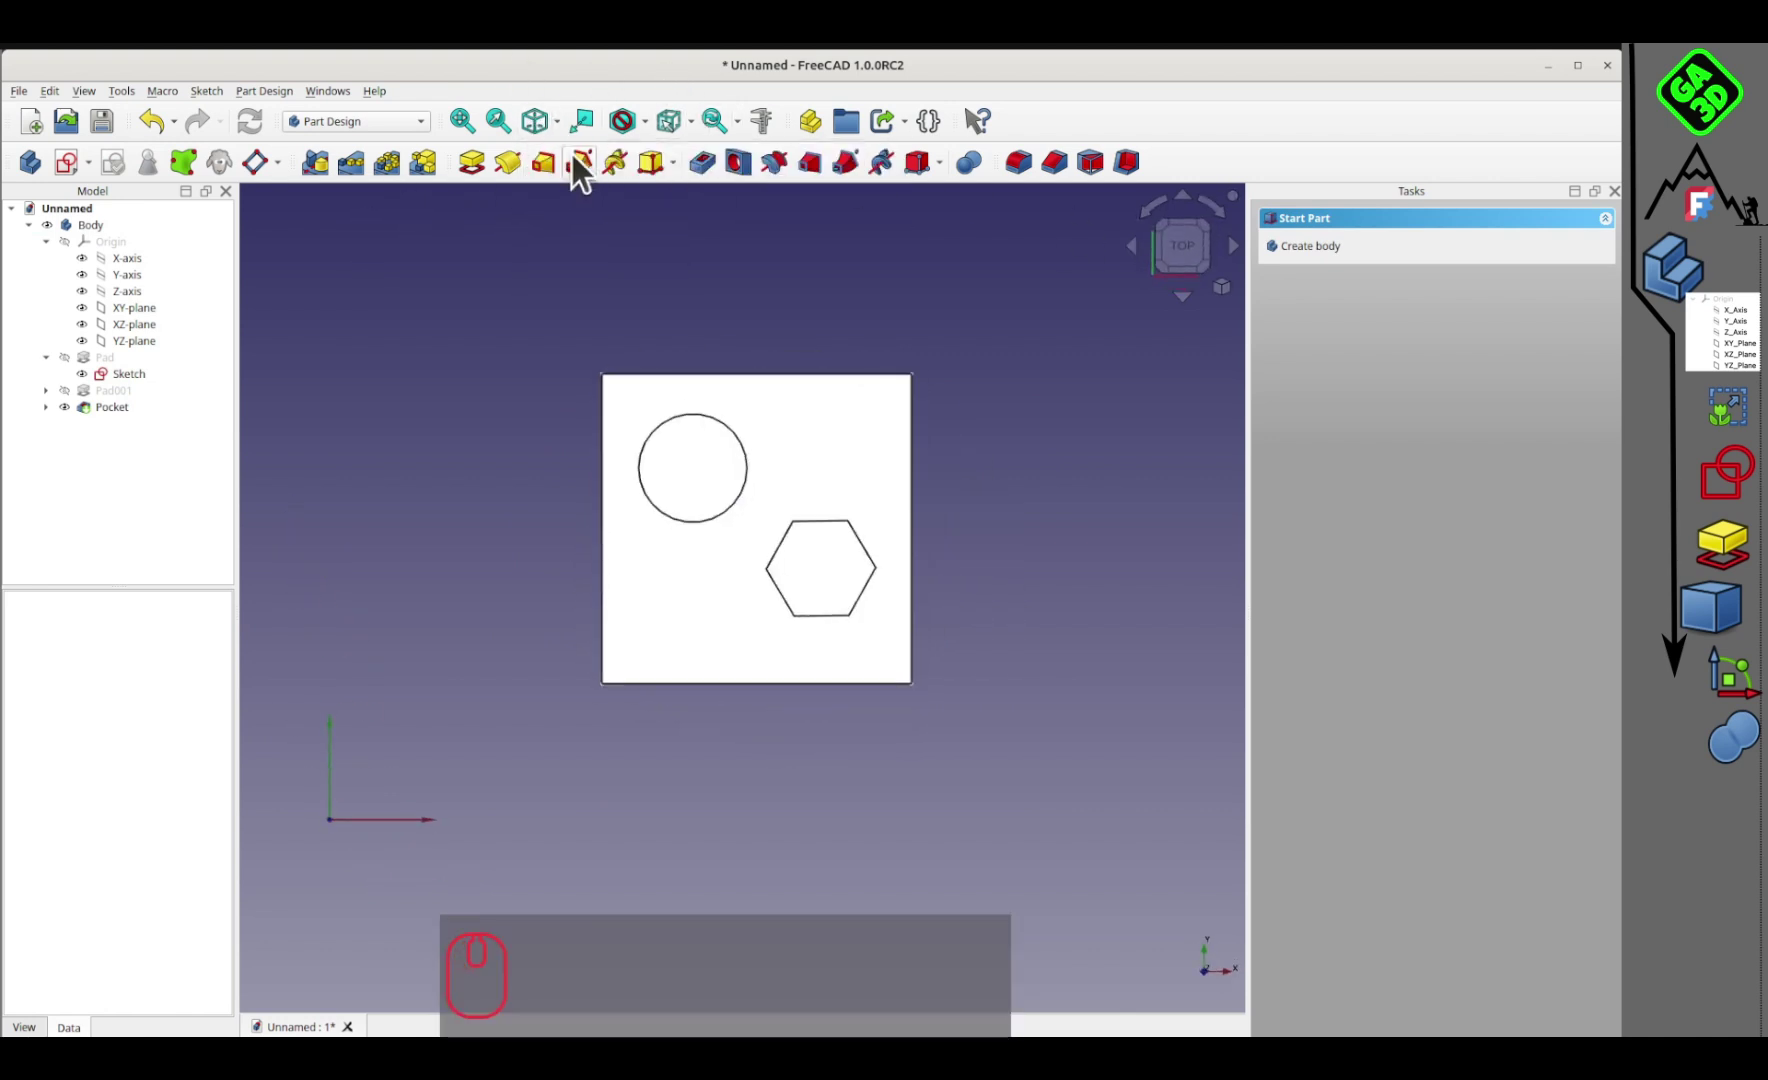
# Step: Try the Shaded and No shading draw styles on the model
pyautogui.click(644, 121)
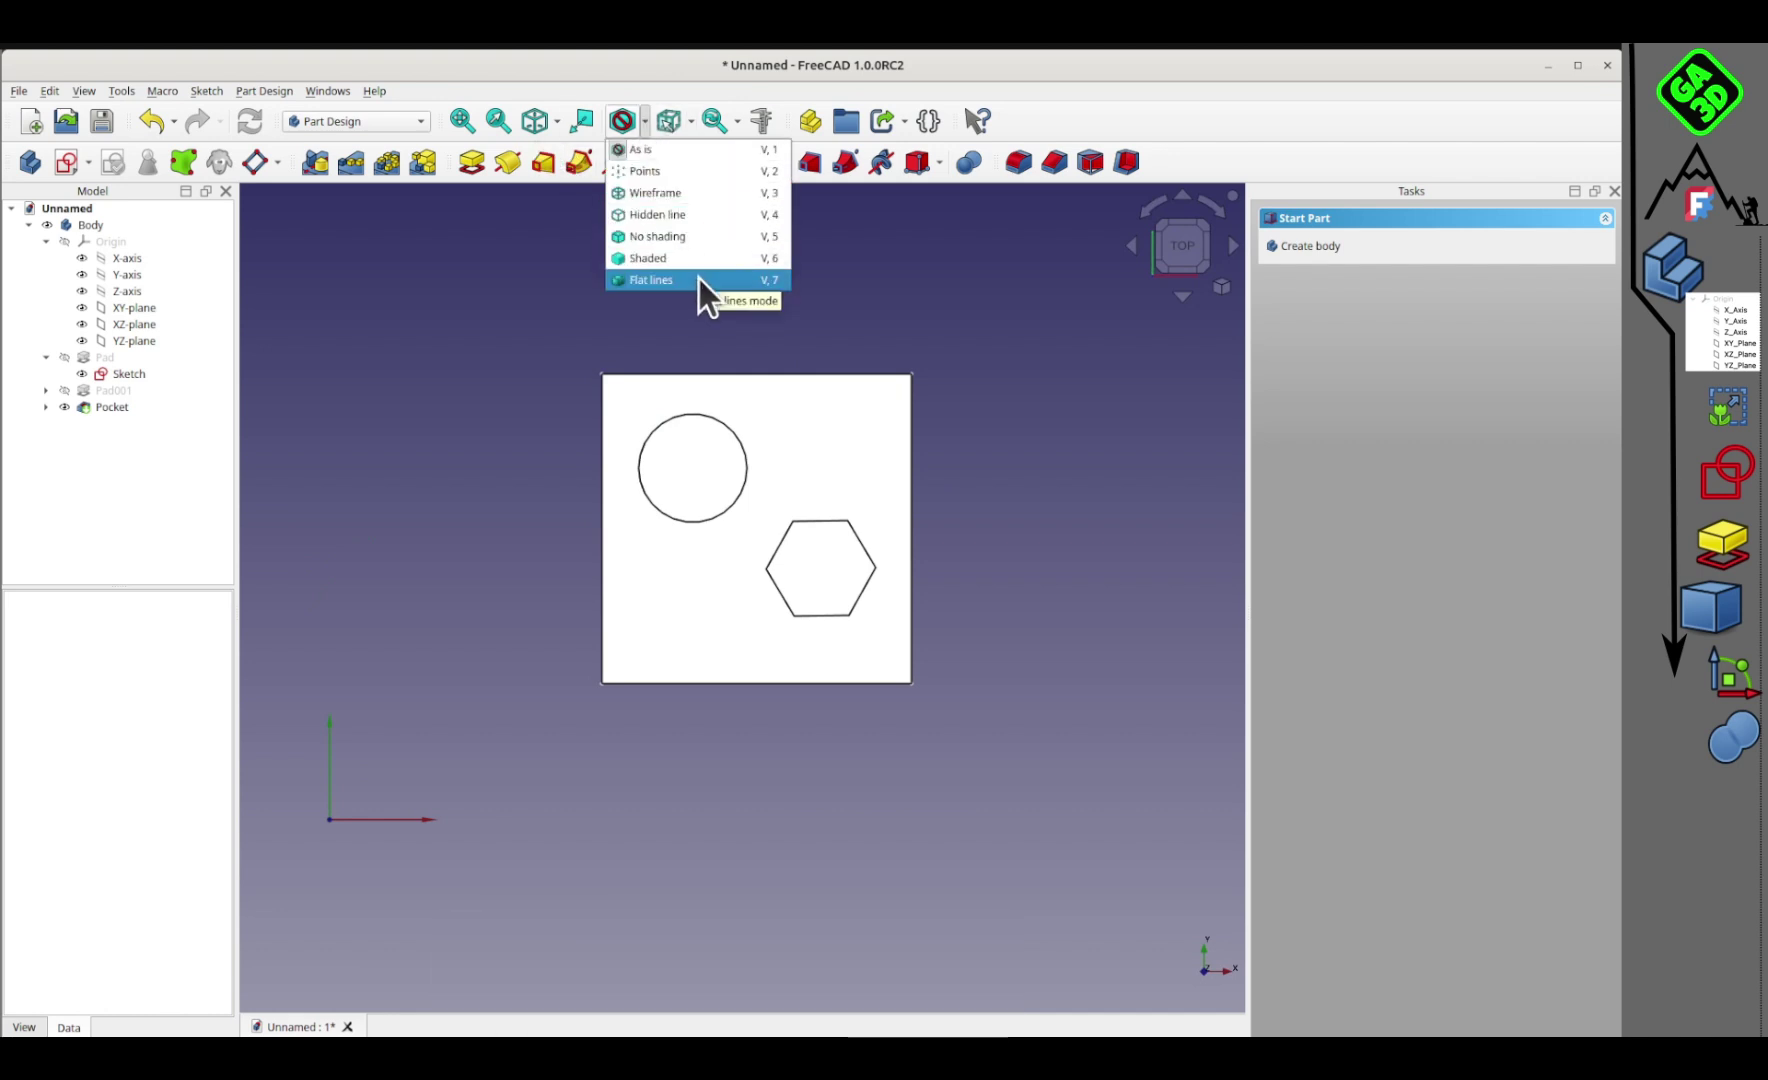
pyautogui.click(644, 263)
pyautogui.moveTo(675, 635); pyautogui.dragTo(622, 460, button='middle')
pyautogui.click(644, 121)
pyautogui.click(669, 241)
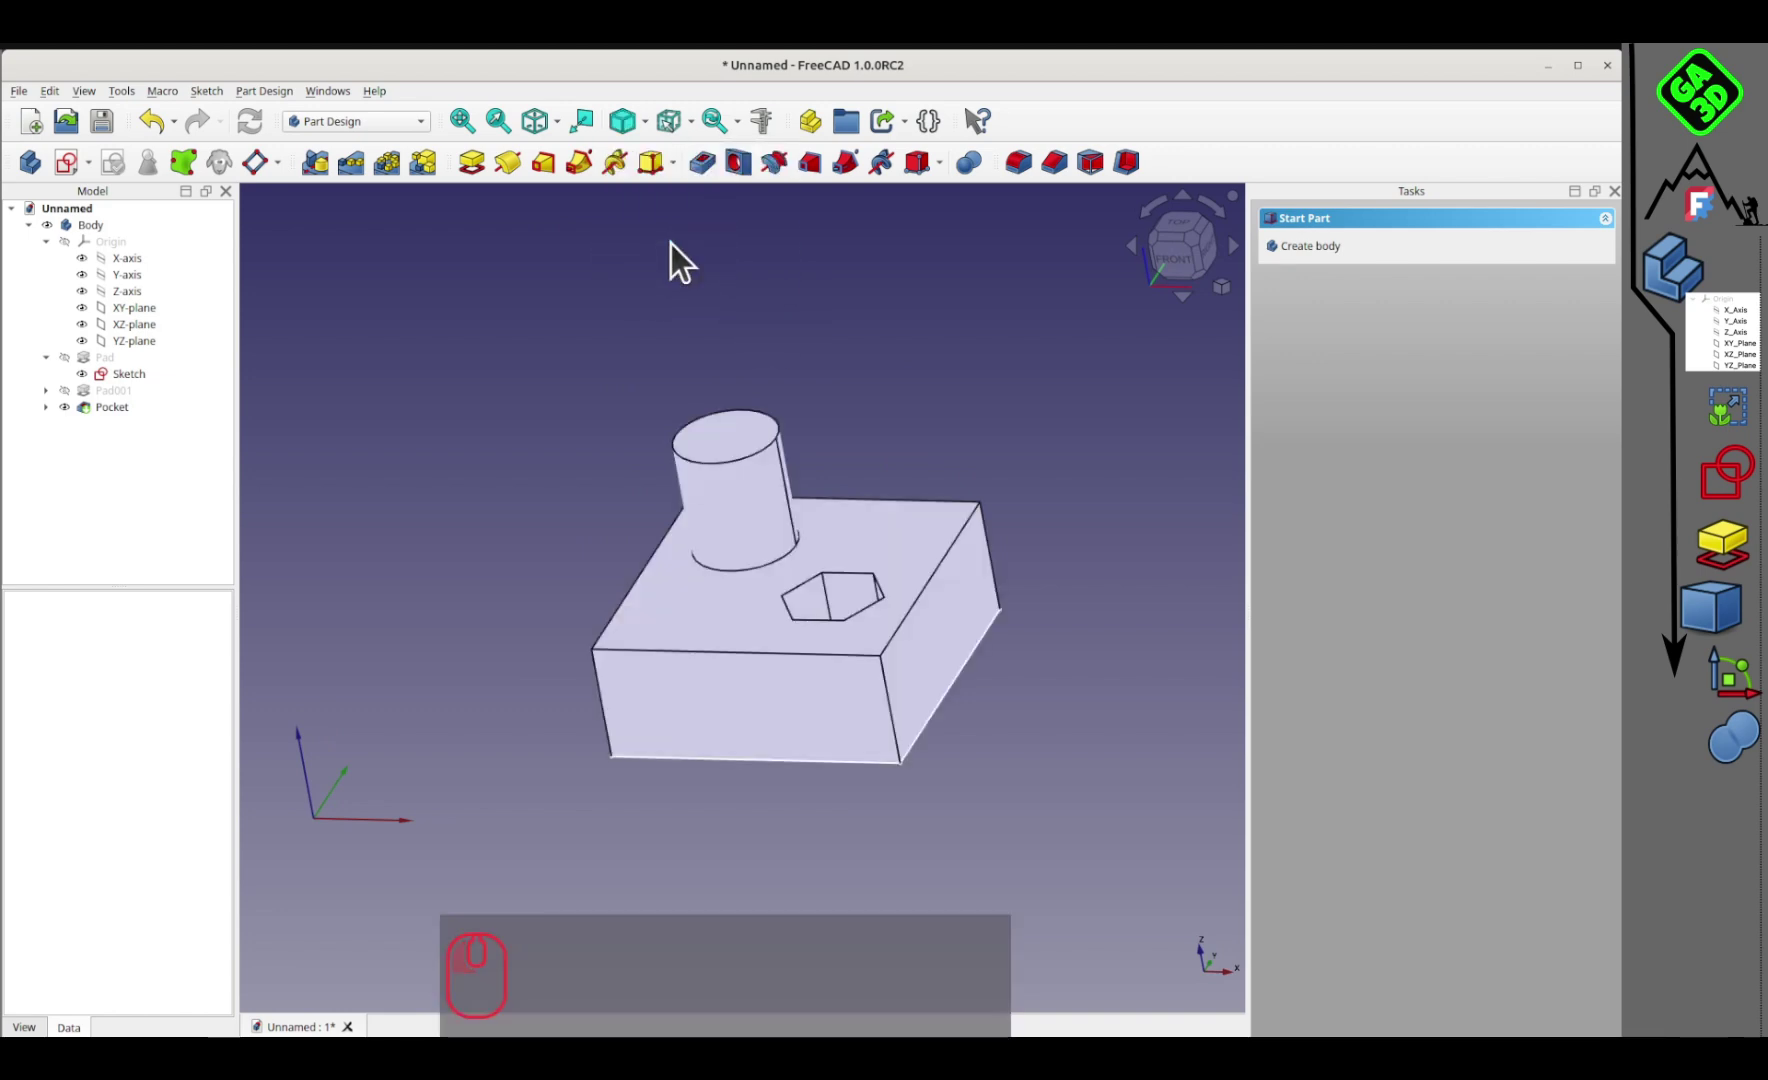
pyautogui.moveTo(815, 654)
pyautogui.mouseDown(button='middle')
pyautogui.moveTo(838, 588)
pyautogui.moveTo(742, 743)
pyautogui.moveTo(800, 668)
pyautogui.mouseUp(button='middle')
# Step: Try the Hidden line and Wireframe draw styles and inspect the model's edges from another angle
pyautogui.click(690, 120)
pyautogui.click(644, 121)
pyautogui.click(675, 232)
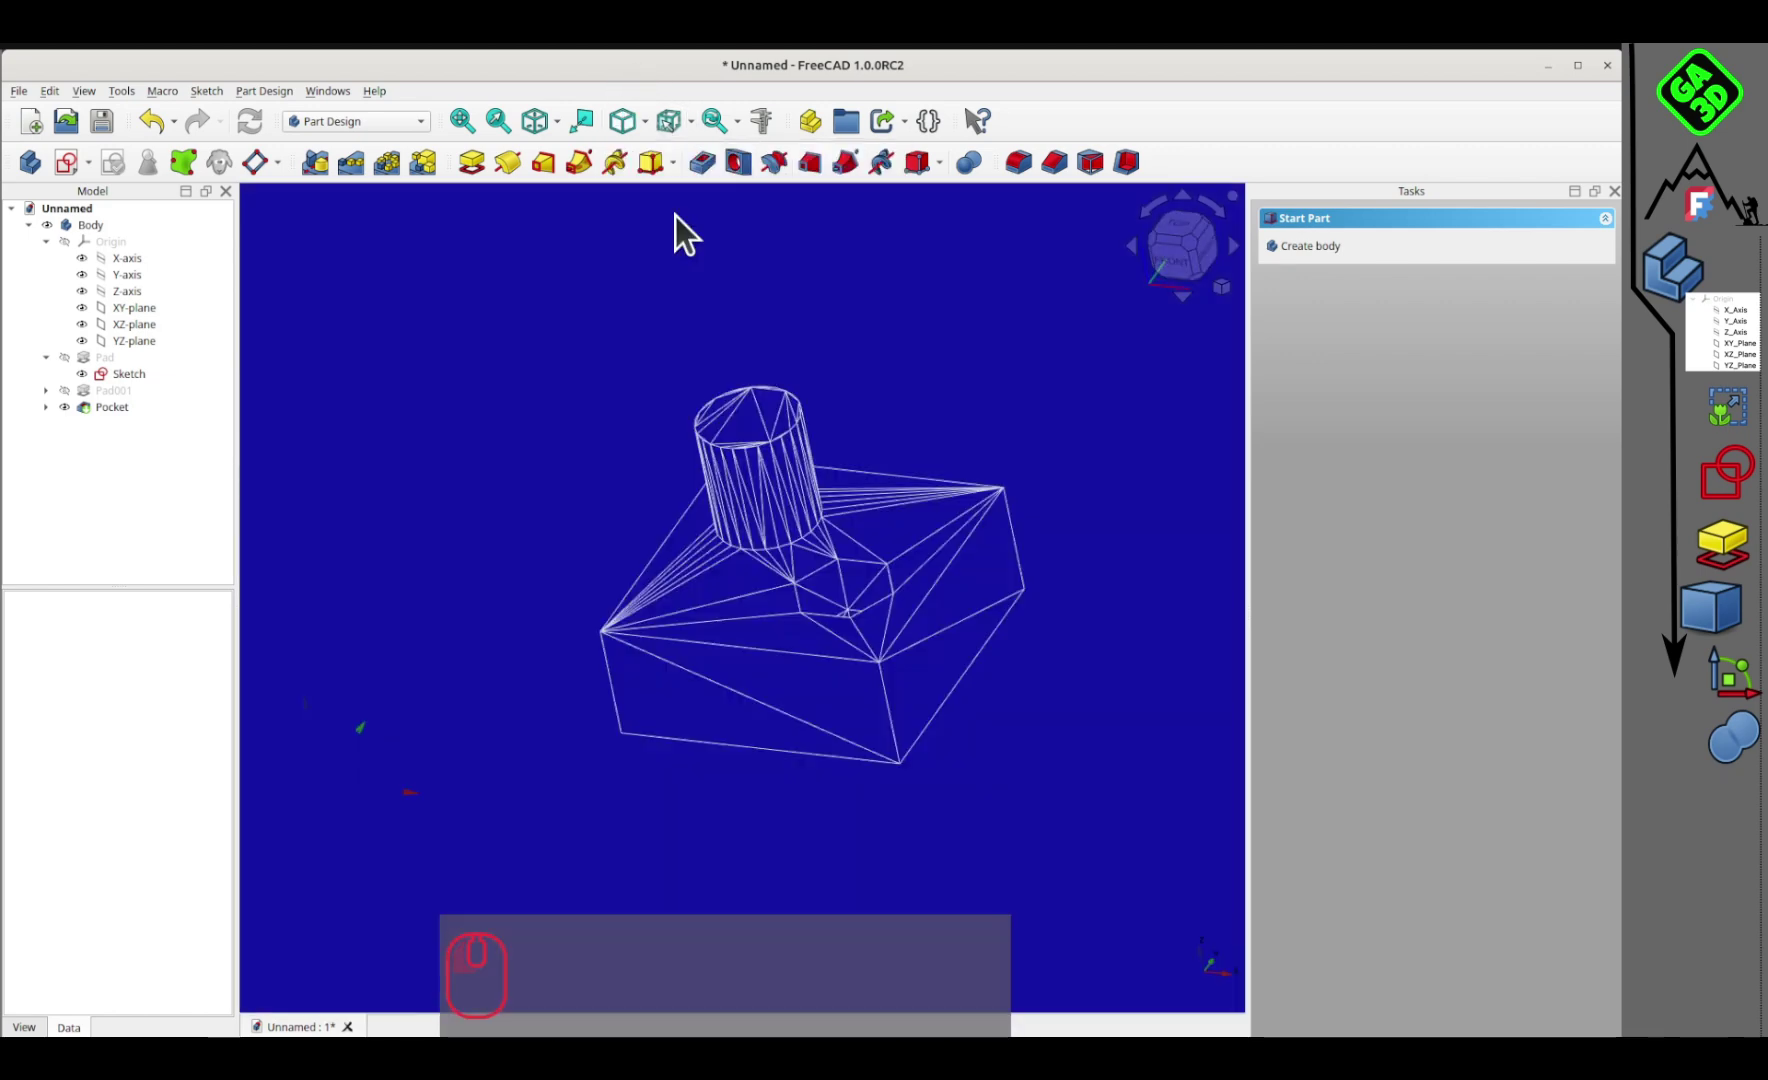
pyautogui.moveTo(790, 512); pyautogui.dragTo(790, 505, button='middle')
pyautogui.click(644, 121)
pyautogui.click(698, 195)
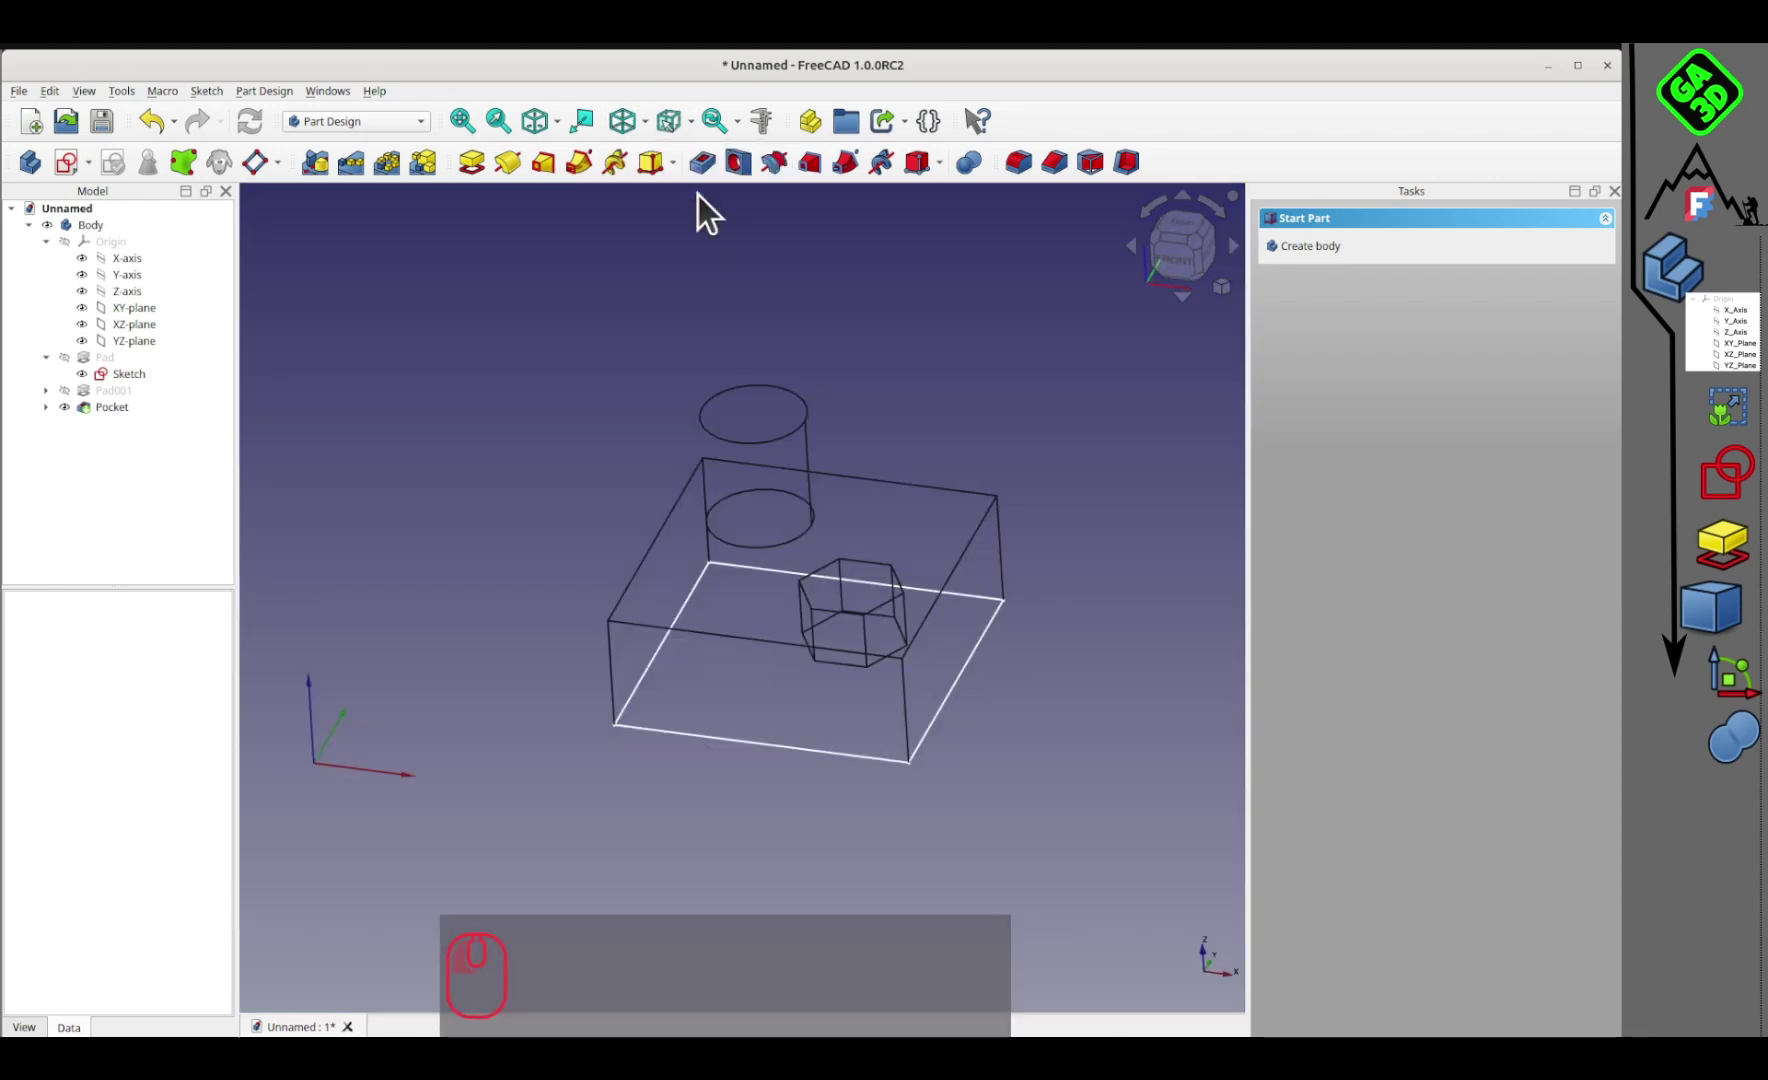
pyautogui.moveTo(700, 560)
pyautogui.mouseDown(button='middle')
pyautogui.moveTo(659, 781)
pyautogui.moveTo(825, 671)
pyautogui.moveTo(592, 609)
pyautogui.moveTo(825, 675)
pyautogui.moveTo(836, 776)
pyautogui.moveTo(927, 710)
pyautogui.moveTo(578, 616)
pyautogui.moveTo(773, 552)
pyautogui.moveTo(758, 603)
pyautogui.moveTo(979, 599)
pyautogui.moveTo(640, 590)
pyautogui.moveTo(911, 657)
pyautogui.moveTo(727, 619)
pyautogui.mouseUp(button='middle')
pyautogui.scroll(-2, 887, 637)
pyautogui.moveTo(887, 637); pyautogui.dragTo(835, 652)
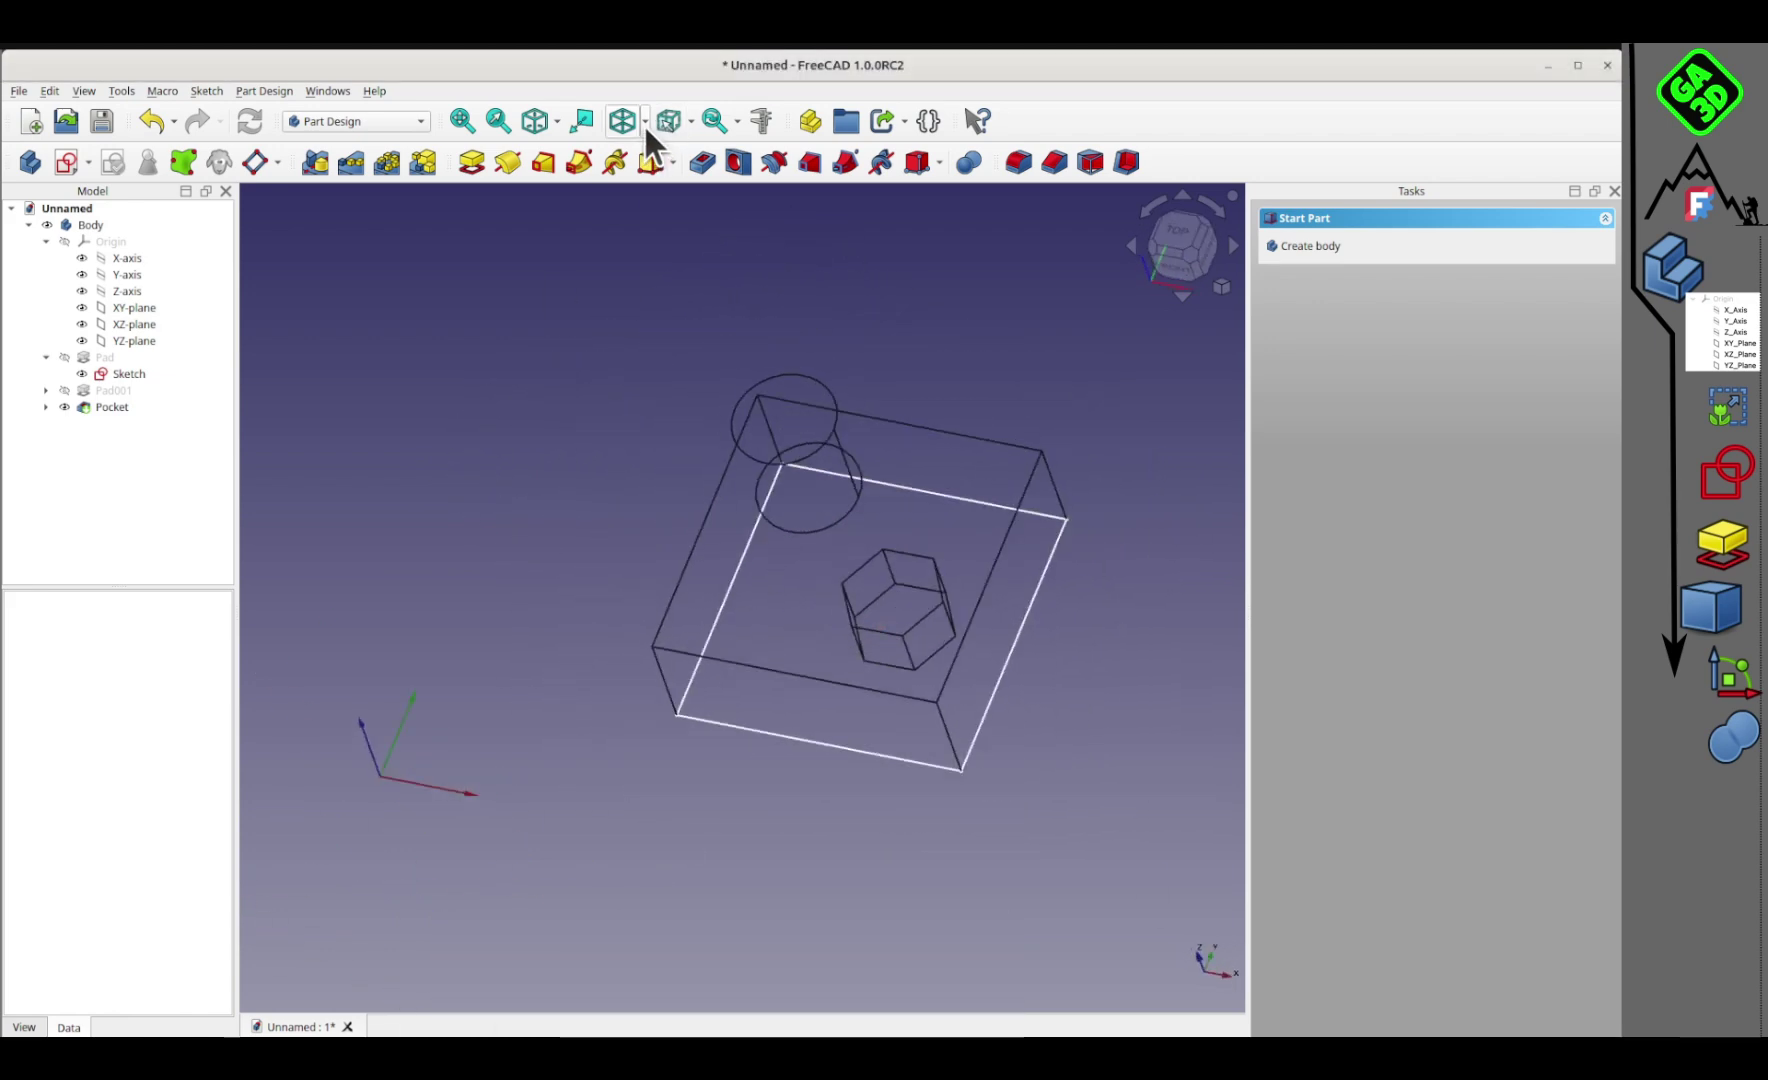
# Step: Compare the Flat lines and Points draw styles and leave the model displayed in Flat lines
pyautogui.click(644, 120)
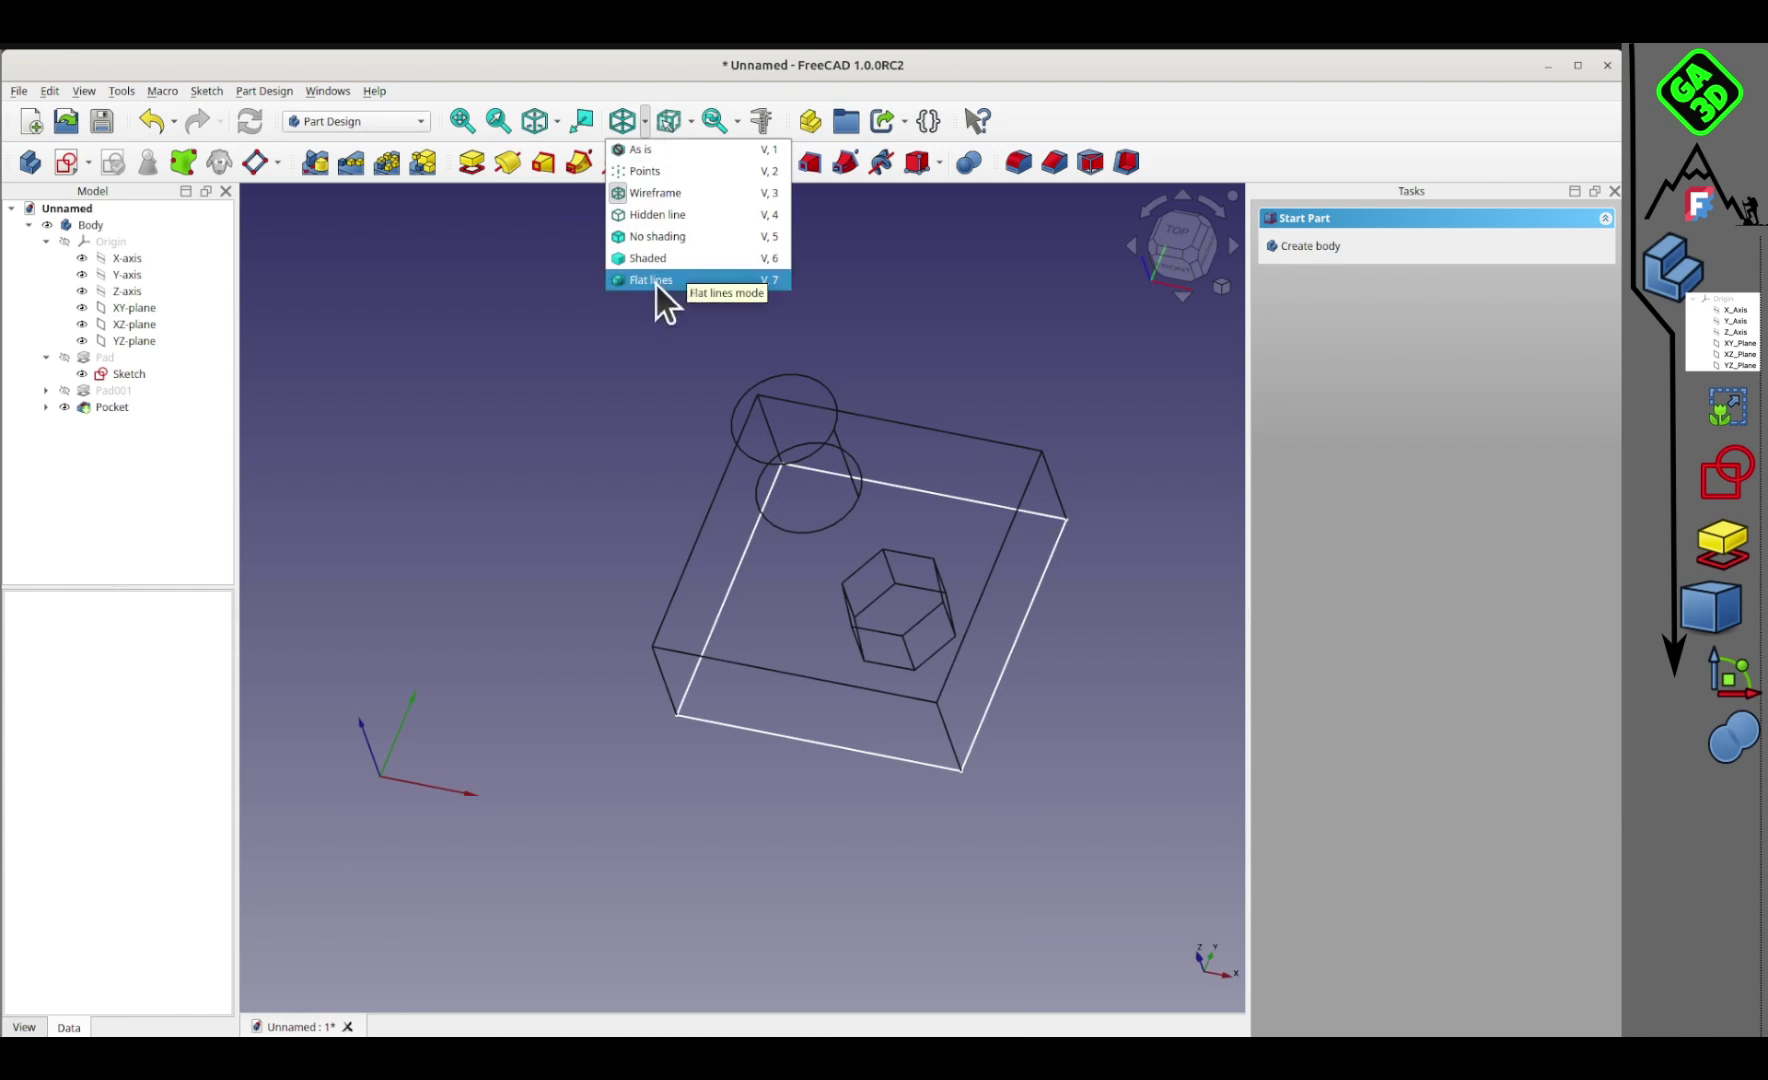
pyautogui.click(656, 282)
pyautogui.moveTo(844, 692); pyautogui.dragTo(760, 690, button='middle')
pyautogui.click(644, 120)
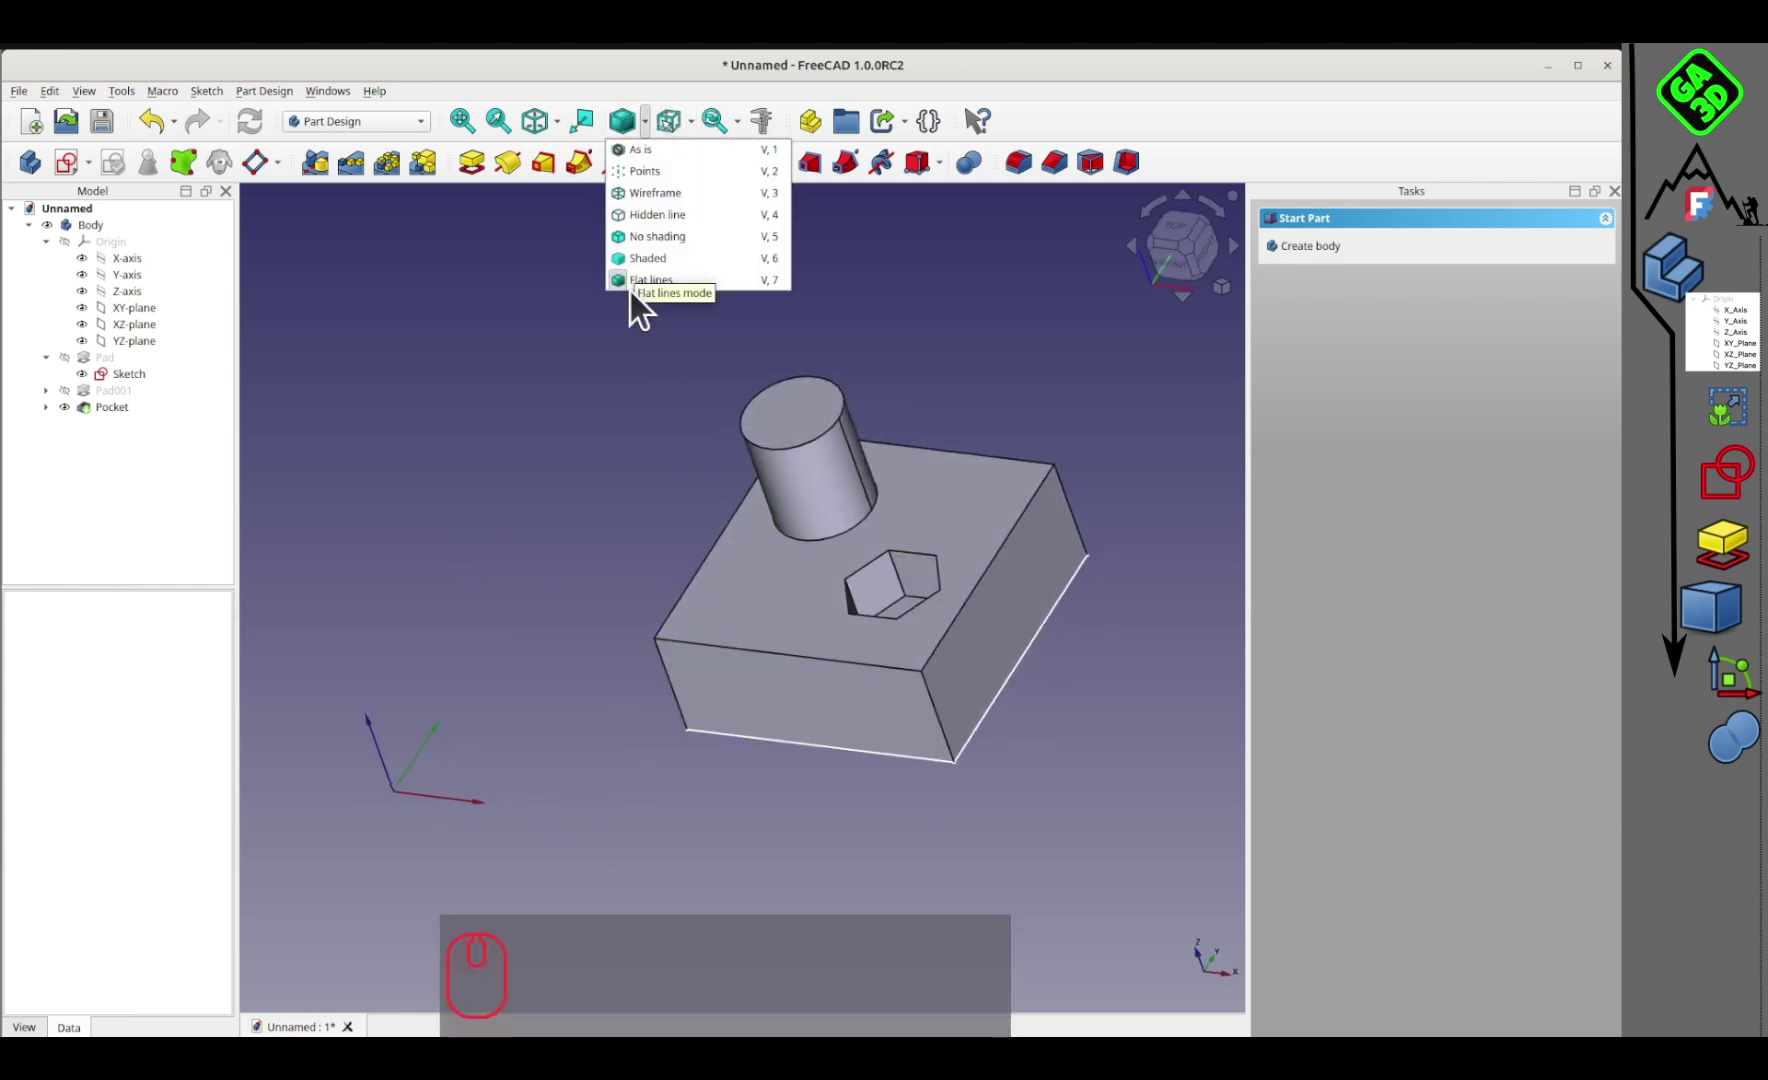
pyautogui.click(636, 173)
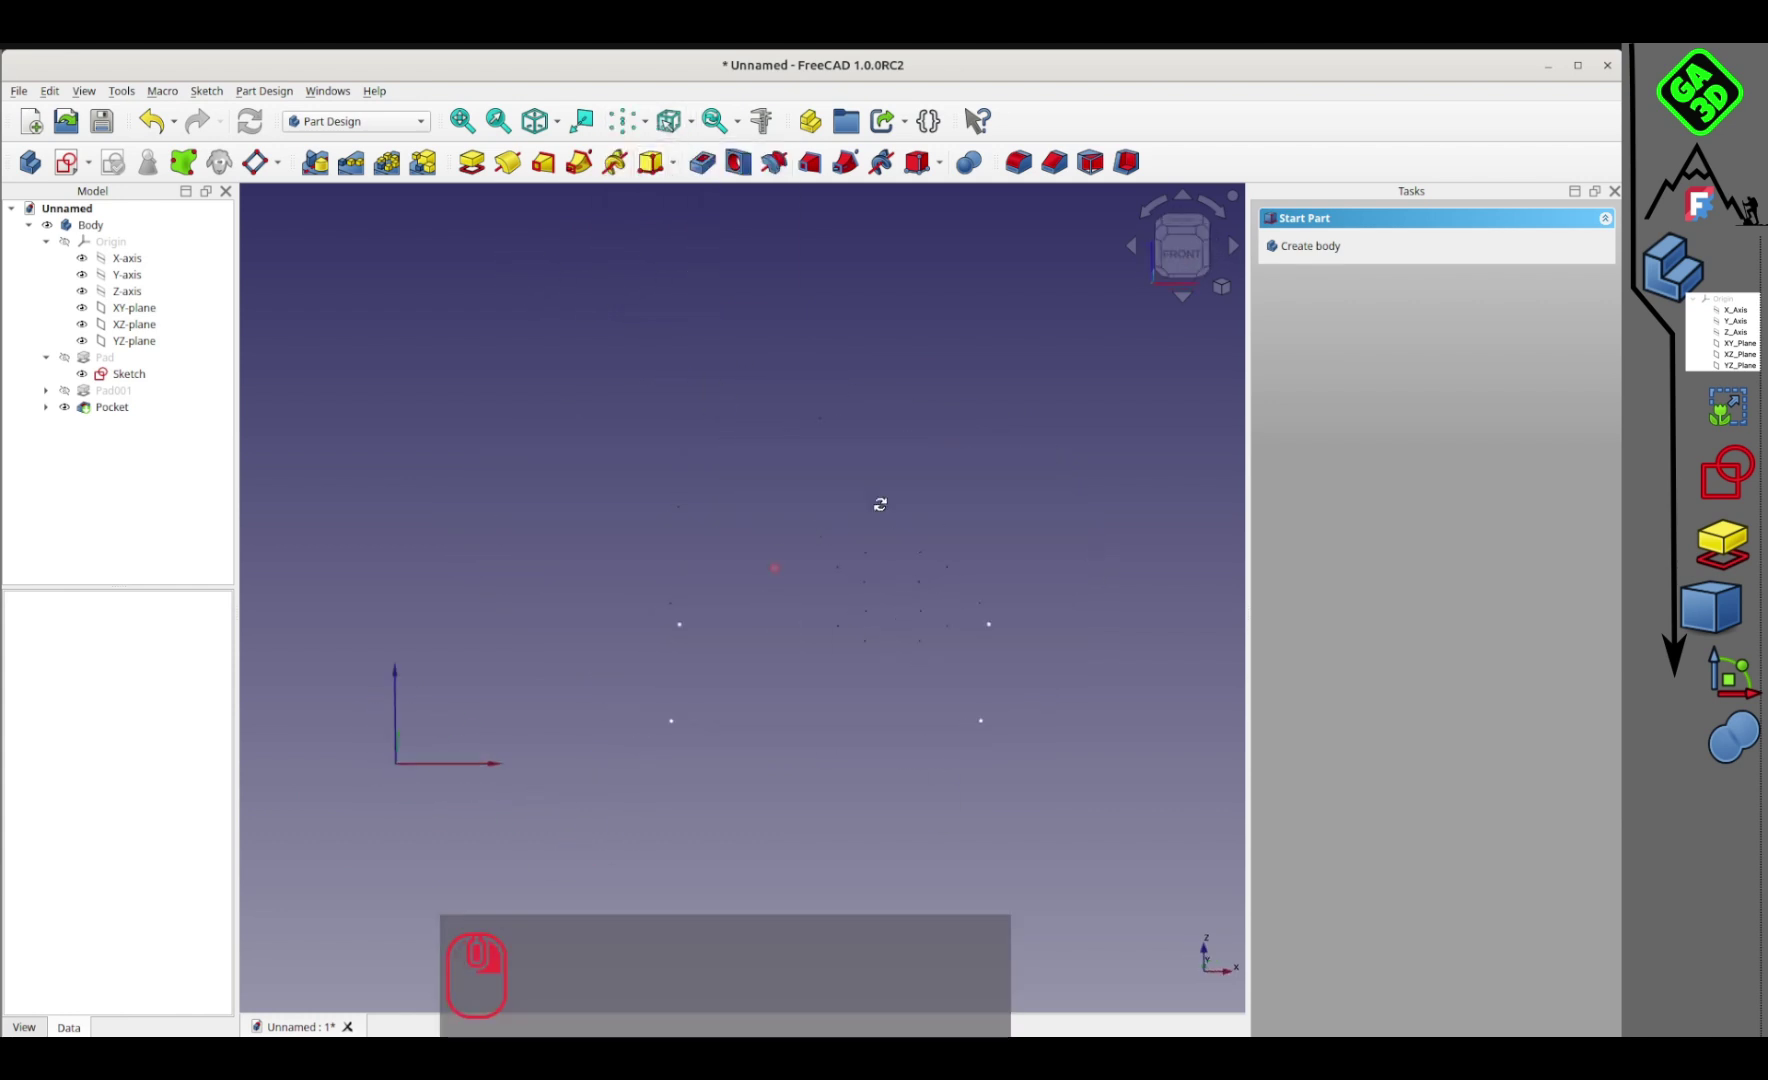
pyautogui.click(643, 121)
pyautogui.click(638, 276)
pyautogui.moveTo(894, 836)
pyautogui.mouseDown(button='middle')
pyautogui.moveTo(777, 643)
pyautogui.moveTo(805, 679)
pyautogui.moveTo(622, 731)
pyautogui.moveTo(651, 695)
pyautogui.moveTo(562, 665)
pyautogui.moveTo(915, 458)
pyautogui.moveTo(791, 604)
pyautogui.moveTo(789, 324)
pyautogui.moveTo(714, 671)
pyautogui.moveTo(780, 600)
pyautogui.moveTo(758, 605)
pyautogui.moveTo(766, 804)
pyautogui.moveTo(888, 568)
pyautogui.moveTo(751, 598)
pyautogui.mouseUp(button='middle')
# Step: Select the block's upper corner vertex, centre the view on it and orbit the model around that point
pyautogui.click(726, 491)
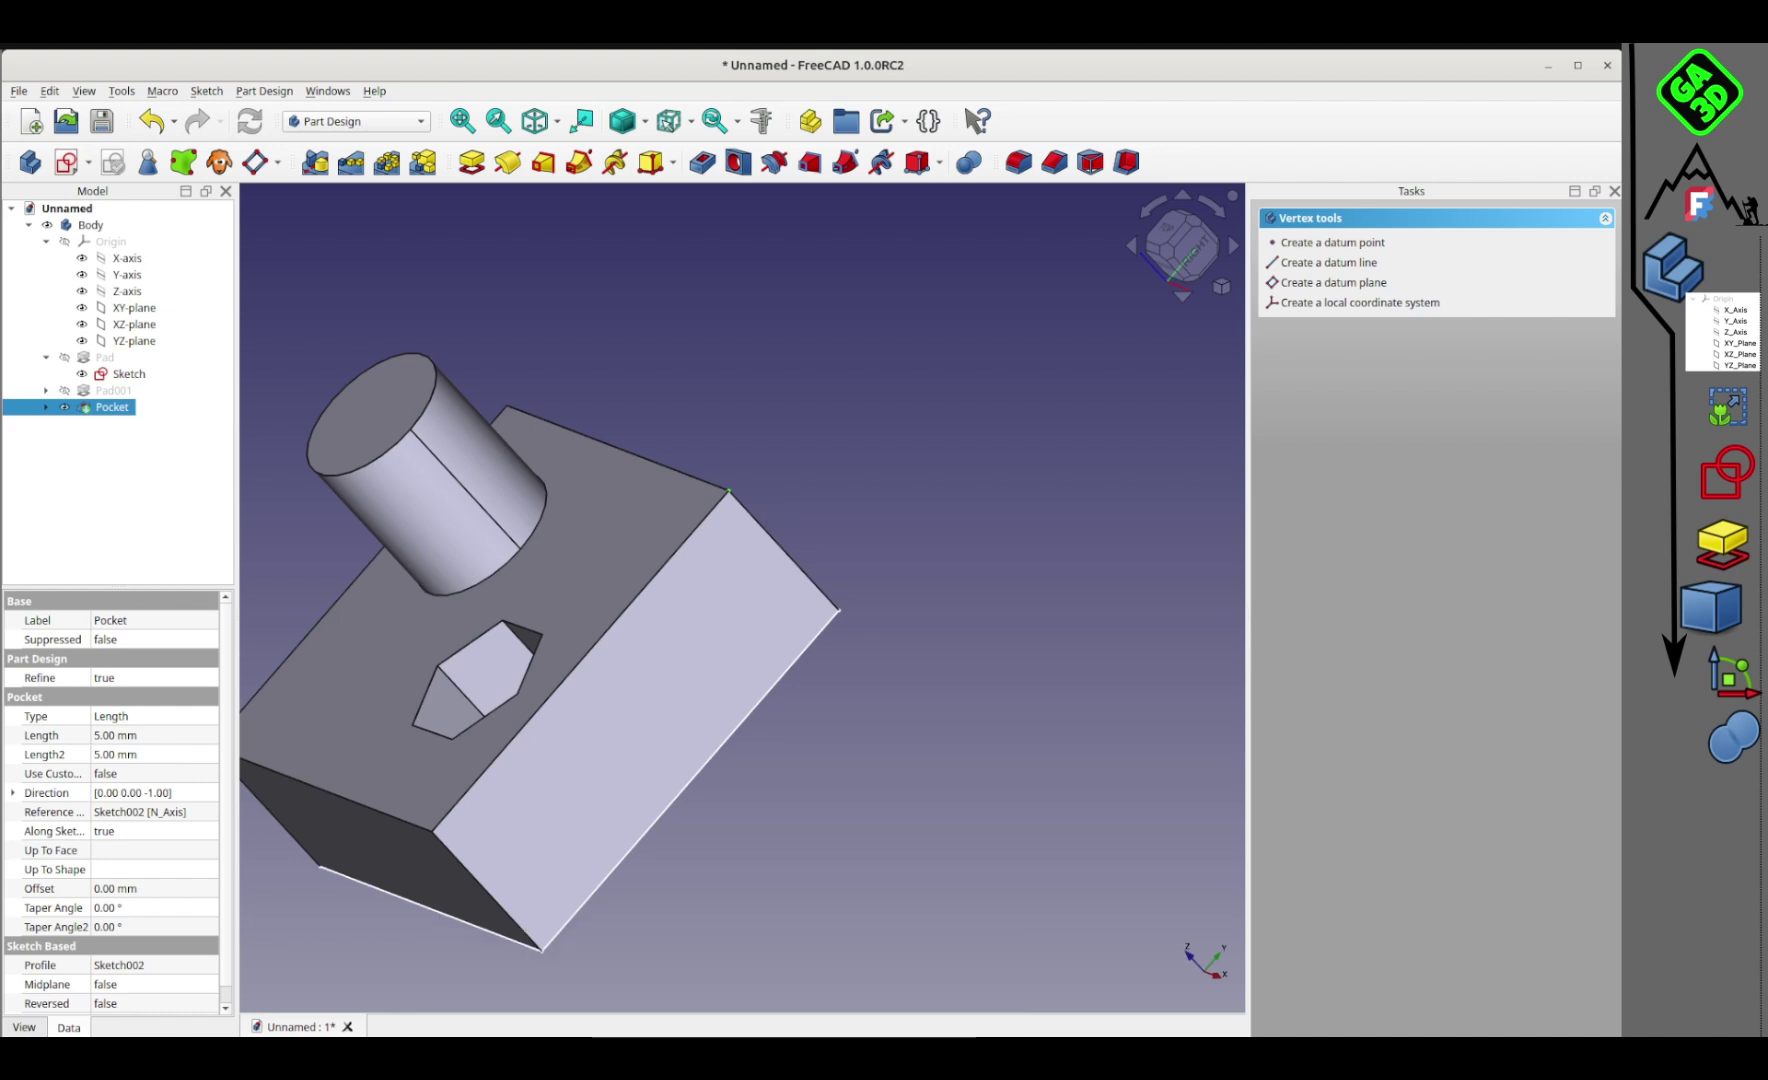
pyautogui.middleClick(731, 493)
pyautogui.moveTo(733, 494); pyautogui.dragTo(765, 541, button='middle')
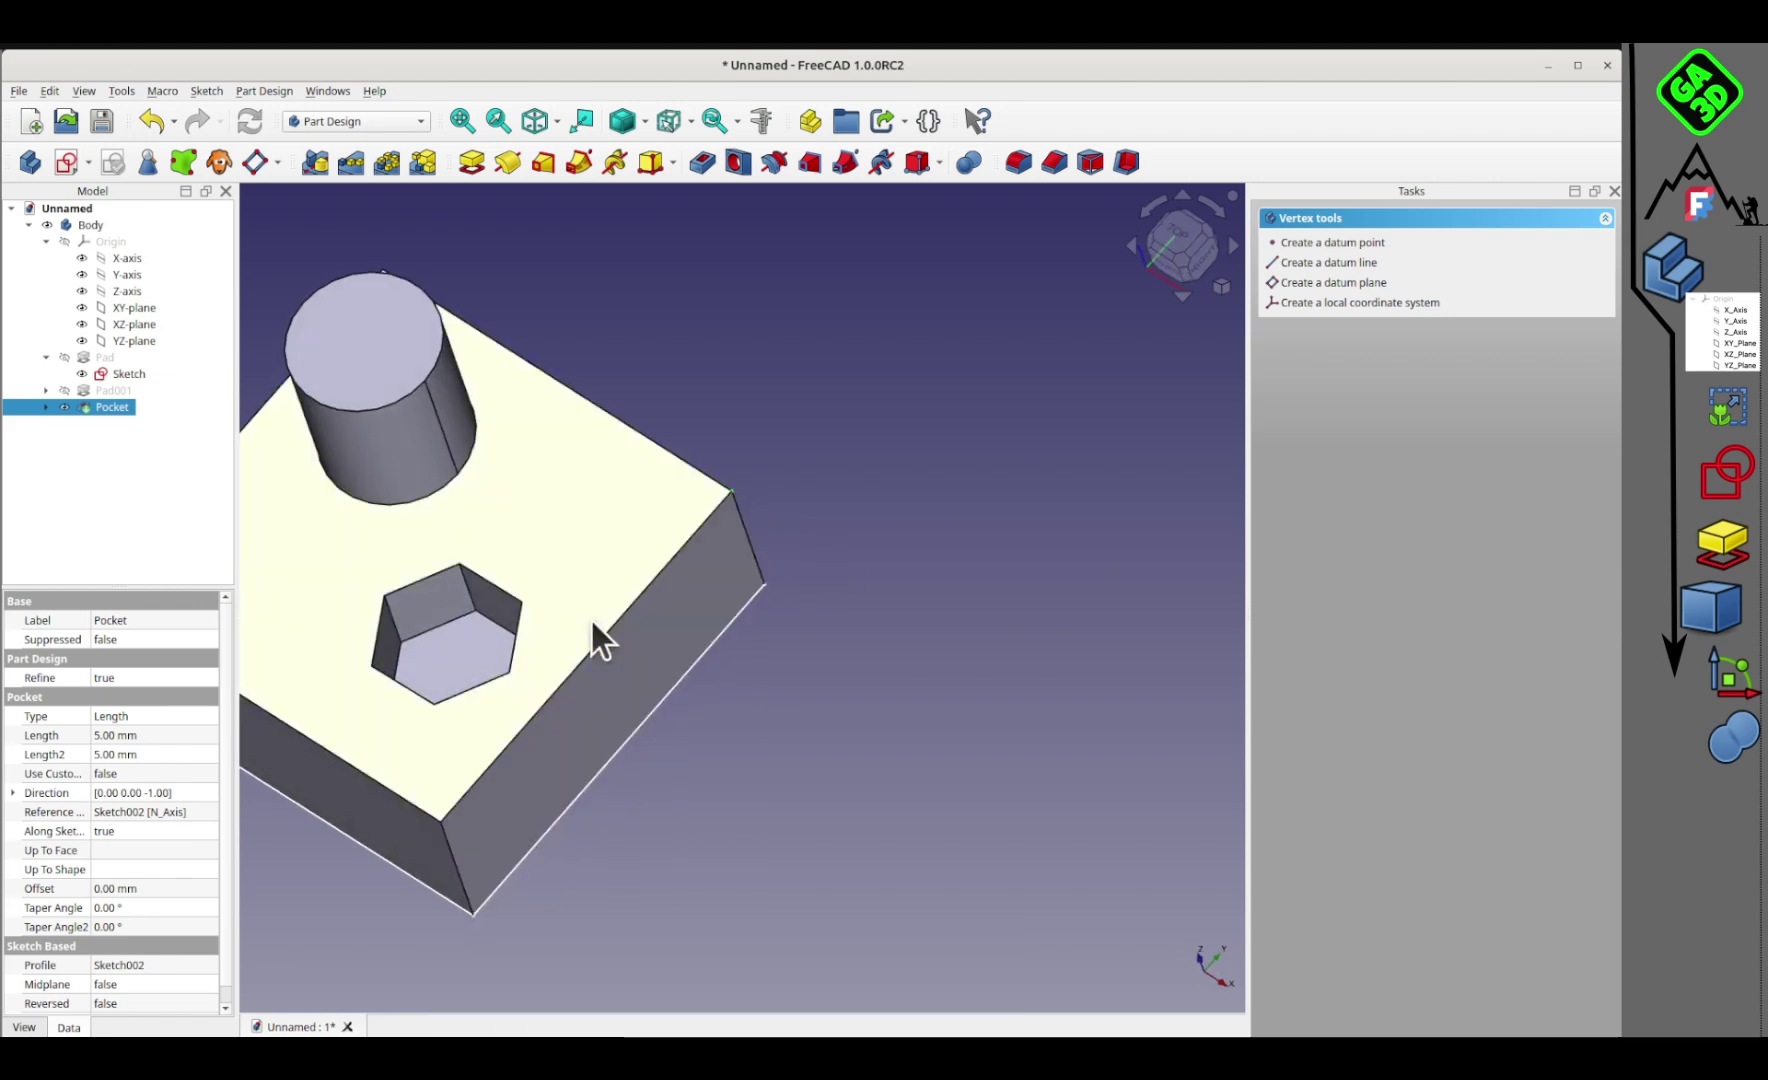
pyautogui.moveTo(576, 646); pyautogui.dragTo(583, 476, button='middle')
# Step: Select the cylinder's top face, zoom far in and out, and fit the whole model in the view
pyautogui.click(606, 438)
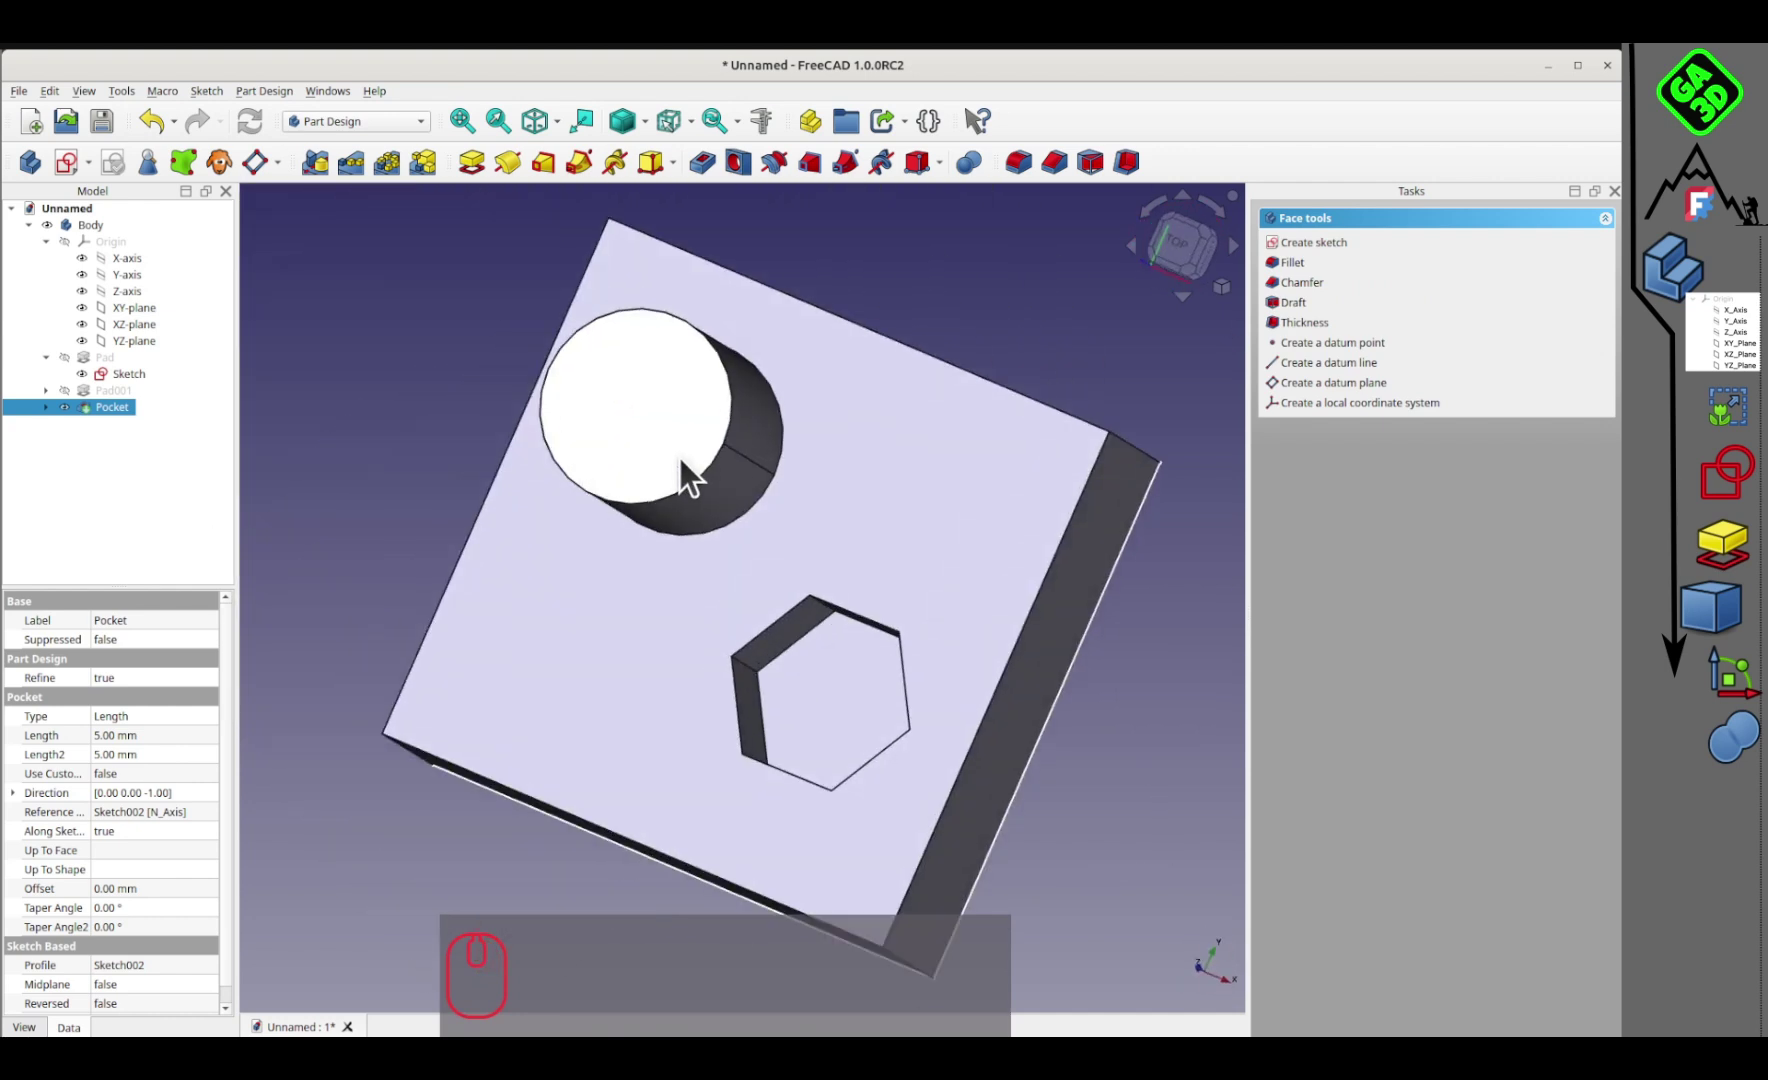
pyautogui.scroll(-6, 676, 466)
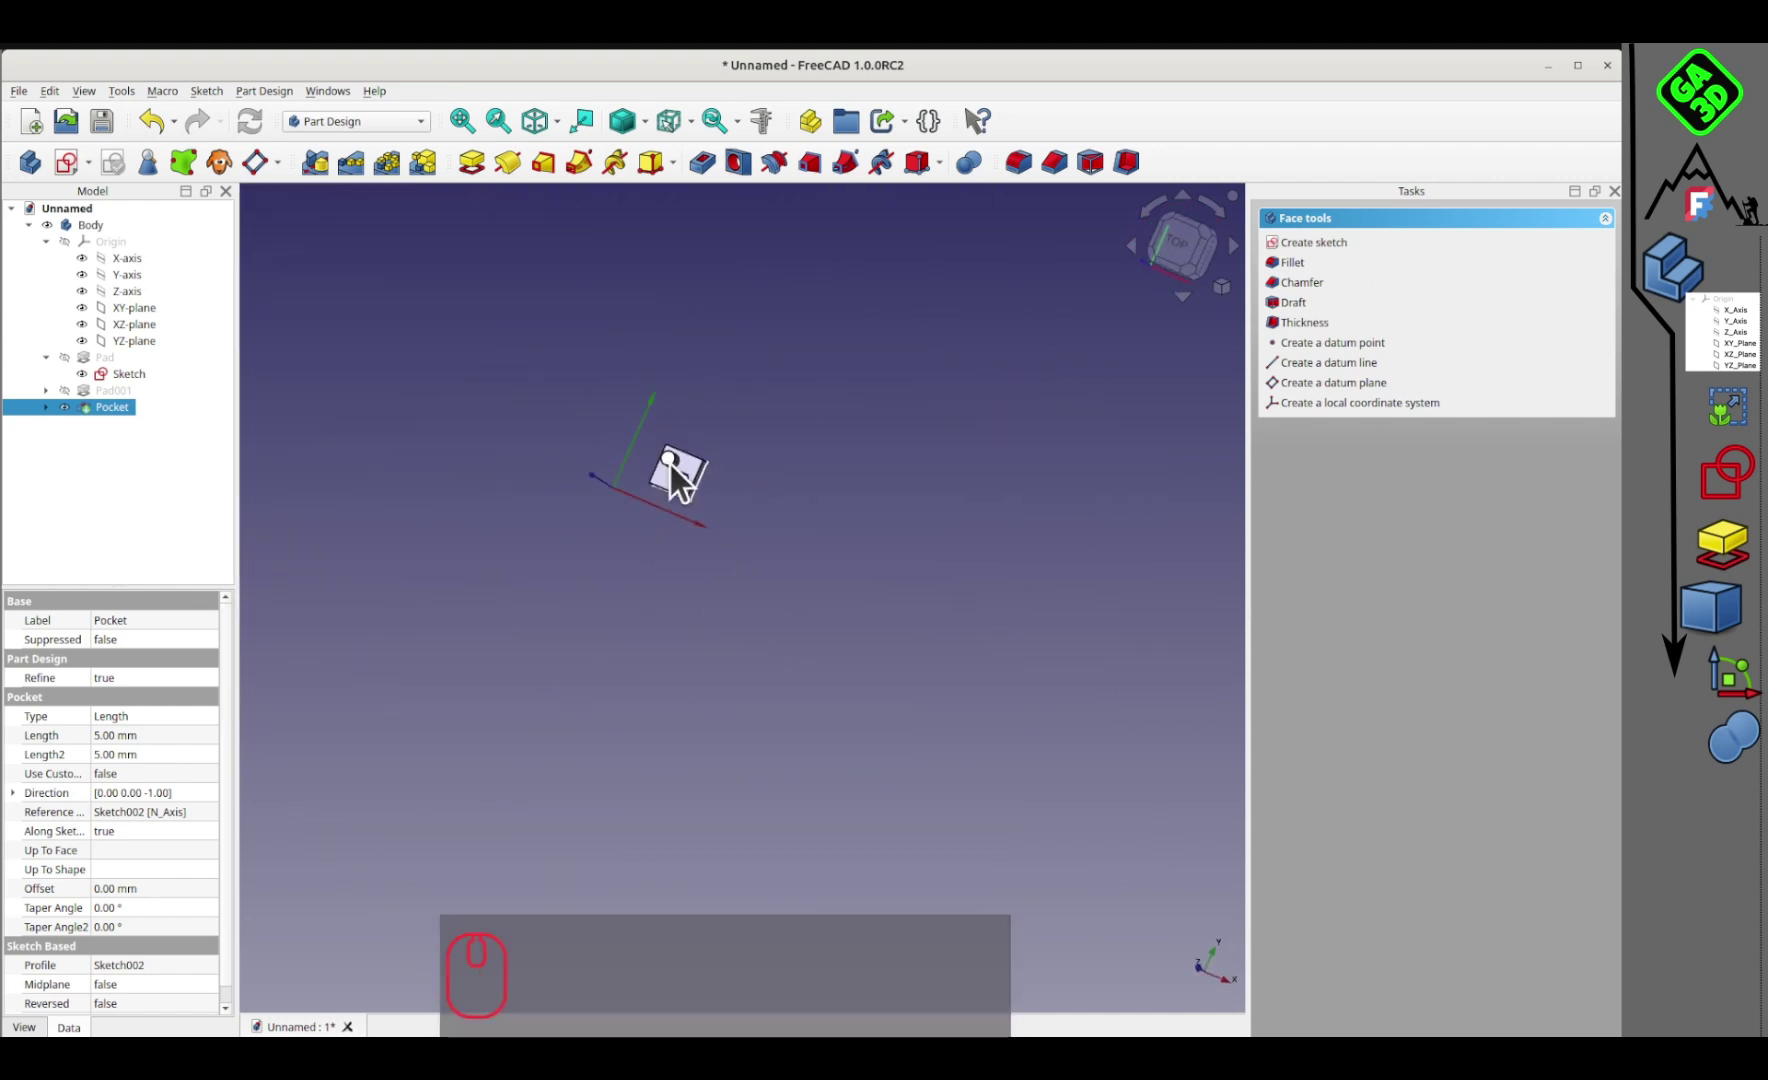
pyautogui.scroll(10, 670, 464)
pyautogui.scroll(-10, 651, 477)
pyautogui.moveTo(790, 608); pyautogui.dragTo(180, 540, button='middle')
pyautogui.press('v')
pyautogui.press('f')
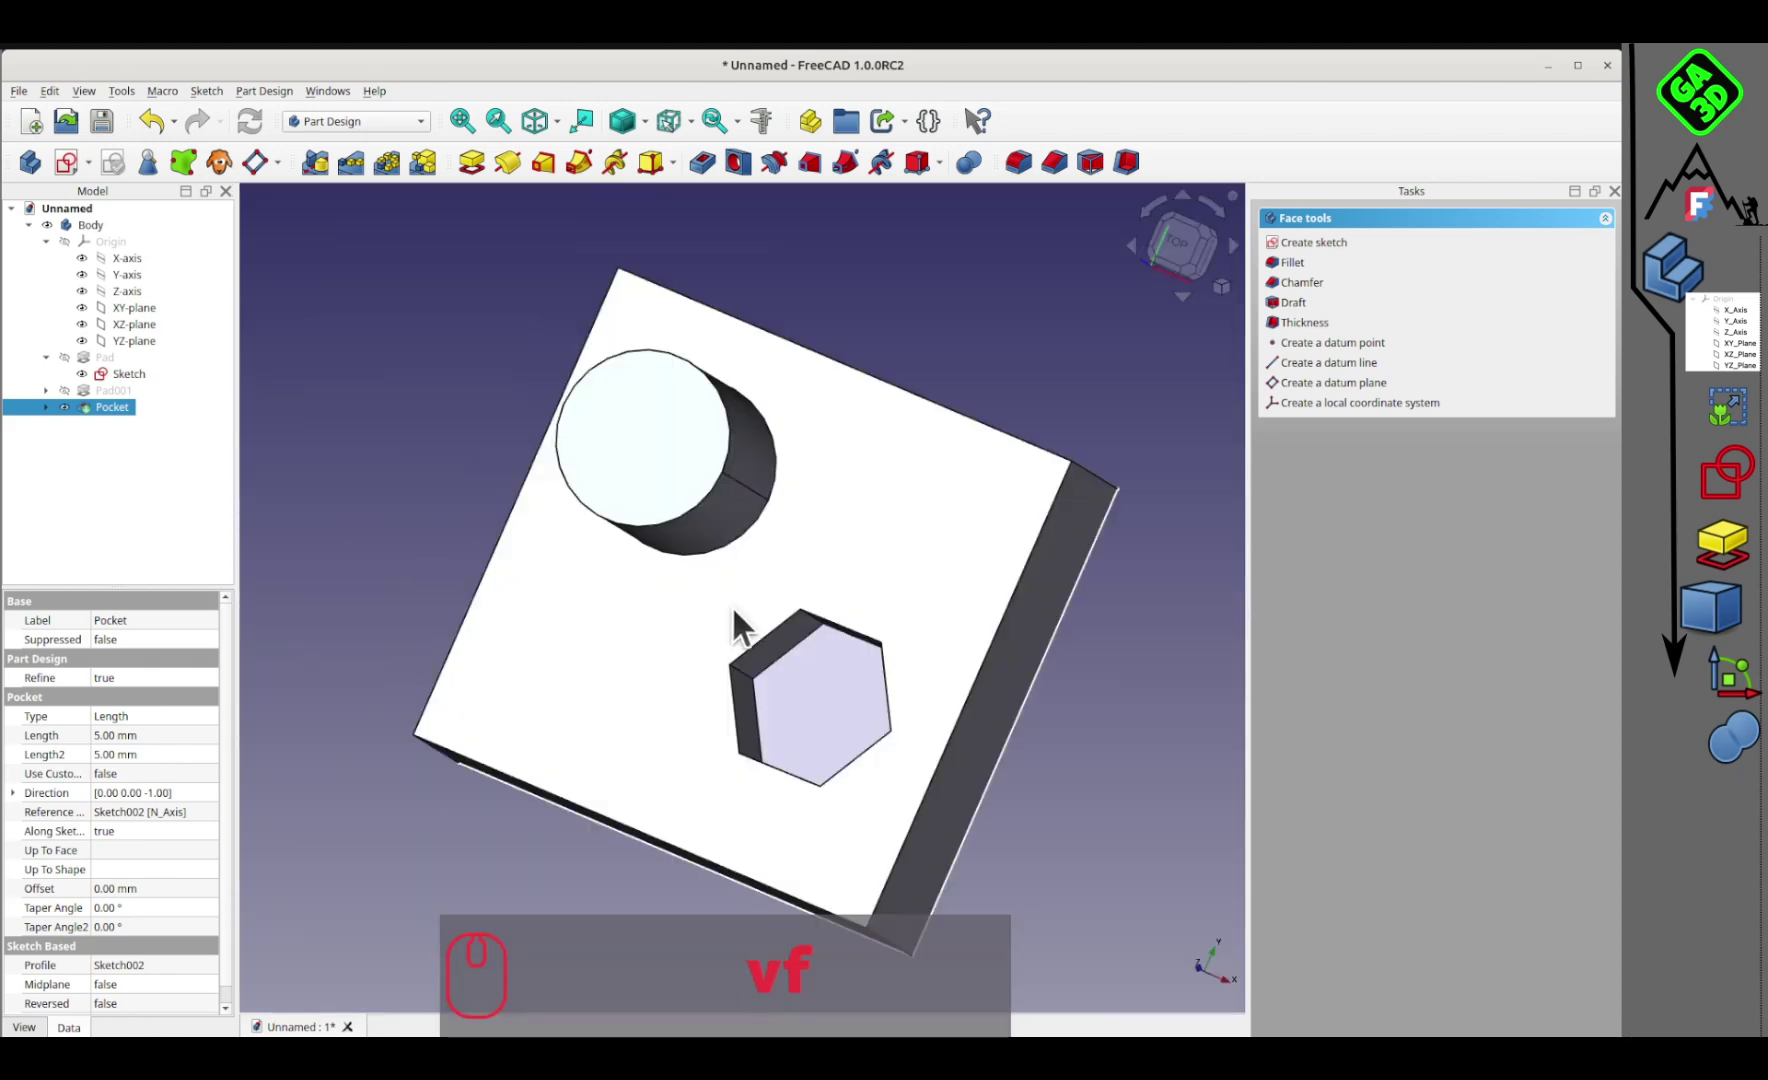
pyautogui.moveTo(834, 718); pyautogui.dragTo(942, 552, button='middle')
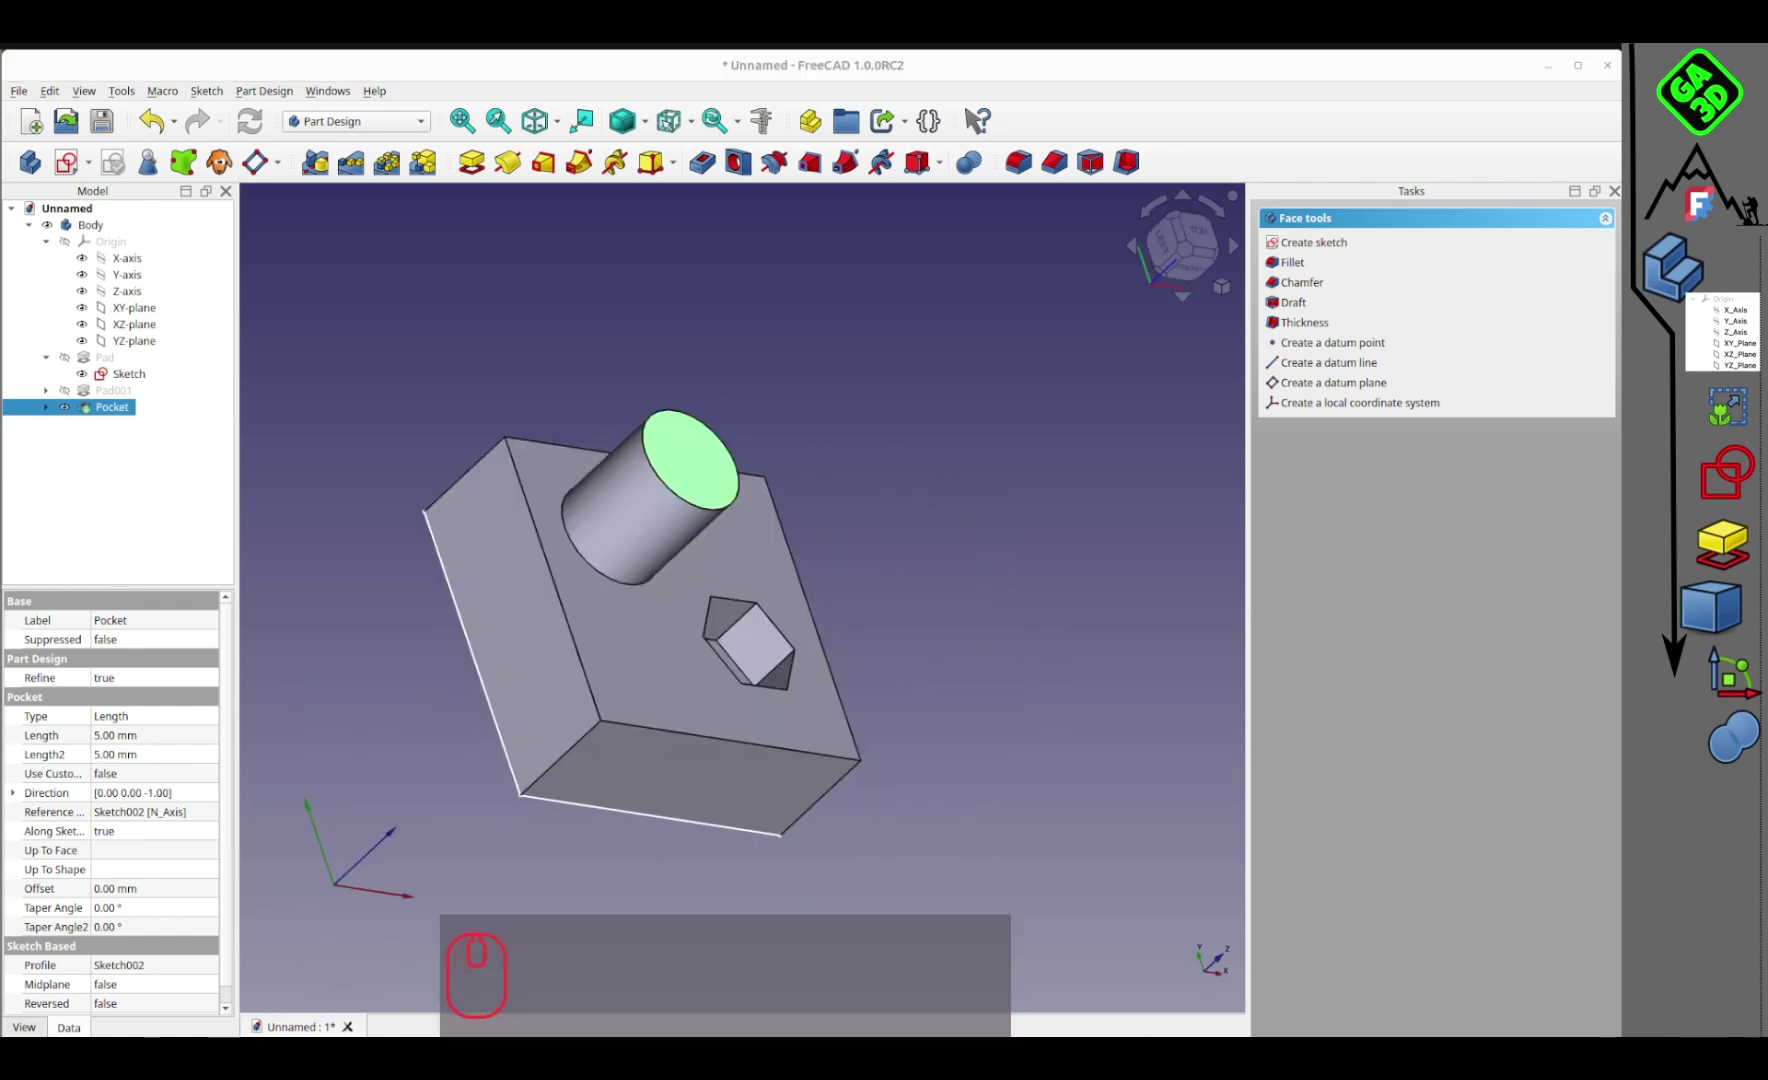
pyautogui.click(268, 88)
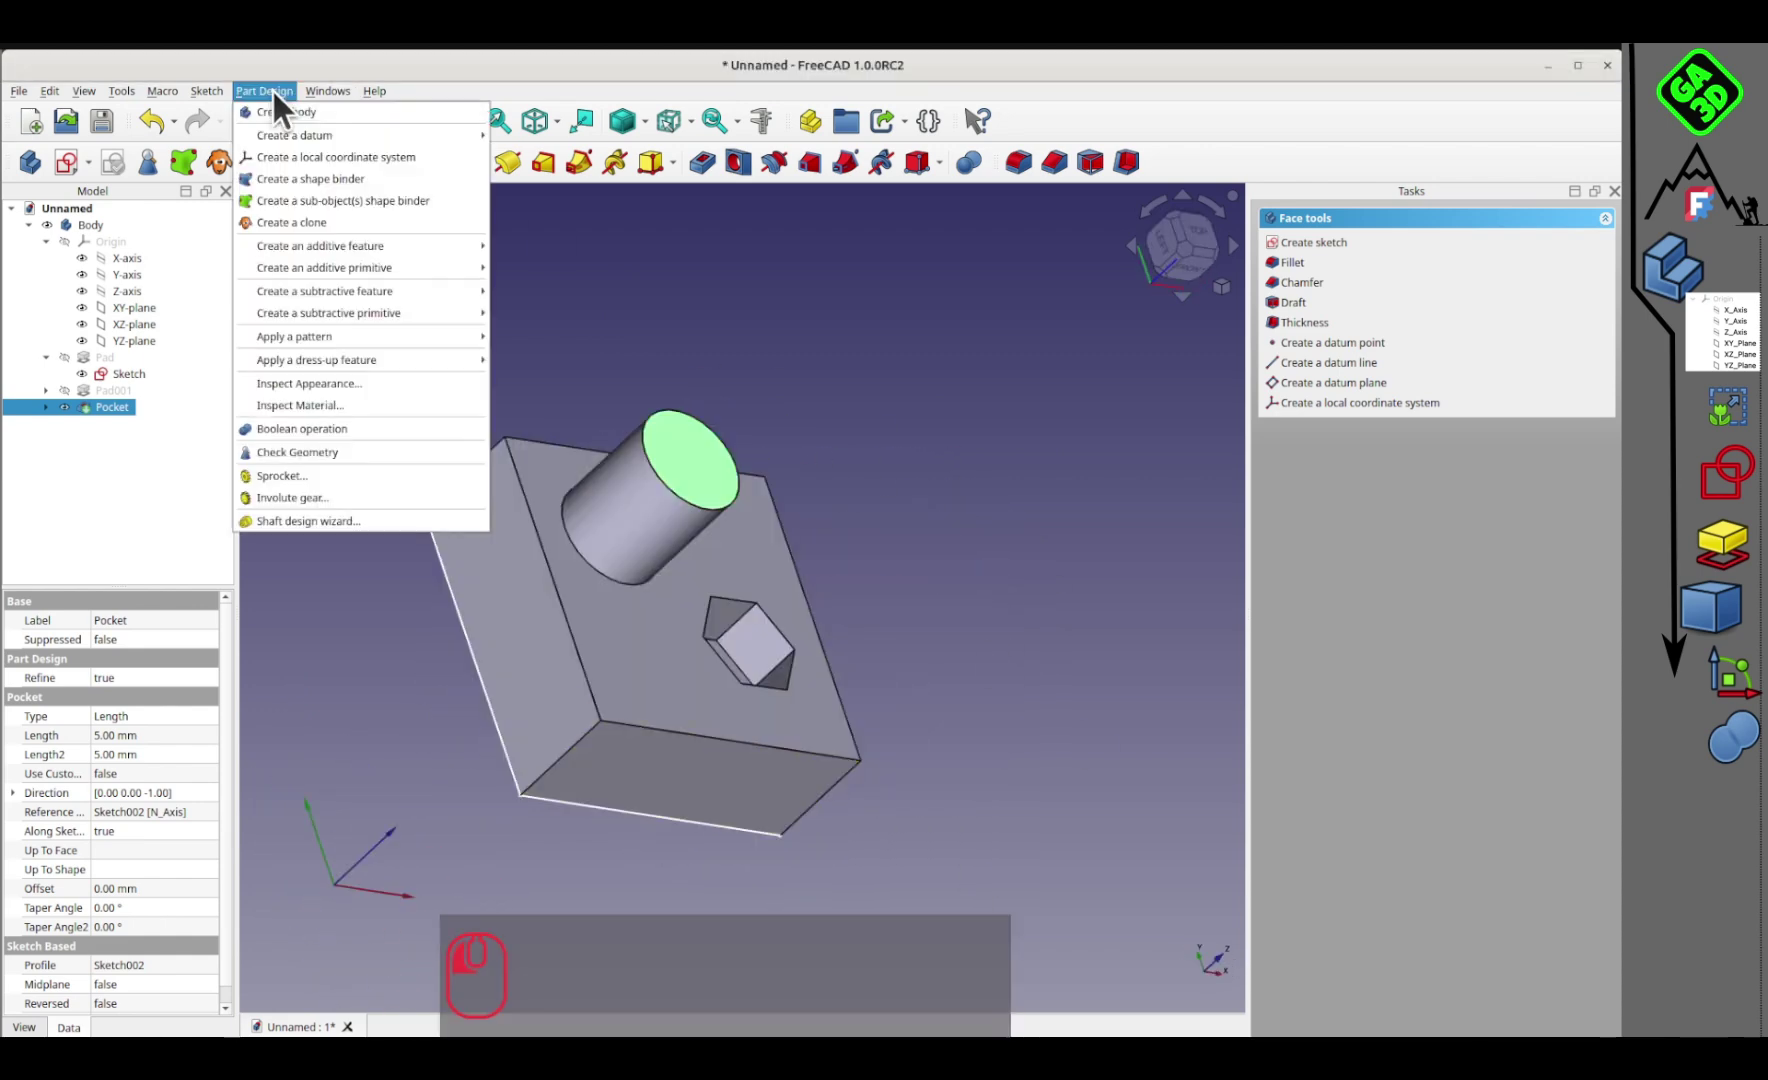
pyautogui.moveTo(374, 91)
pyautogui.moveTo(264, 88)
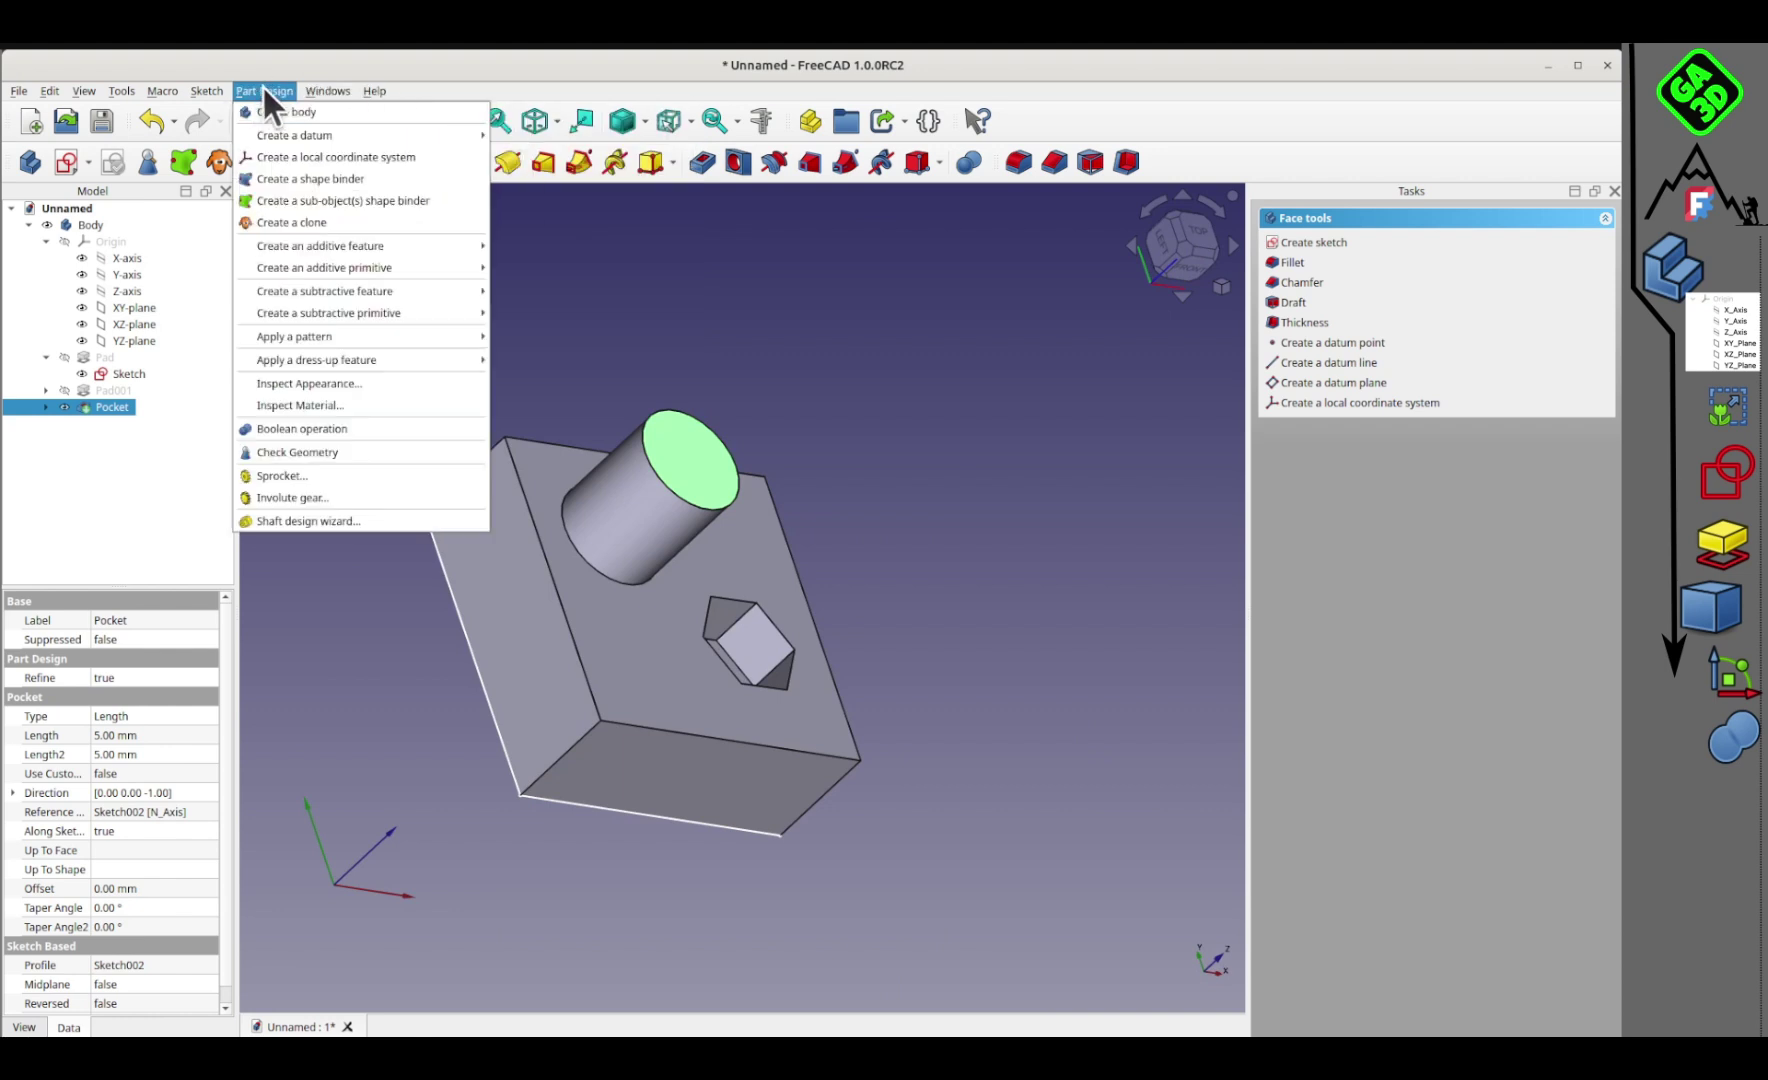
pyautogui.click(504, 70)
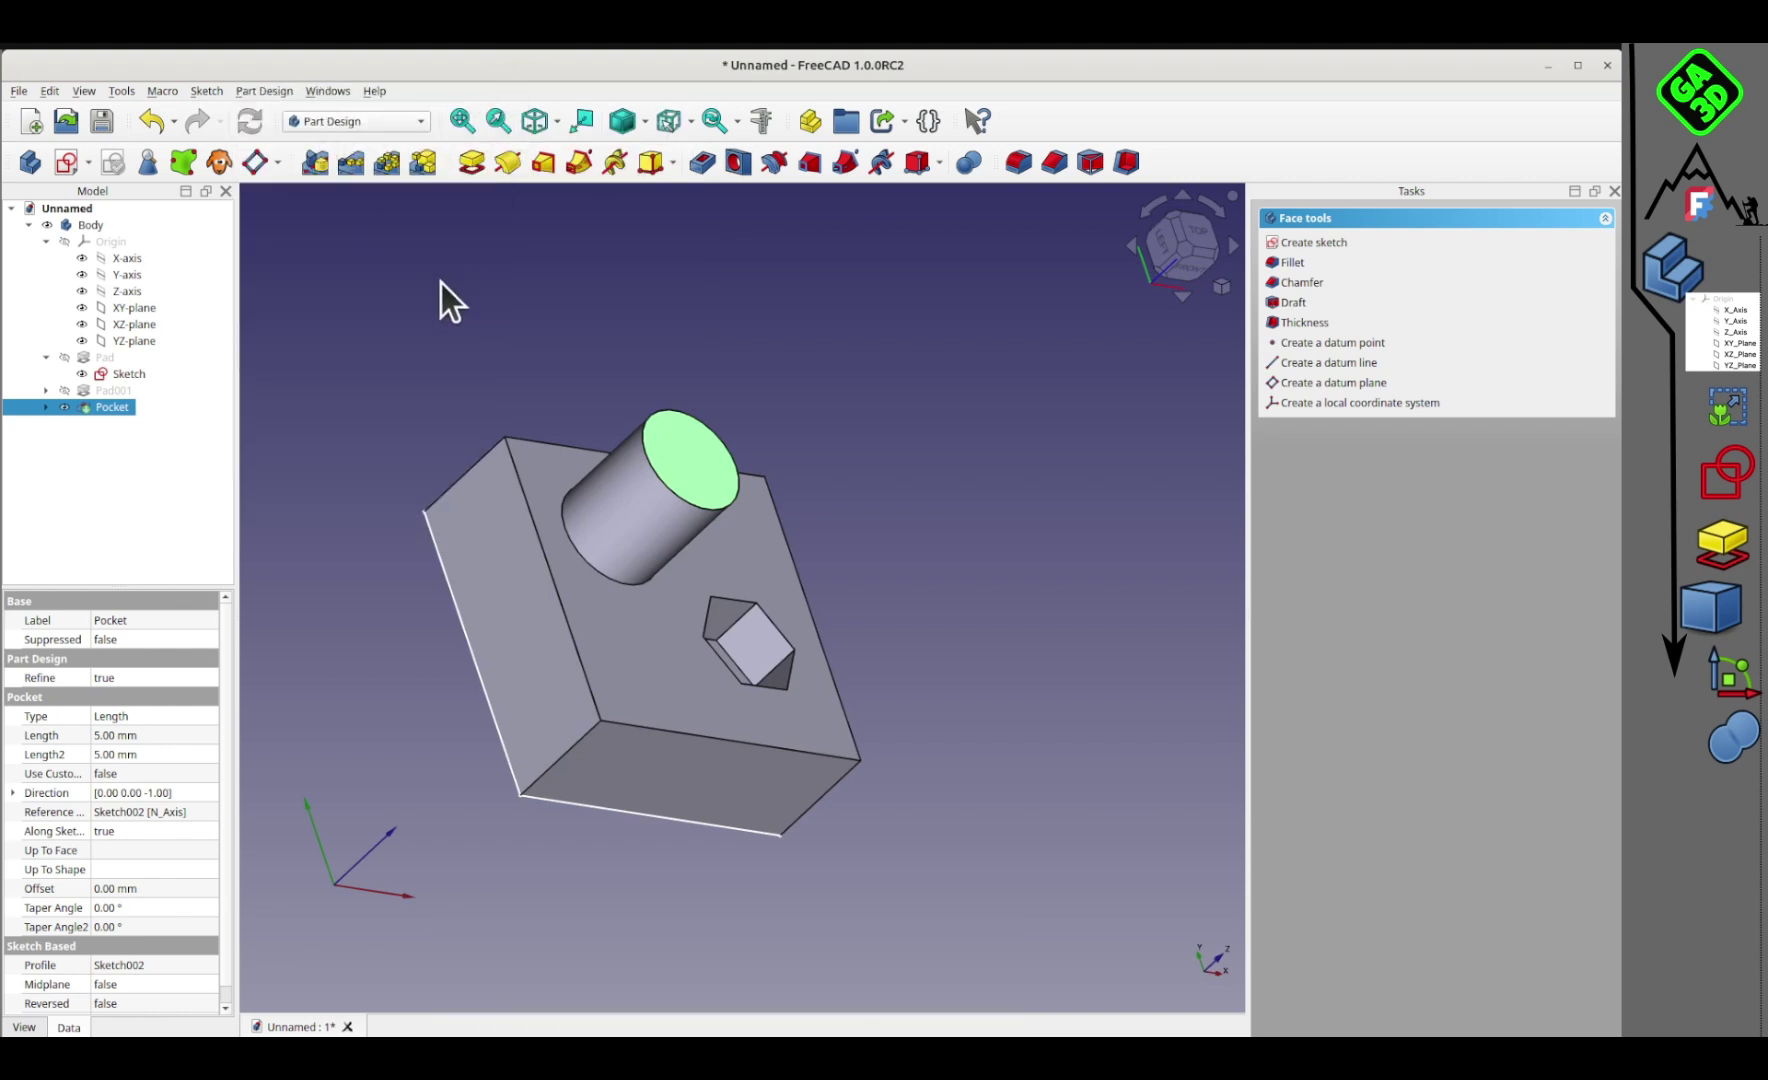
# Step: Switch from the Part Design to the Part workbench and view the model from the right side
pyautogui.click(358, 119)
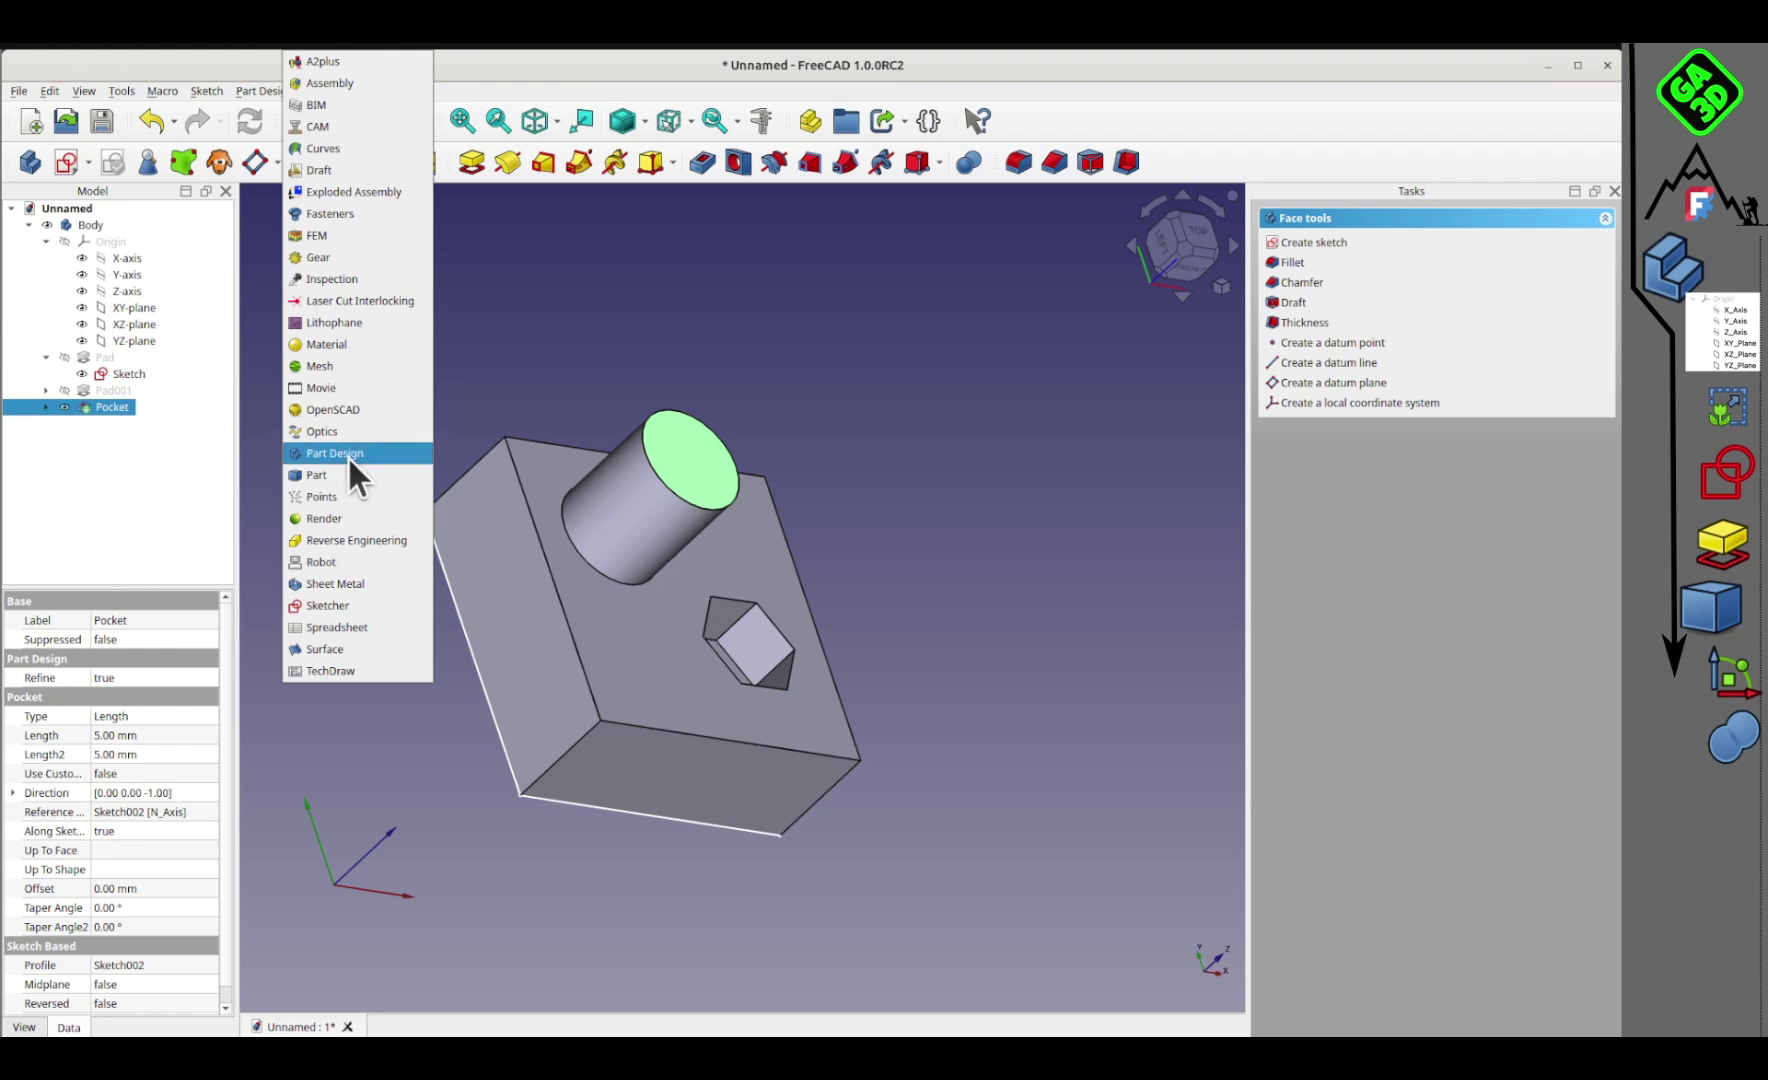
pyautogui.click(325, 475)
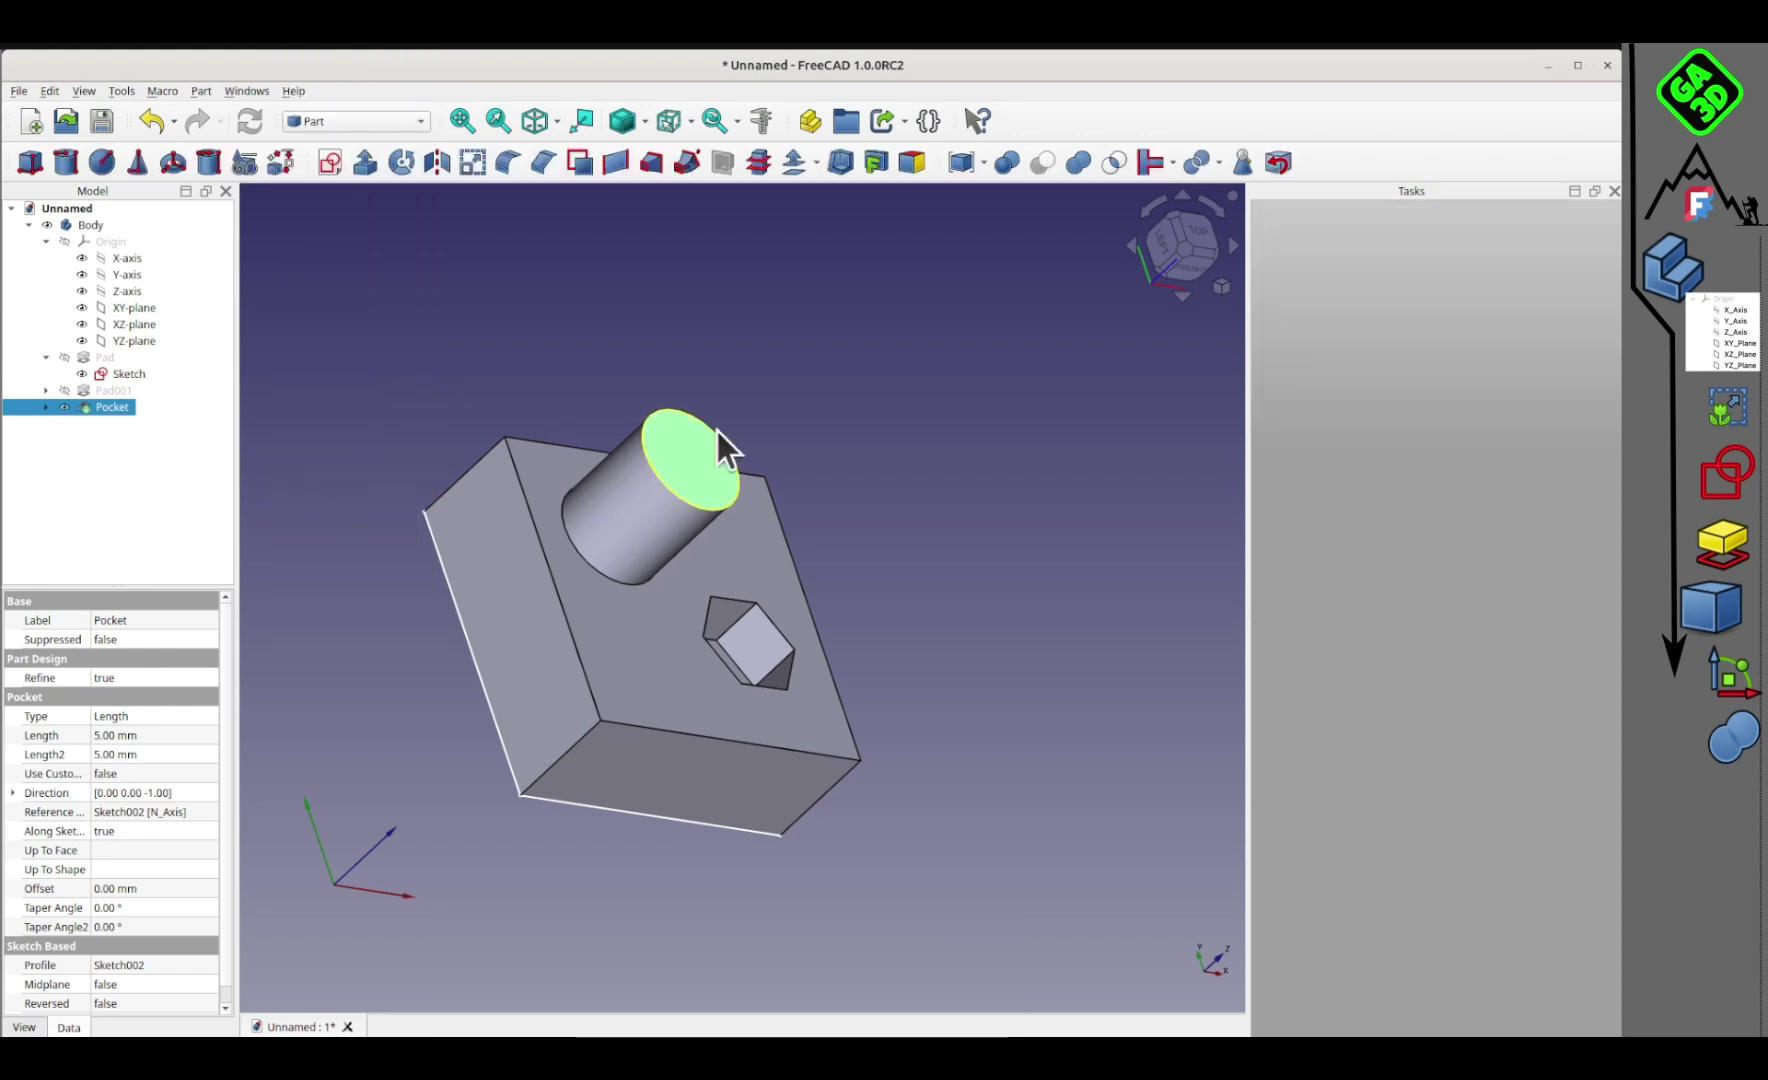
pyautogui.moveTo(717, 430); pyautogui.dragTo(698, 581, button='middle')
pyautogui.click(1198, 249)
pyautogui.moveTo(888, 544); pyautogui.dragTo(1050, 425, button='middle')
pyautogui.press('3')
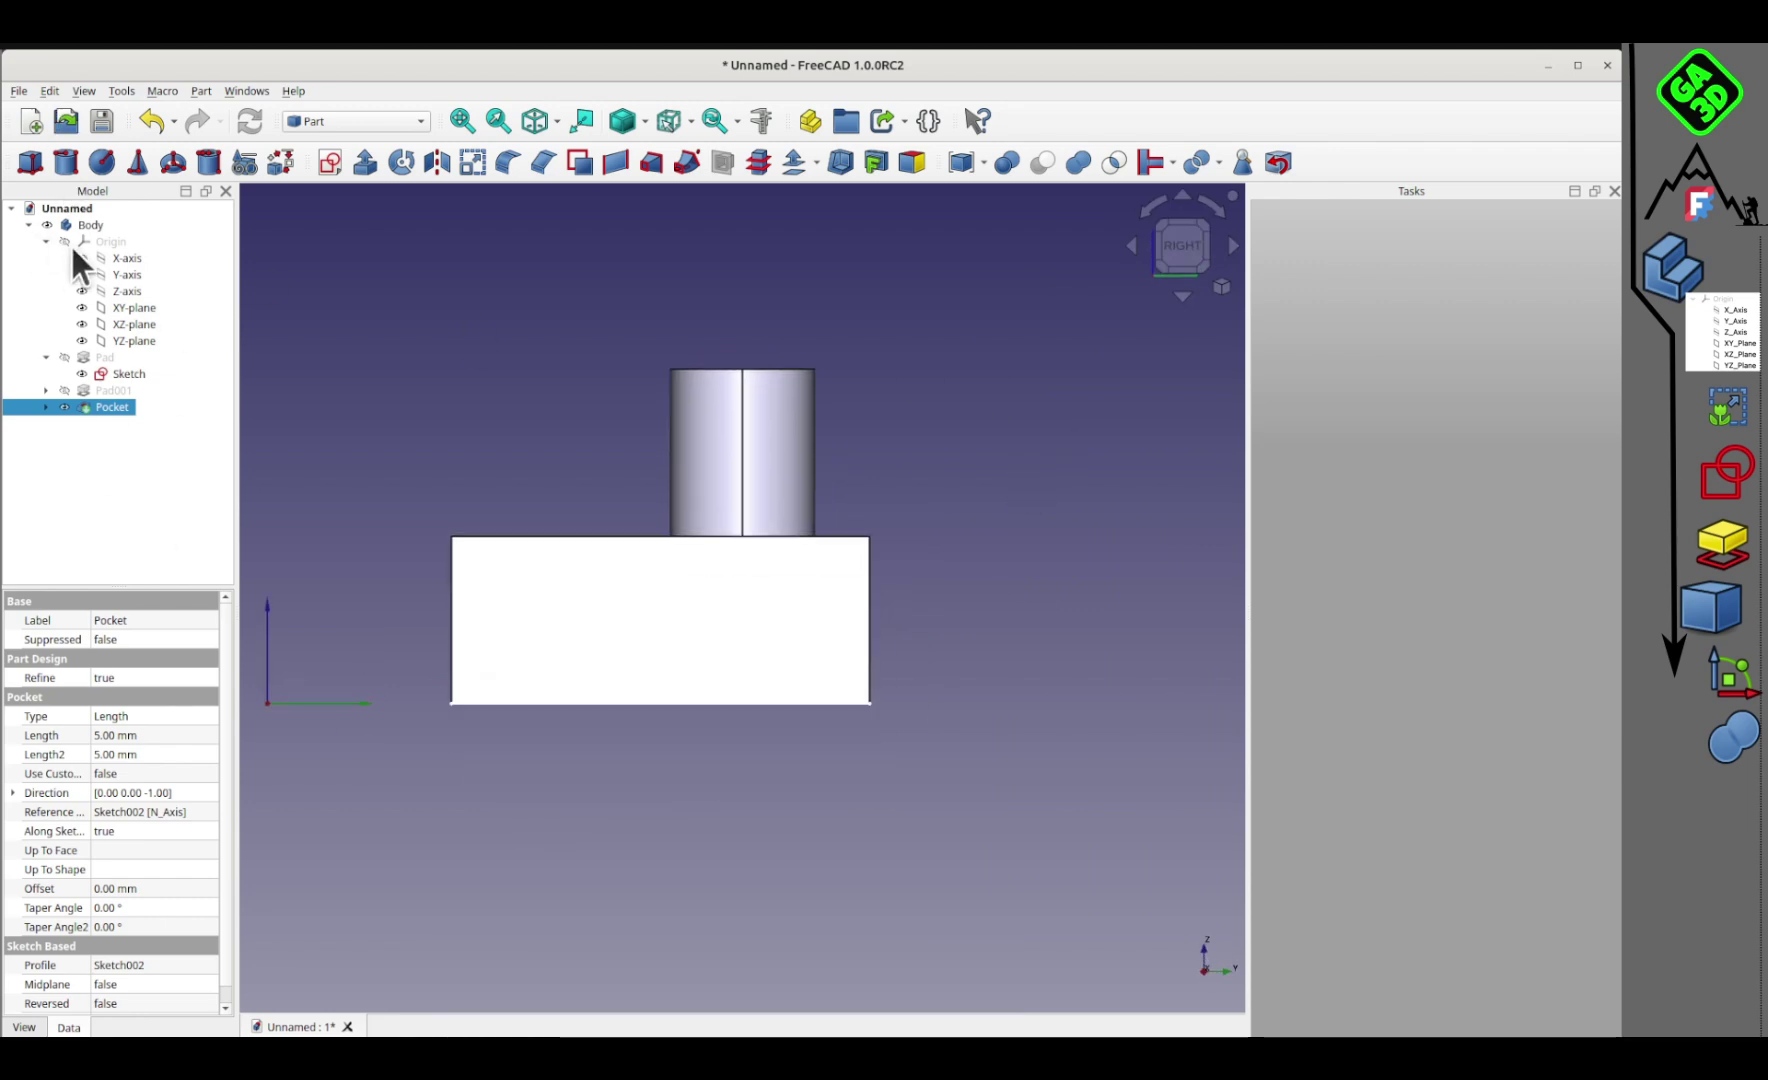
# Step: Add a Cube primitive to the document outside the body and select it in the model tree
pyautogui.click(67, 208)
pyautogui.click(30, 162)
pyautogui.click(90, 424)
pyautogui.moveTo(583, 529); pyautogui.dragTo(700, 560, button='middle')
# Step: Widen the model tree area and set the cube's length and width to 20 mm each
pyautogui.moveTo(237, 390); pyautogui.dragTo(296, 390)
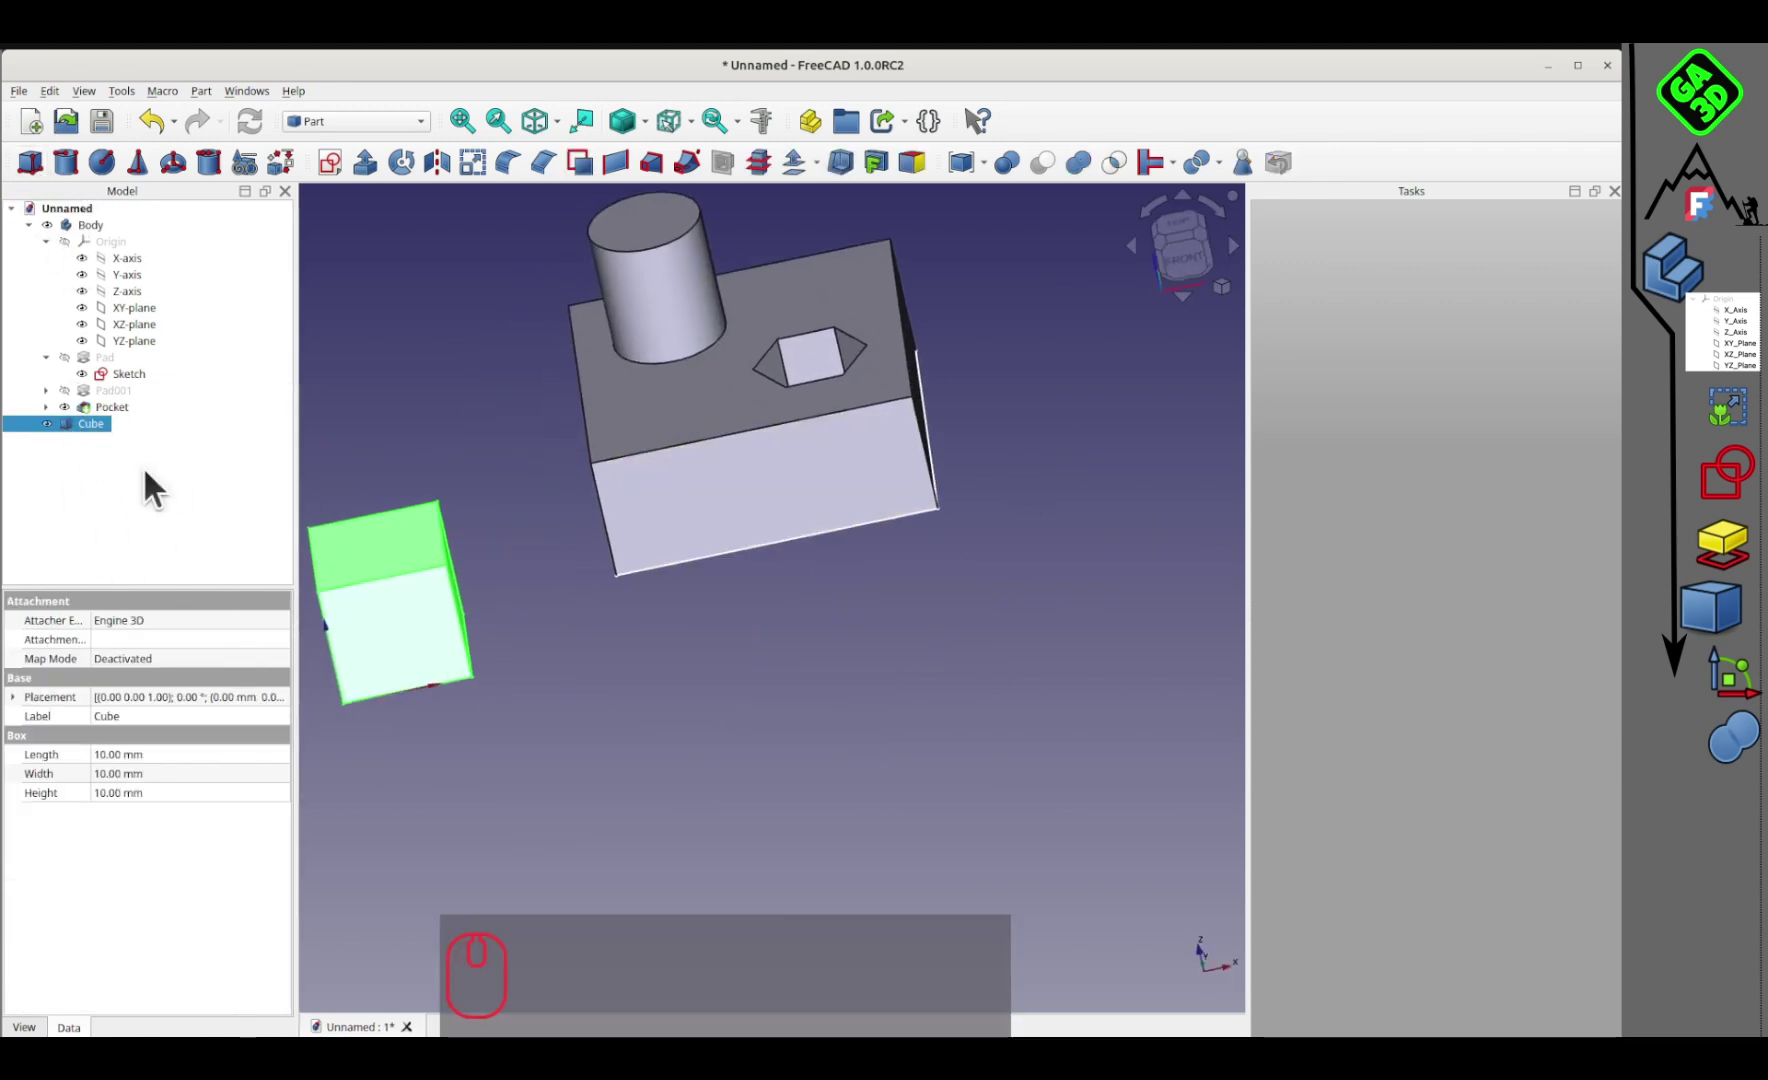
pyautogui.click(117, 754)
pyautogui.write('20')
pyautogui.click(117, 774)
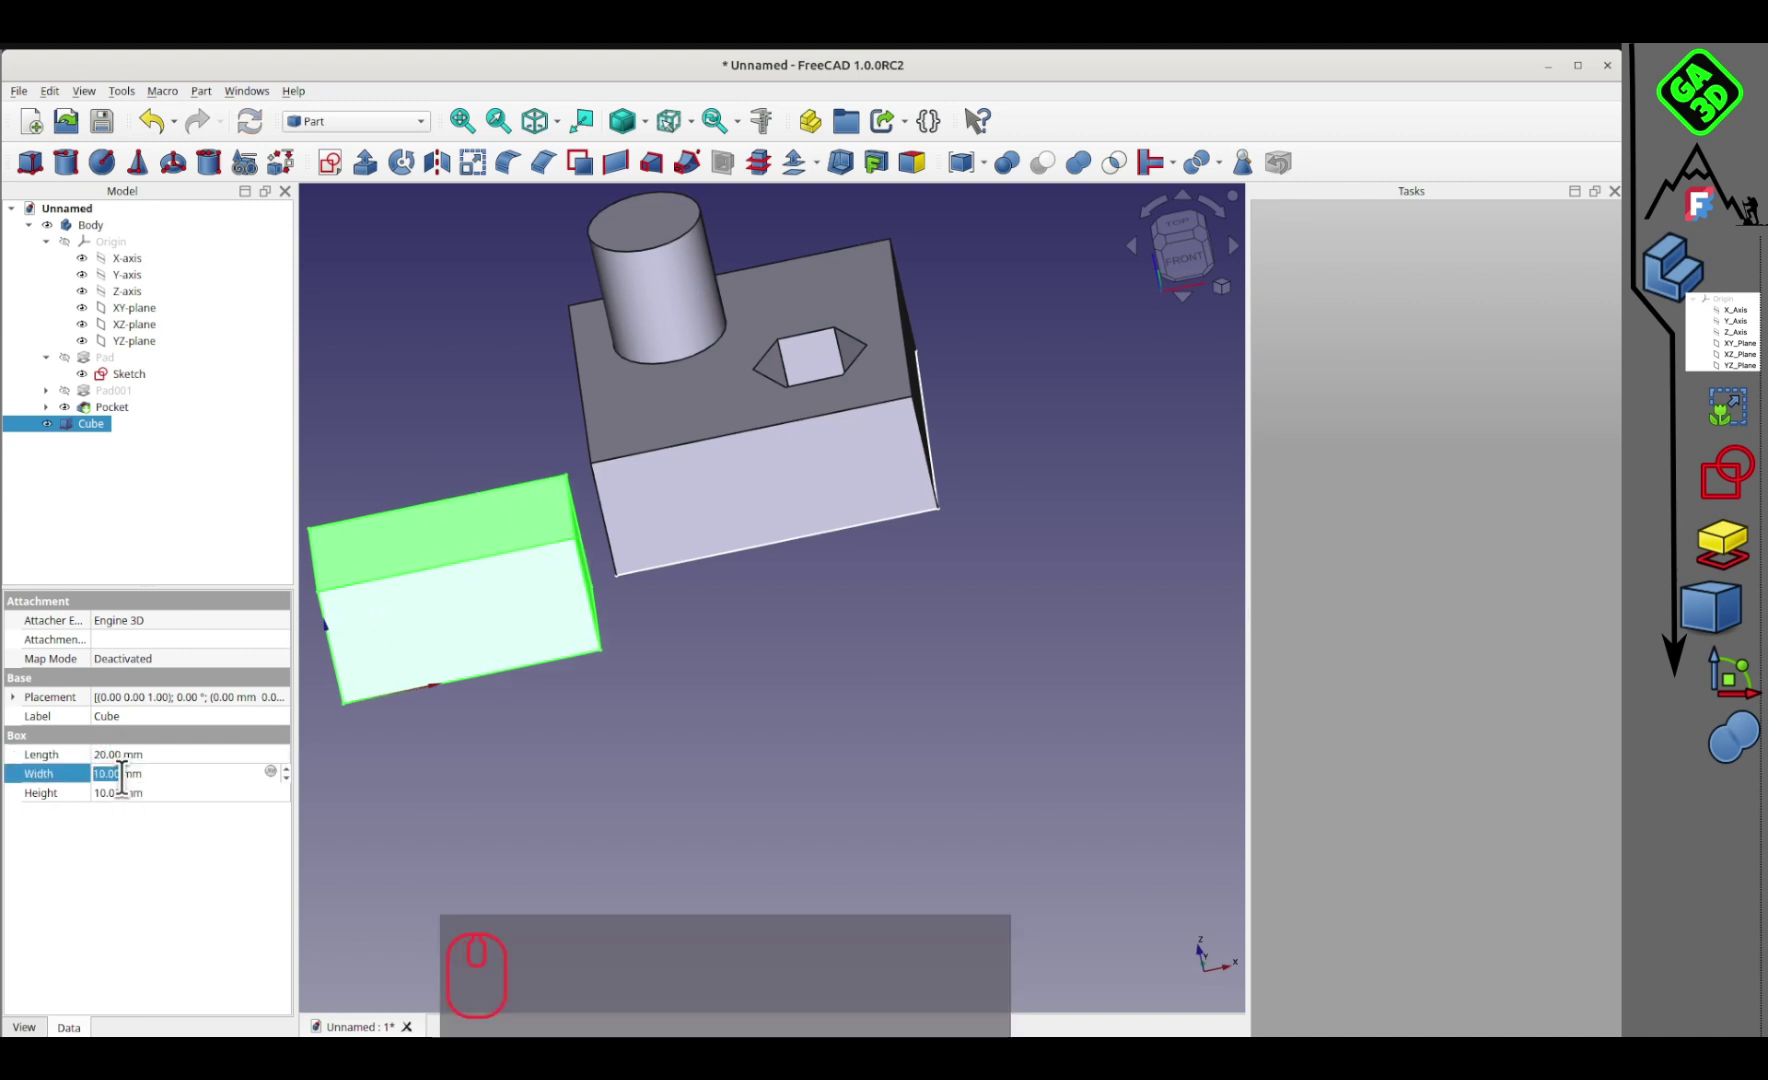
pyautogui.write('20')
pyautogui.click(548, 768)
pyautogui.moveTo(572, 773); pyautogui.dragTo(756, 800, button='middle')
# Step: Move the cube with Transform so it stands beside the body, at about 52 mm in X and 11 mm in Y
pyautogui.click(1186, 218)
pyautogui.rightClick(90, 423)
pyautogui.click(122, 467)
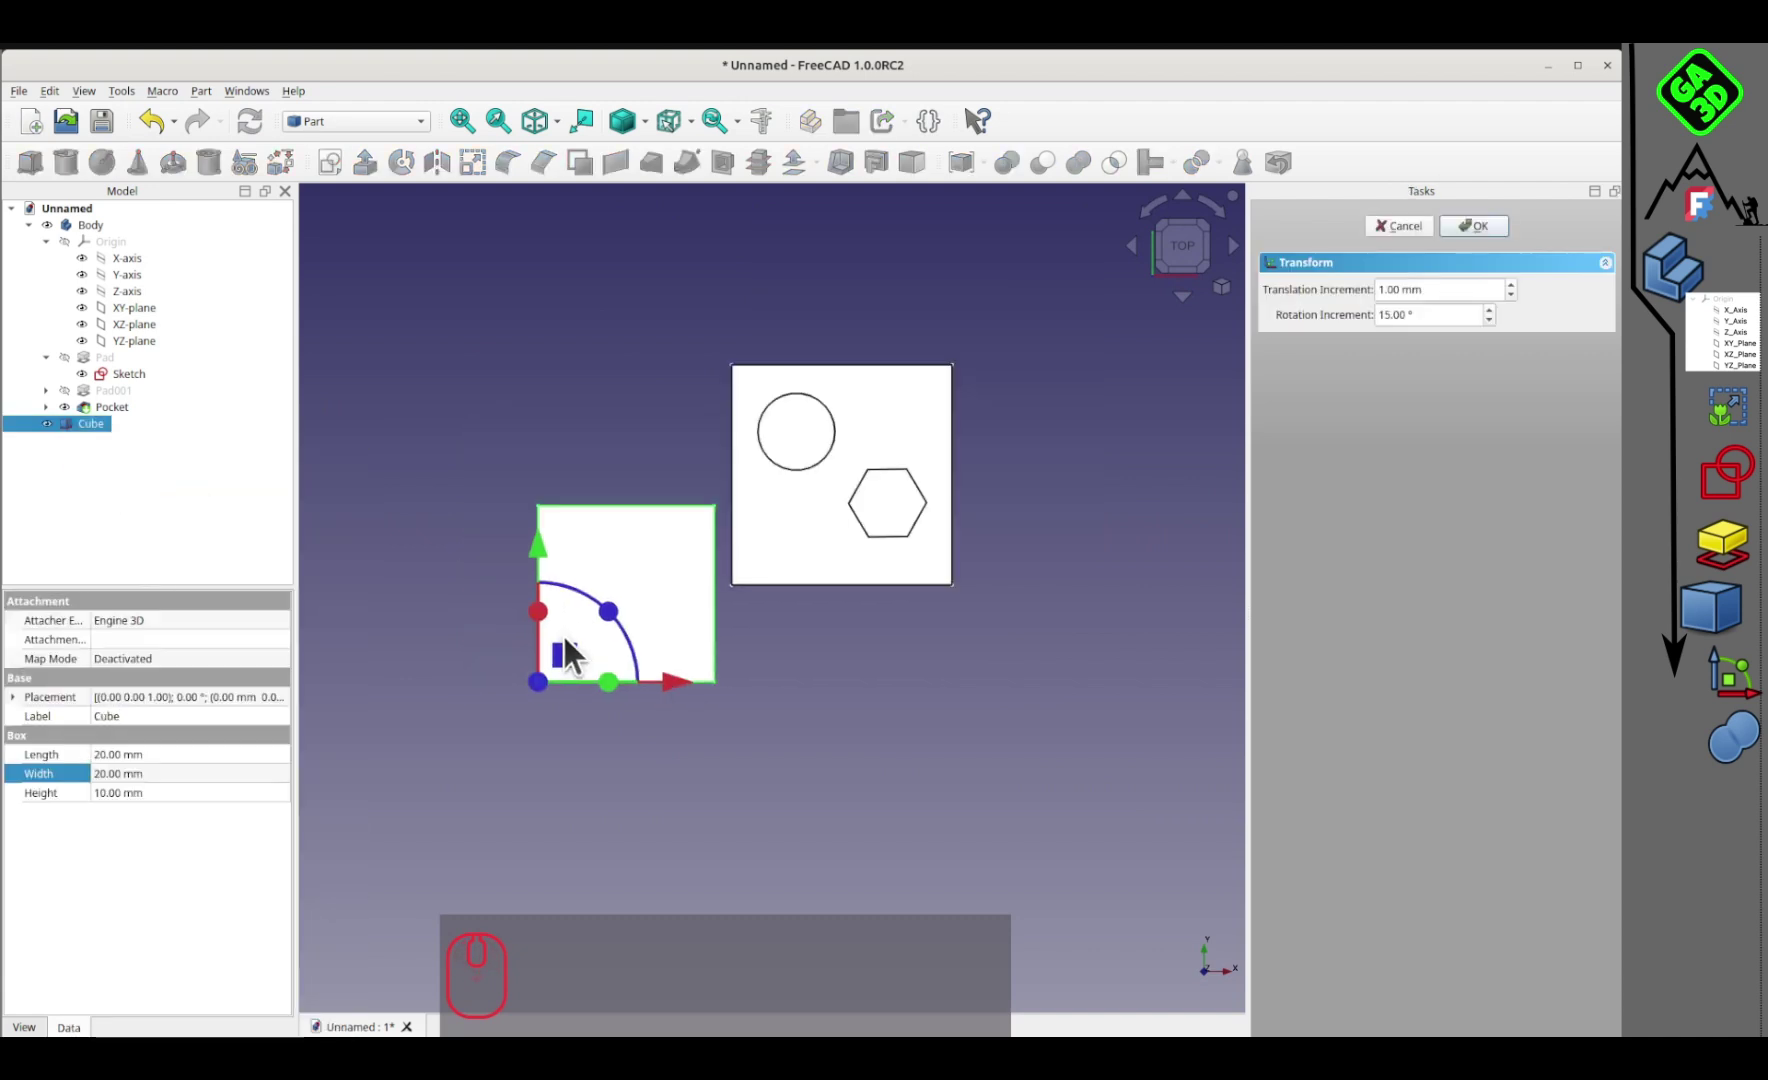
pyautogui.moveTo(562, 645); pyautogui.dragTo(1026, 559)
pyautogui.moveTo(850, 680); pyautogui.dragTo(728, 568, button='right')
pyautogui.click(1178, 242)
pyautogui.moveTo(1100, 765); pyautogui.dragTo(825, 762, button='middle')
pyautogui.click(714, 575)
pyautogui.moveTo(713, 571); pyautogui.dragTo(712, 556, button='right')
pyautogui.moveTo(712, 556); pyautogui.dragTo(1057, 448, button='middle')
pyautogui.click(1180, 244)
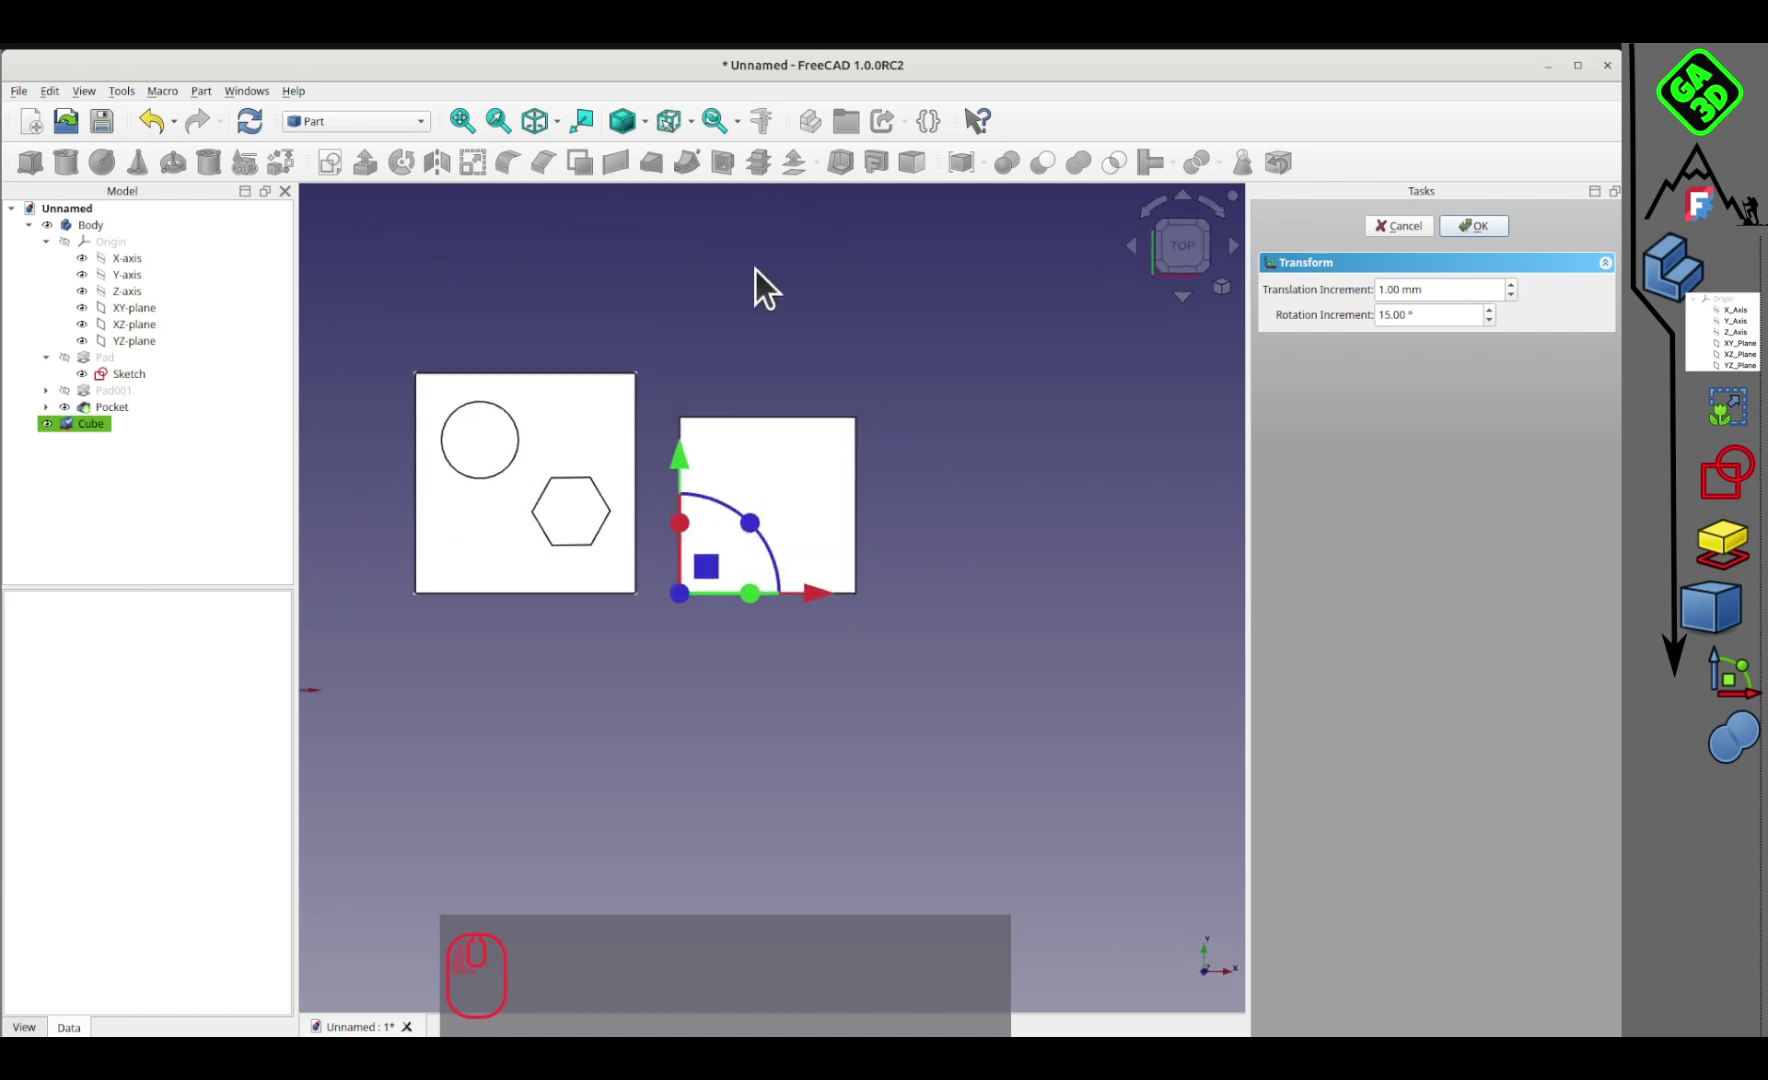
pyautogui.click(1455, 232)
# Step: Add a Cylinder primitive and move it onto the cube with Transform
pyautogui.scroll(3, 698, 598)
pyautogui.moveTo(788, 711); pyautogui.dragTo(768, 577, button='middle')
pyautogui.click(65, 162)
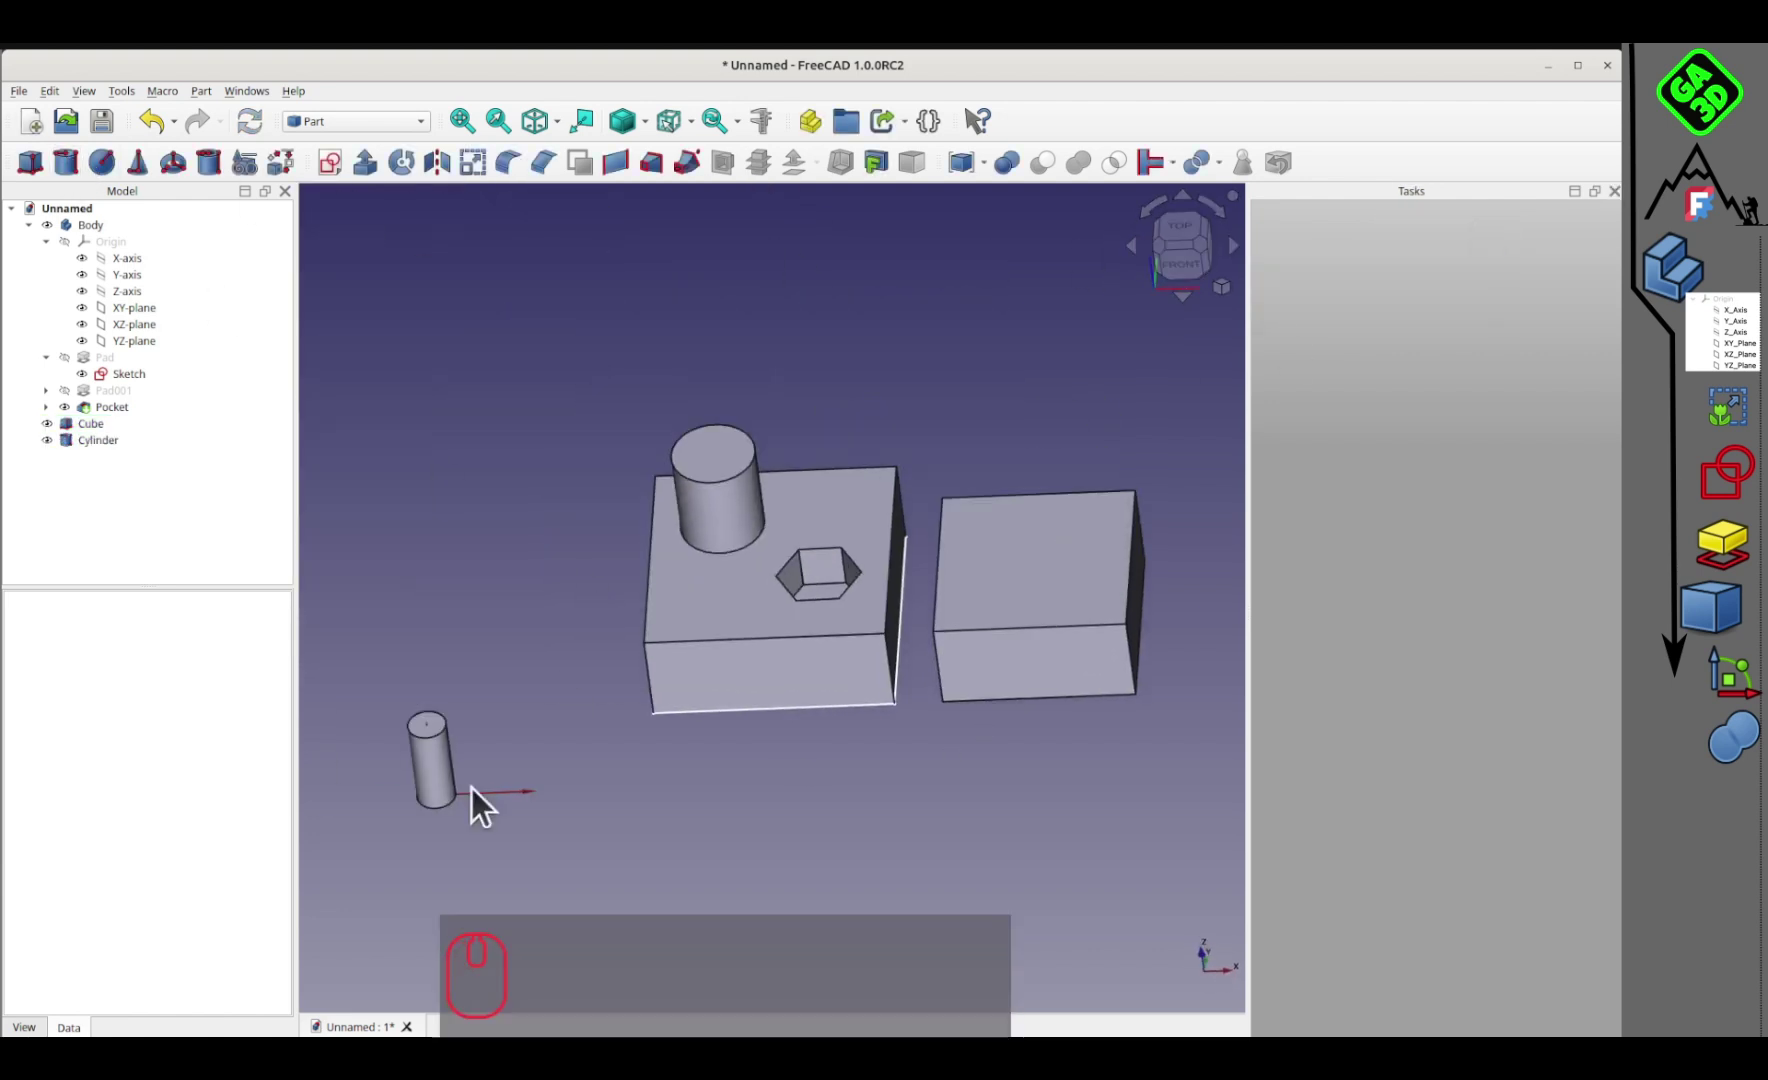
pyautogui.rightClick(100, 440)
pyautogui.click(215, 470)
pyautogui.moveTo(467, 773); pyautogui.dragTo(1030, 533)
pyautogui.moveTo(1030, 533); pyautogui.dragTo(1070, 563, button='middle')
pyautogui.press('2')
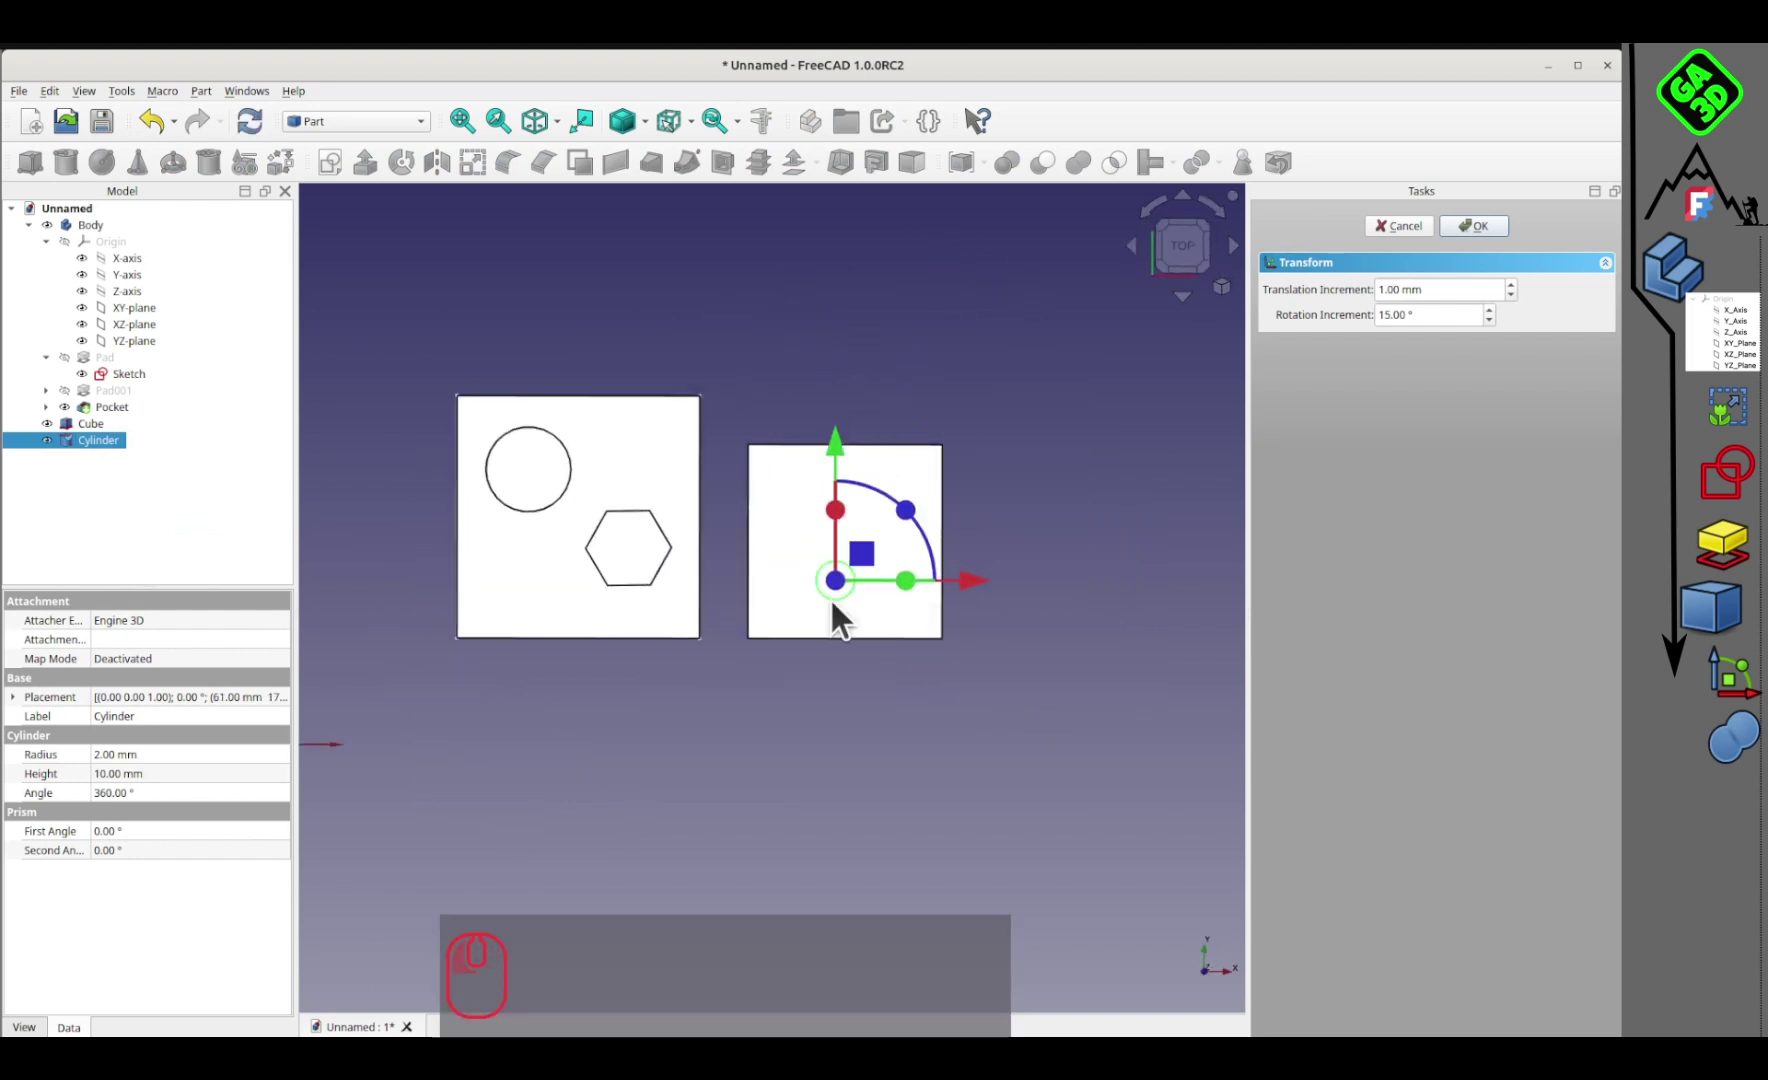
# Step: Shift the cylinder to the middle of the cube's top face, at about 62 mm in X and 21 mm in Y, and accept the transform
pyautogui.click(1182, 271)
pyautogui.moveTo(878, 620); pyautogui.dragTo(782, 703, button='middle')
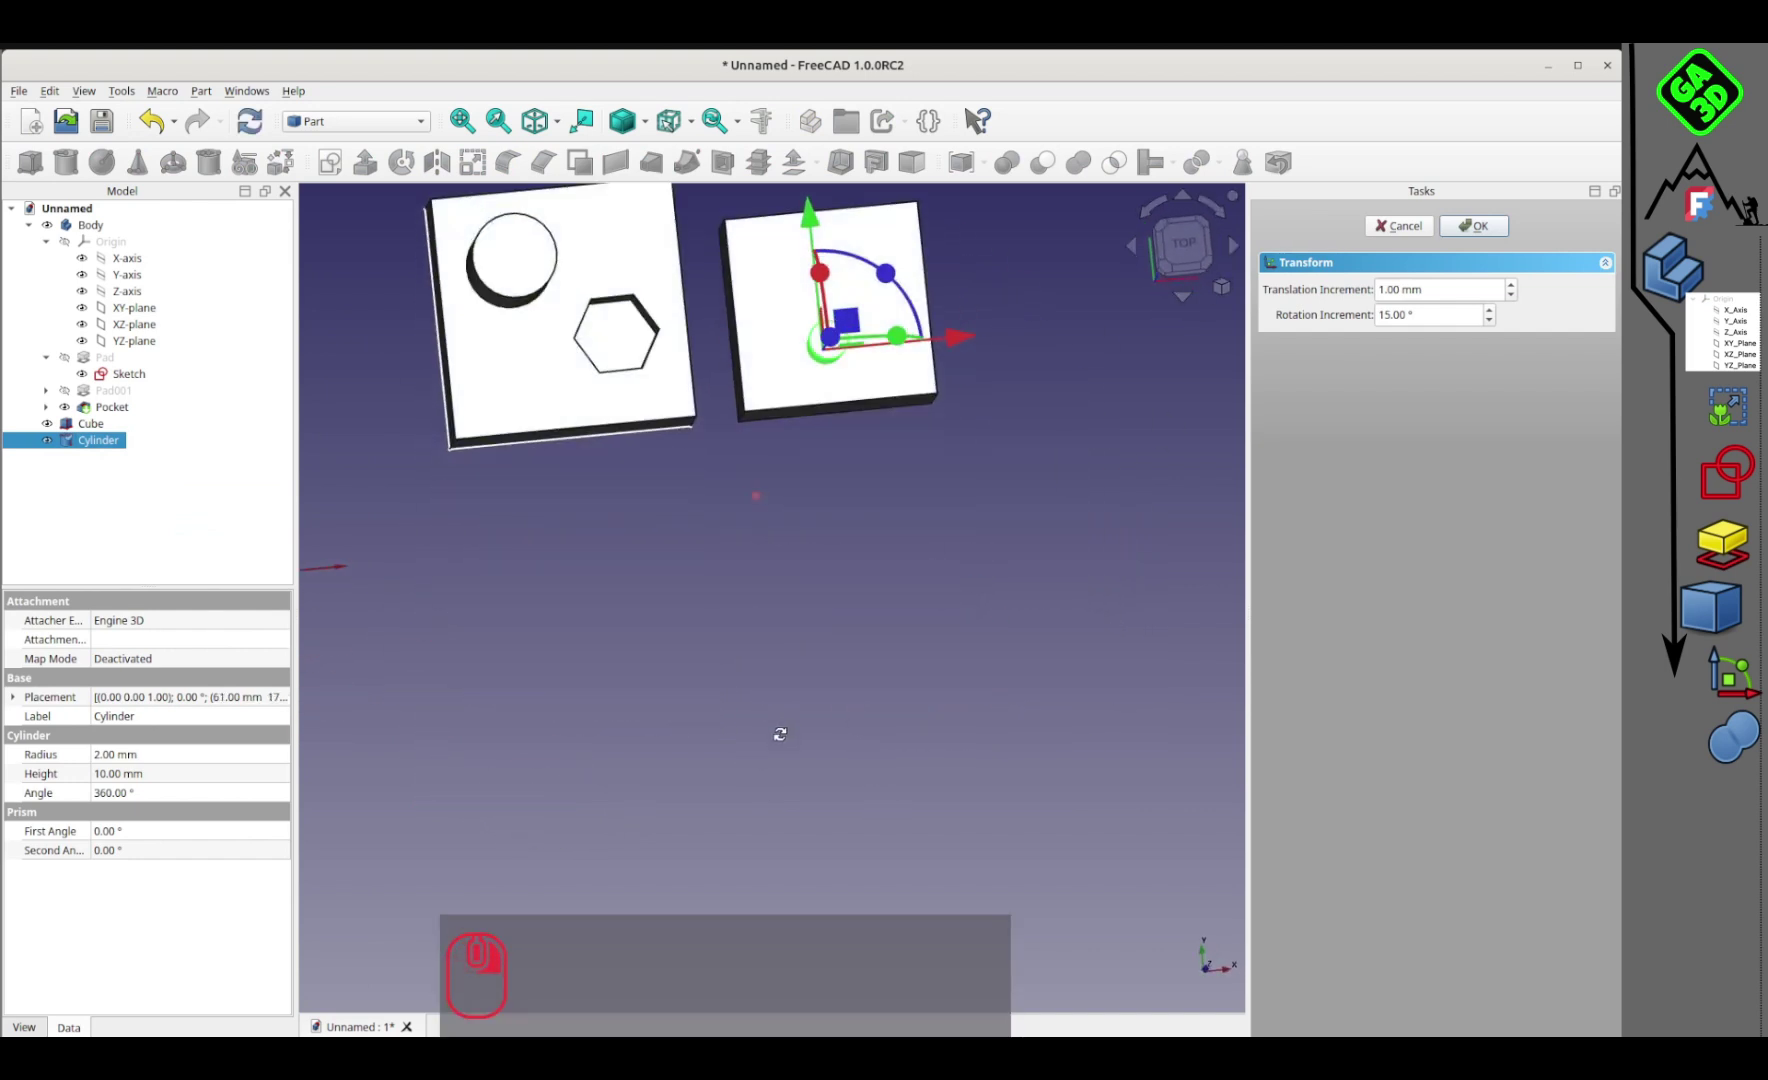
pyautogui.click(1189, 244)
pyautogui.moveTo(841, 494); pyautogui.dragTo(843, 559, button='middle')
pyautogui.click(1182, 240)
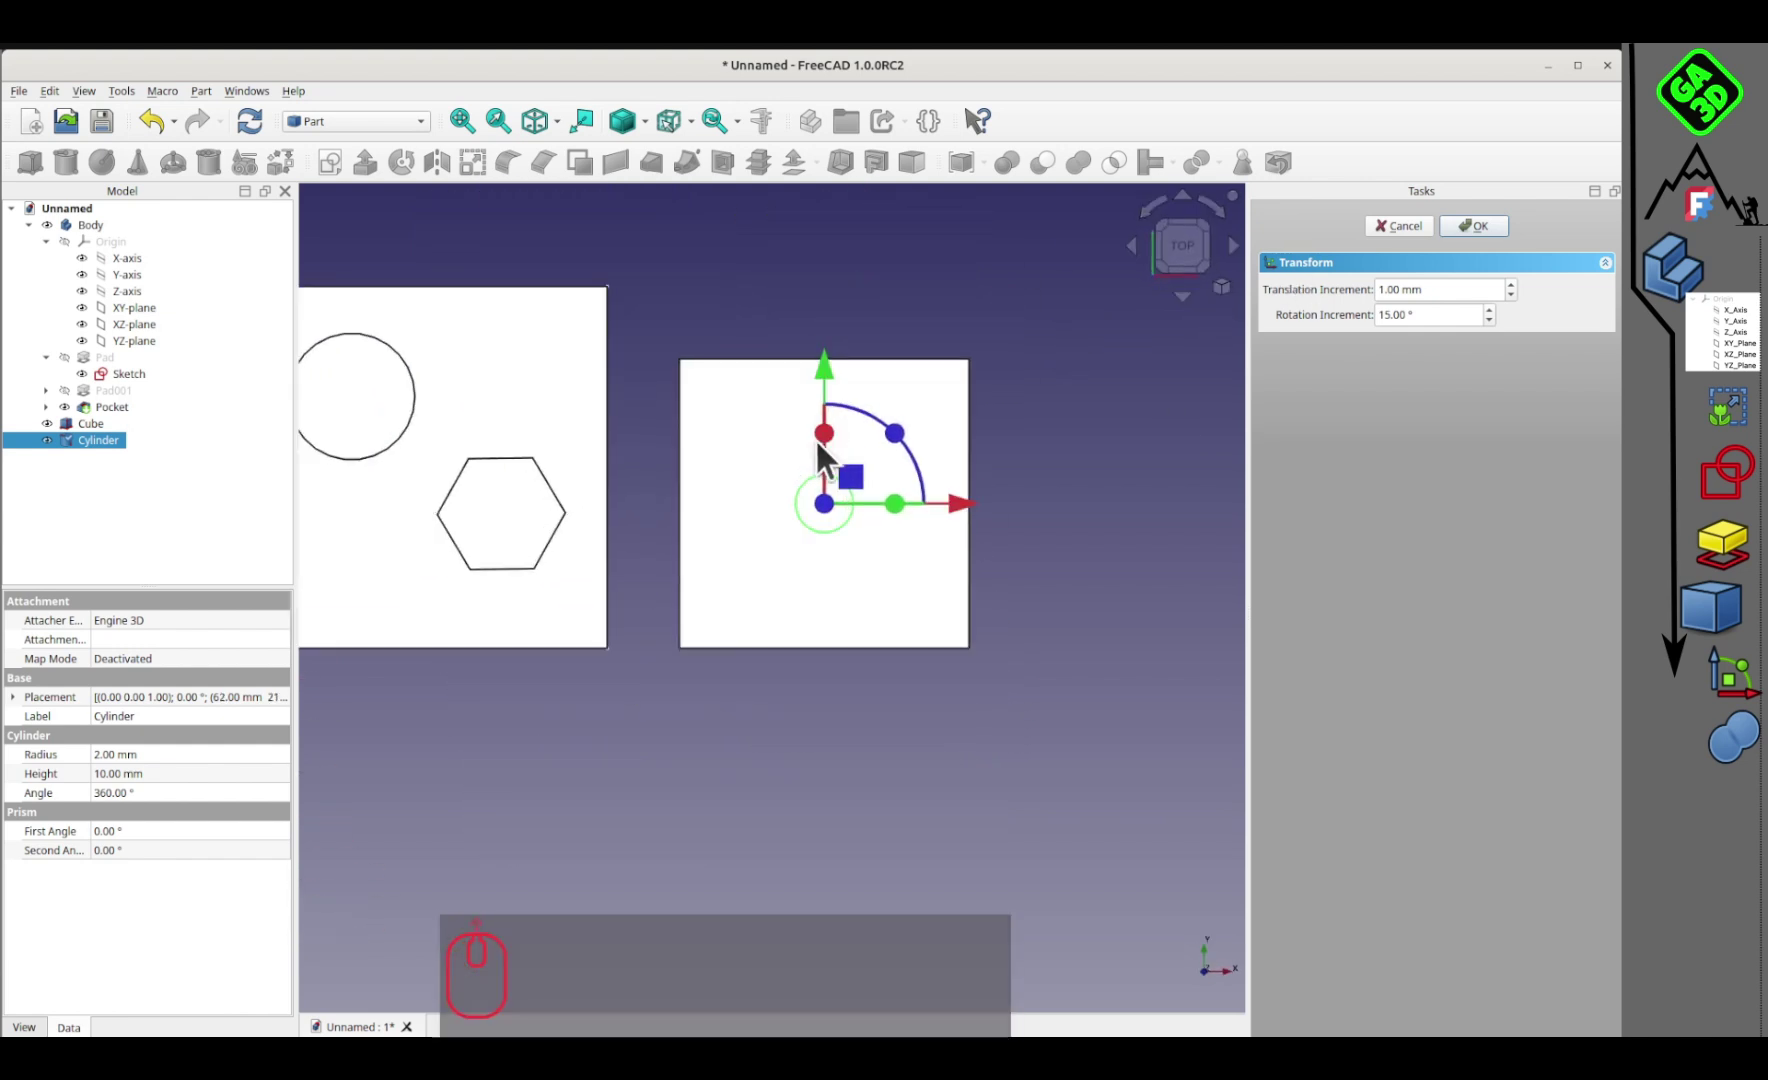
pyautogui.moveTo(858, 485); pyautogui.dragTo(798, 570, button='right')
pyautogui.click(1164, 231)
pyautogui.click(1473, 226)
# Step: Fuse the cube and the cylinder into one solid with the Part Union operation
pyautogui.moveTo(1128, 552); pyautogui.dragTo(899, 485, button='right')
pyautogui.scroll(3, 899, 485)
pyautogui.click(92, 424)
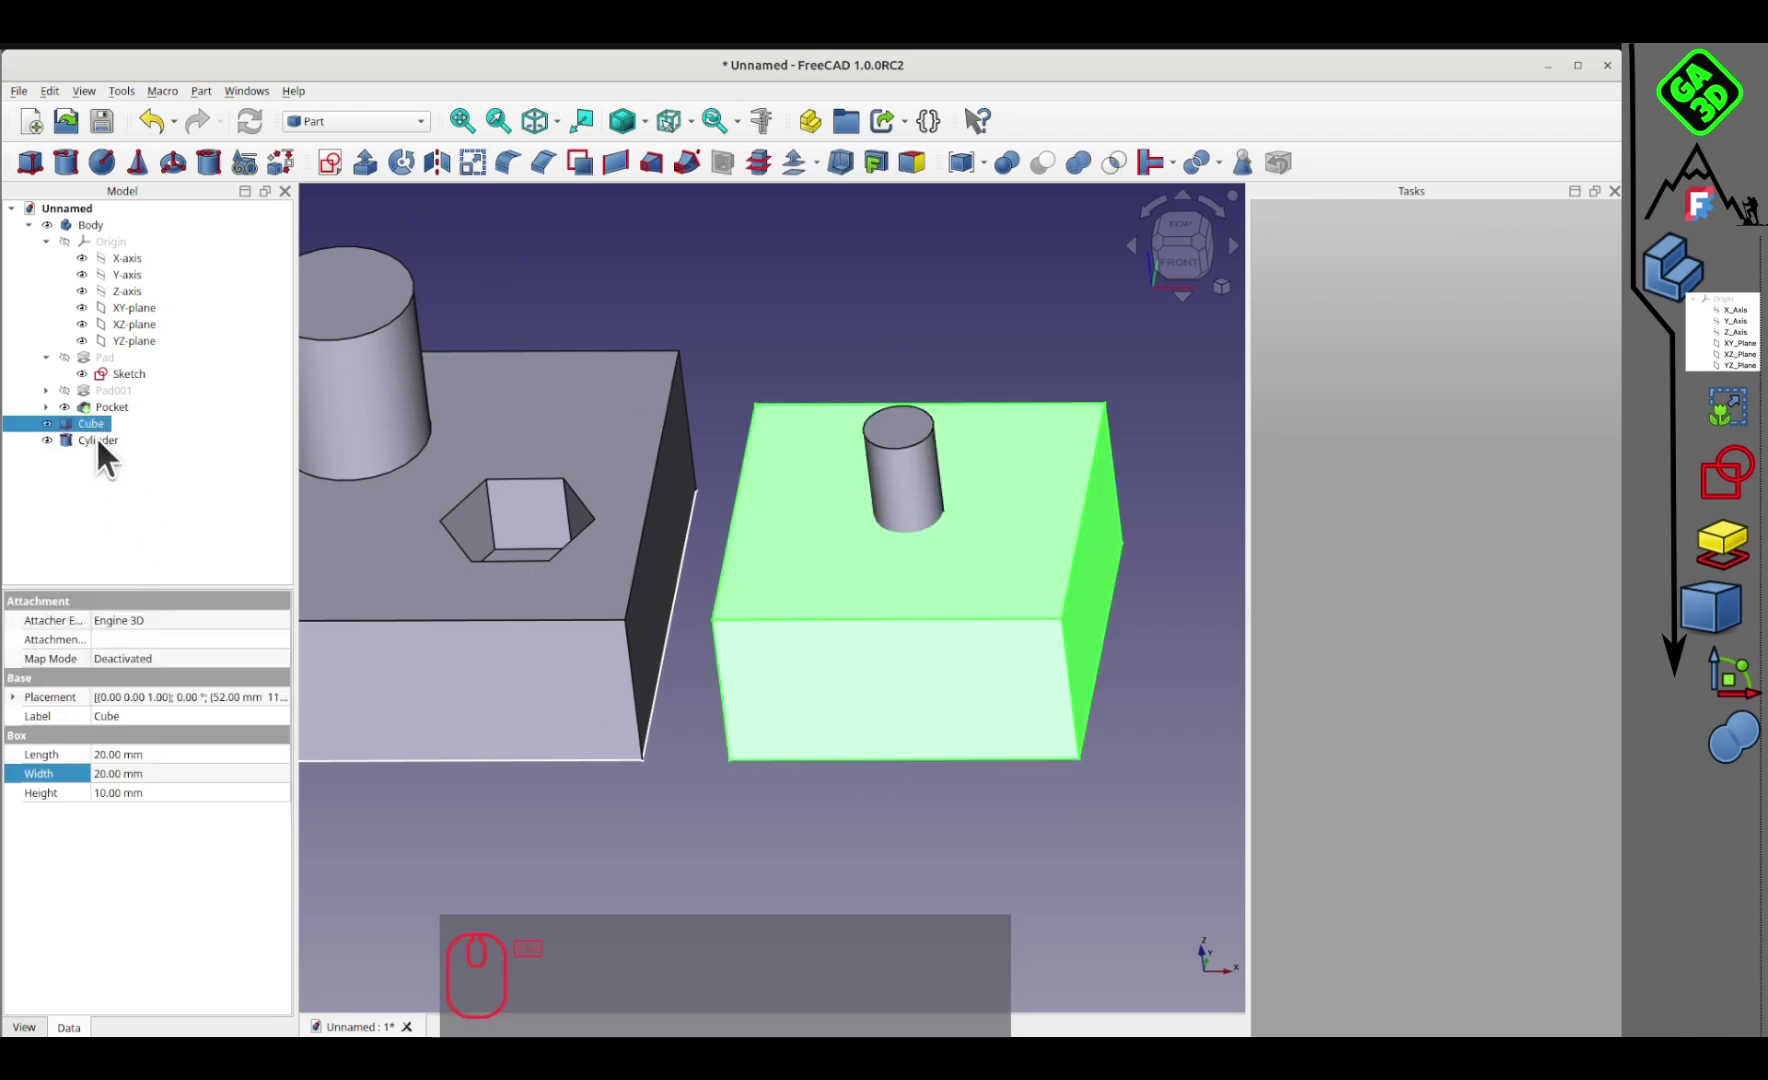
pyautogui.keyDown('ctrl'); pyautogui.click(99, 441); pyautogui.keyUp('ctrl')
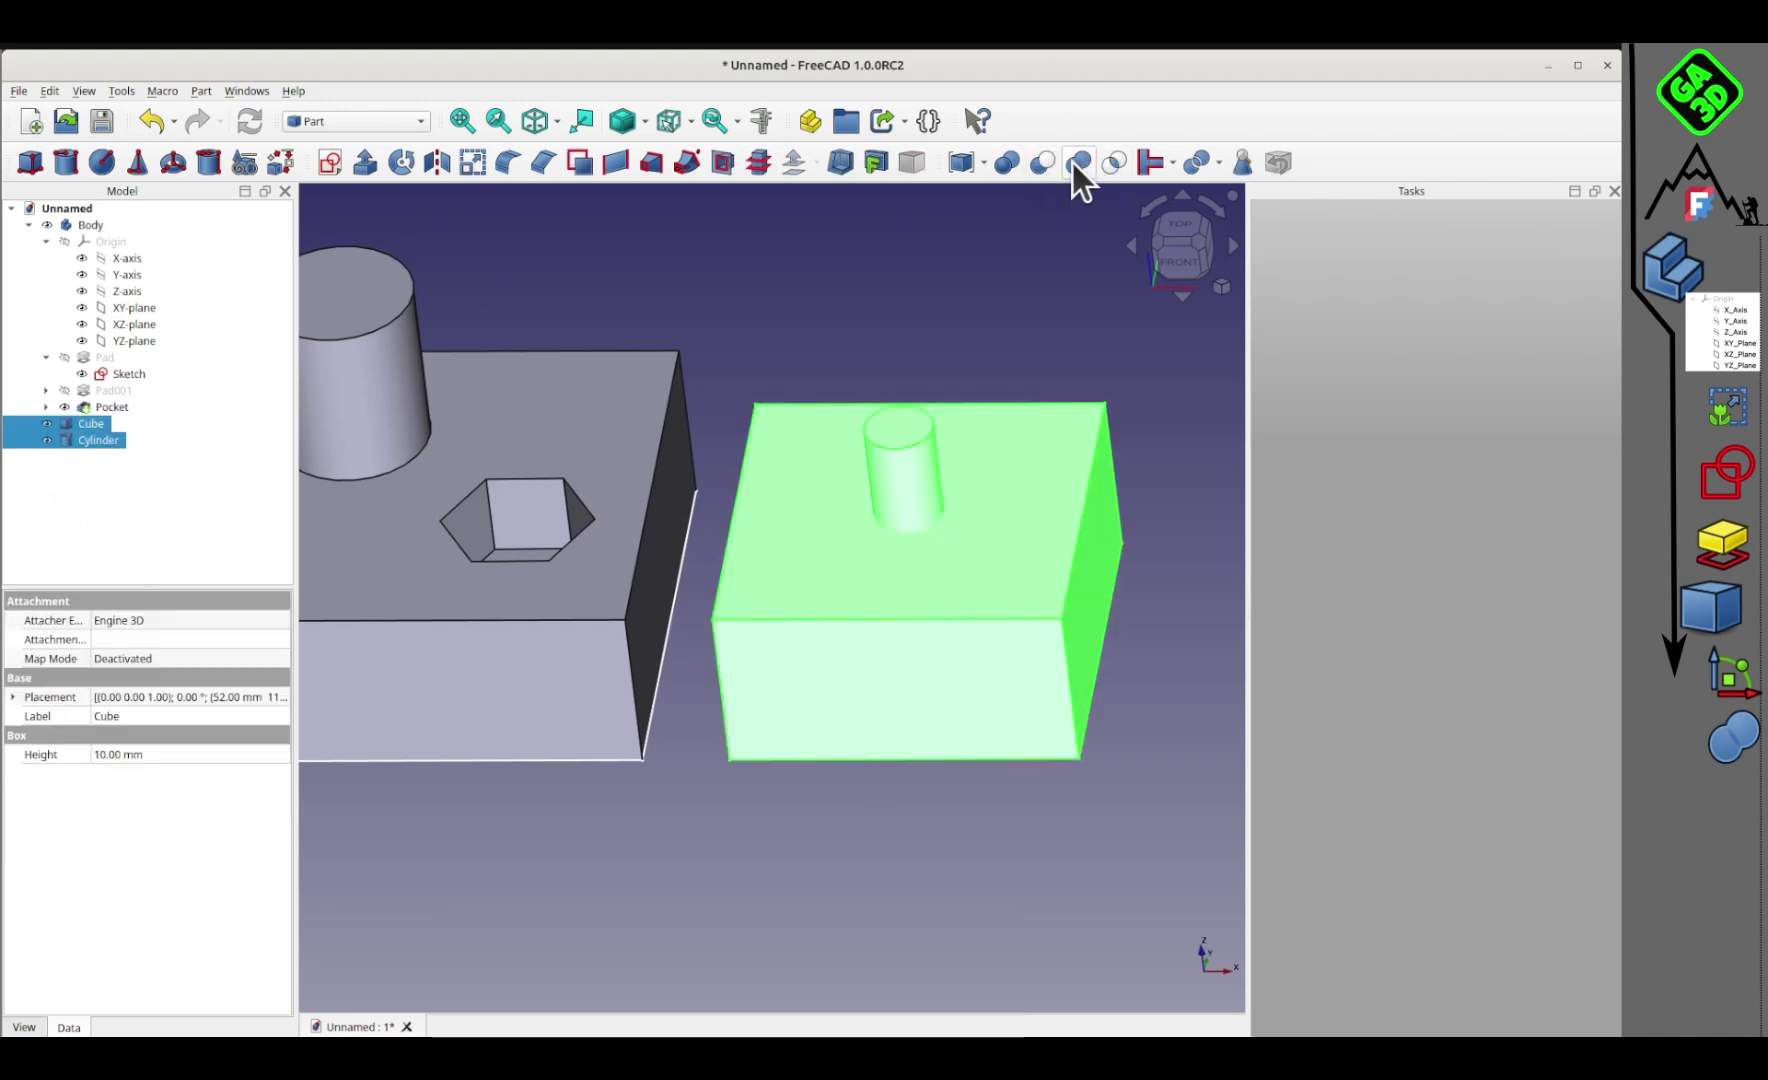
pyautogui.click(1078, 162)
# Step: Try to move the fused cube and cylinder as one object with Transform, and cancel the move
pyautogui.rightClick(100, 426)
pyautogui.click(130, 457)
pyautogui.scroll(-3, 1195, 580)
pyautogui.scroll(-2, 1186, 562)
pyautogui.moveTo(690, 664)
pyautogui.mouseDown()
pyautogui.moveTo(674, 728)
pyautogui.moveTo(693, 676)
pyautogui.mouseUp()
pyautogui.click(1406, 226)
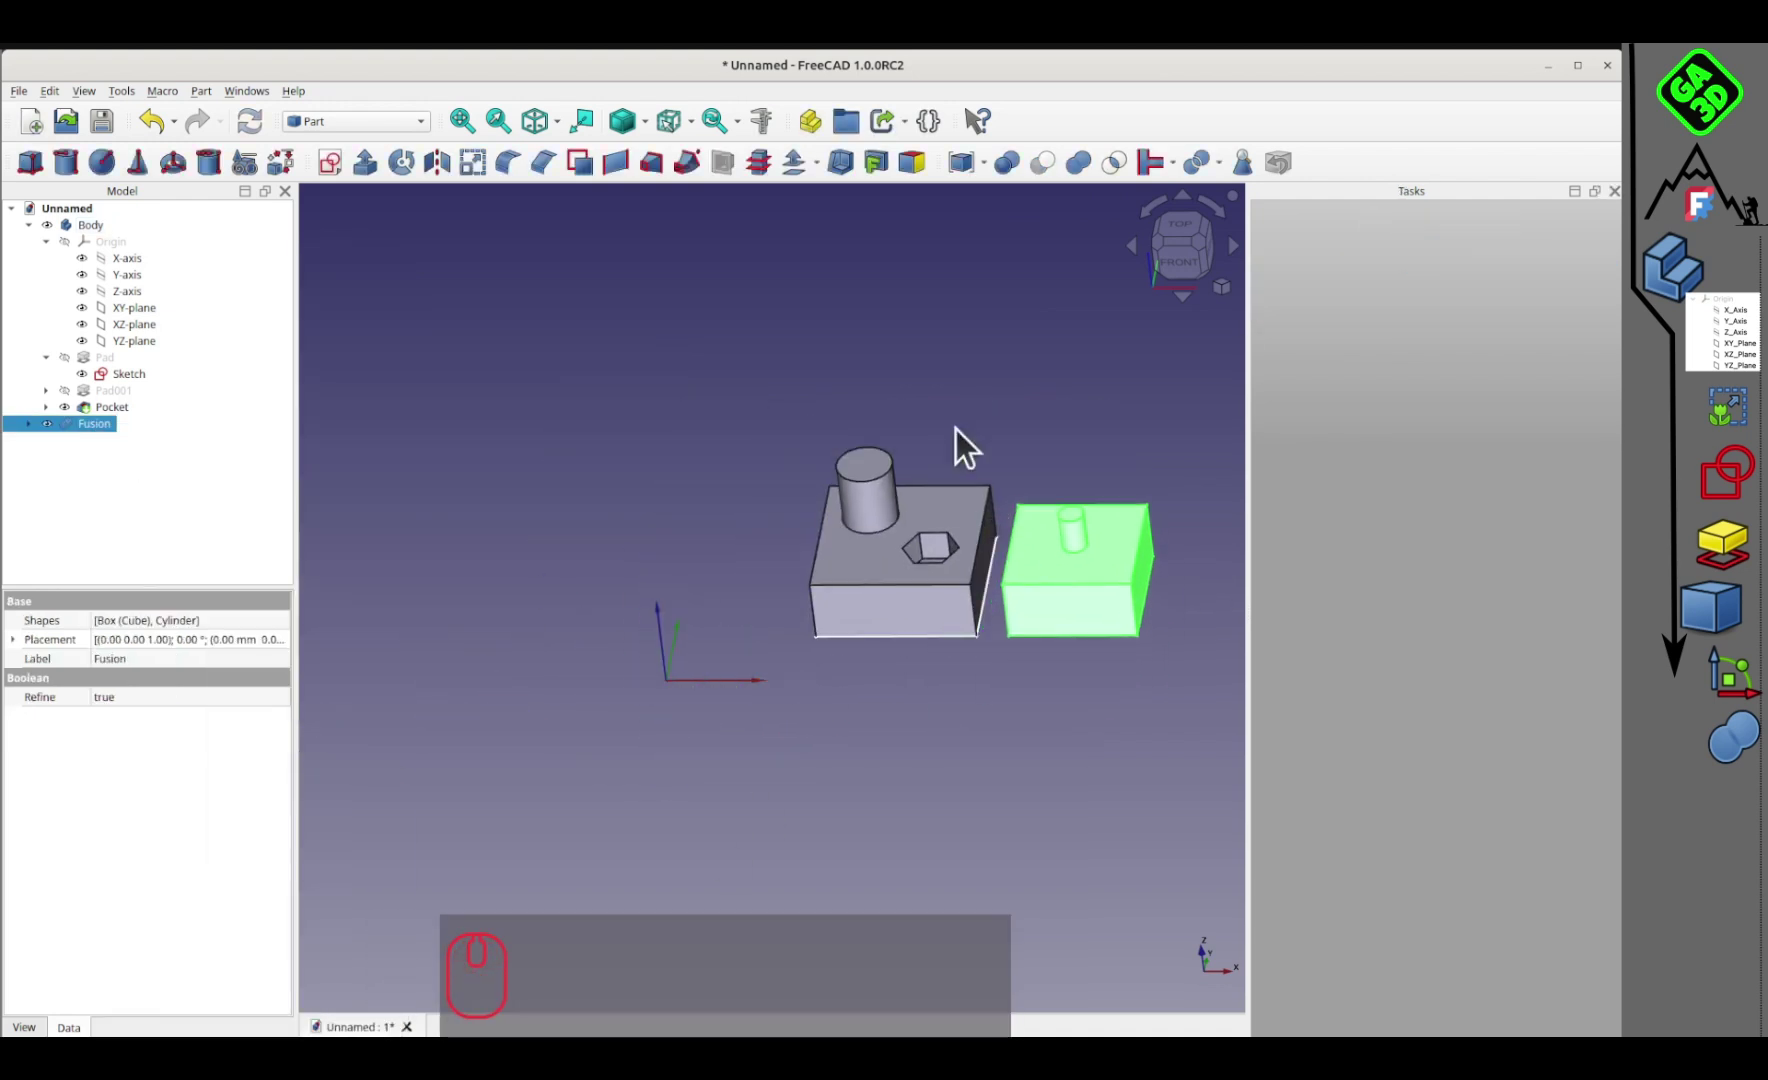
# Step: Undo the union of the cube and the cylinder
pyautogui.click(966, 418)
pyautogui.scroll(3, 1078, 433)
pyautogui.moveTo(1084, 529); pyautogui.dragTo(1023, 469, button='middle')
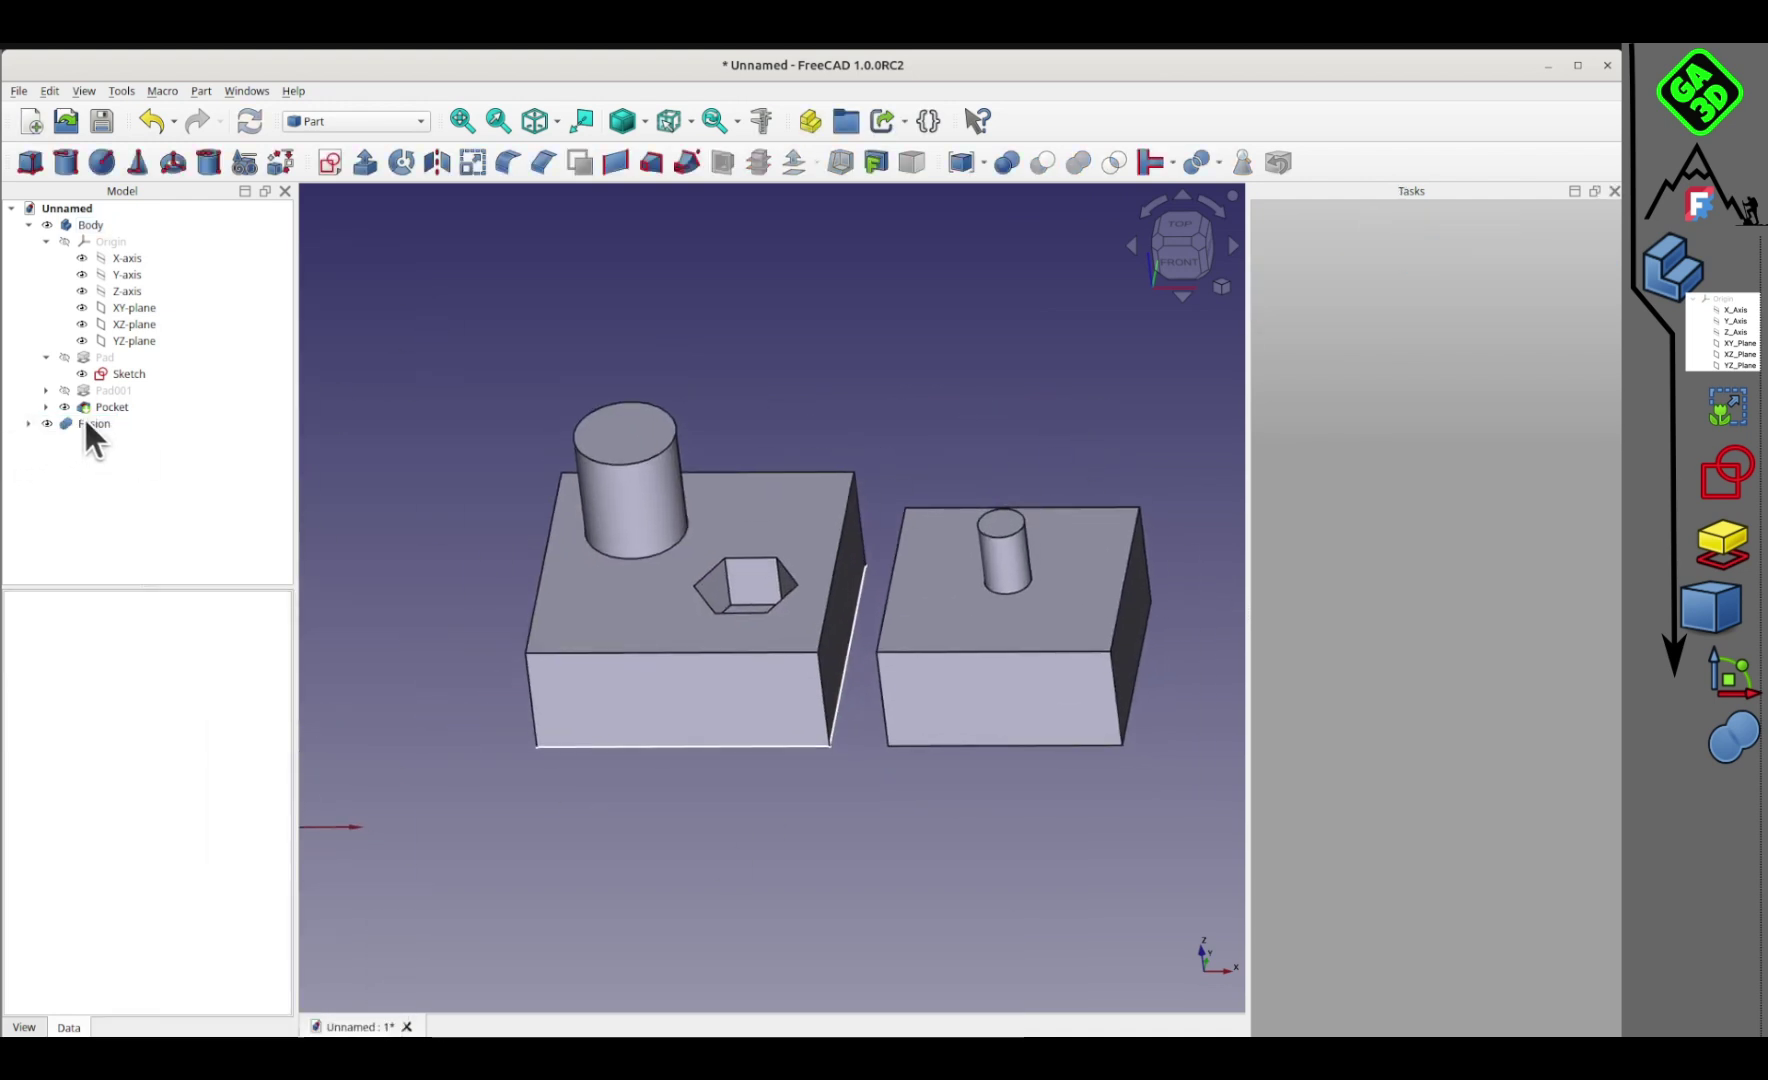
pyautogui.click(152, 119)
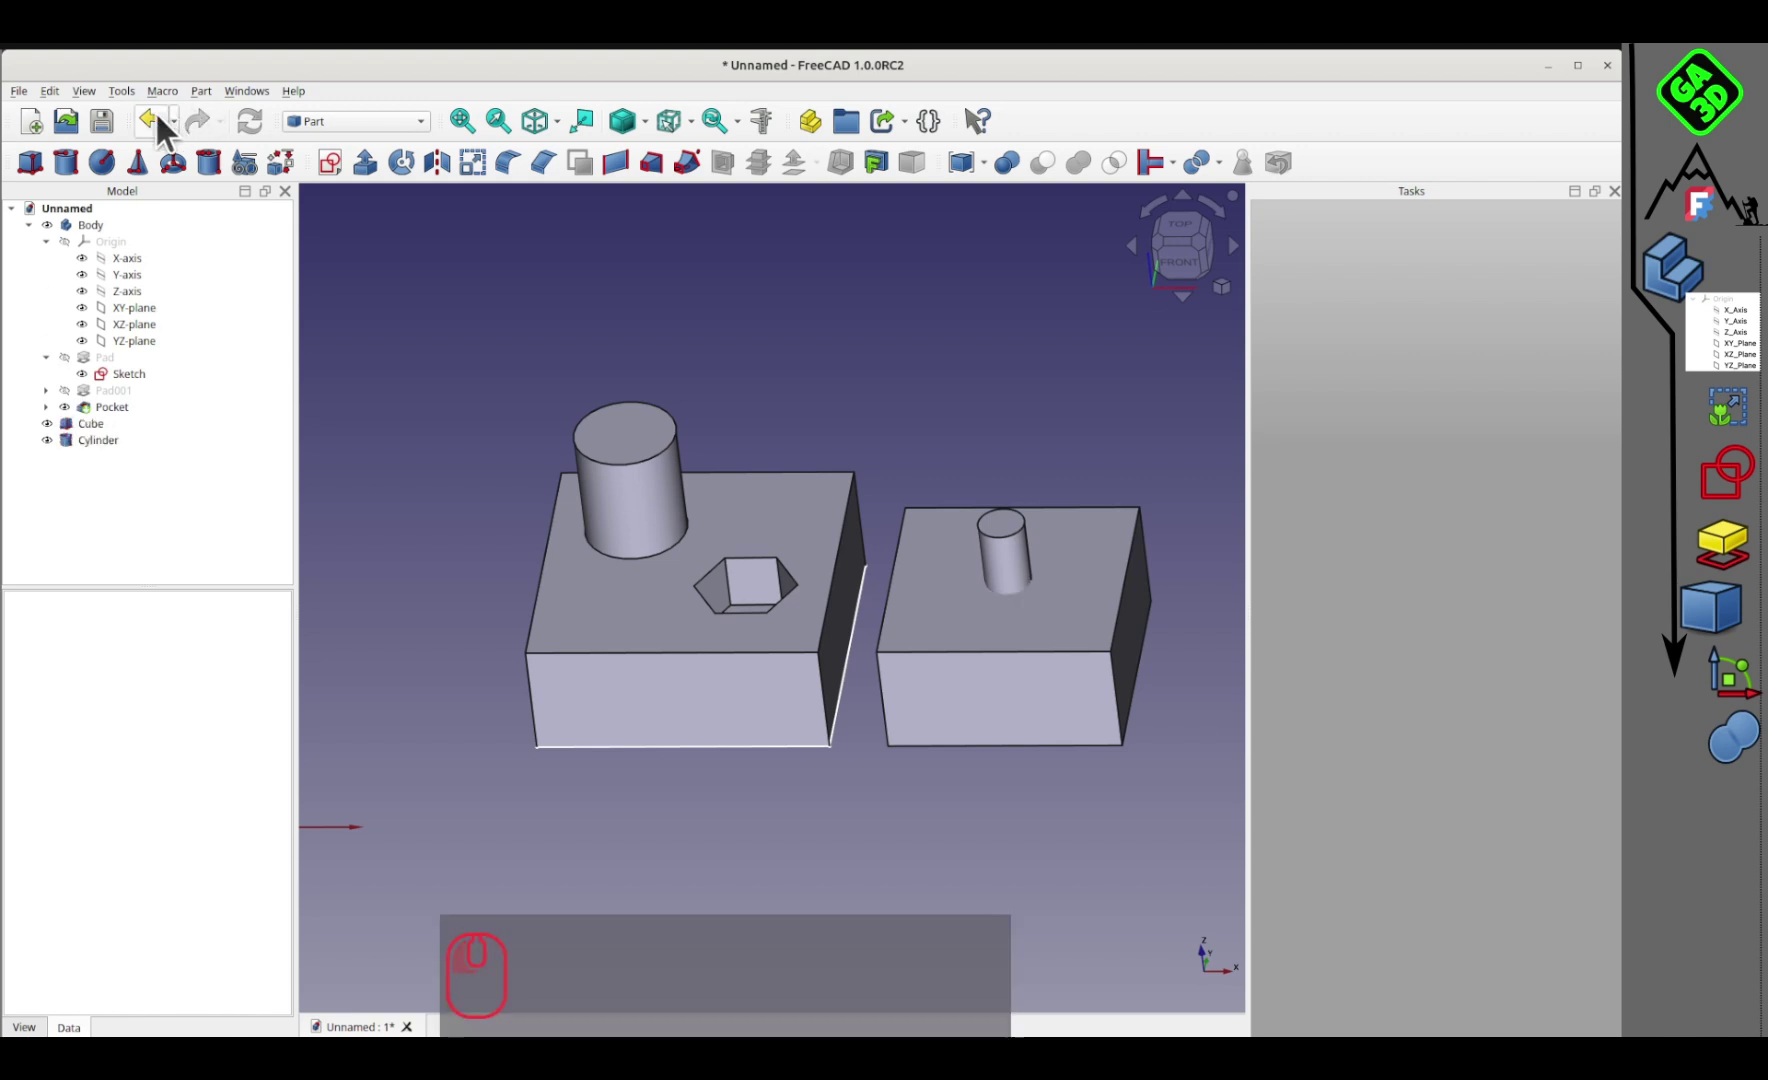
# Step: Subtract the cylinder from the cube with the Part Cut operation
pyautogui.click(99, 427)
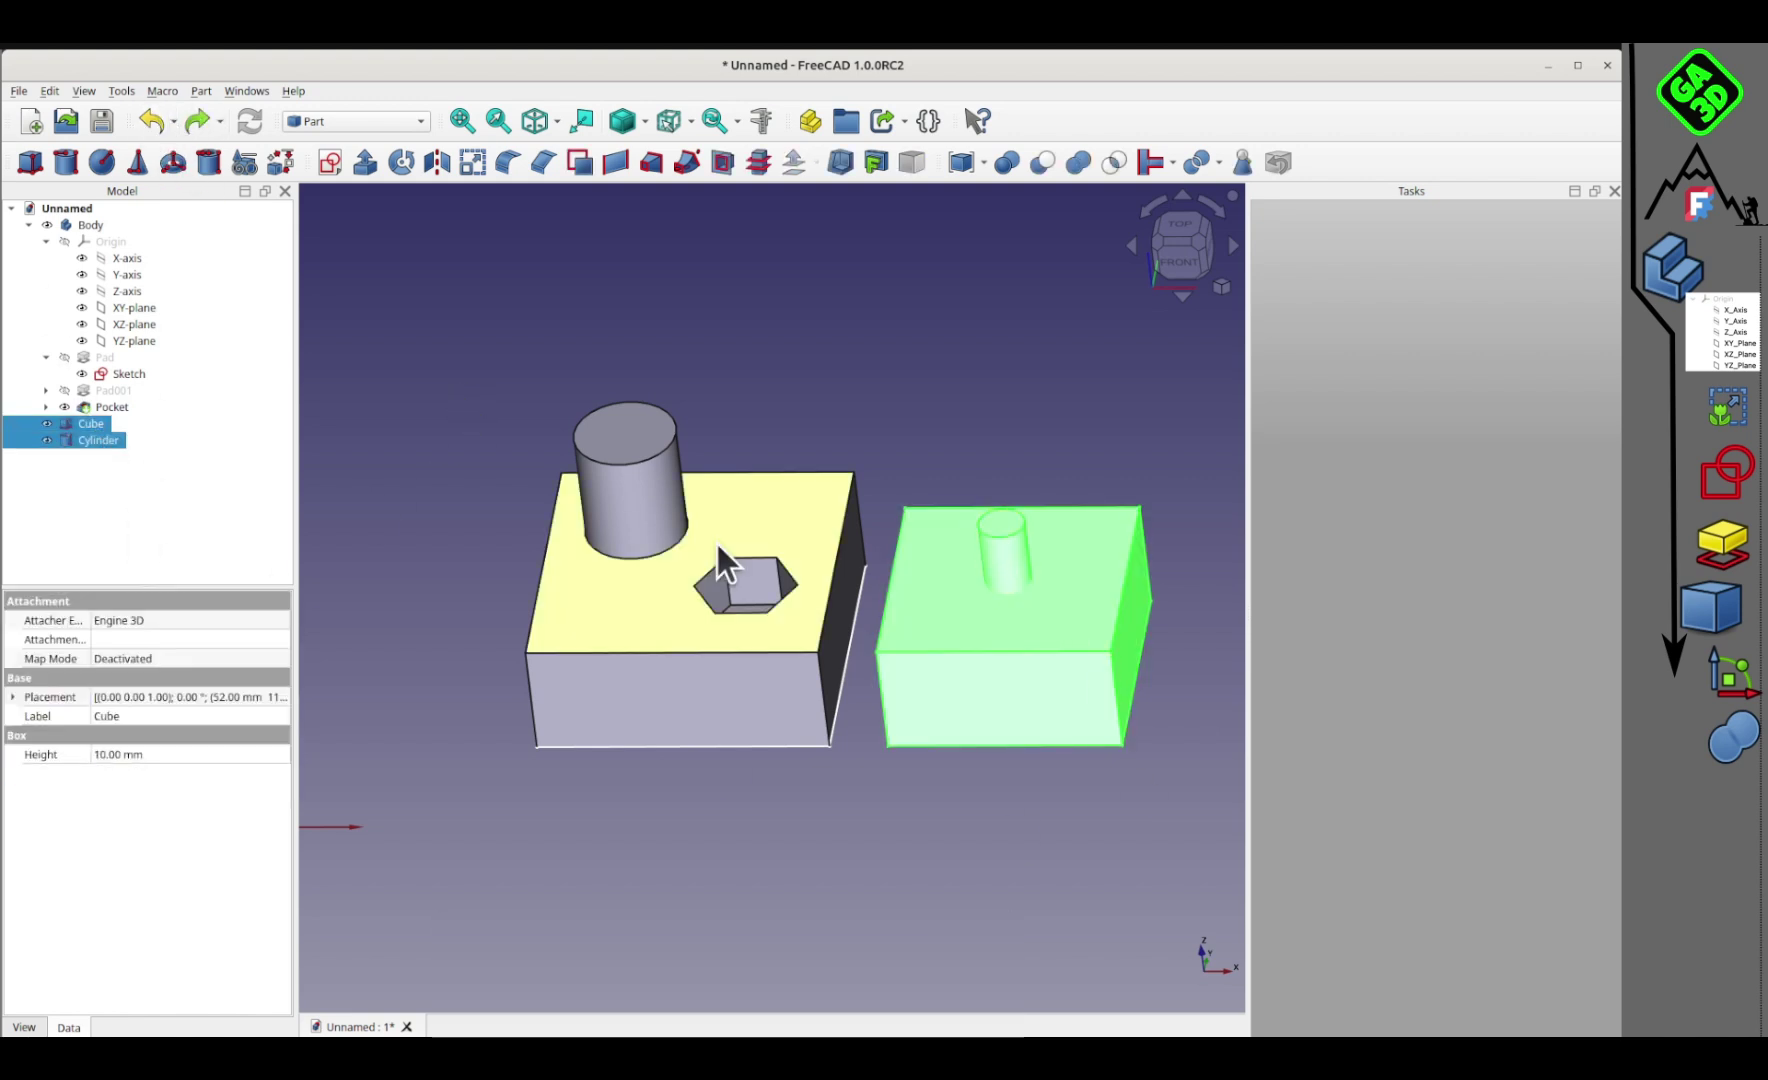
pyautogui.click(1046, 160)
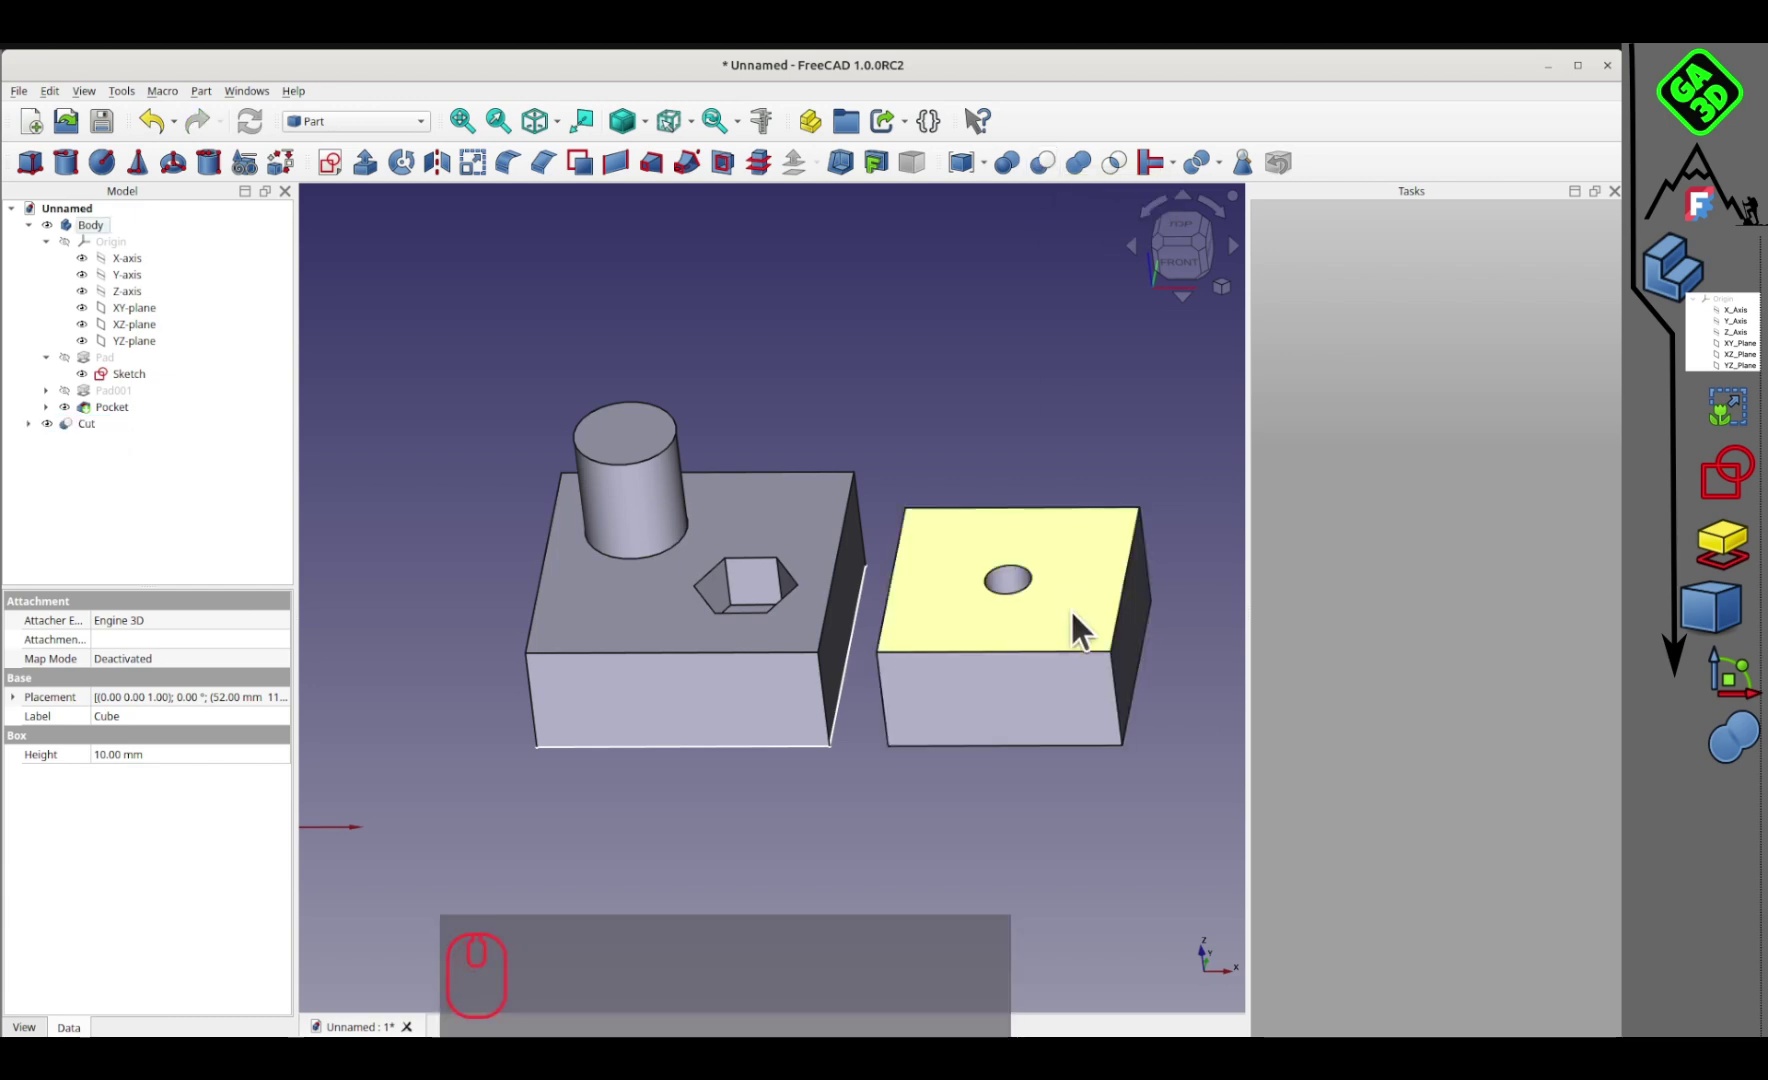
pyautogui.moveTo(1044, 532); pyautogui.dragTo(1003, 438, button='middle')
pyautogui.scroll(4, 1003, 438)
pyautogui.moveTo(1141, 522); pyautogui.dragTo(900, 520, button='middle')
pyautogui.scroll(-4, 709, 483)
pyautogui.moveTo(709, 483); pyautogui.dragTo(813, 476, button='middle')
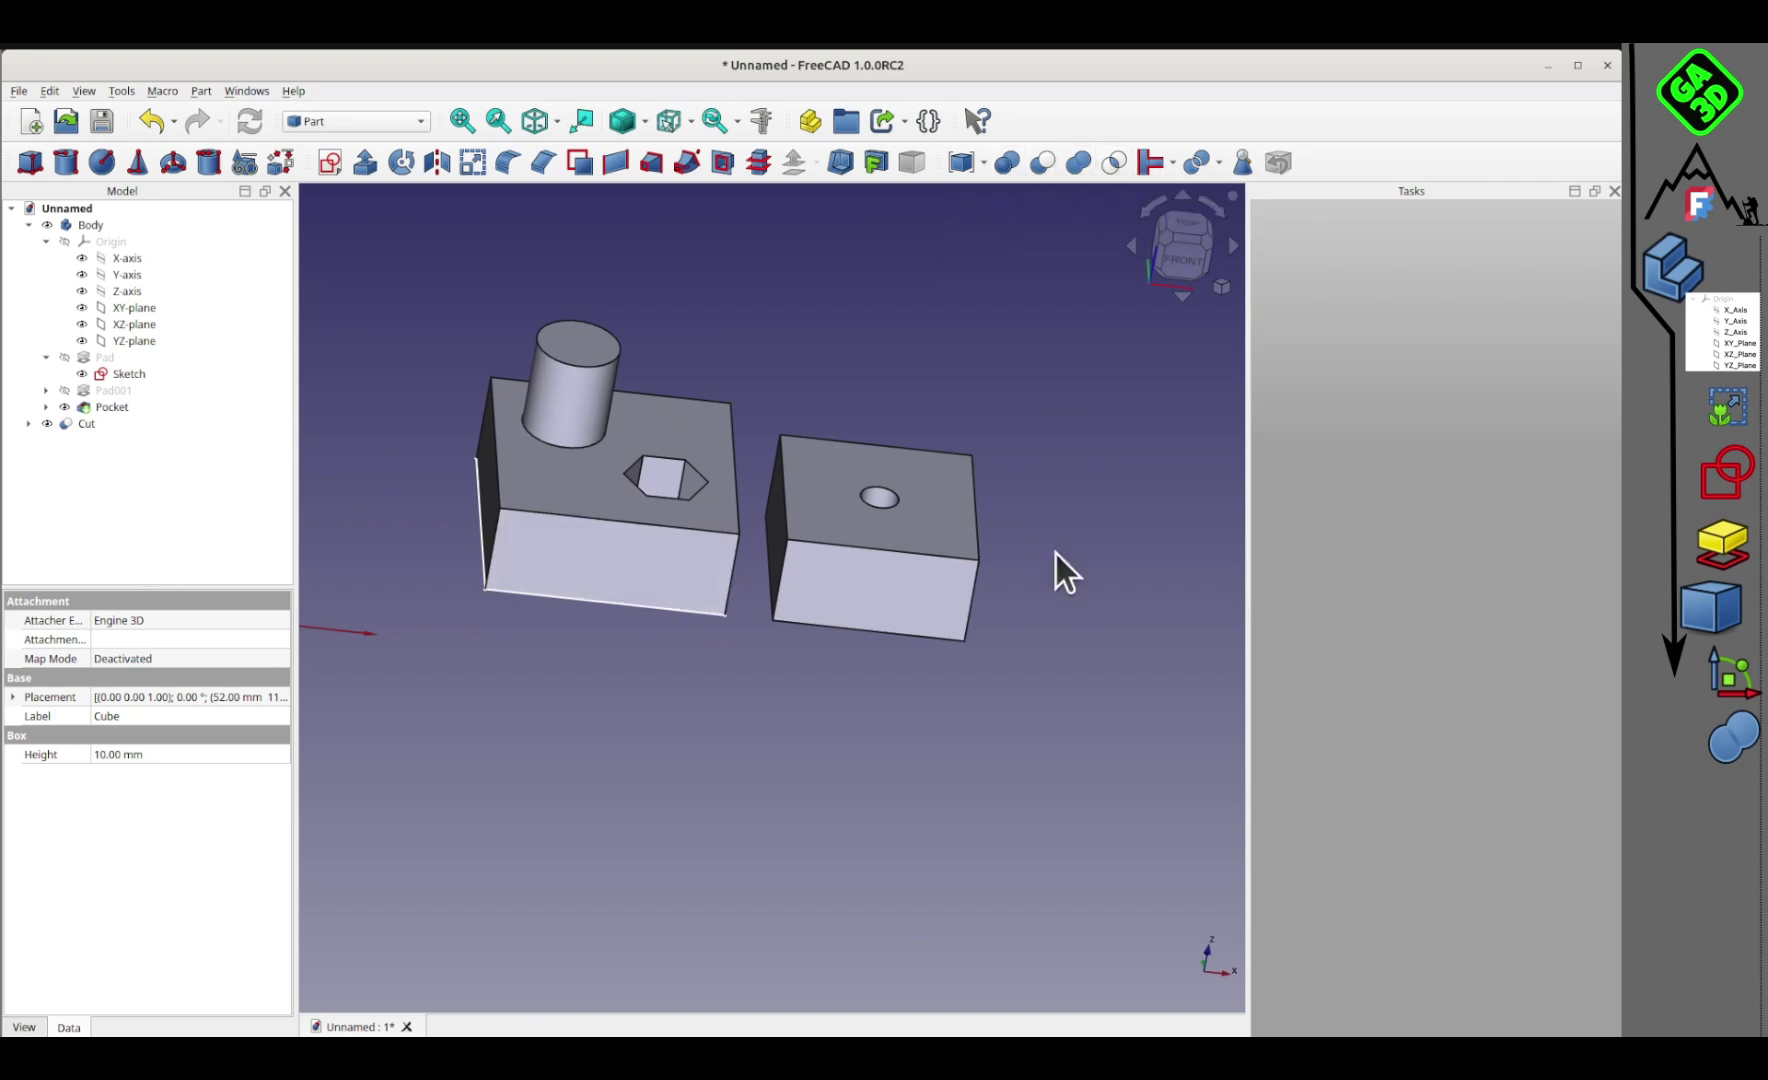
# Step: Examine the body and the drilled block from several angles
pyautogui.click(873, 556)
pyautogui.moveTo(873, 556); pyautogui.dragTo(996, 425)
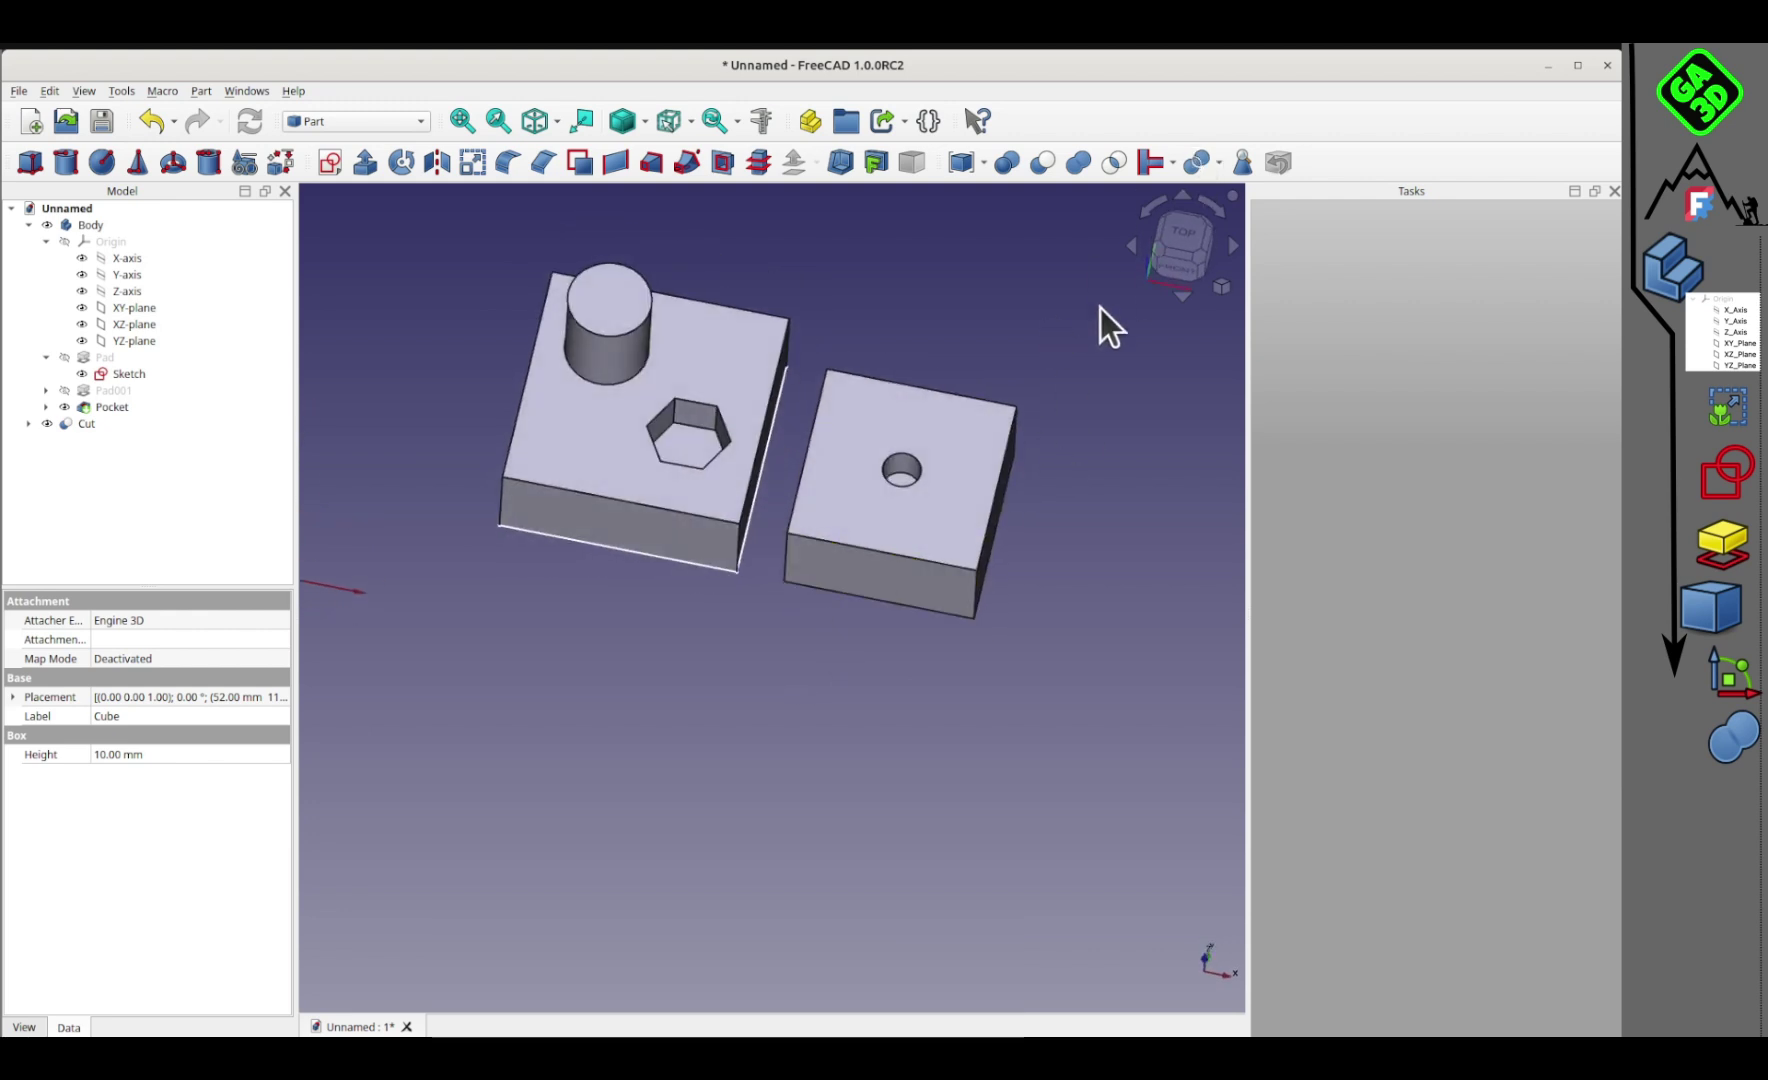
pyautogui.moveTo(706, 582); pyautogui.dragTo(580, 311)
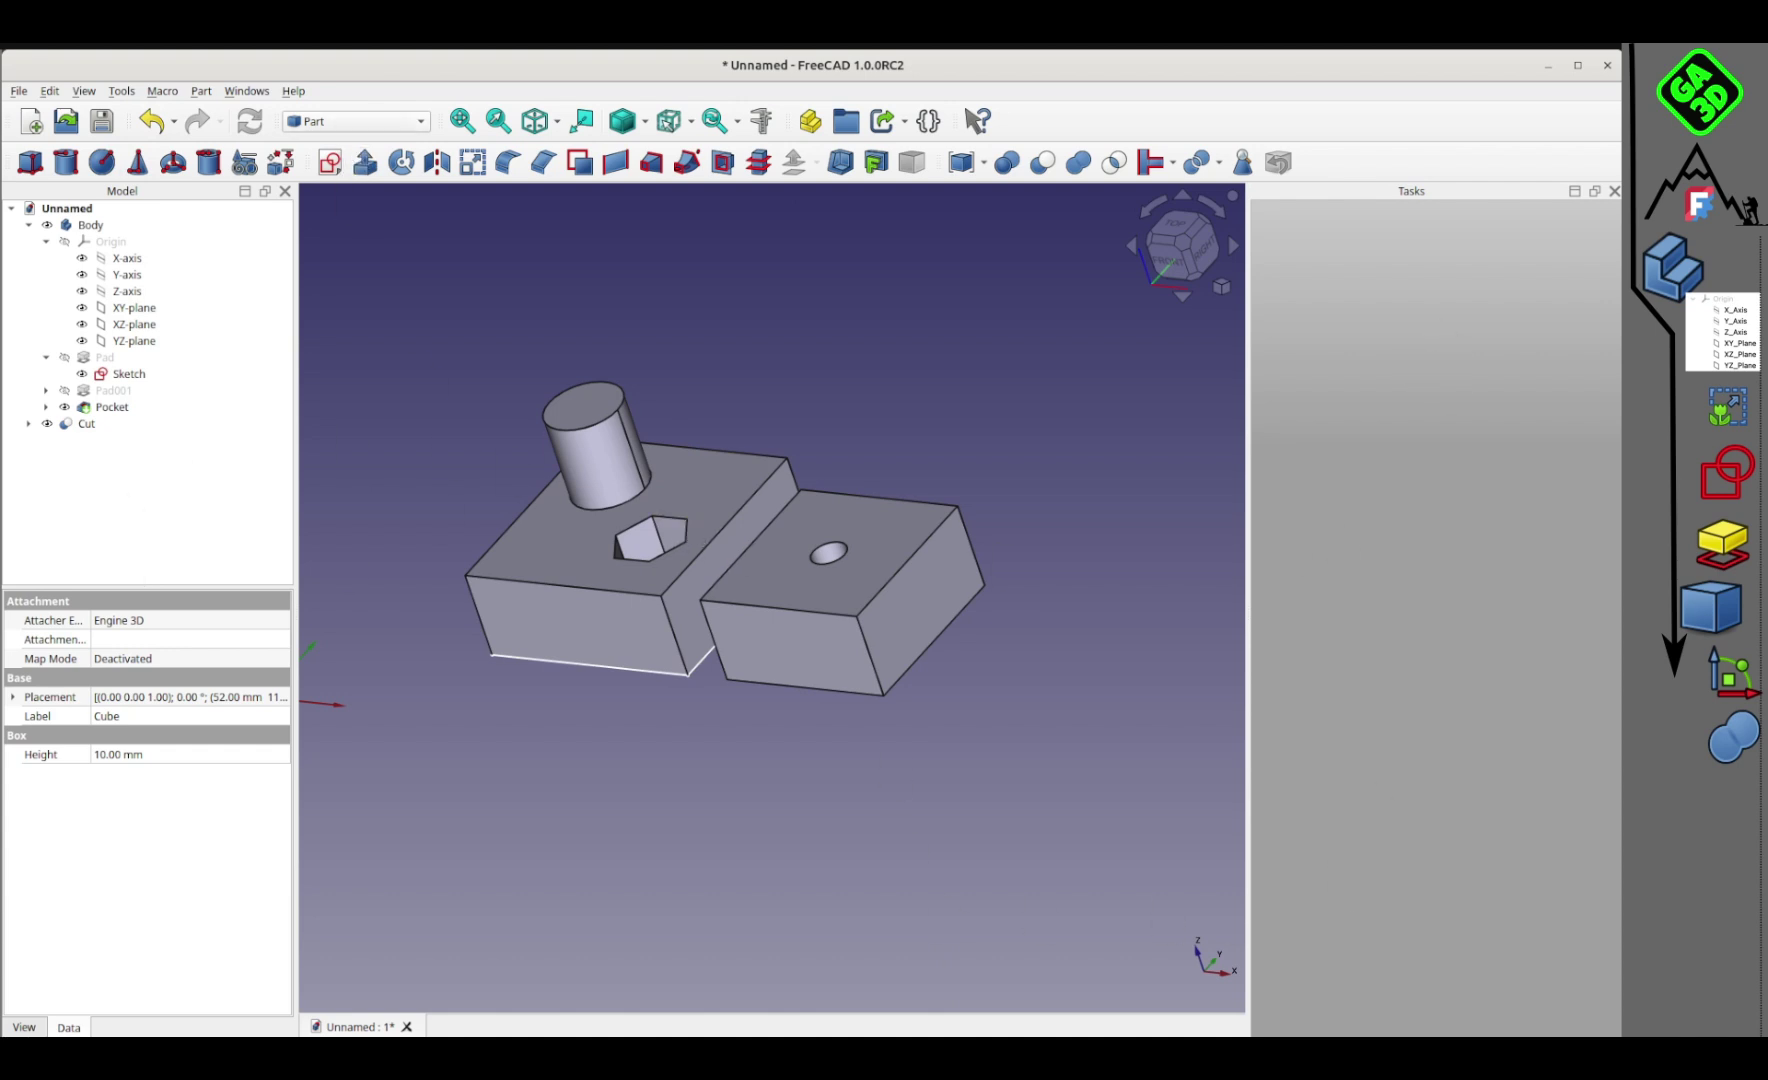
pyautogui.moveTo(815, 510); pyautogui.dragTo(864, 655, button='middle')
pyautogui.click(1178, 222)
pyautogui.moveTo(697, 695); pyautogui.dragTo(653, 595, button='middle')
pyautogui.moveTo(653, 595); pyautogui.dragTo(630, 590)
# Step: Move the Cut block -5 mm along X with Transform so it touches the body's side
pyautogui.click(90, 224)
pyautogui.click(86, 423)
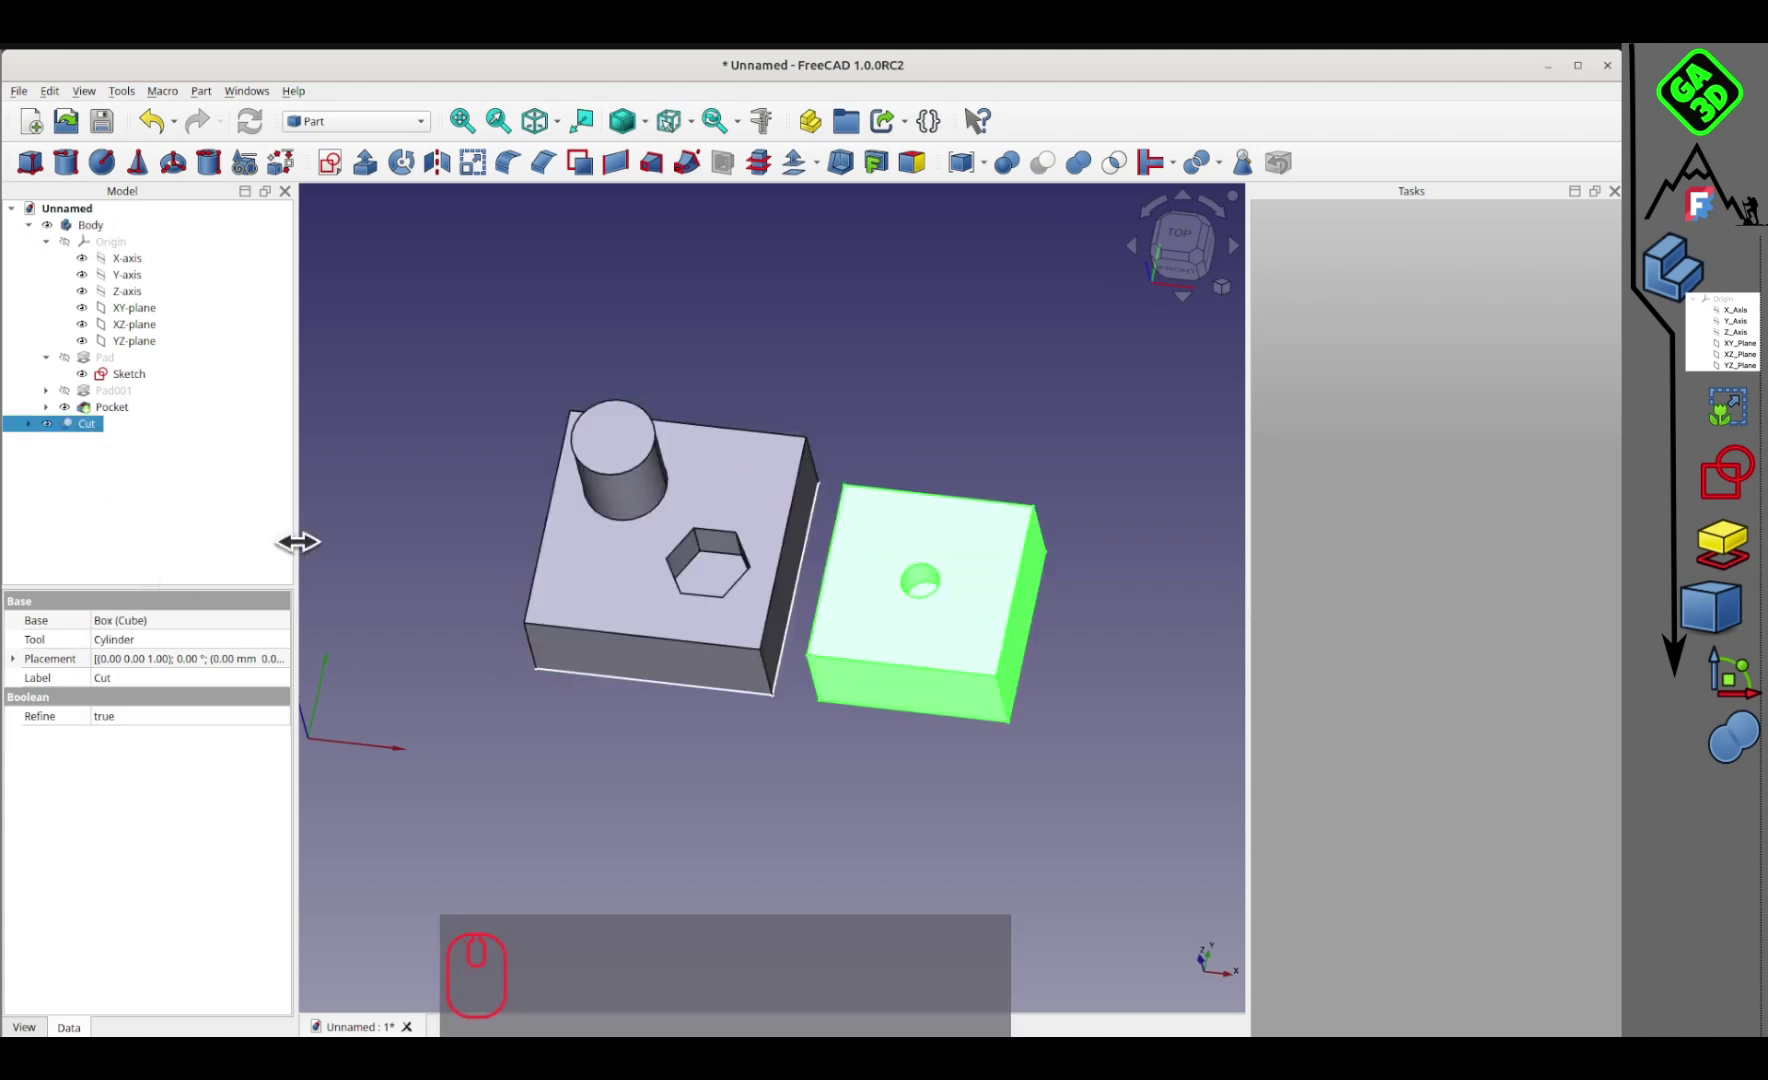
pyautogui.click(316, 544)
pyautogui.rightClick(79, 423)
pyautogui.click(122, 446)
pyautogui.moveTo(331, 734); pyautogui.dragTo(298, 718)
pyautogui.click(1181, 235)
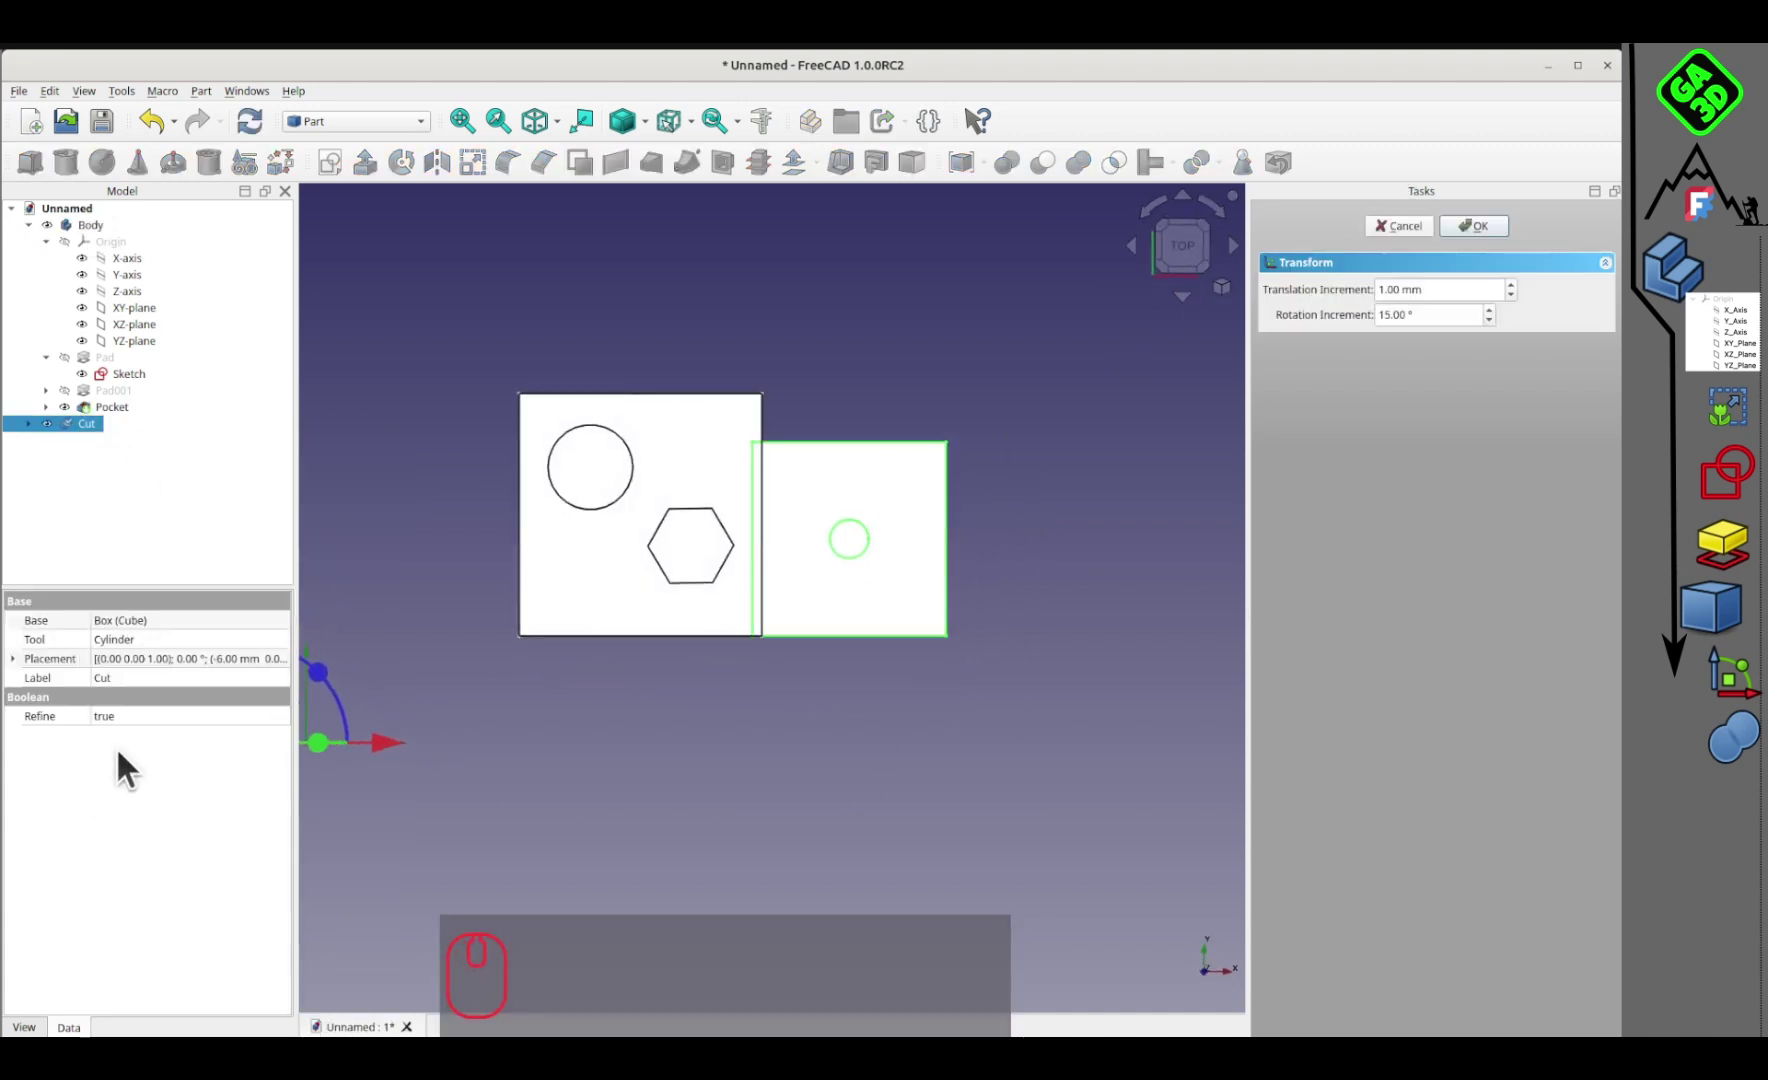
pyautogui.moveTo(309, 710); pyautogui.dragTo(526, 698, button='middle')
pyautogui.press('0')
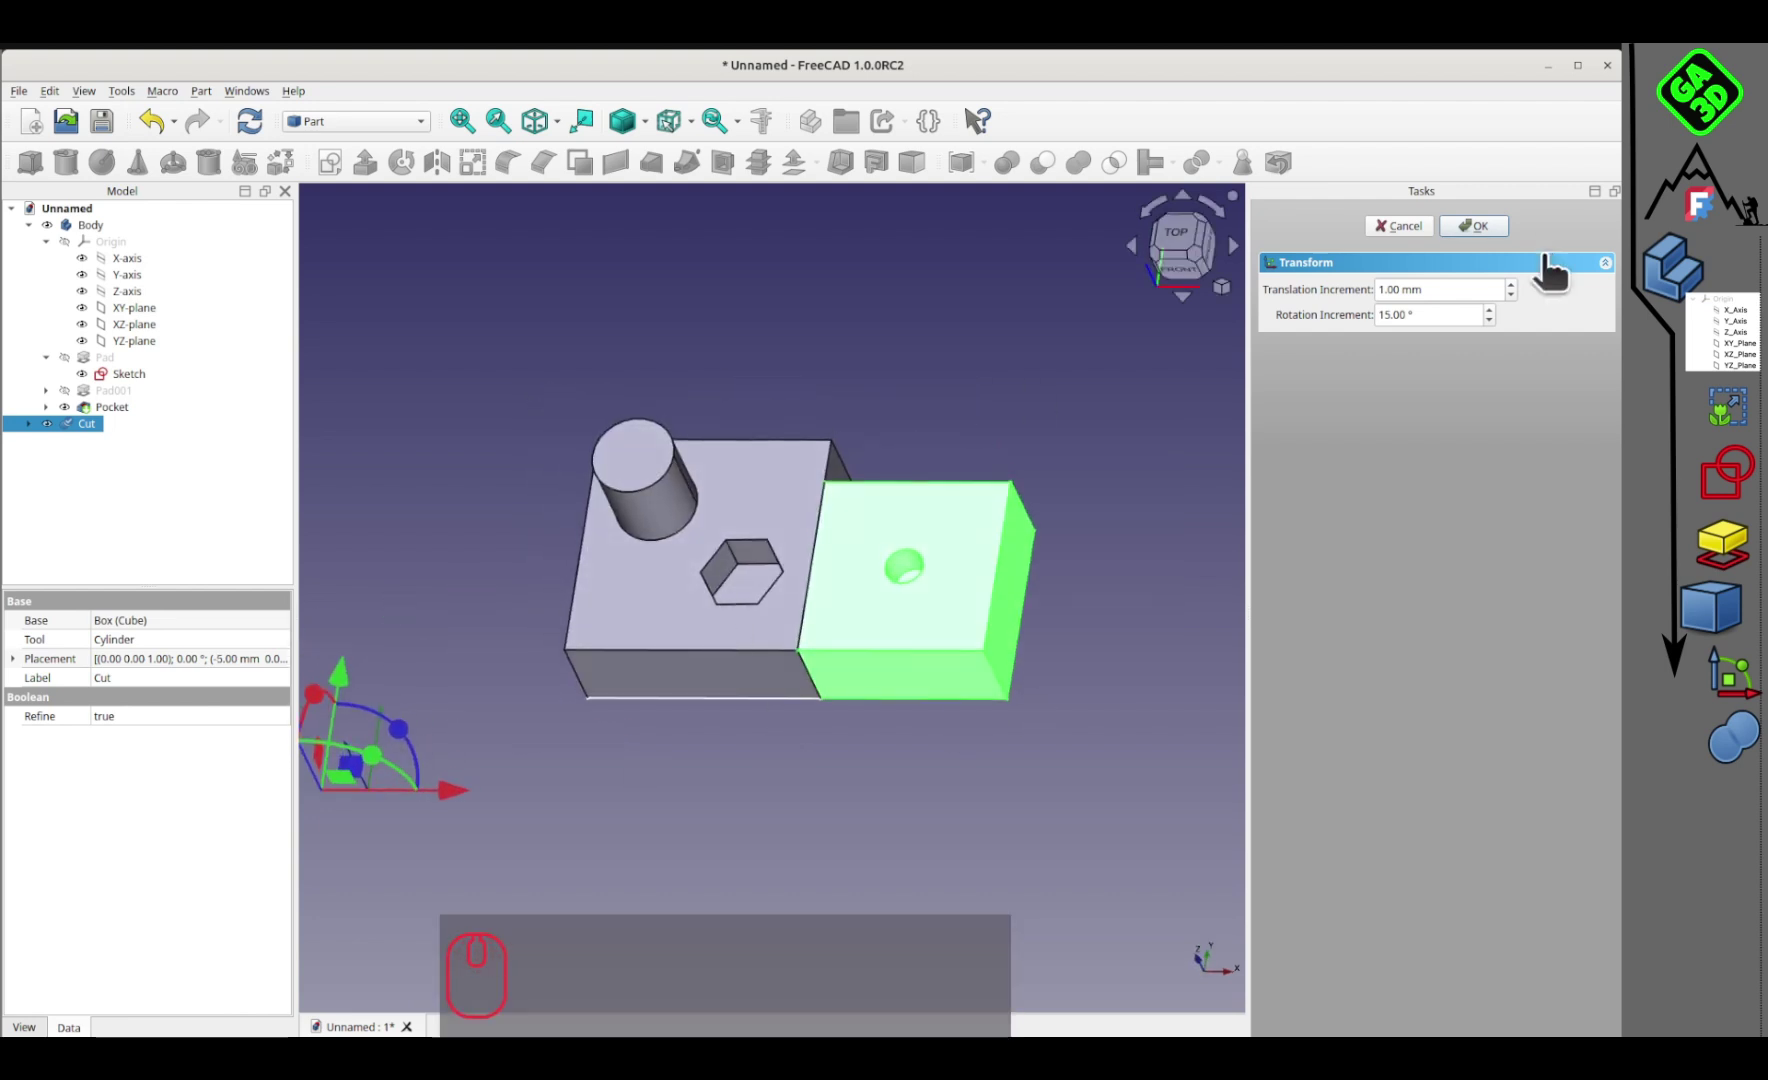
pyautogui.click(1474, 225)
# Step: Fuse the Part Design body and the Cut block into one solid and select the result
pyautogui.click(86, 224)
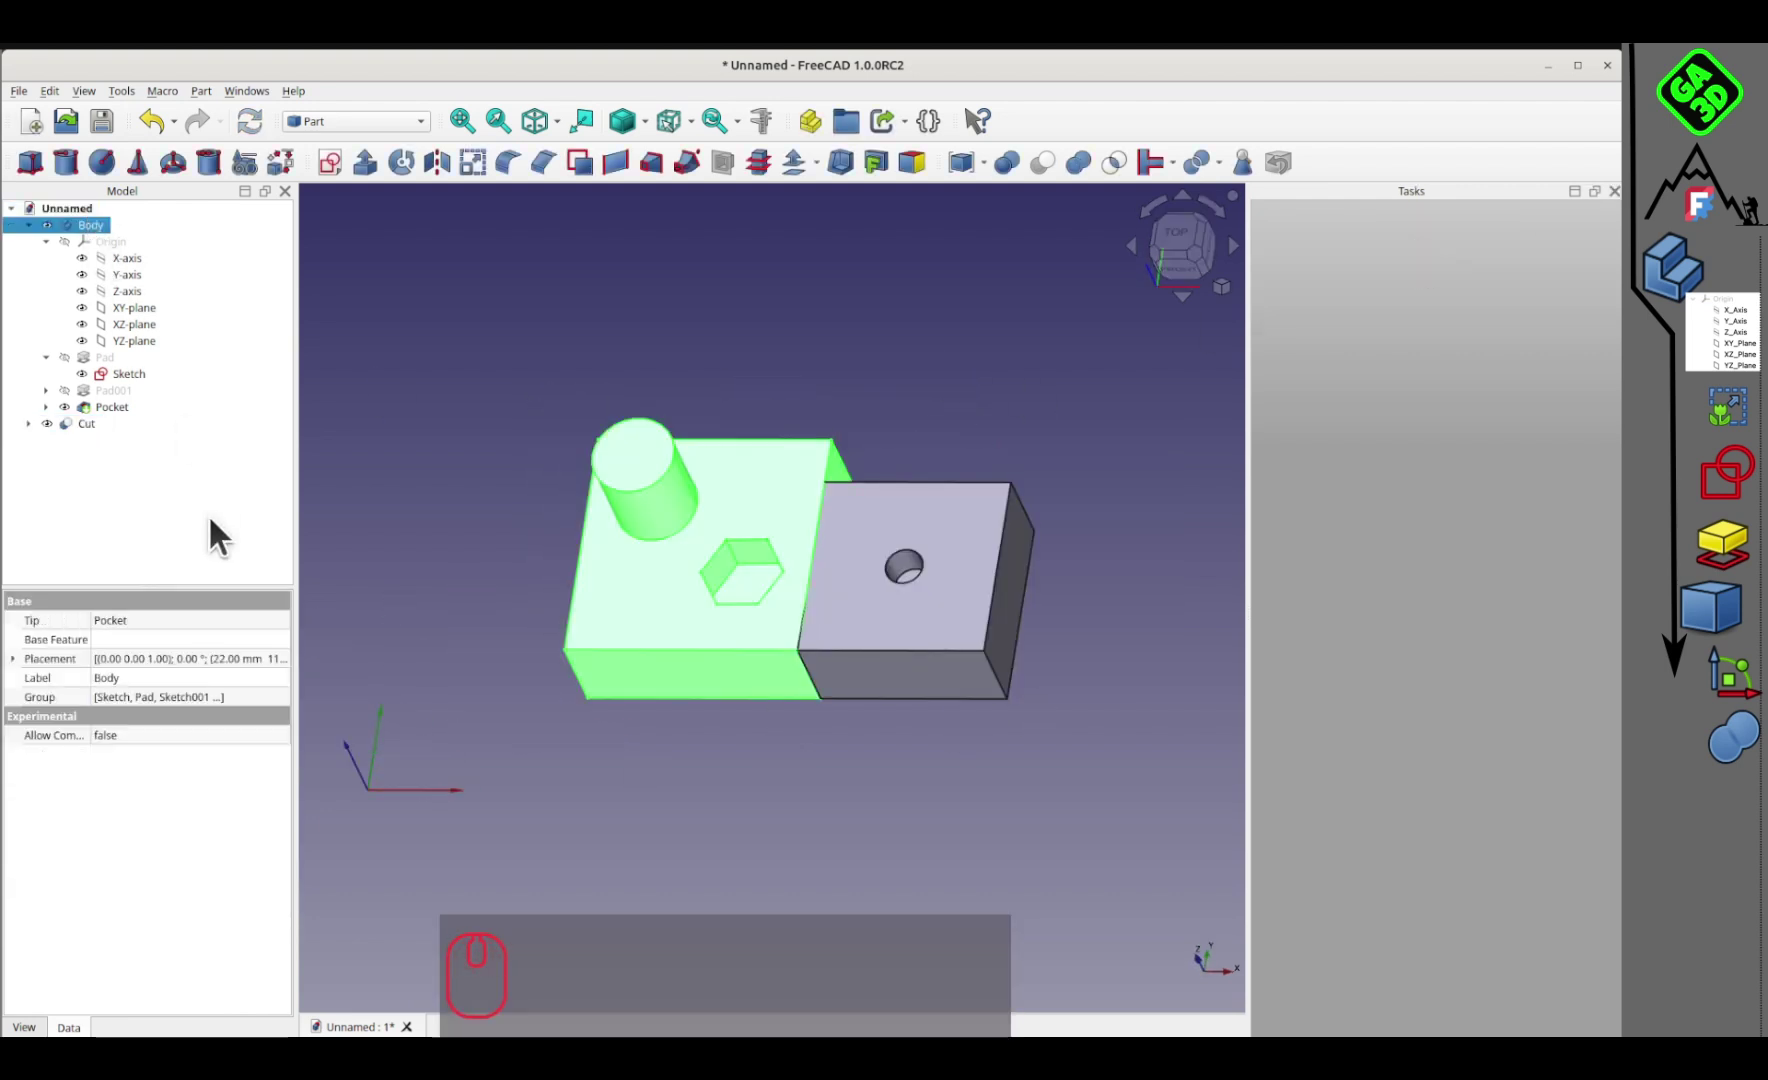
pyautogui.keyDown('ctrl'); pyautogui.click(86, 423); pyautogui.keyUp('ctrl')
pyautogui.click(1078, 162)
pyautogui.moveTo(916, 573); pyautogui.dragTo(829, 784, button='middle')
pyautogui.click(90, 225)
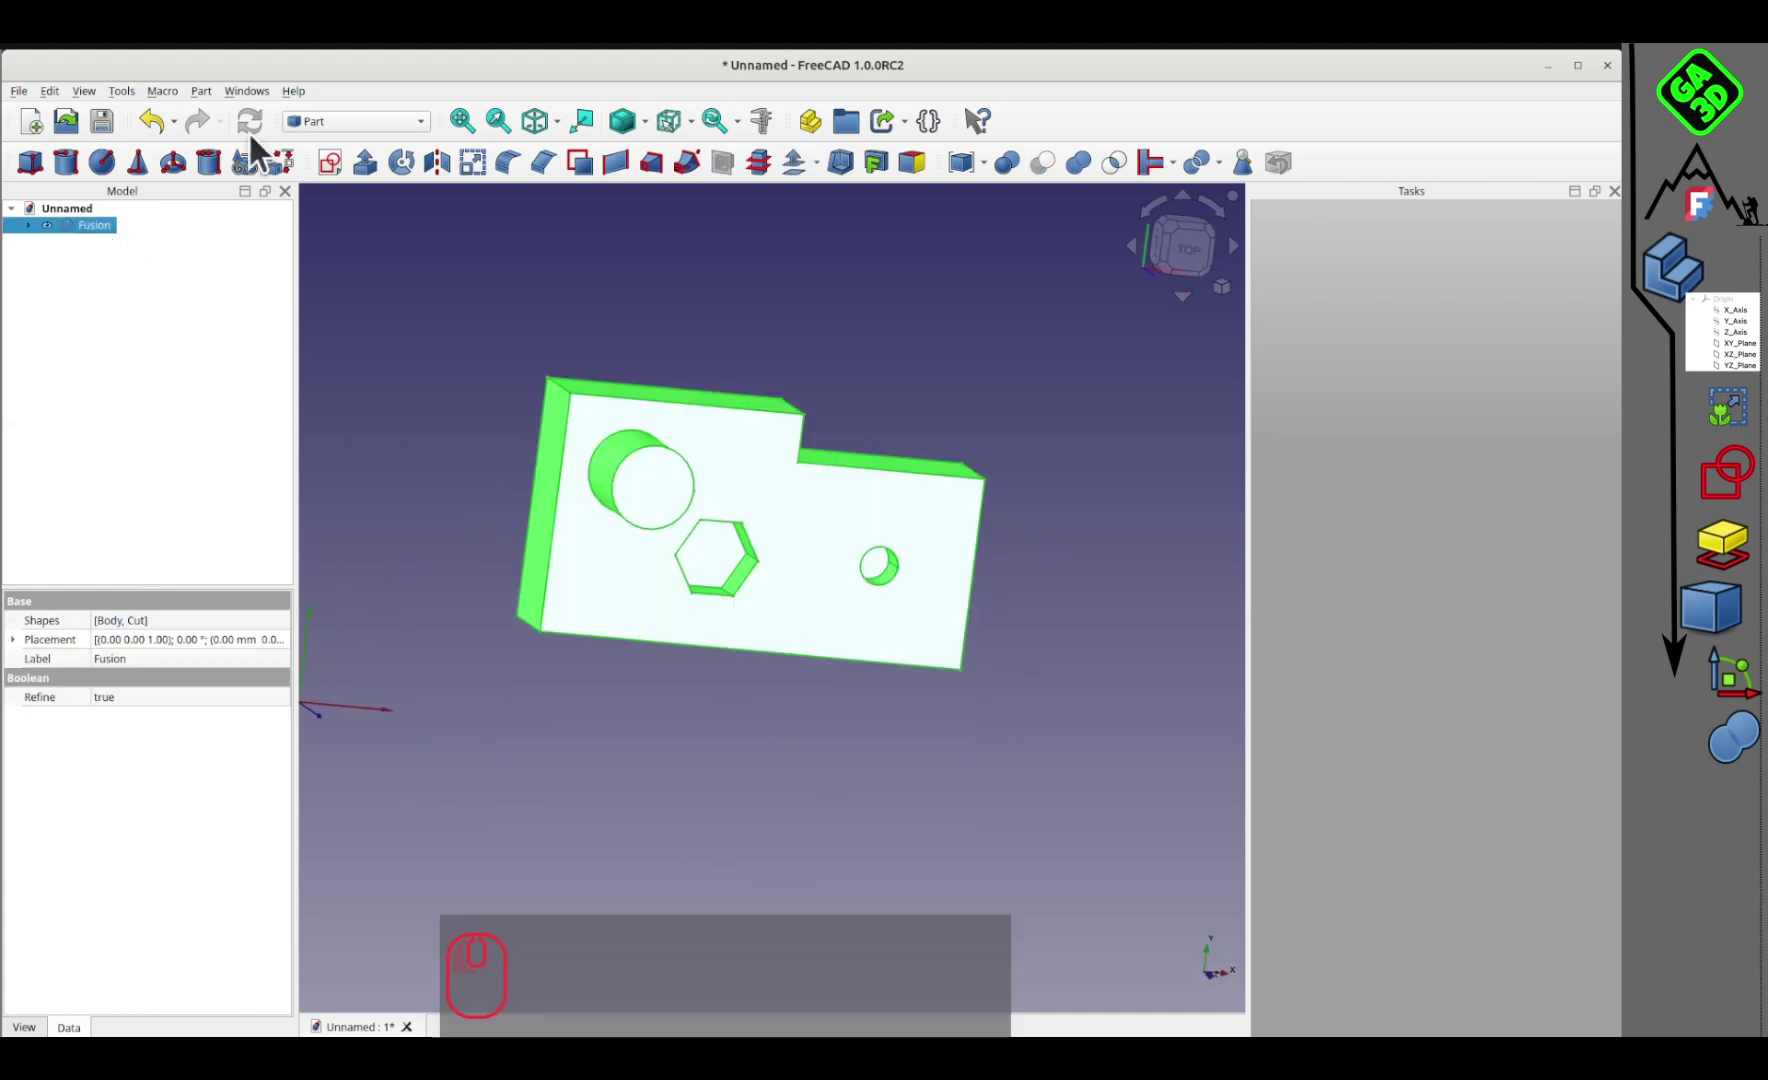
# Step: Switch to the Part Design workbench and create a new body with the fused solid as its base feature
pyautogui.click(357, 121)
pyautogui.click(337, 468)
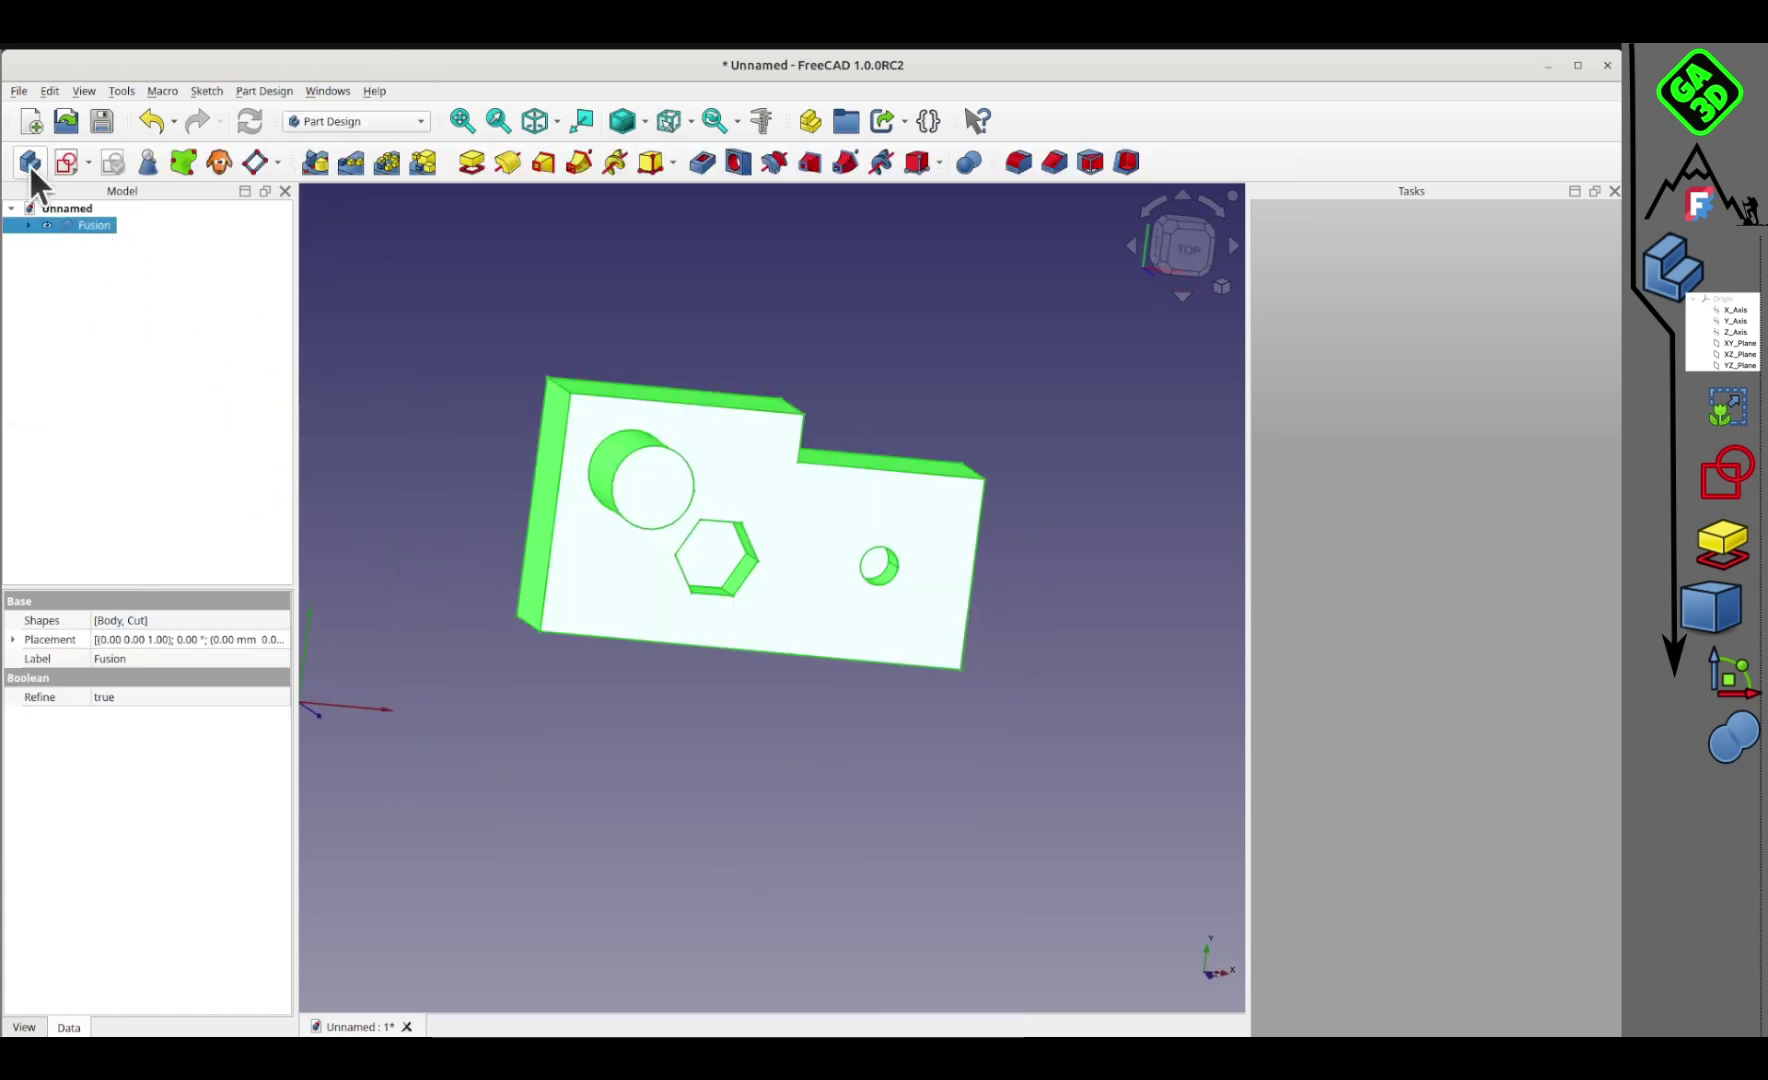
pyautogui.moveTo(722, 667); pyautogui.dragTo(580, 590, button='middle')
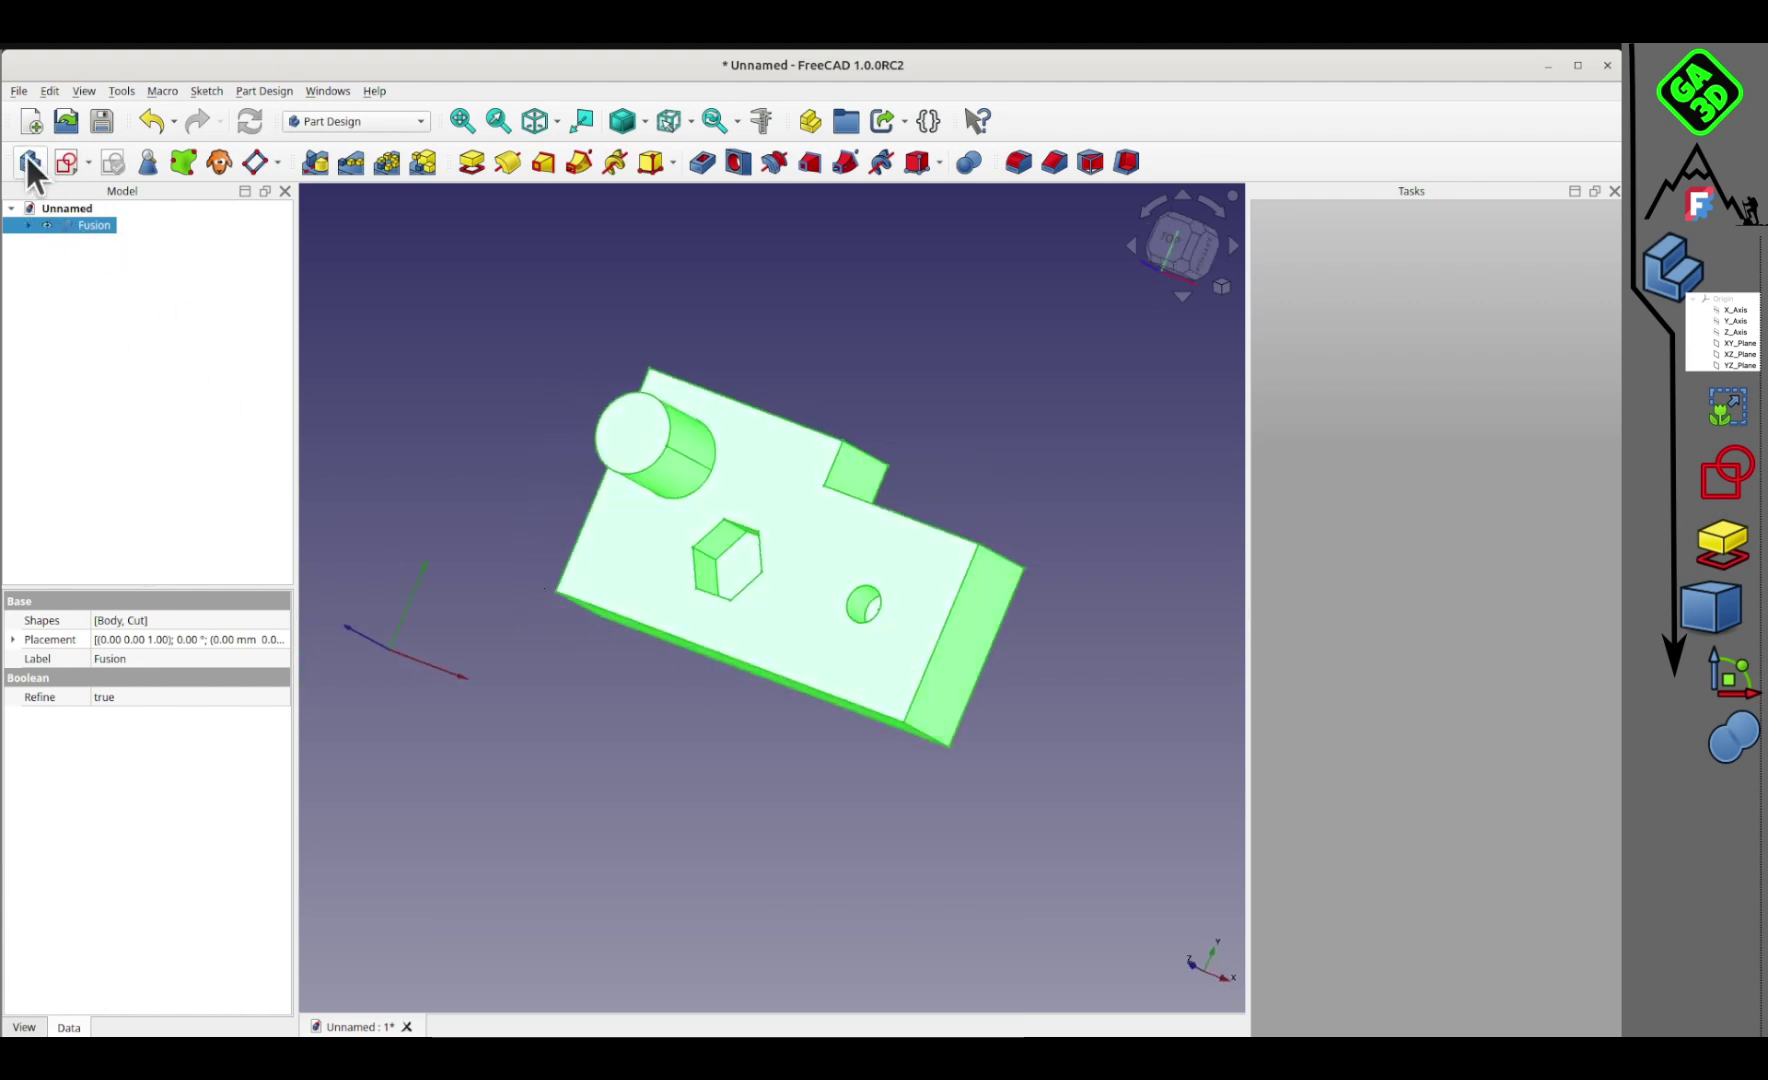
pyautogui.click(29, 160)
pyautogui.click(130, 275)
pyautogui.click(540, 428)
pyautogui.moveTo(650, 642); pyautogui.dragTo(765, 640, button='middle')
# Step: Sketch a narrow rectangle on the part's top face, between the small round hole and the long front edge
pyautogui.click(586, 380)
pyautogui.click(58, 158)
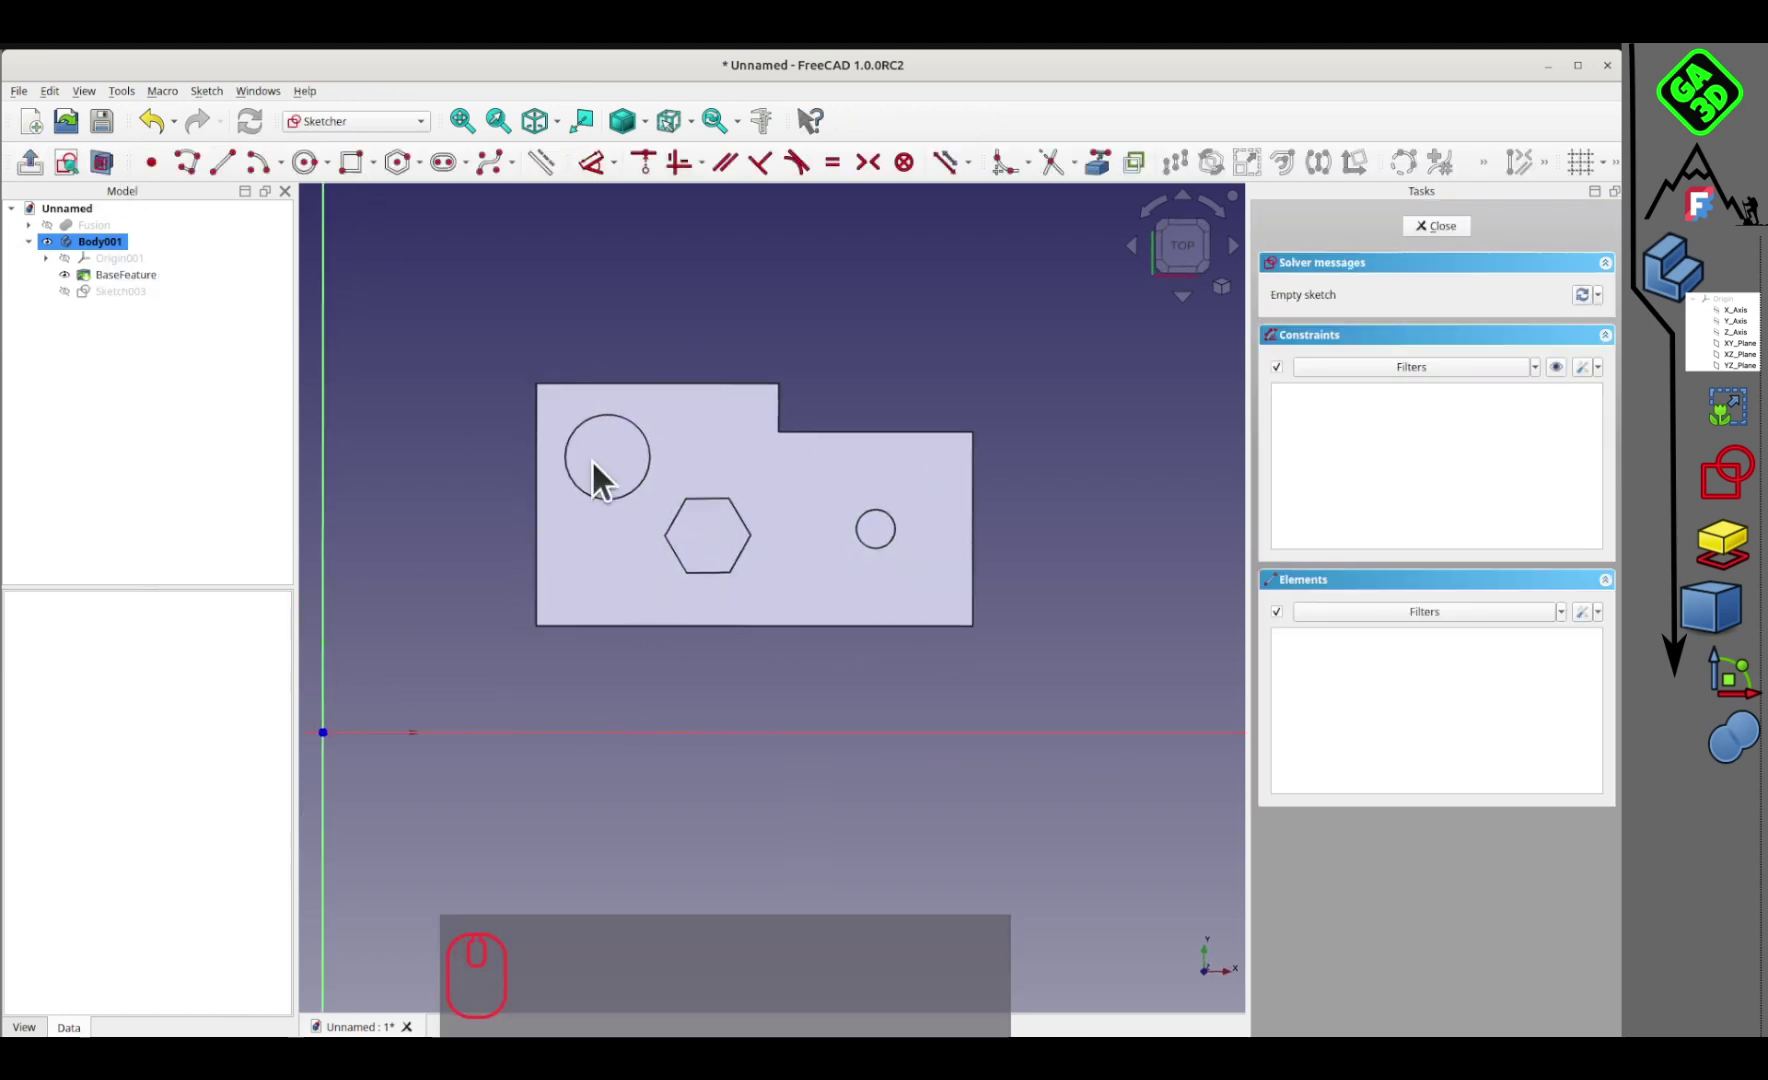
pyautogui.click(350, 162)
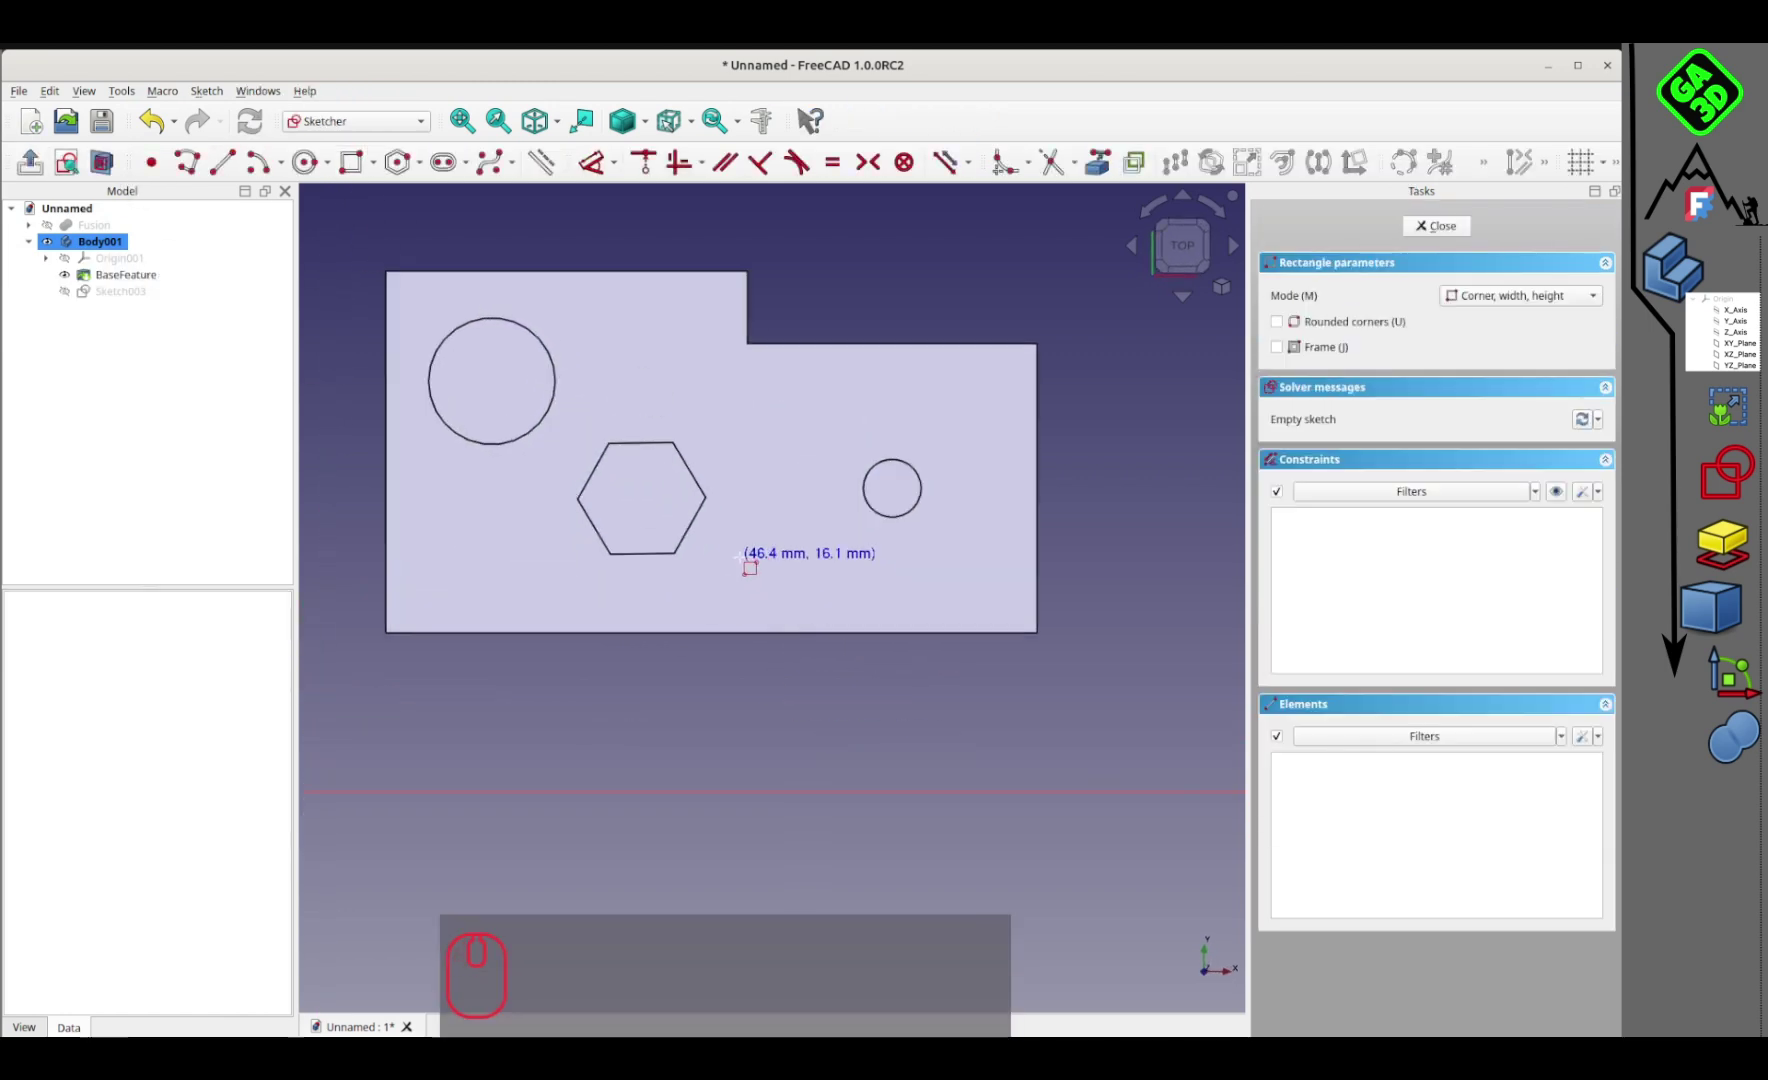
pyautogui.click(941, 606)
pyautogui.click(1452, 229)
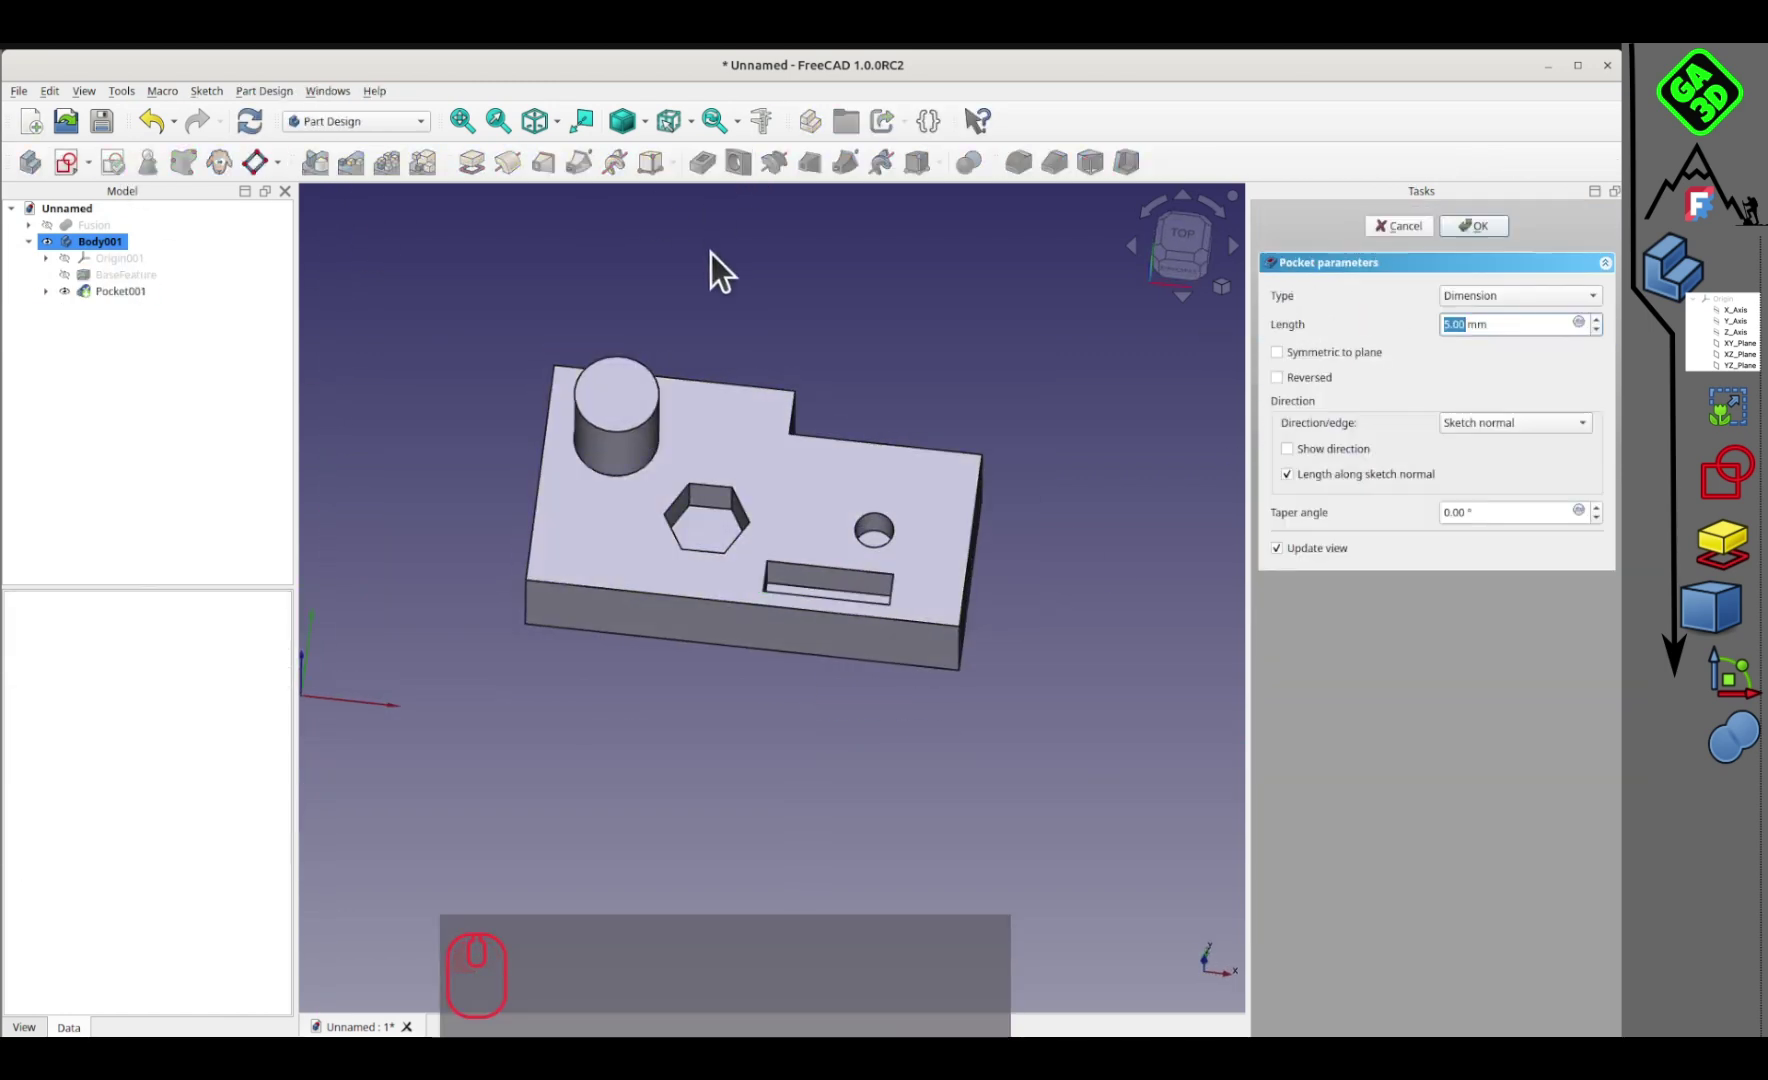
# Step: Pocket the rectangle with type Through all and expand the Fusion object's history in the model tree
pyautogui.click(1499, 296)
pyautogui.click(1496, 316)
pyautogui.moveTo(872, 545); pyautogui.dragTo(699, 653, button='right')
pyautogui.scroll(1, 699, 653)
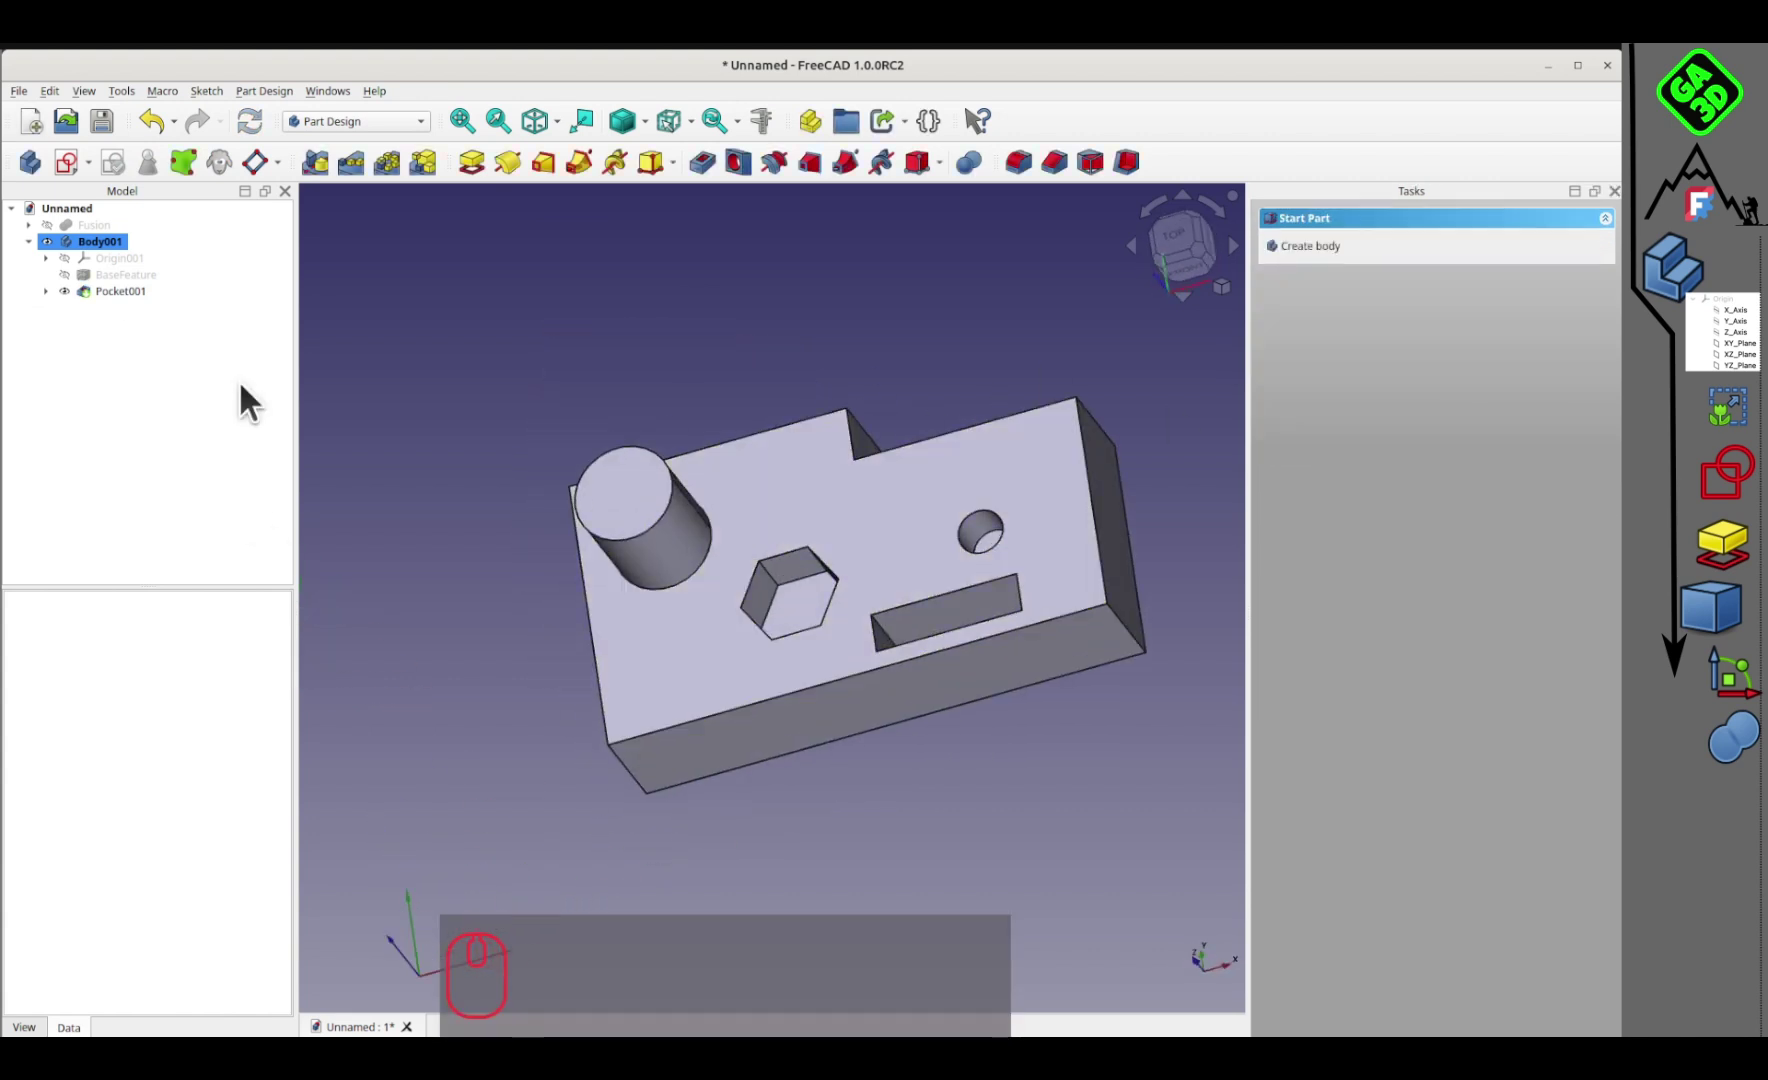
pyautogui.click(29, 224)
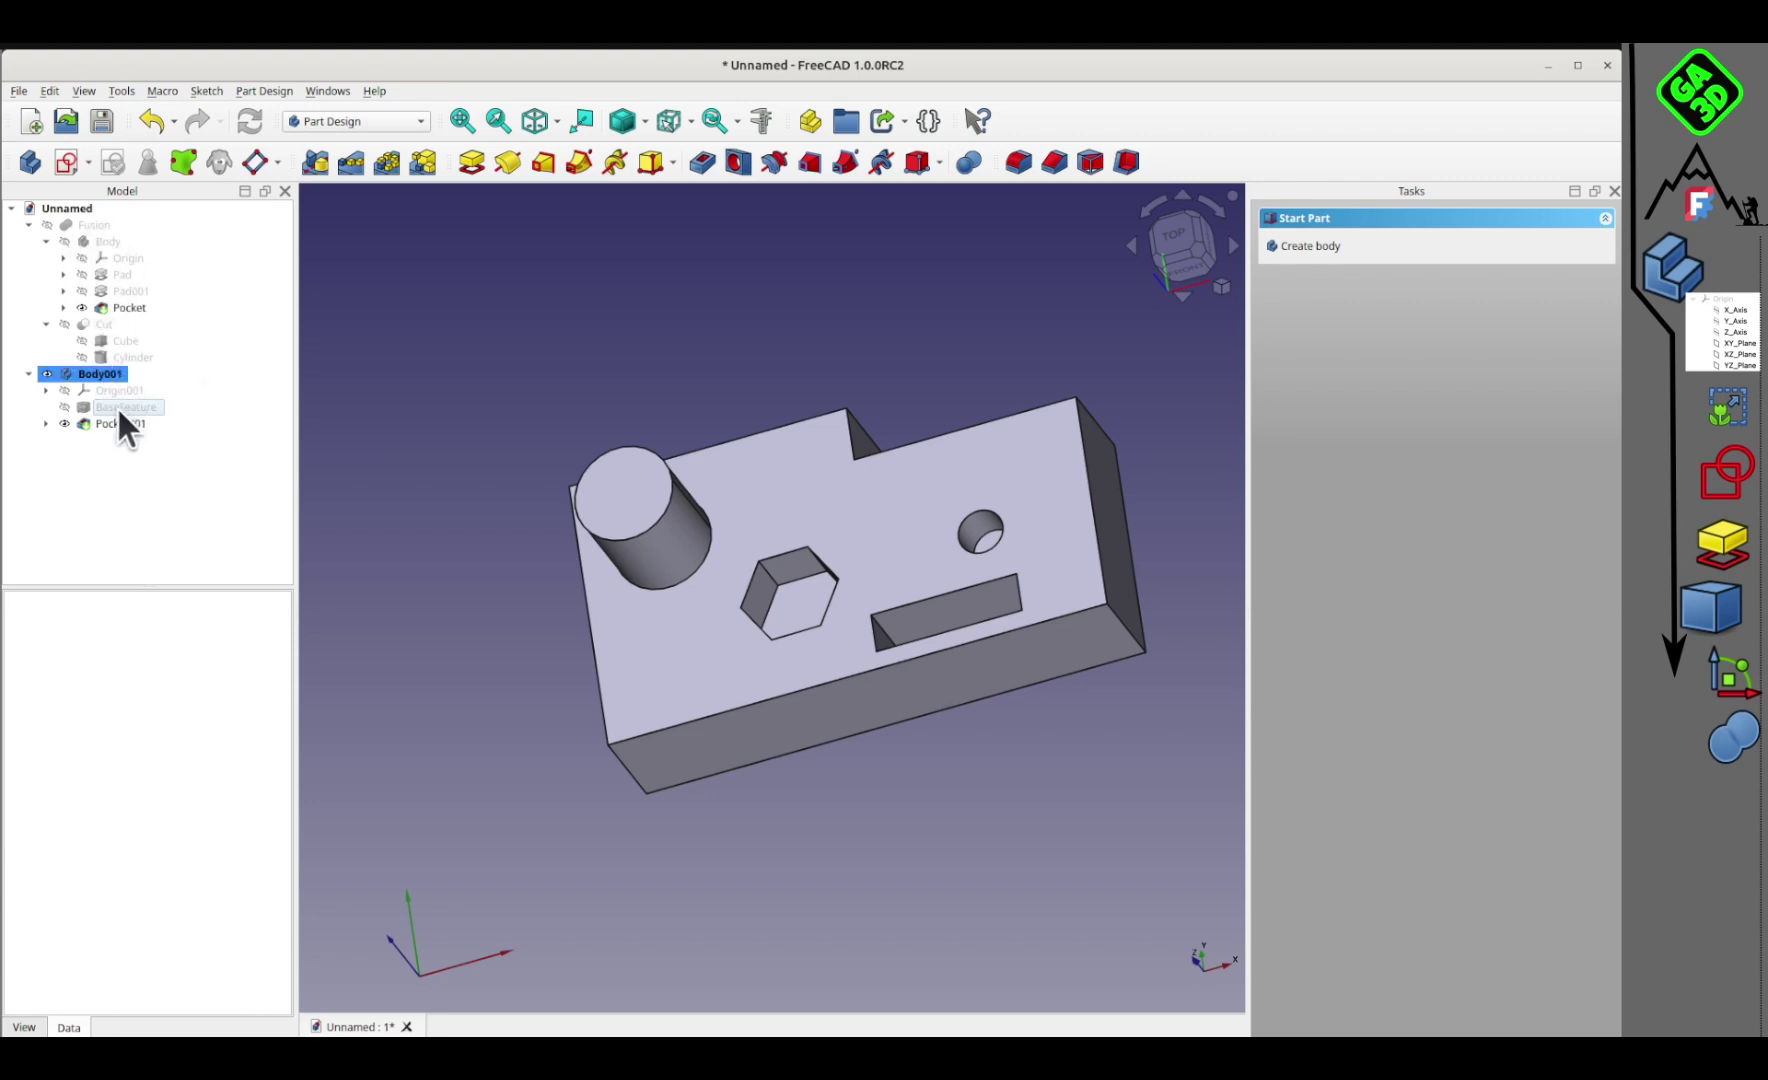
# Step: Sketch a circle on the part's end face nearest the large cylinder, facing the left view
pyautogui.moveTo(844, 533); pyautogui.dragTo(890, 733, button='middle')
pyautogui.click(672, 663)
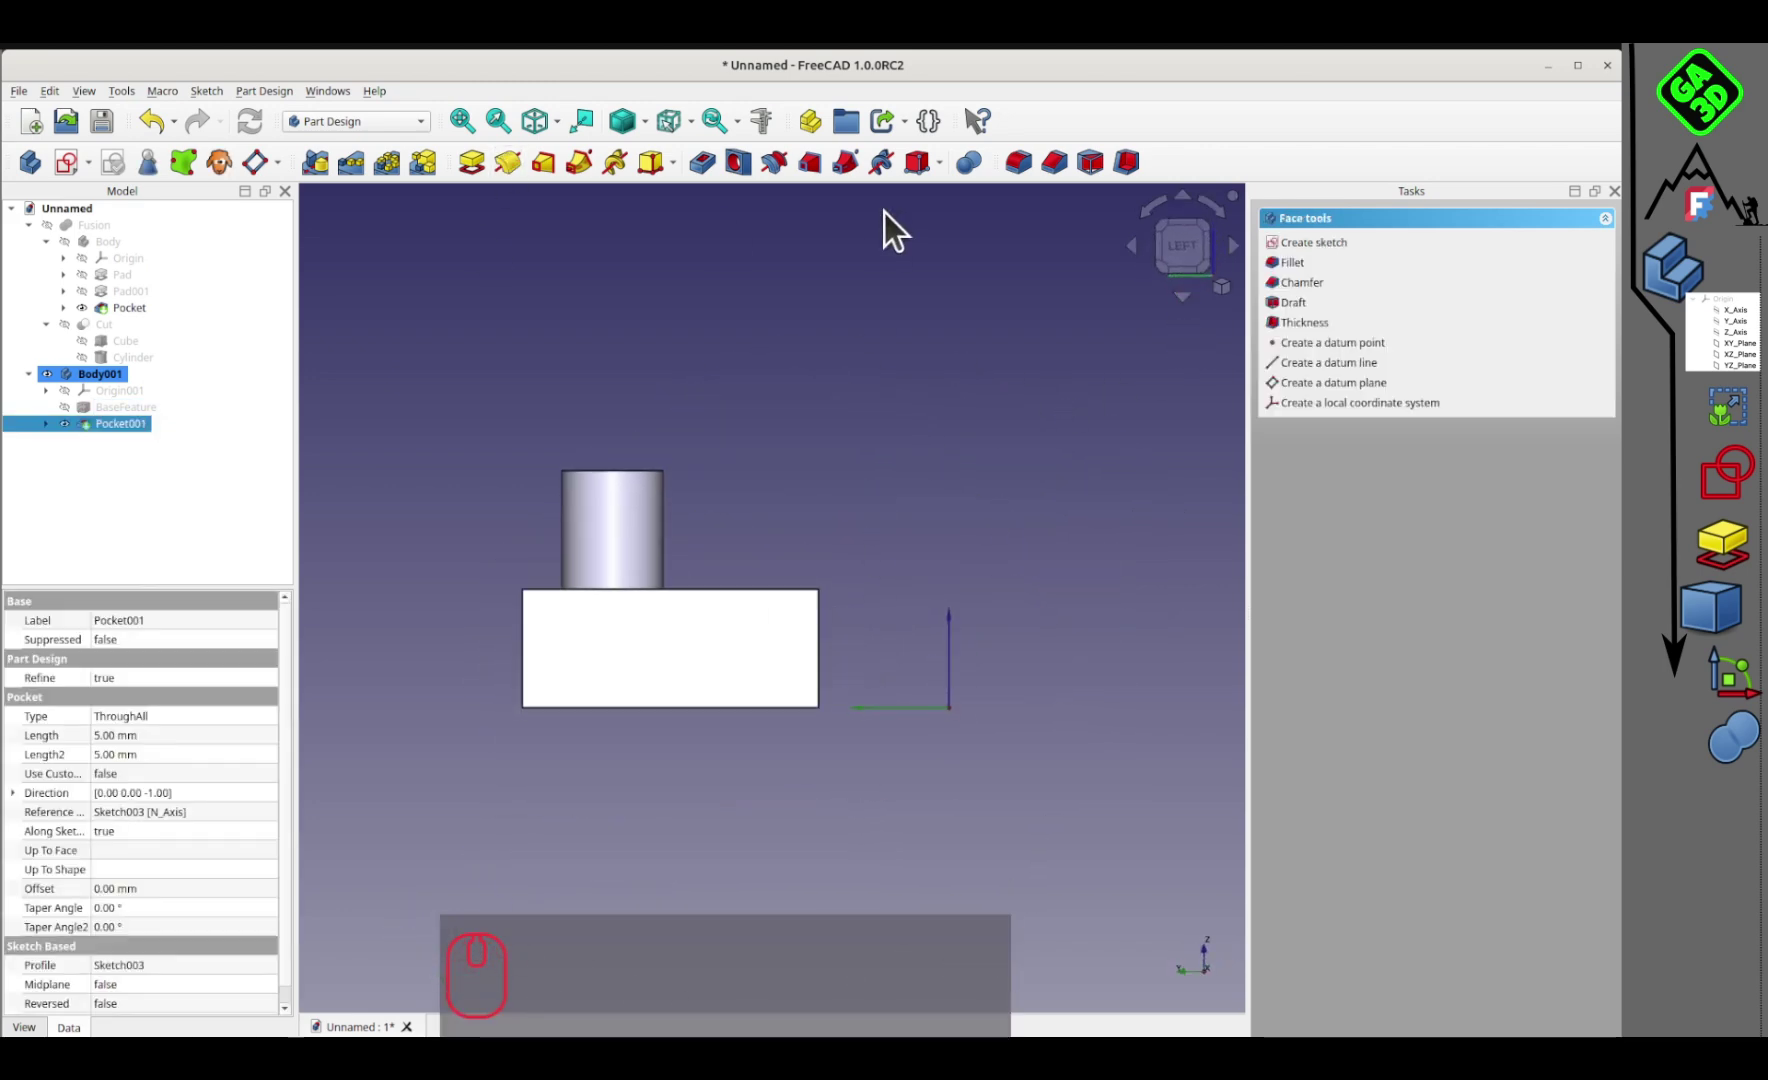
pyautogui.click(64, 163)
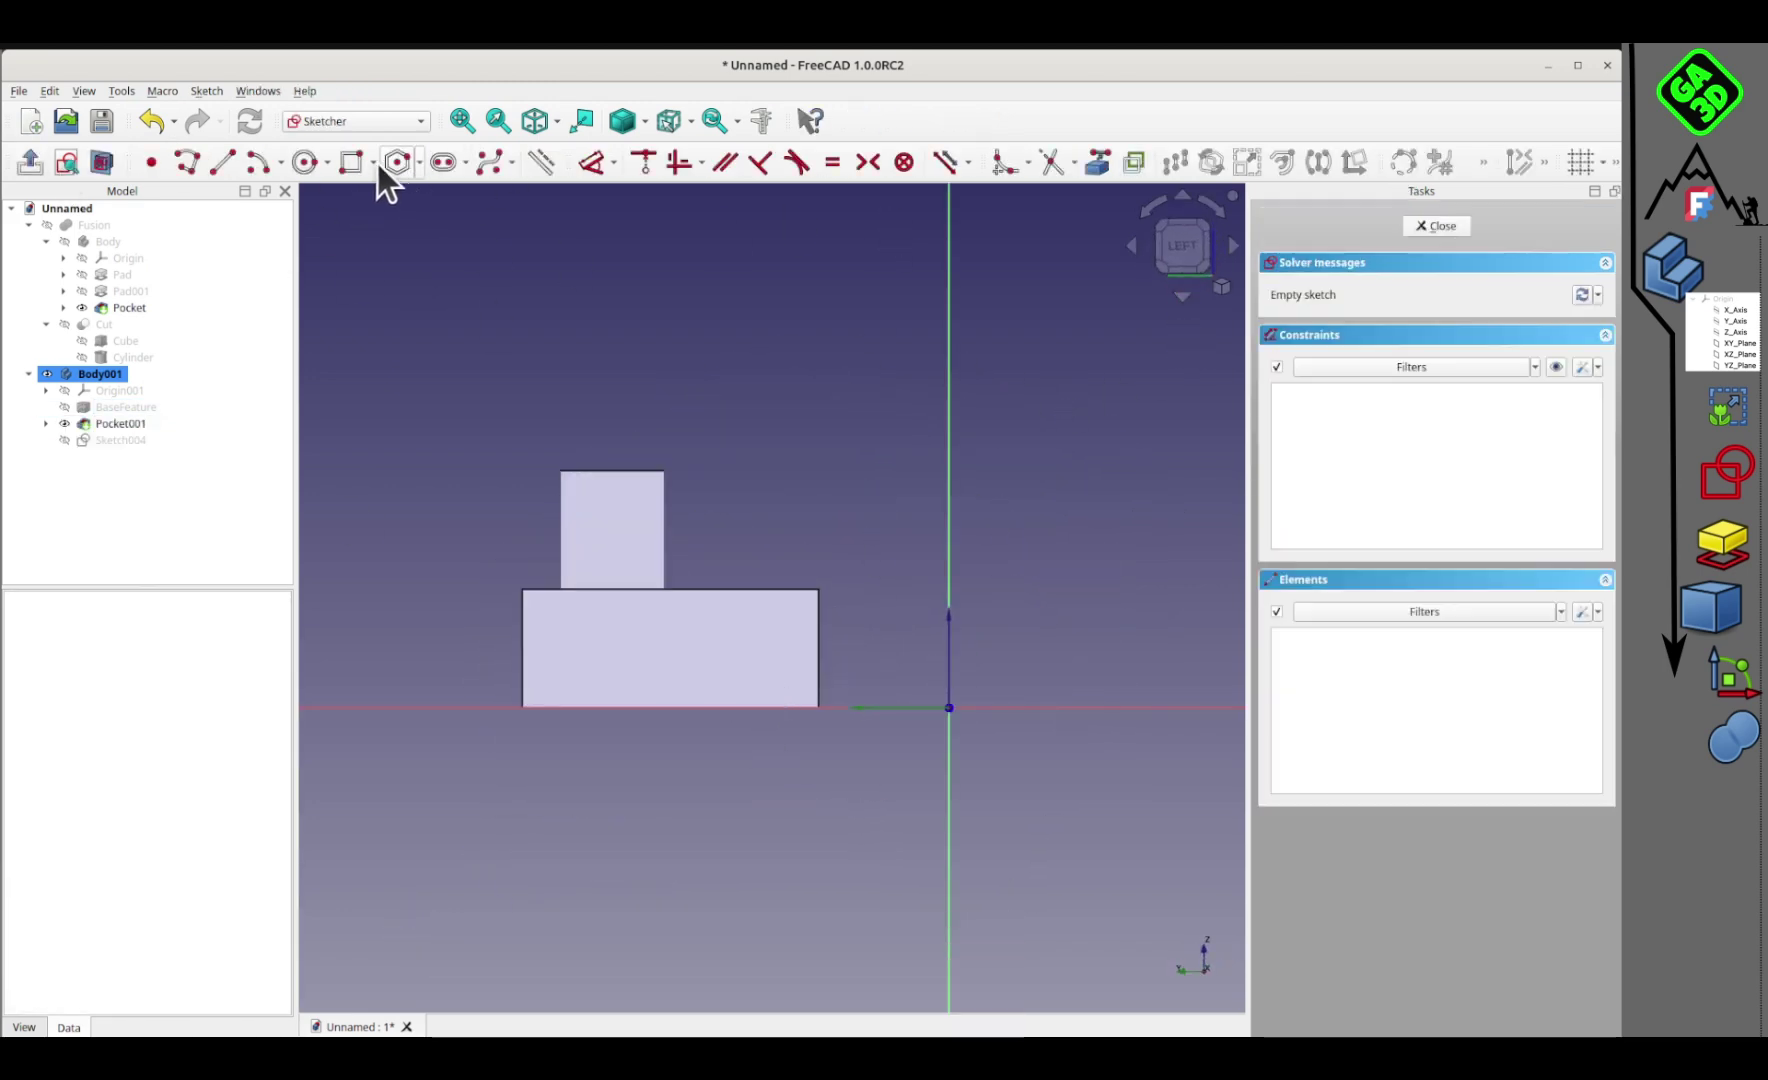
pyautogui.click(305, 162)
pyautogui.click(1436, 226)
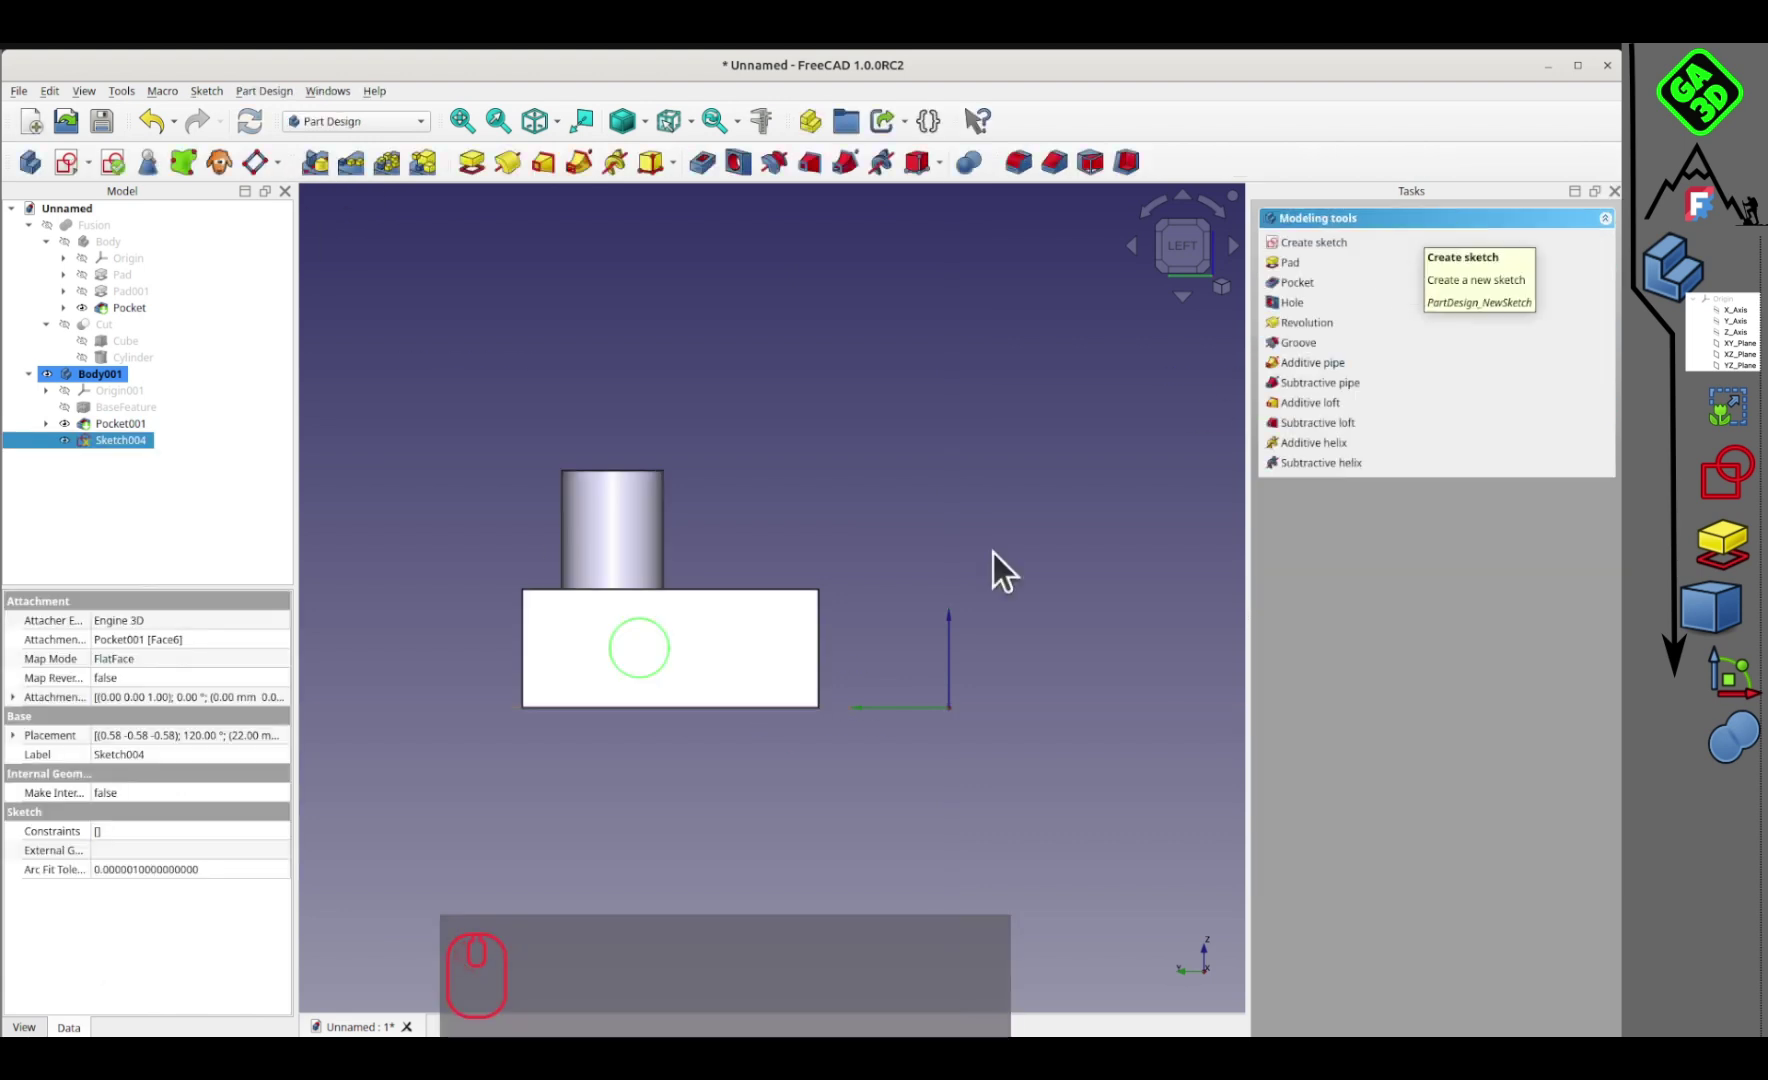
# Step: Pocket the circle into the part's end face to form a side hole
pyautogui.click(697, 165)
pyautogui.click(1499, 222)
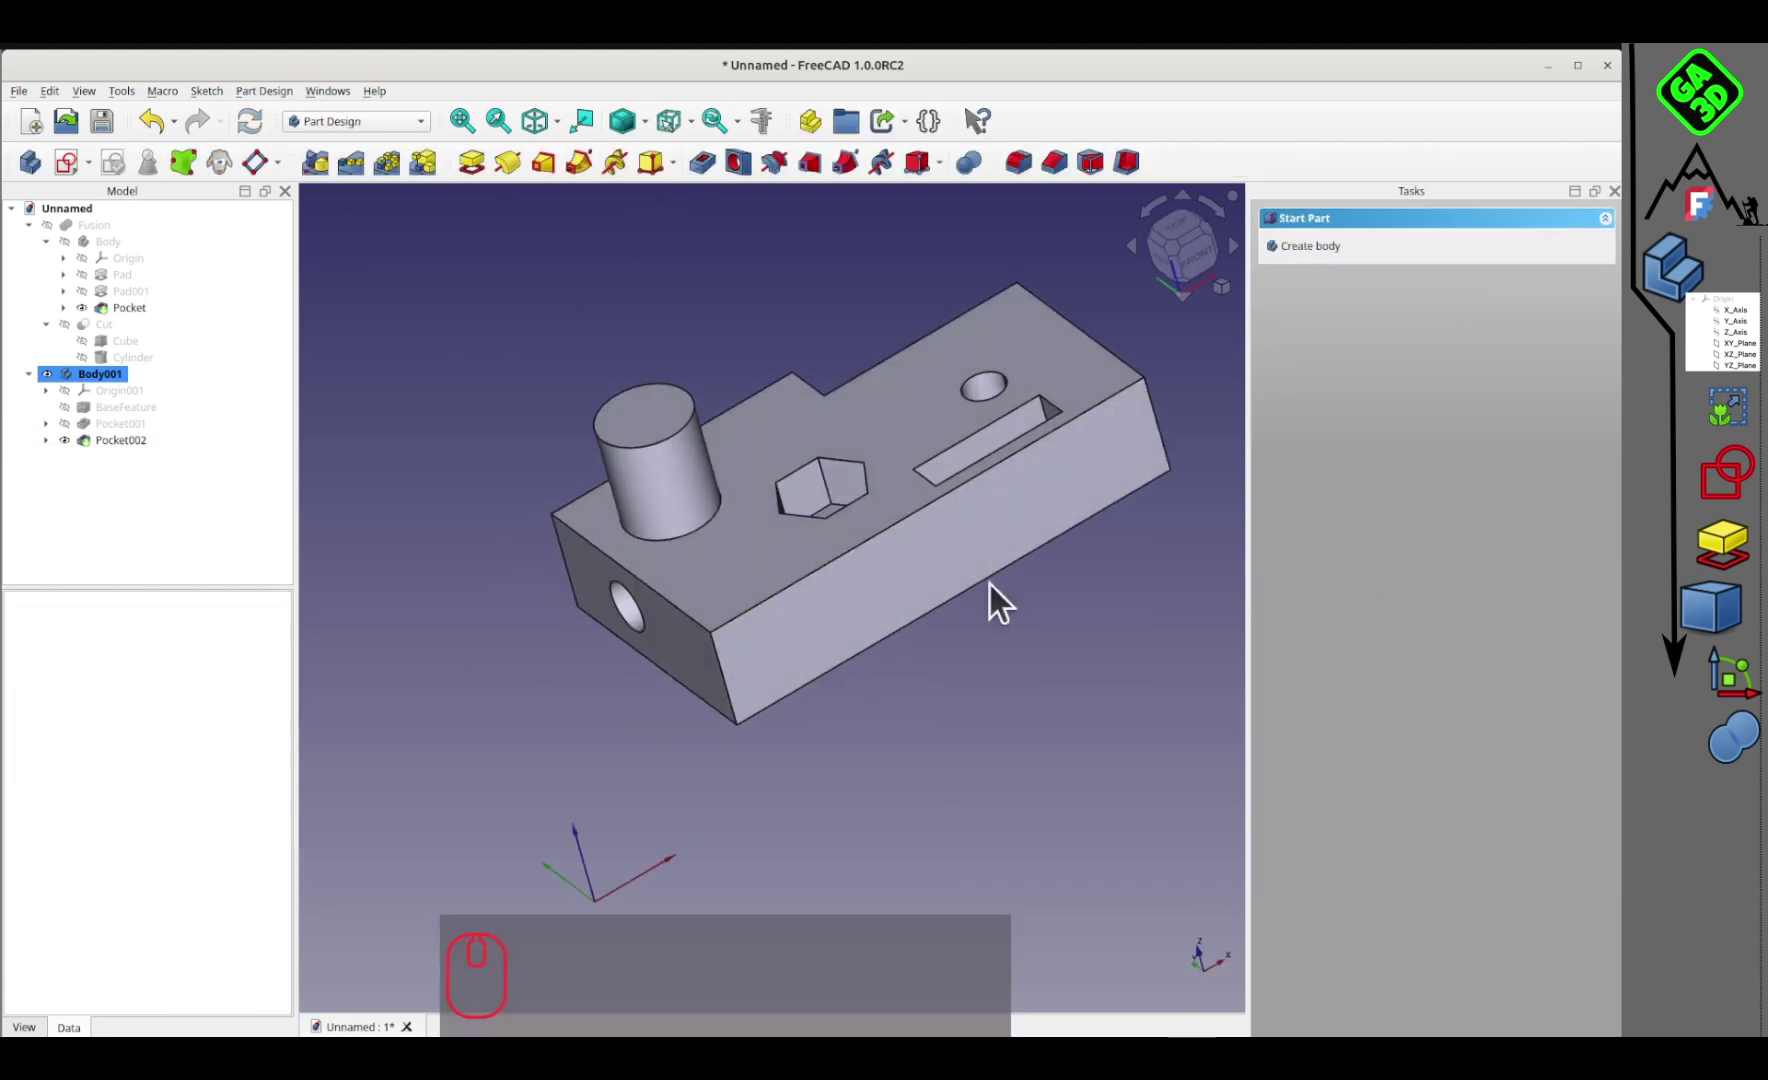
pyautogui.moveTo(834, 608); pyautogui.dragTo(815, 731, button='middle')
pyautogui.moveTo(720, 460); pyautogui.dragTo(466, 690, button='middle')
pyautogui.moveTo(569, 395); pyautogui.dragTo(787, 211, button='middle')
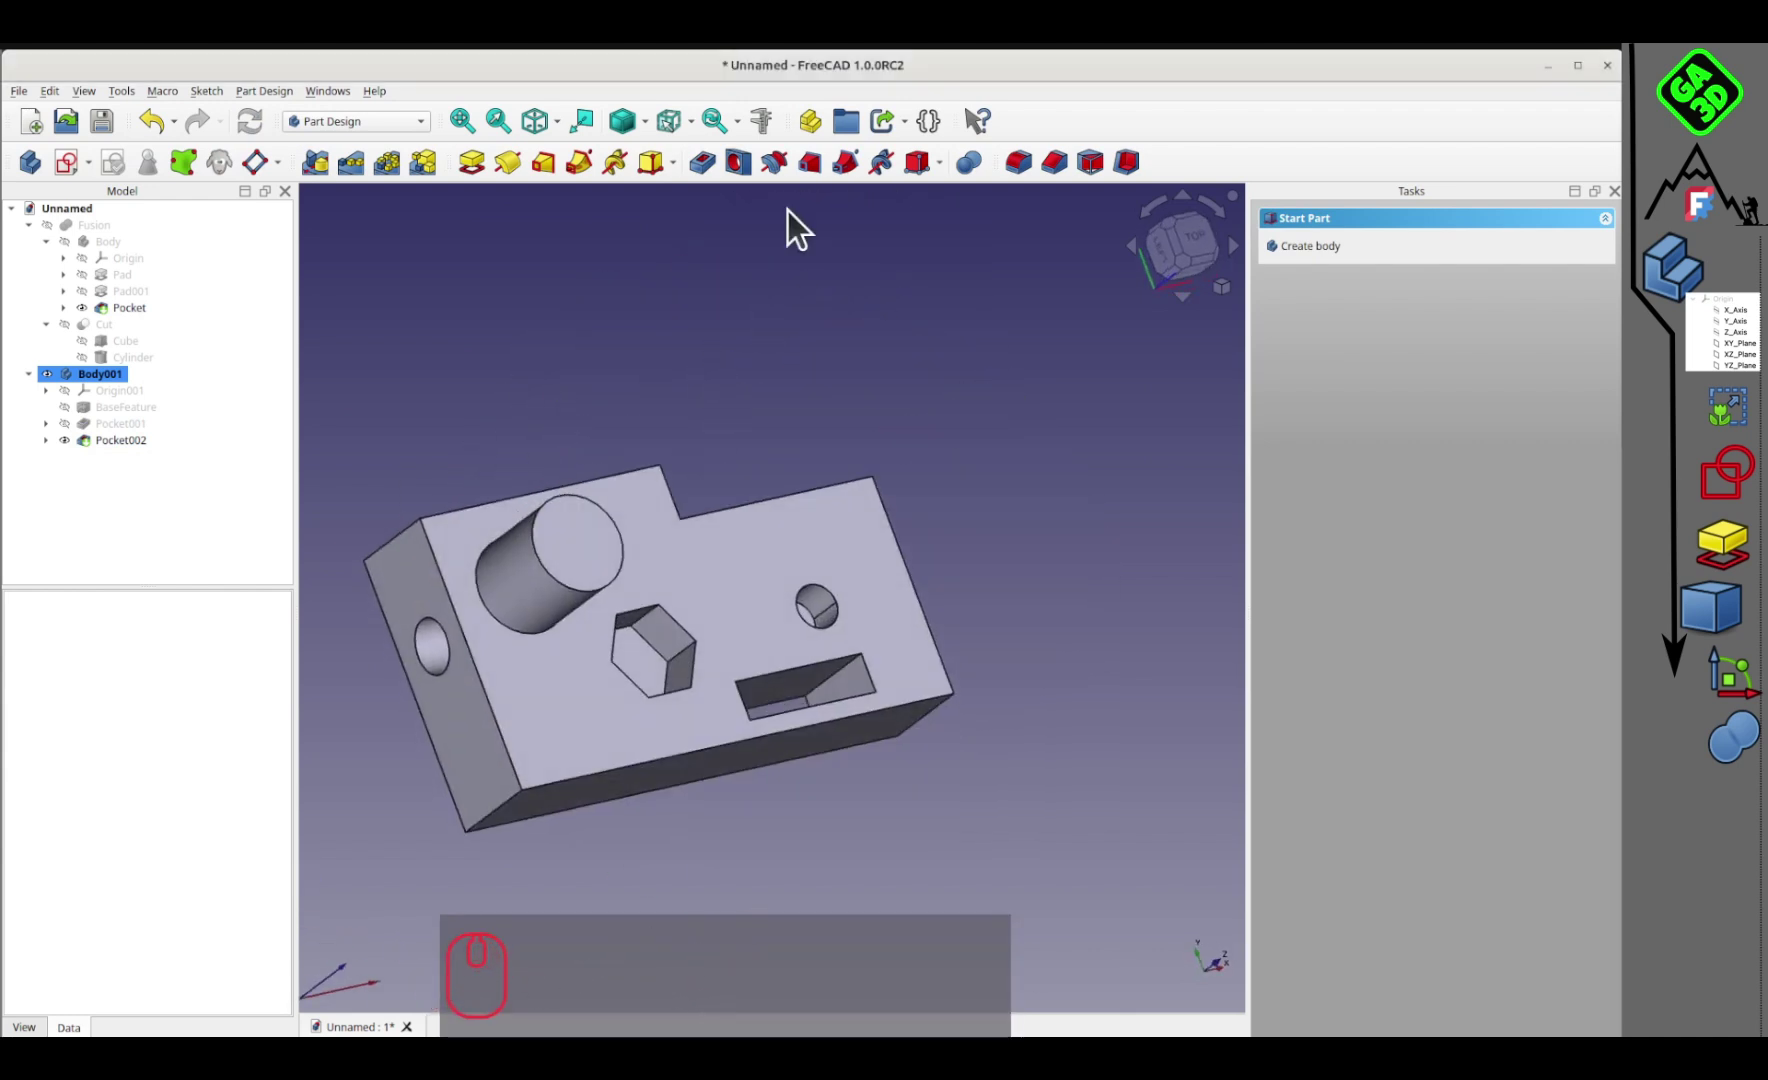
# Step: Try a measurement between two elements of the part with the Measure tool, and reset it
pyautogui.click(762, 121)
pyautogui.click(475, 760)
pyautogui.moveTo(475, 760); pyautogui.dragTo(945, 650, button='middle')
pyautogui.moveTo(620, 774); pyautogui.dragTo(985, 690, button='middle')
pyautogui.click(656, 606)
pyautogui.click(936, 627)
pyautogui.click(1360, 300)
# Step: Measure the distance across the part's width between its long front face and the opposite side, and save the measurement
pyautogui.click(553, 596)
pyautogui.moveTo(553, 596); pyautogui.dragTo(778, 672, button='middle')
pyautogui.click(858, 632)
pyautogui.scroll(5, 583, 657)
pyautogui.middleClick(583, 657)
pyautogui.scroll(-2, 848, 519)
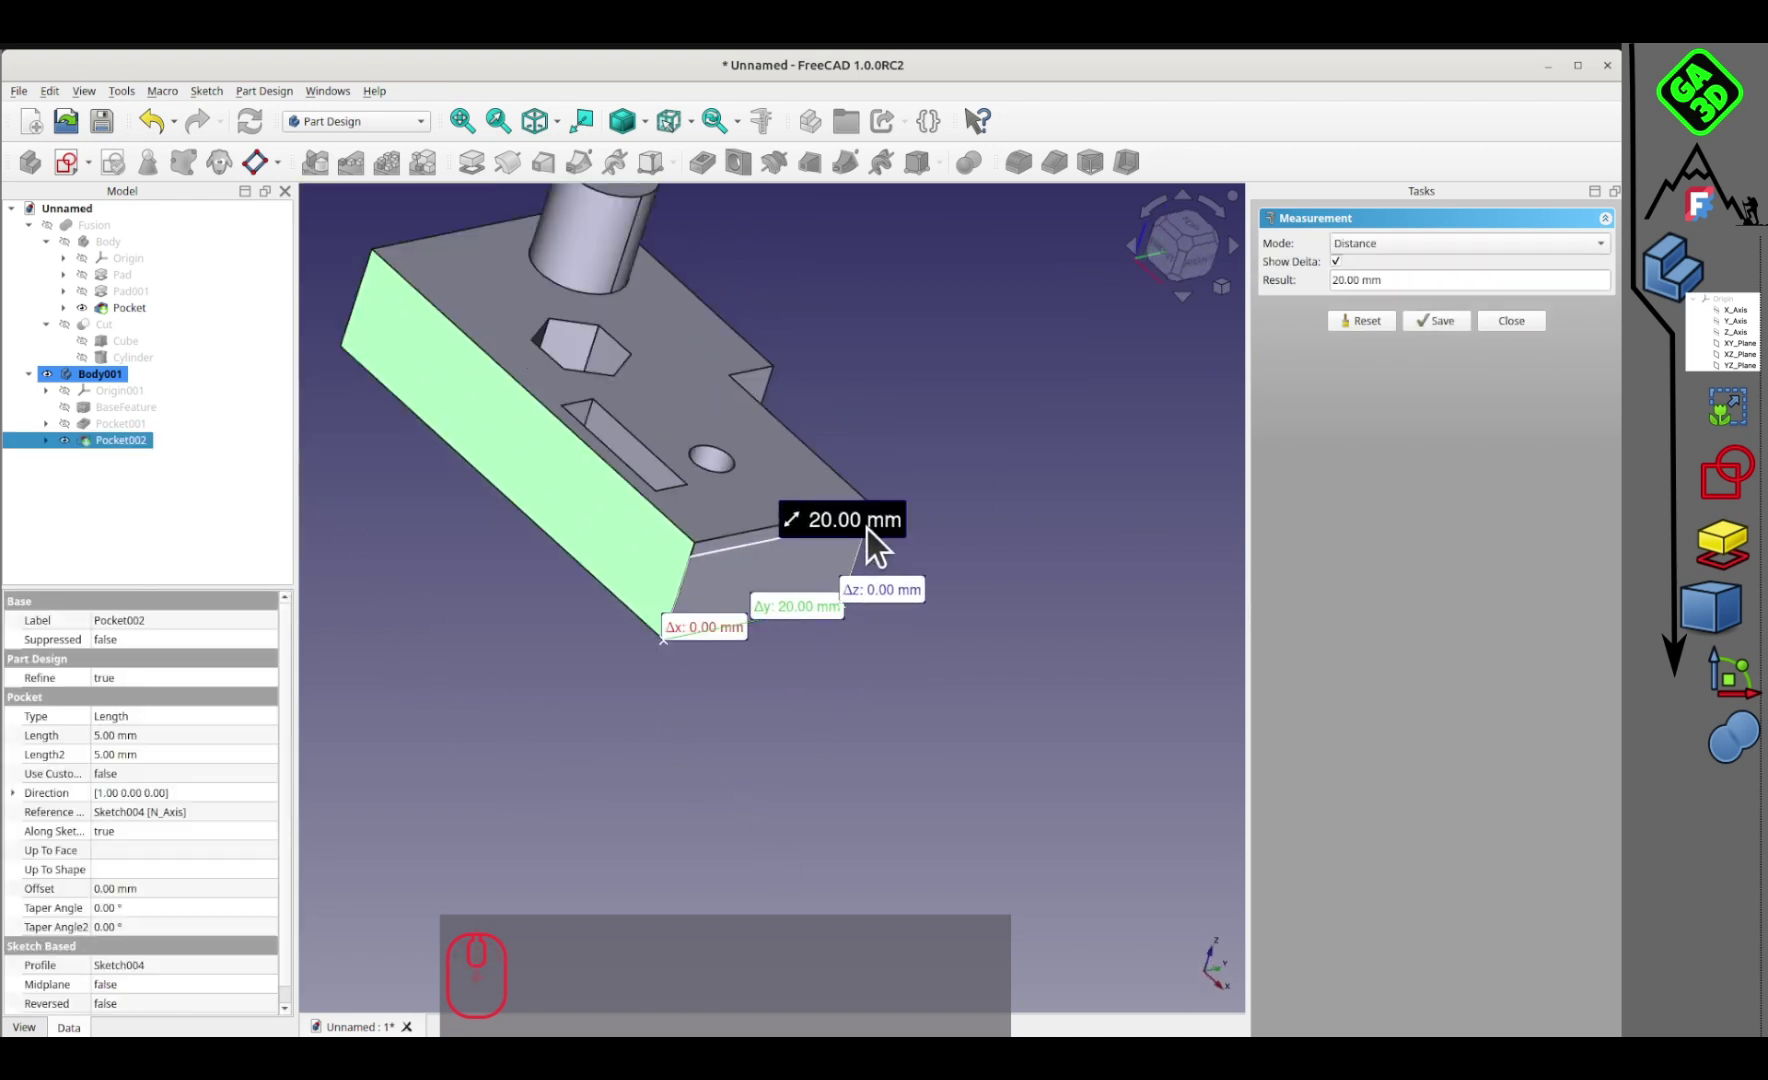
pyautogui.click(1437, 321)
pyautogui.middleClick(734, 486)
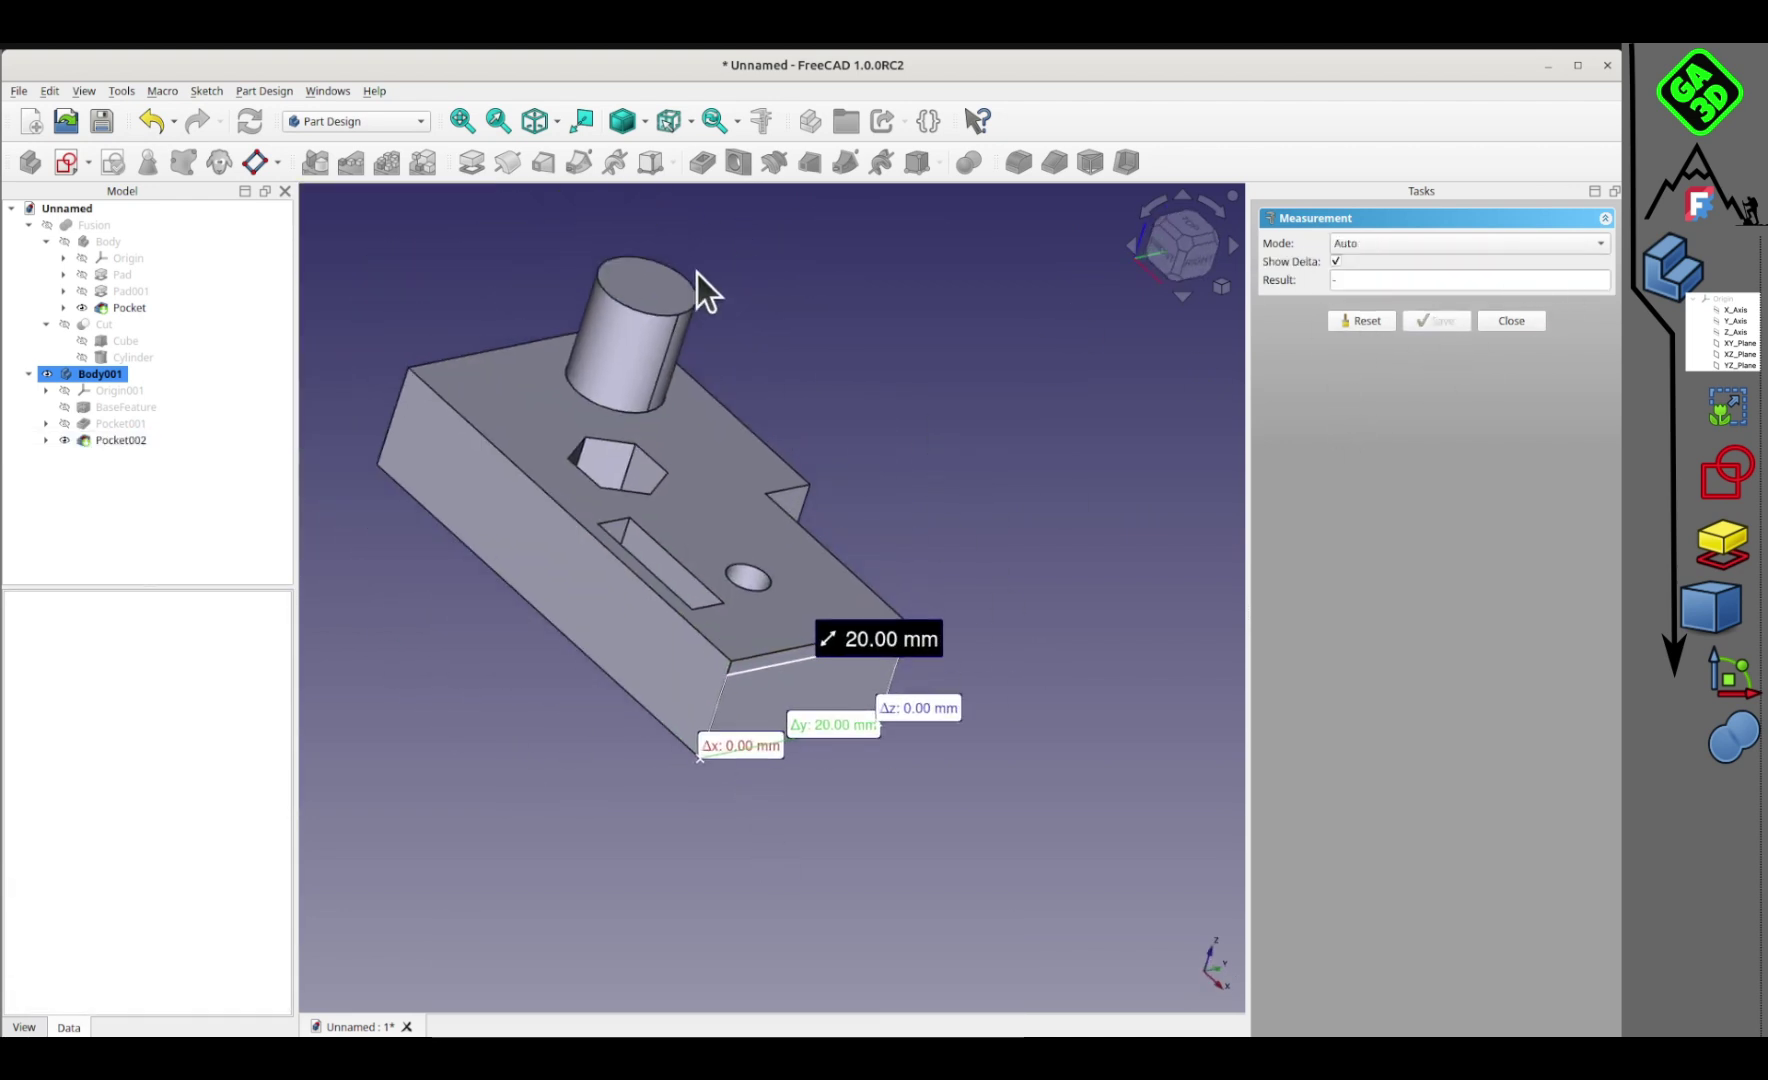
# Step: Measure the distance from the large cylinder's top face to another face of the part, and close the measurement
pyautogui.click(657, 277)
pyautogui.scroll(-2, 510, 750)
pyautogui.moveTo(494, 750); pyautogui.dragTo(950, 497, button='middle')
pyautogui.click(712, 722)
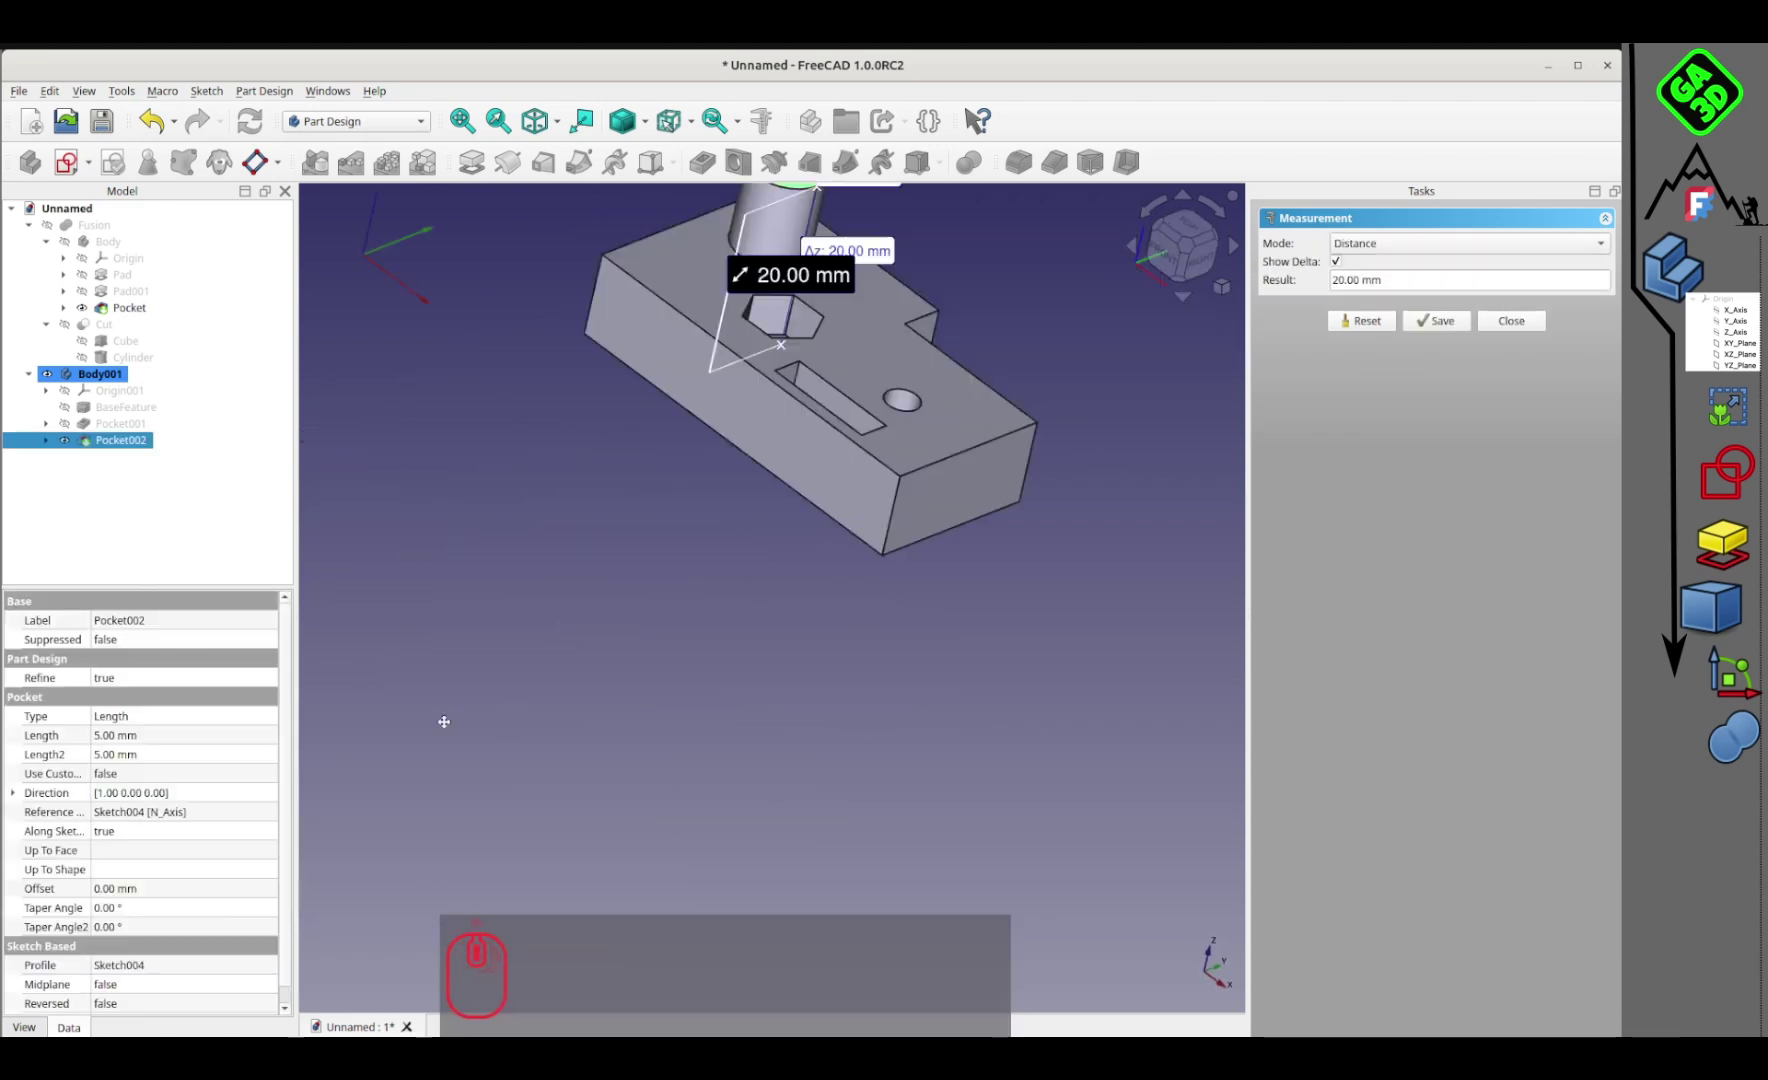
pyautogui.moveTo(849, 430); pyautogui.dragTo(343, 837, button='middle')
pyautogui.scroll(1, 343, 837)
pyautogui.middleClick(680, 458)
pyautogui.scroll(2, 709, 722)
pyautogui.moveTo(709, 725); pyautogui.dragTo(668, 706, button='middle')
pyautogui.scroll(3, 668, 706)
pyautogui.click(1511, 321)
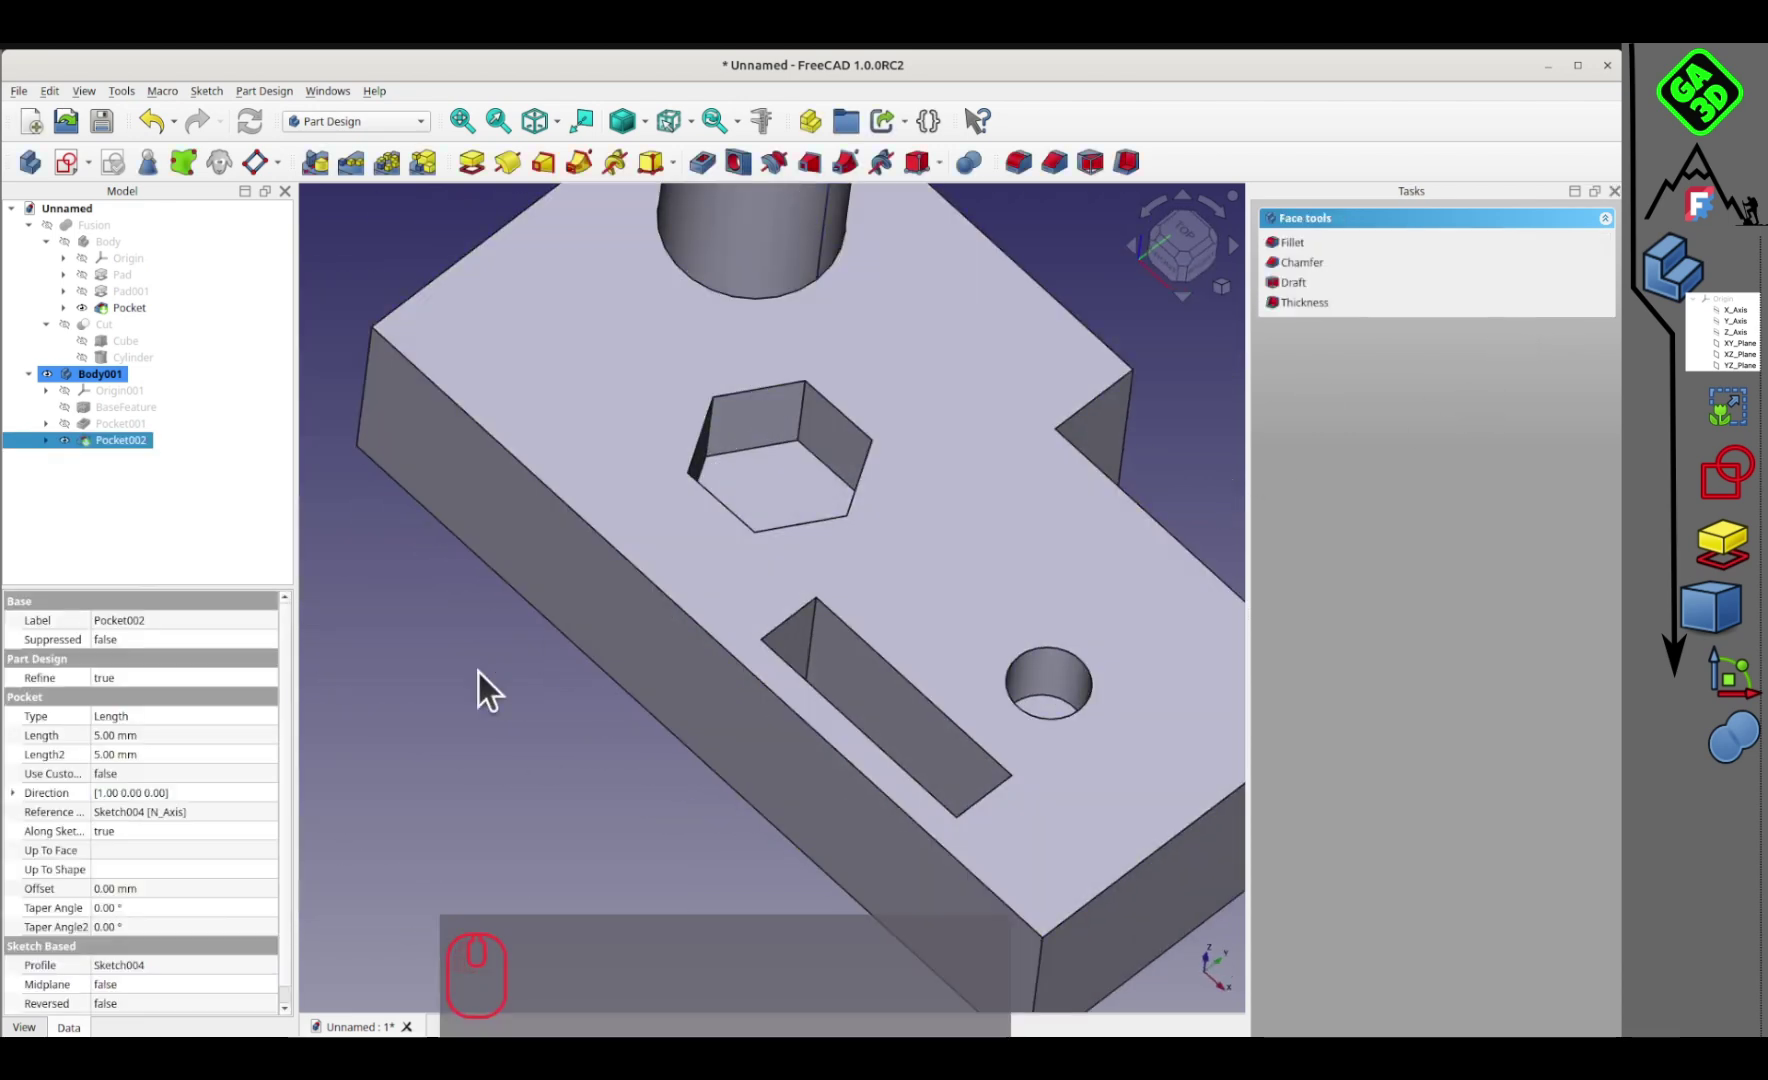
pyautogui.scroll(-3, 710, 552)
pyautogui.moveTo(712, 554); pyautogui.dragTo(726, 477, button='middle')
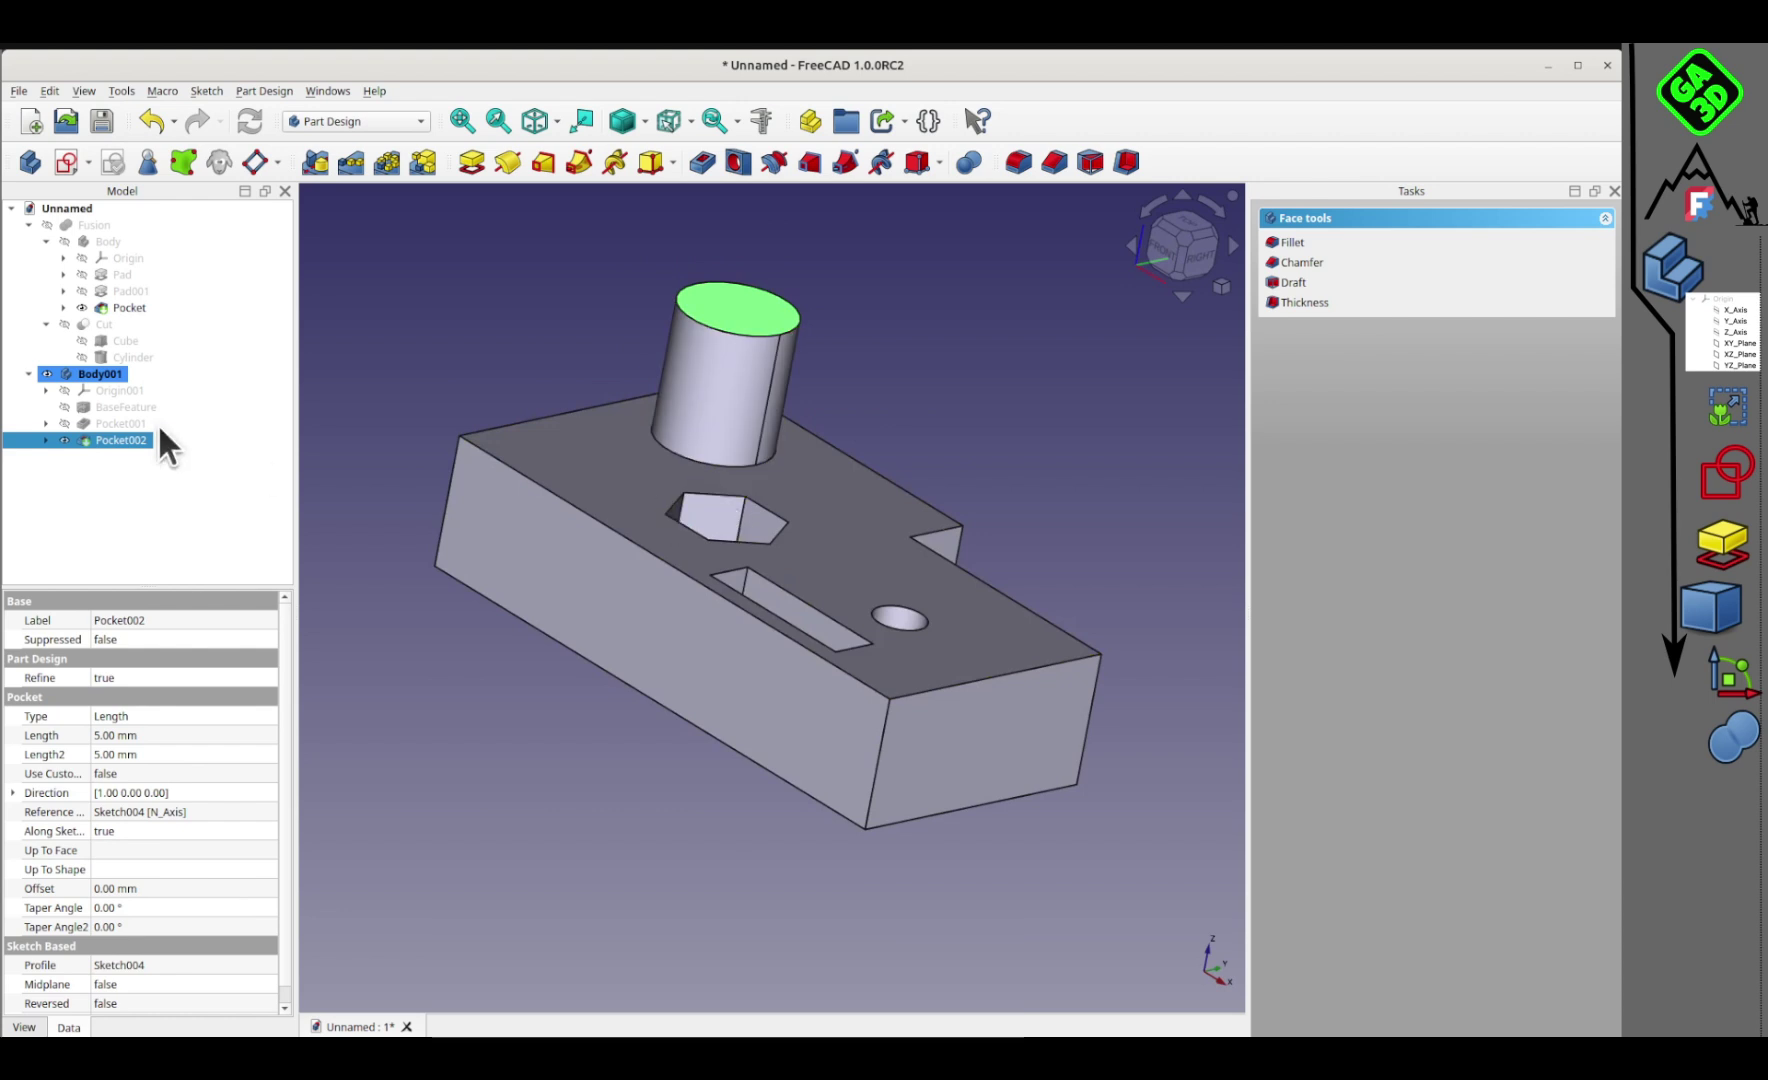
# Step: Open the Addon Manager and enlarge its window to show more of the available addons
pyautogui.click(320, 121)
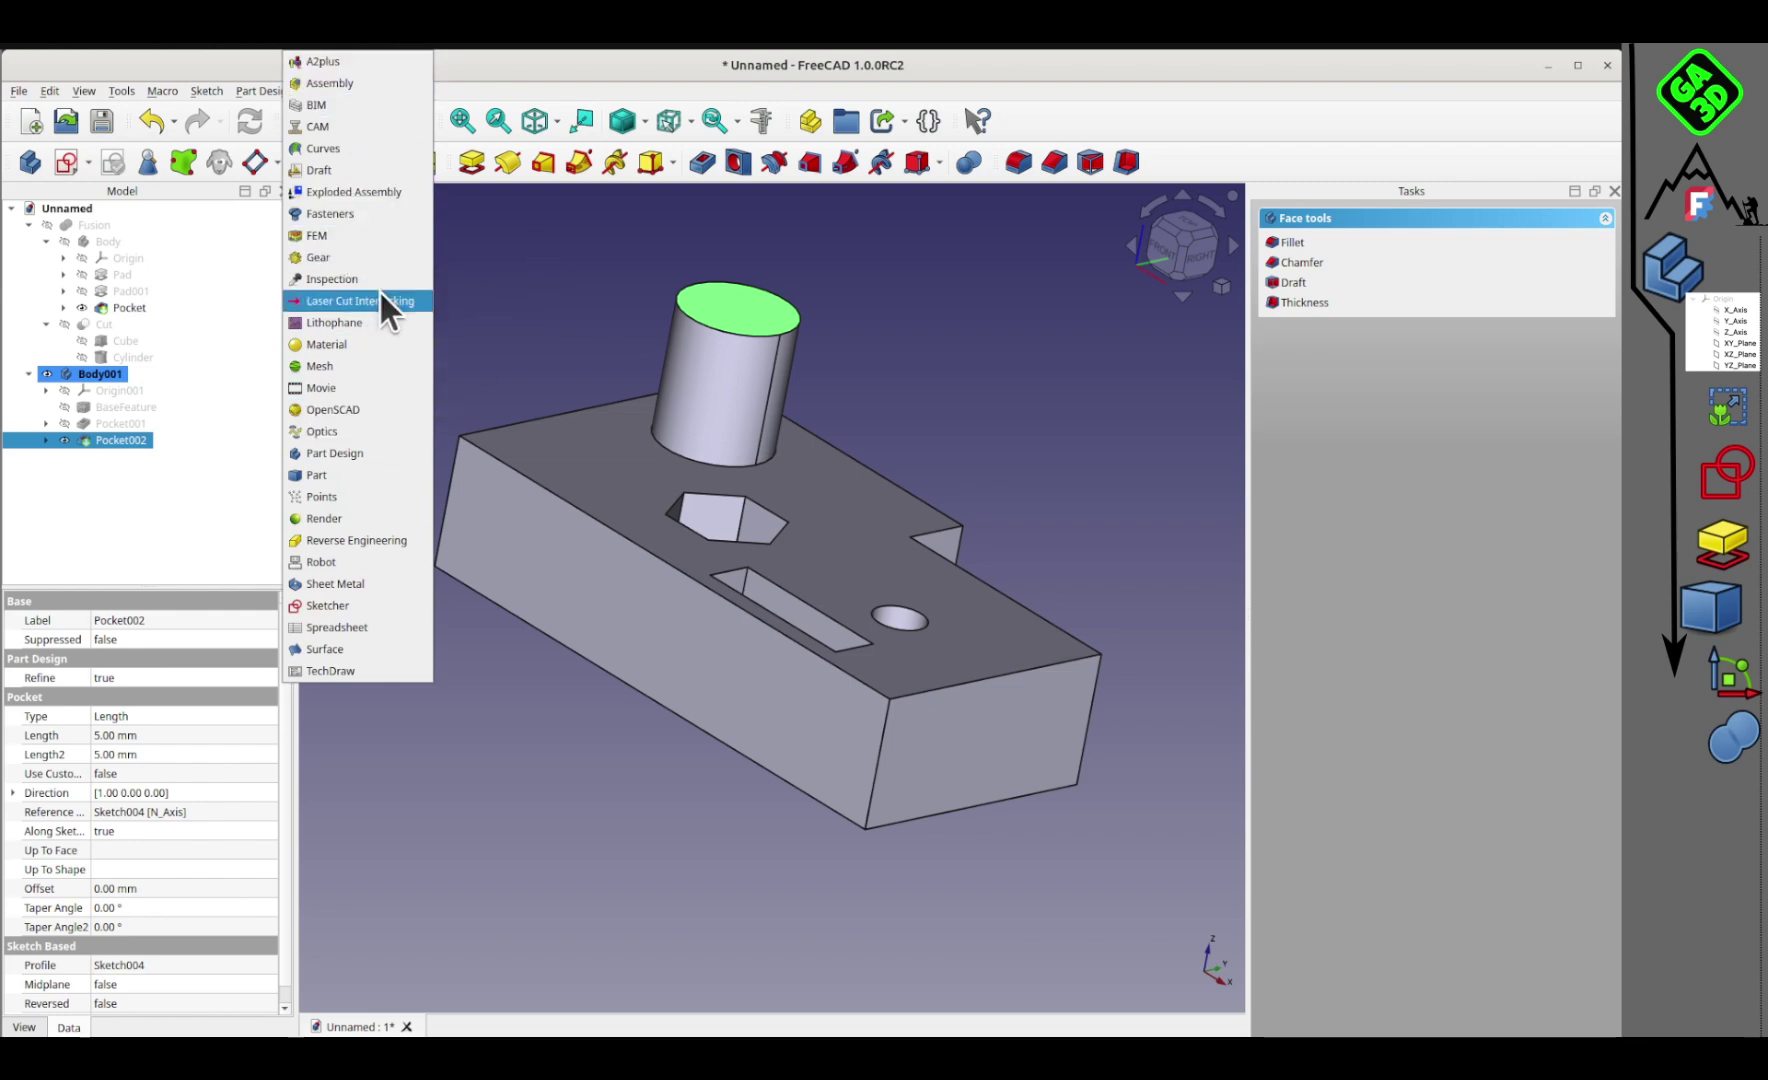
pyautogui.click(497, 329)
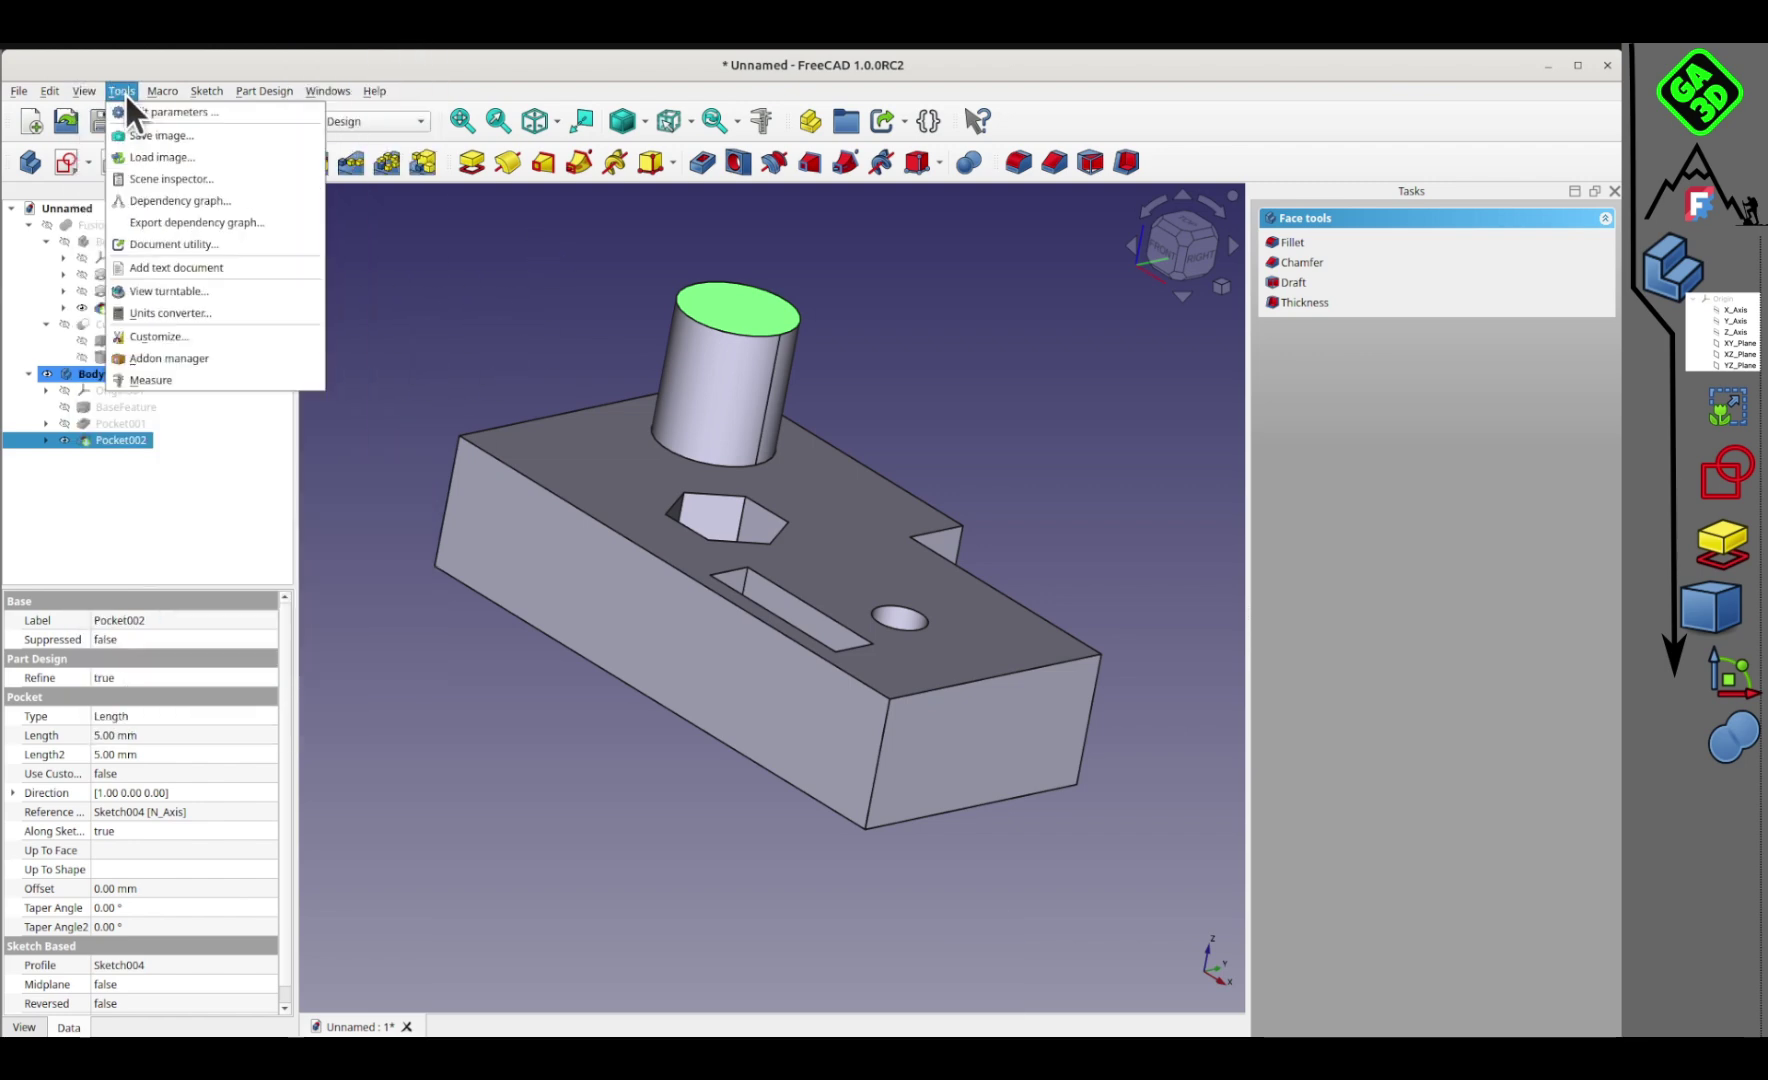
pyautogui.click(199, 365)
pyautogui.click(1211, 780)
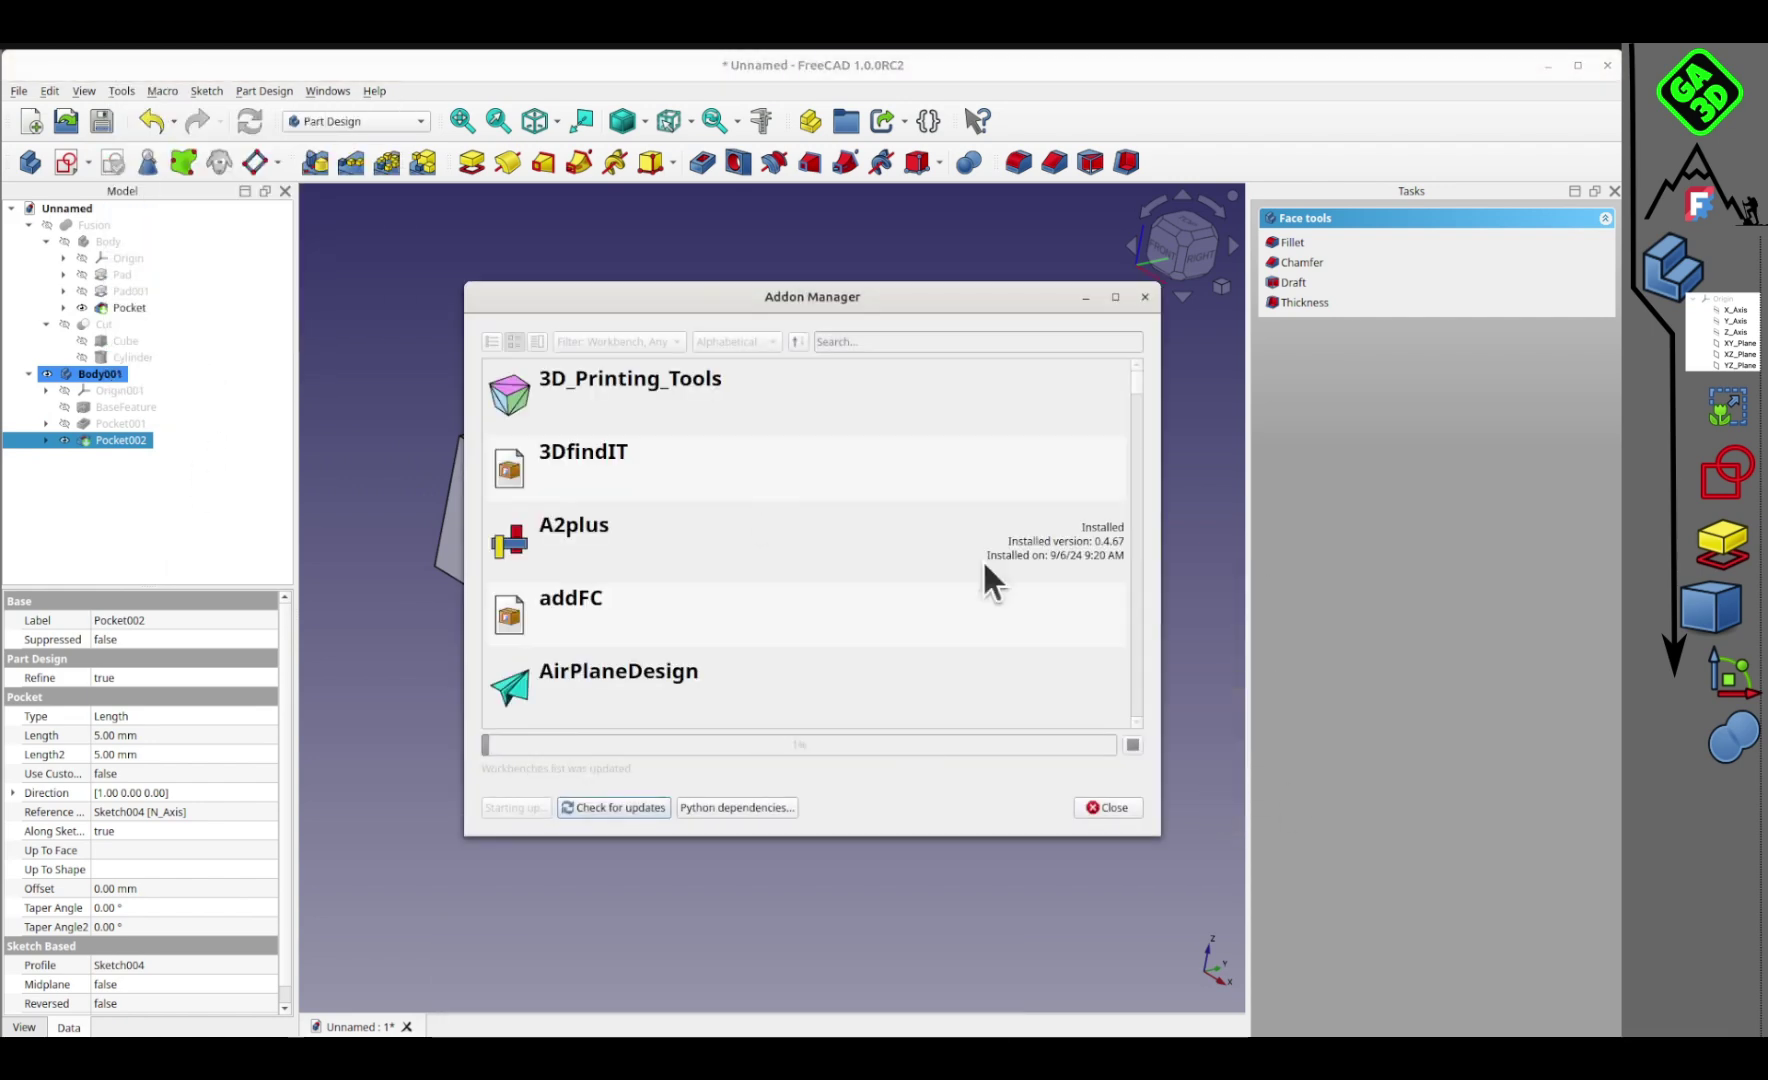
pyautogui.moveTo(863, 296); pyautogui.dragTo(728, 234)
pyautogui.moveTo(1025, 773); pyautogui.dragTo(1330, 1064)
# Step: Read the description page of the A2plus addon and return to the addon list
pyautogui.click(514, 532)
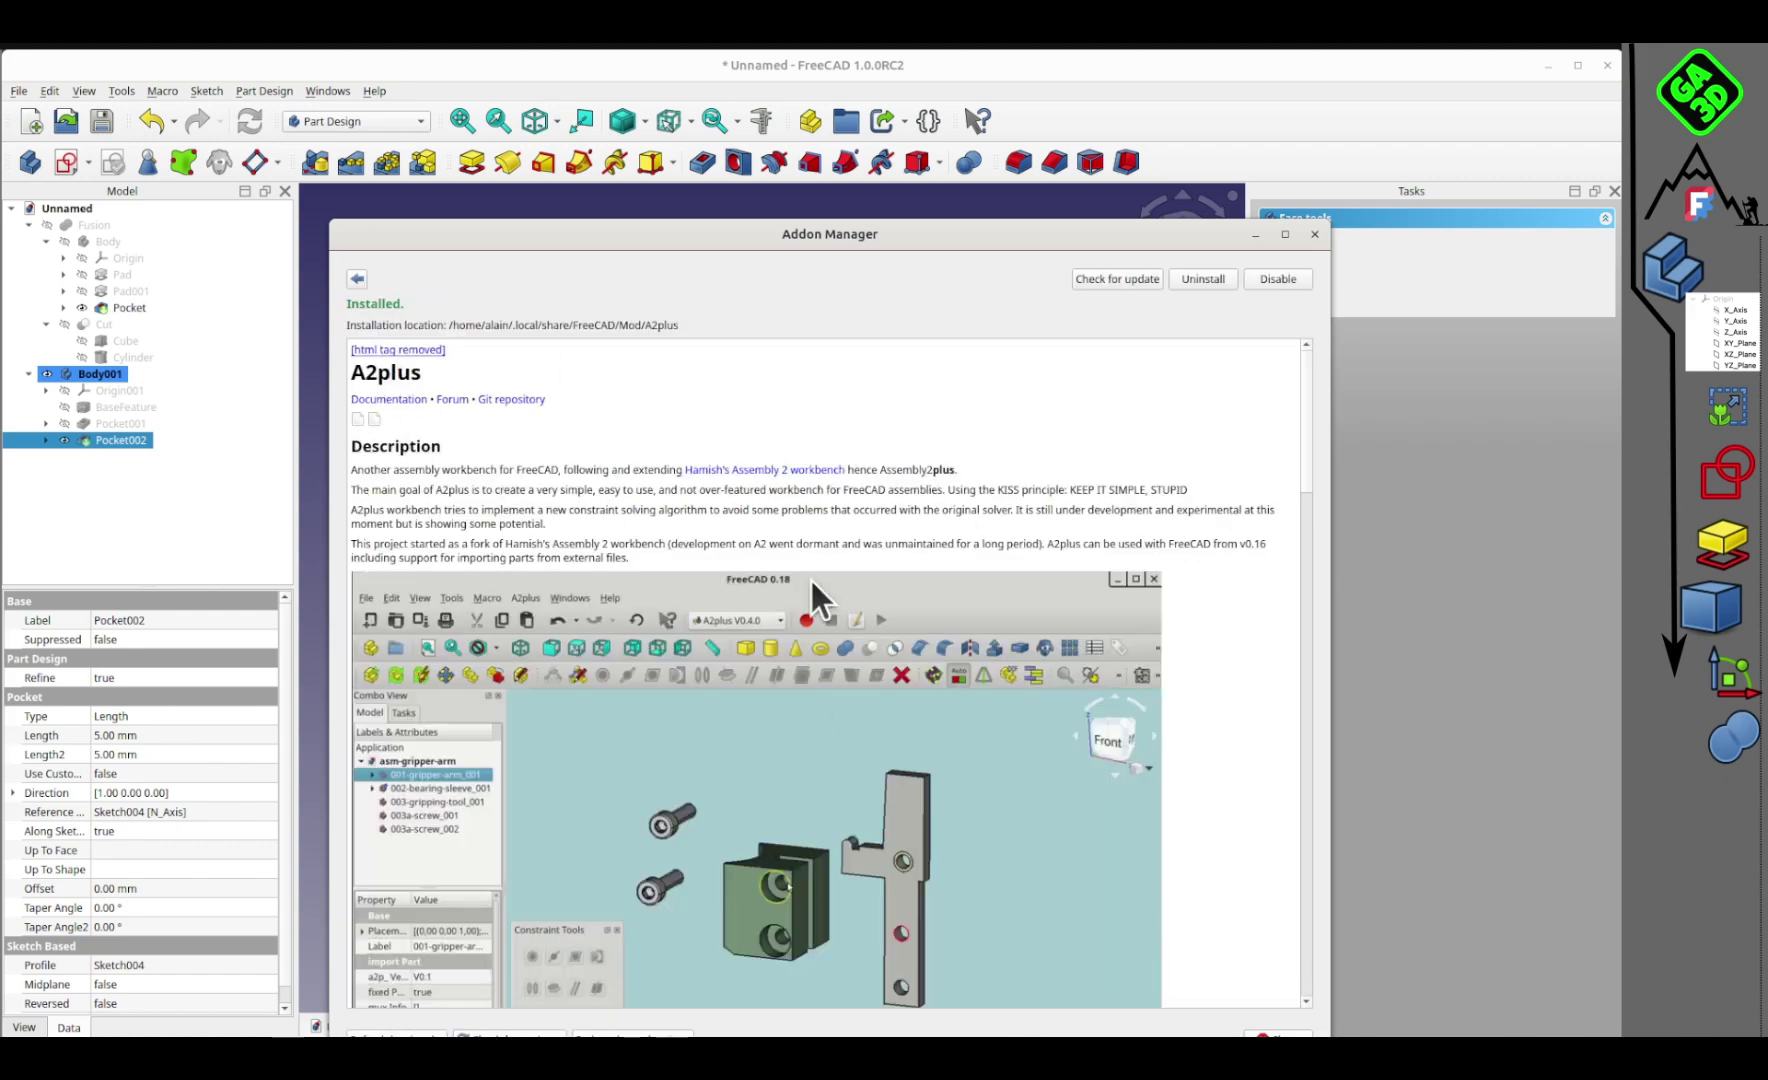
pyautogui.scroll(-7, 459, 452)
pyautogui.scroll(7, 579, 419)
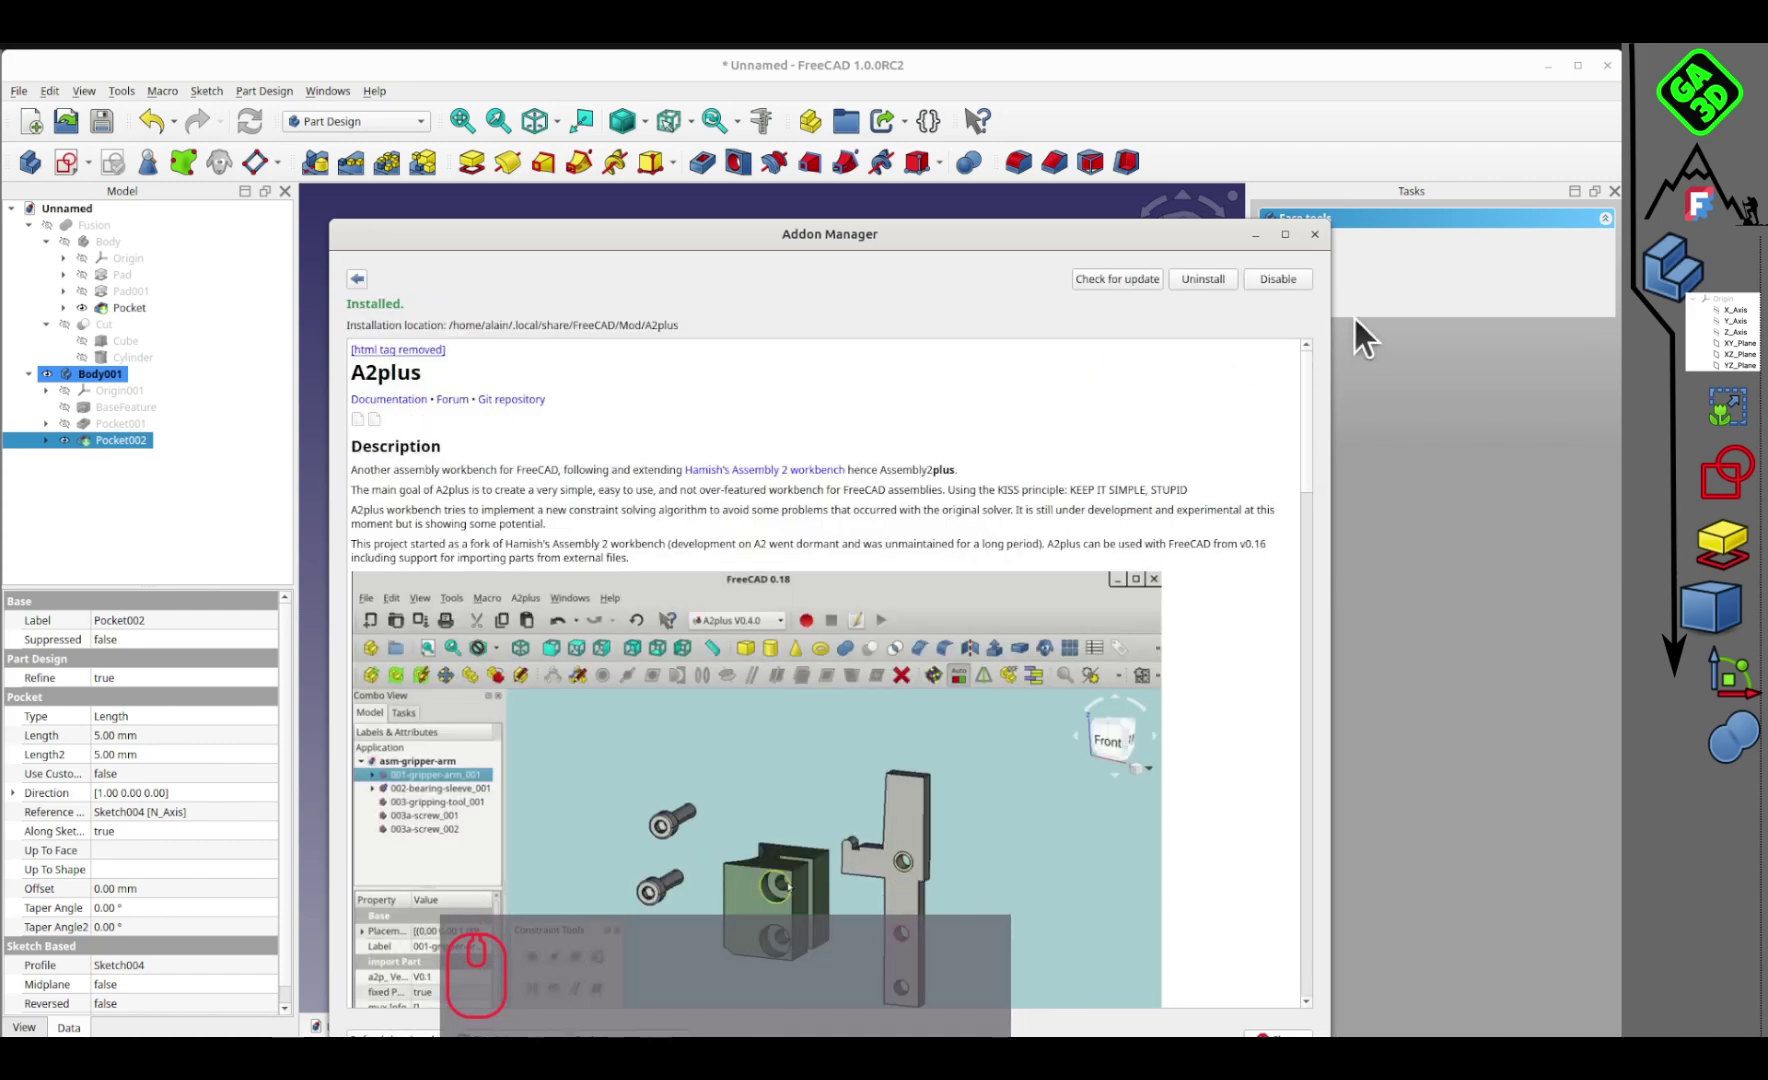
pyautogui.click(367, 280)
# Step: Browse the available workbenches in the addon list and close the Addon Manager
pyautogui.scroll(-12, 758, 640)
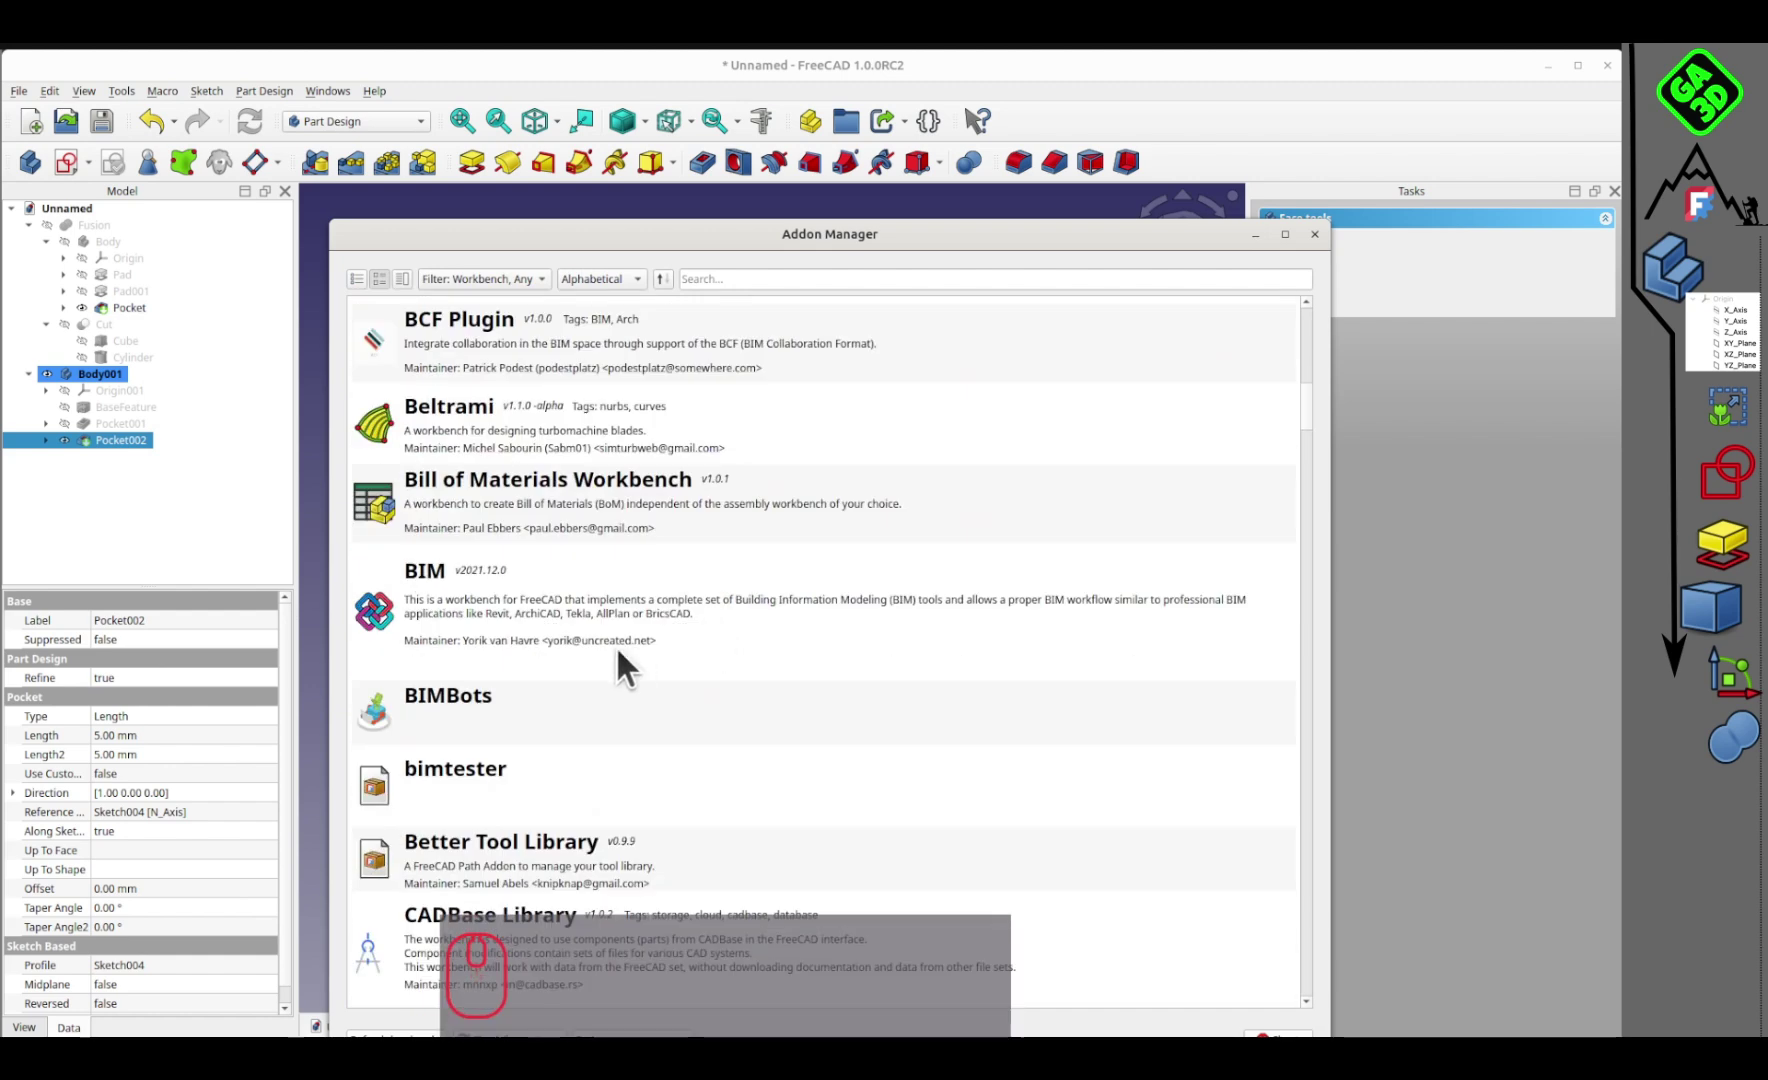
pyautogui.scroll(1, 729, 577)
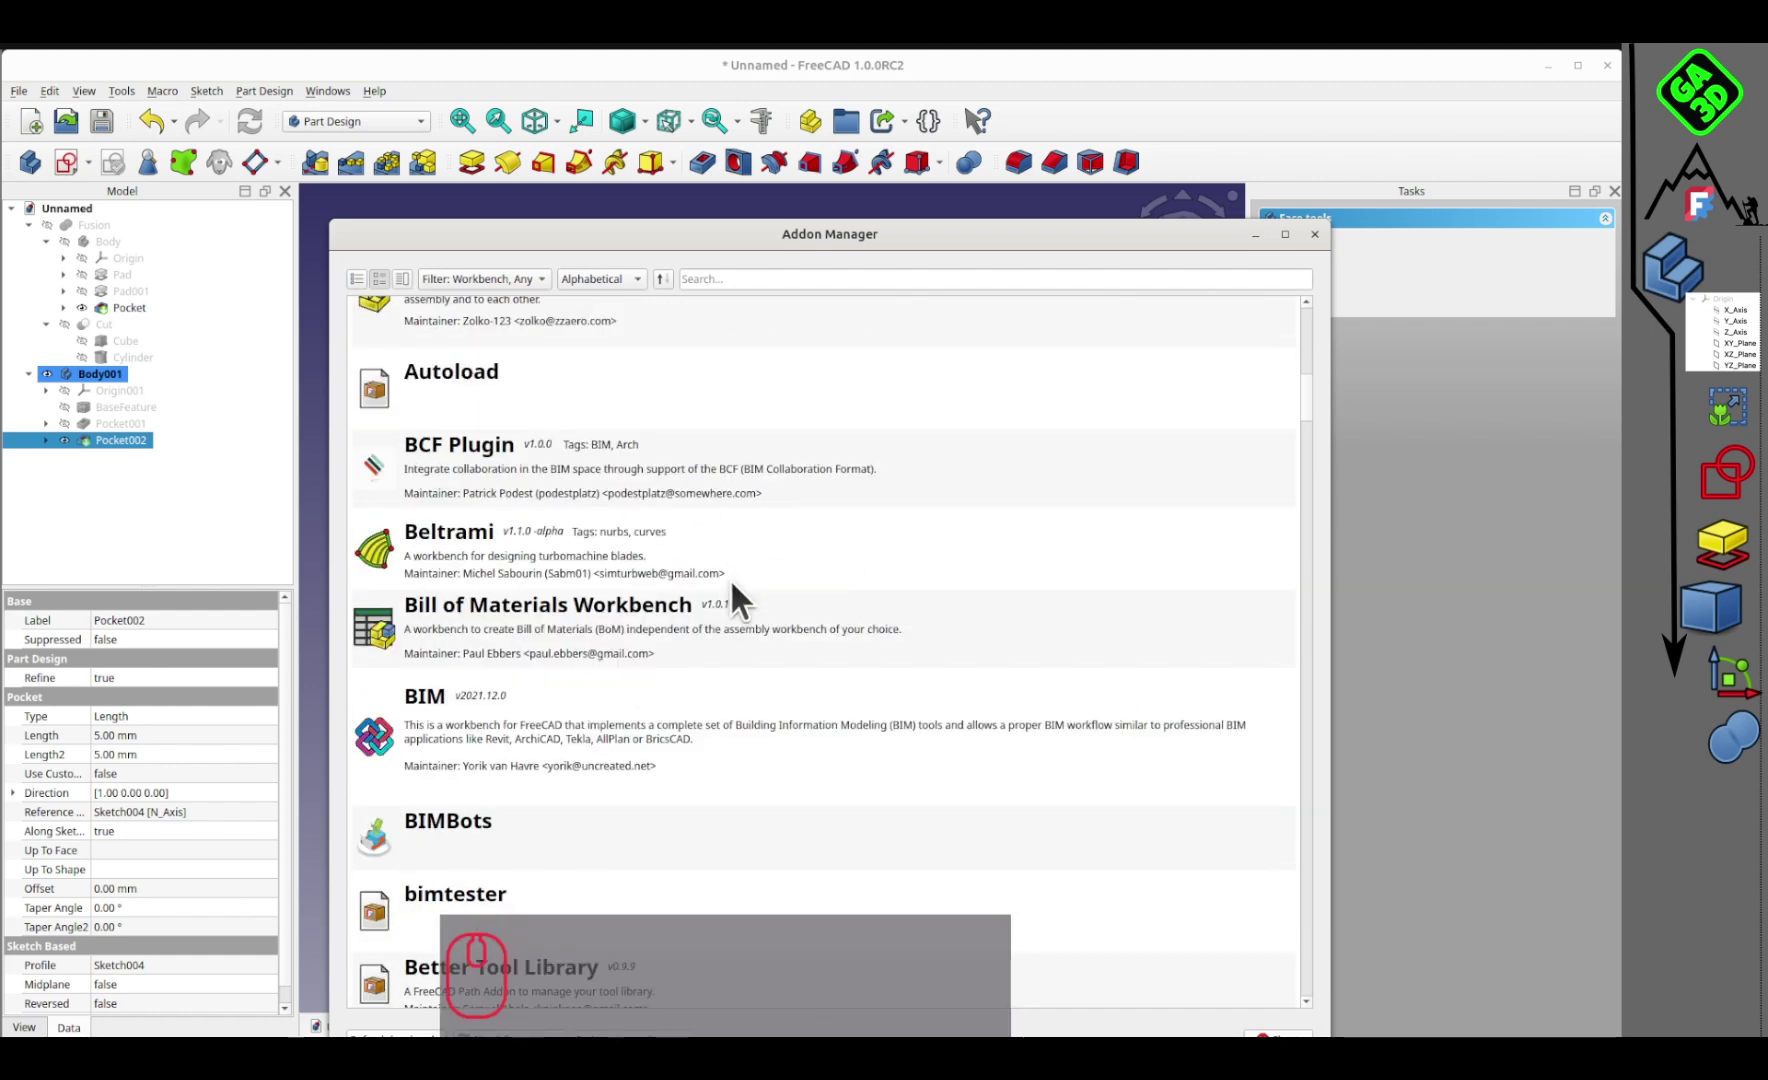
pyautogui.scroll(12, 1028, 716)
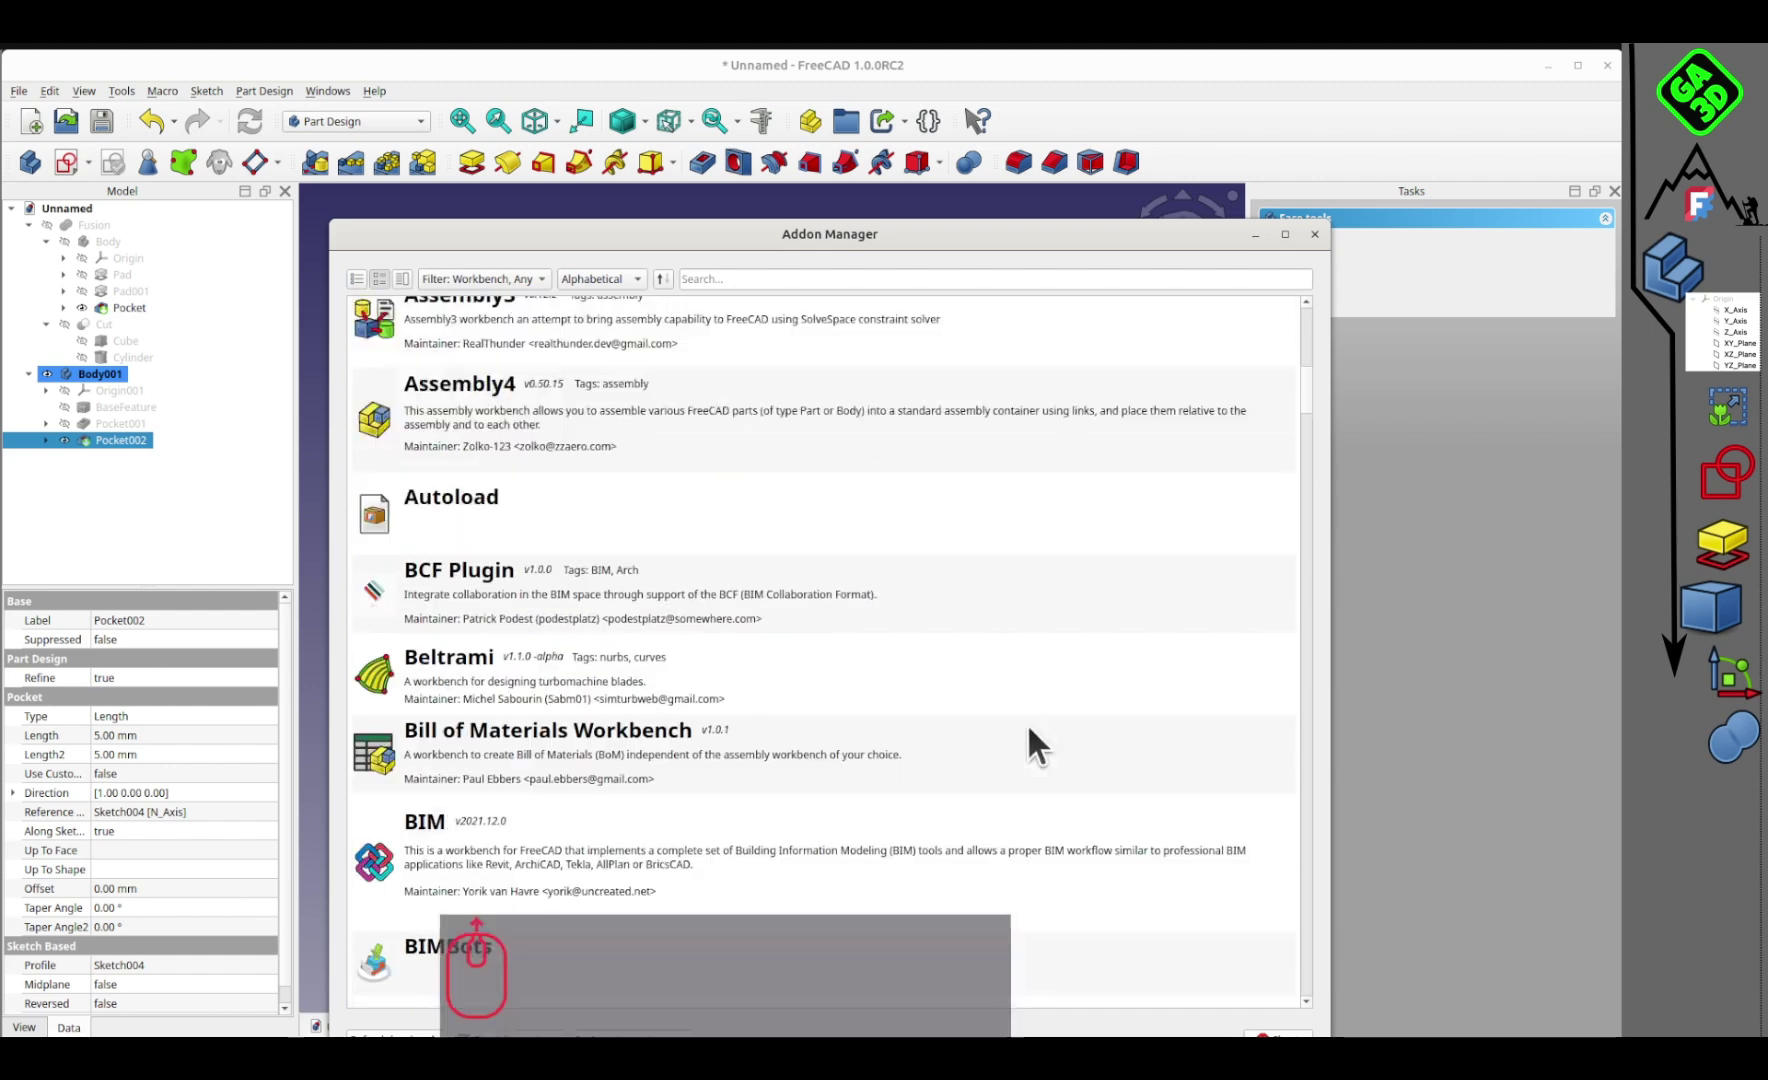
pyautogui.scroll(-2, 1030, 710)
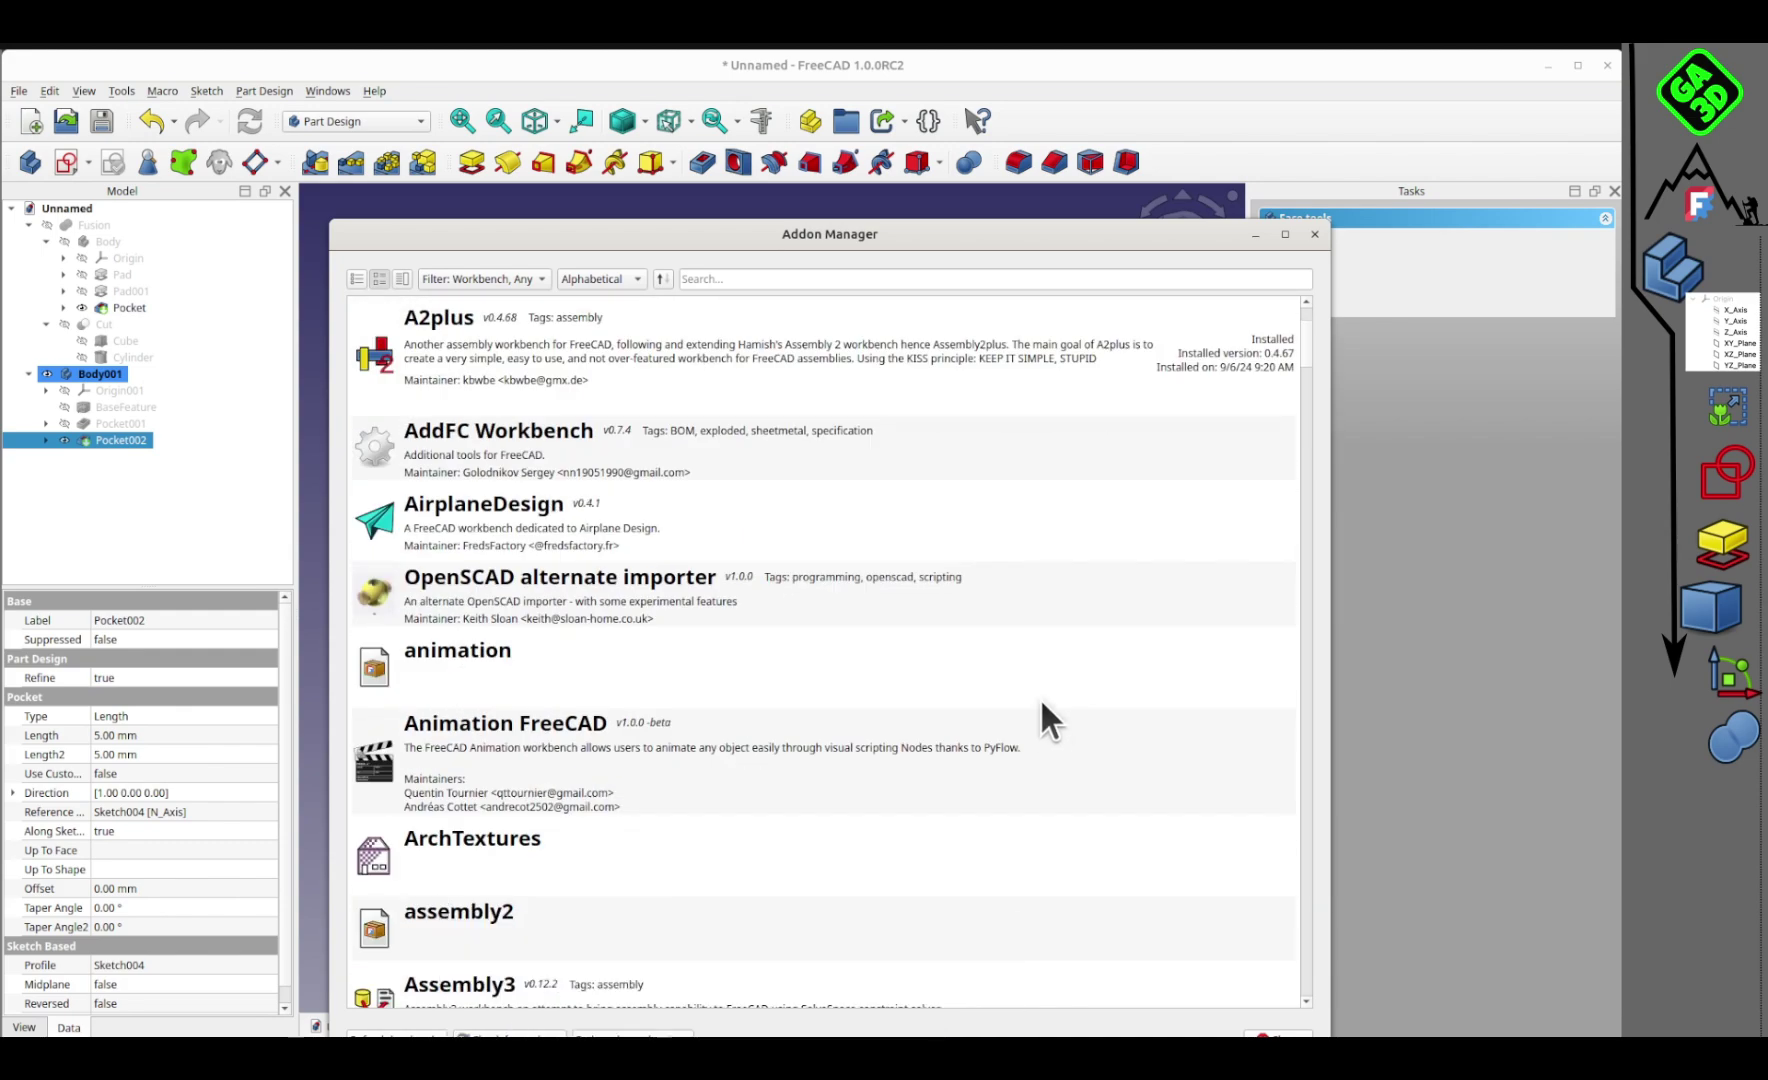
pyautogui.scroll(-5, 1039, 700)
pyautogui.click(1256, 1035)
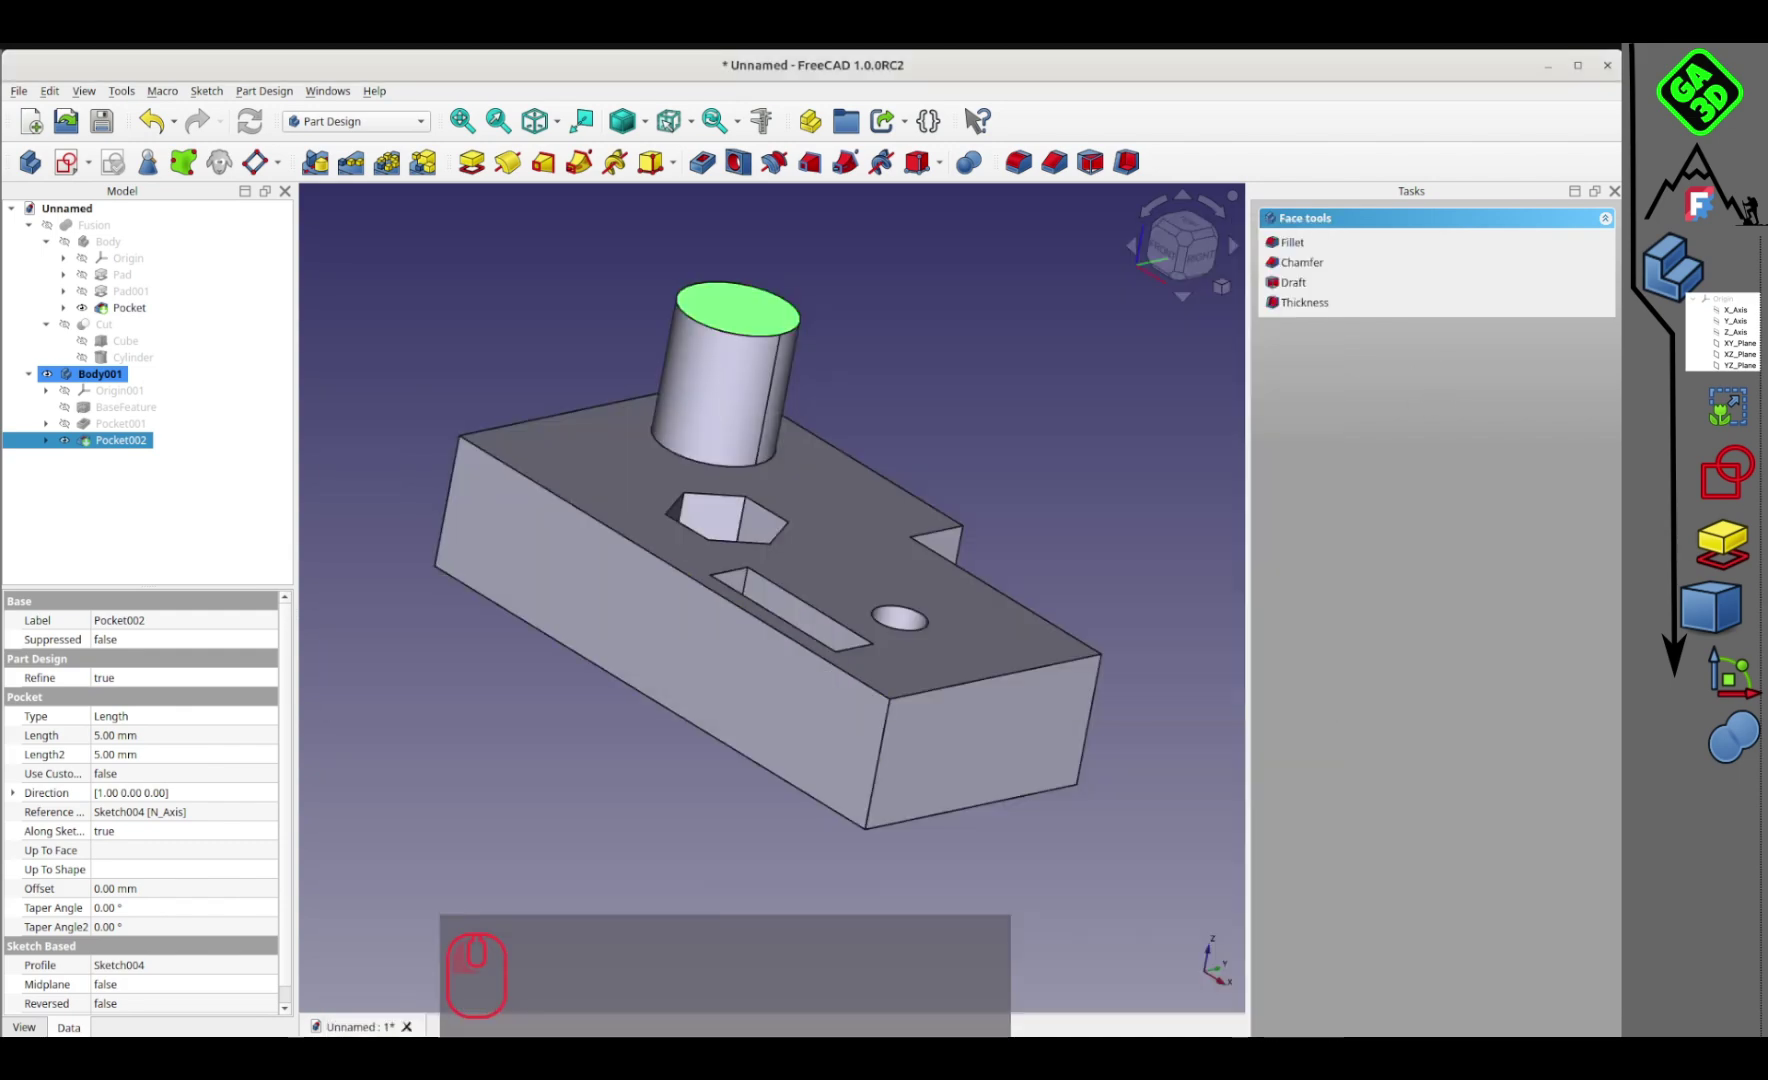
# Step: Inspect the part from several angles, including its end faces, top cut-outs and cylinder
pyautogui.moveTo(442, 359); pyautogui.dragTo(860, 789, button='middle')
pyautogui.scroll(1, 845, 728)
pyautogui.click(894, 698)
pyautogui.moveTo(916, 628); pyautogui.dragTo(669, 637, button='middle')
pyautogui.moveTo(669, 642); pyautogui.dragTo(961, 558)
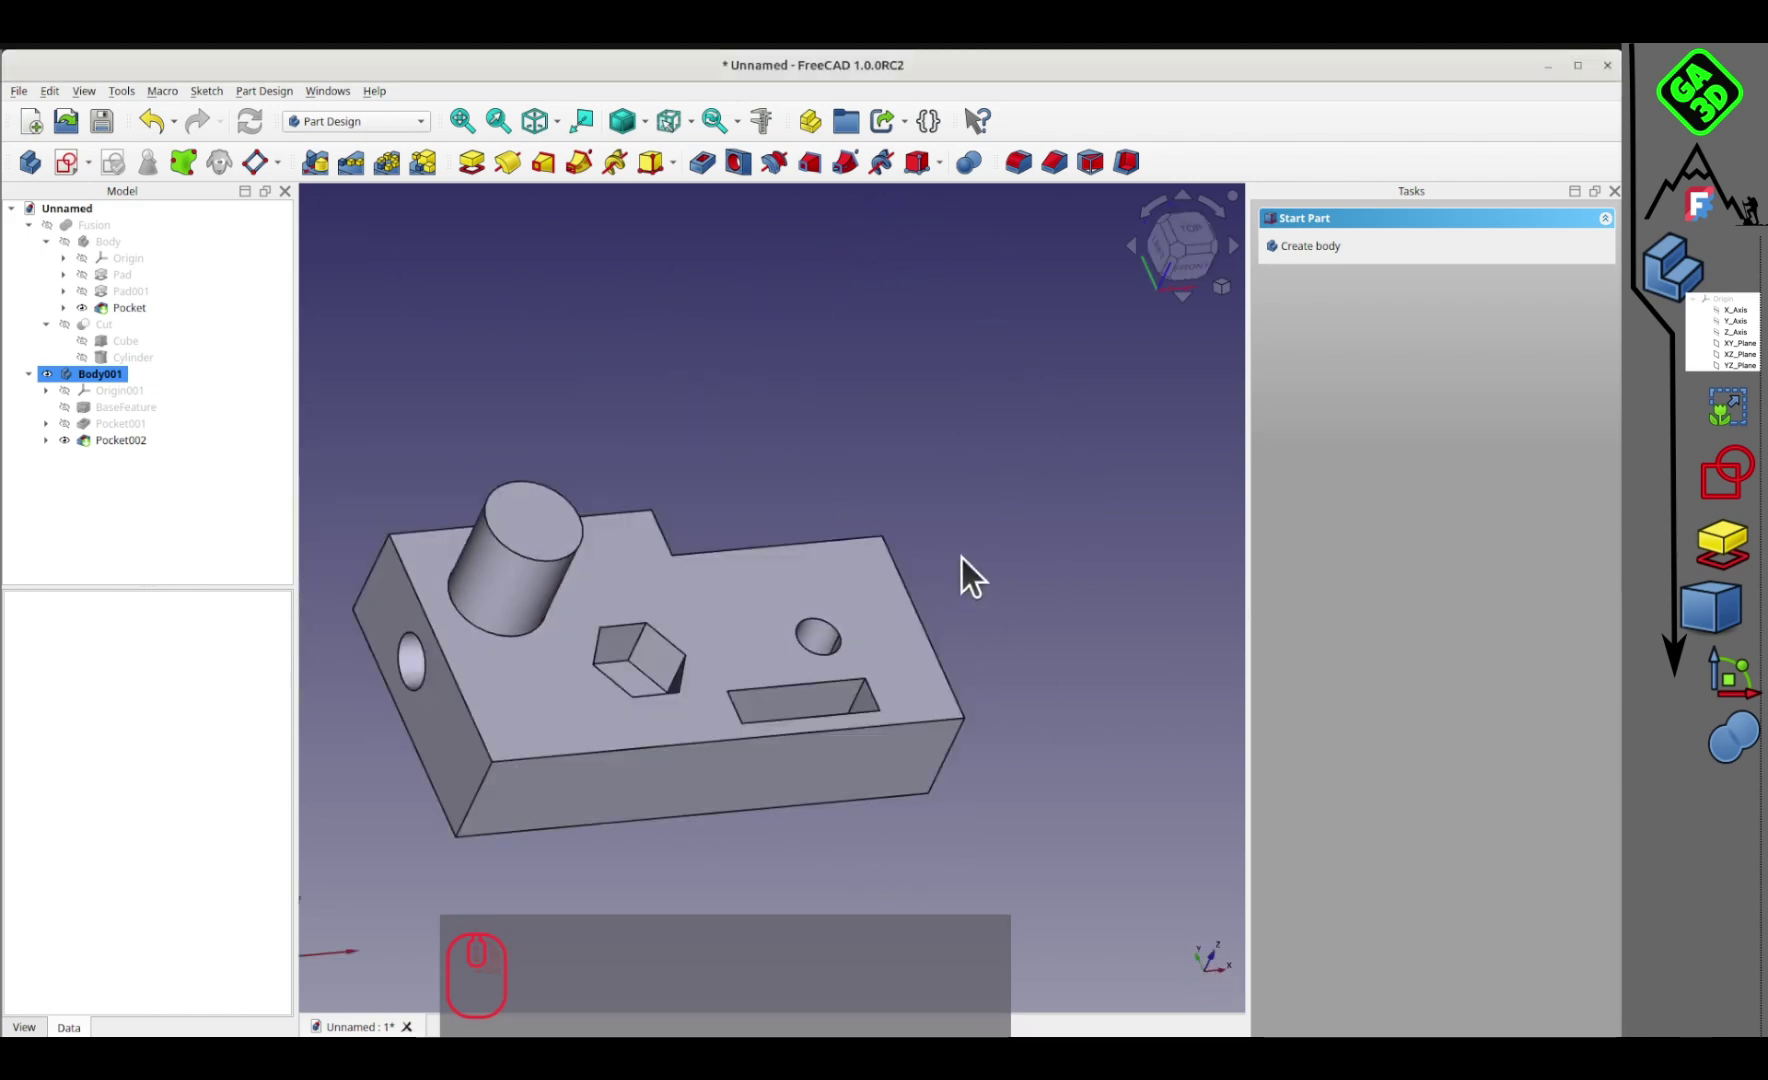
pyautogui.click(1190, 235)
pyautogui.moveTo(702, 711); pyautogui.dragTo(599, 582)
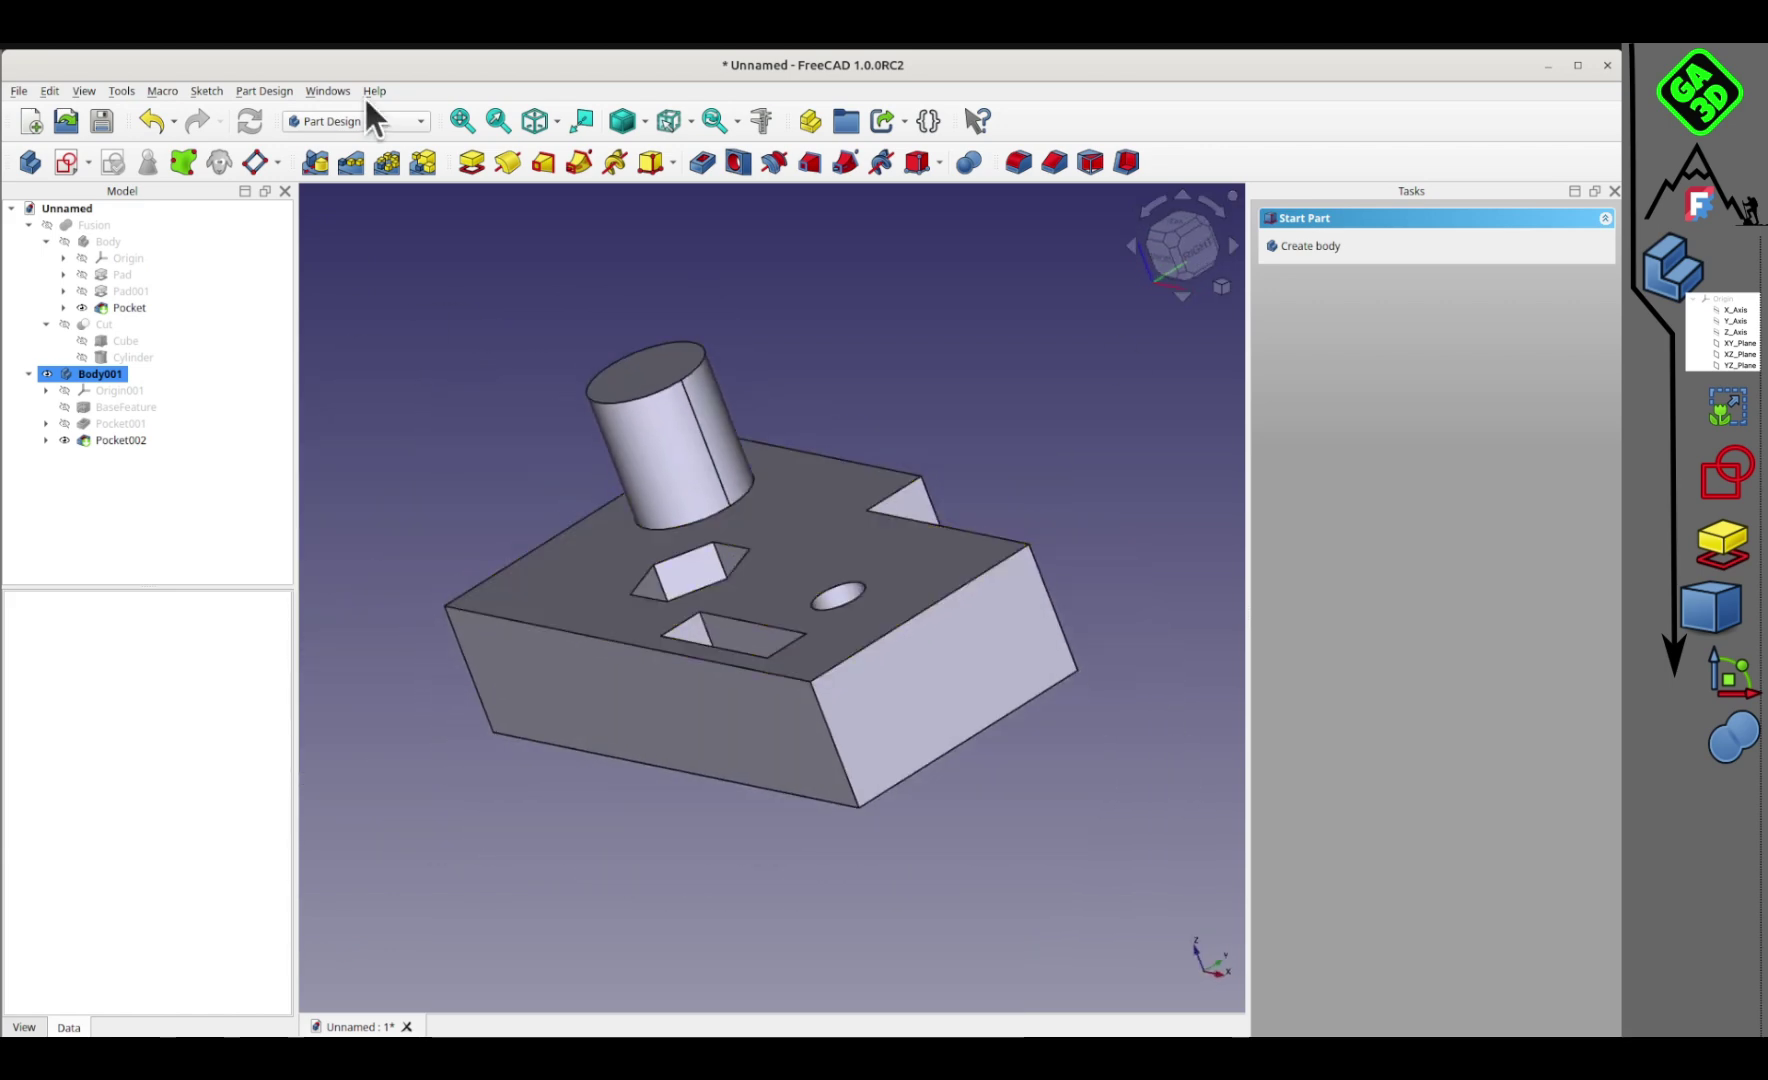
pyautogui.moveTo(740, 757); pyautogui.dragTo(1080, 832)
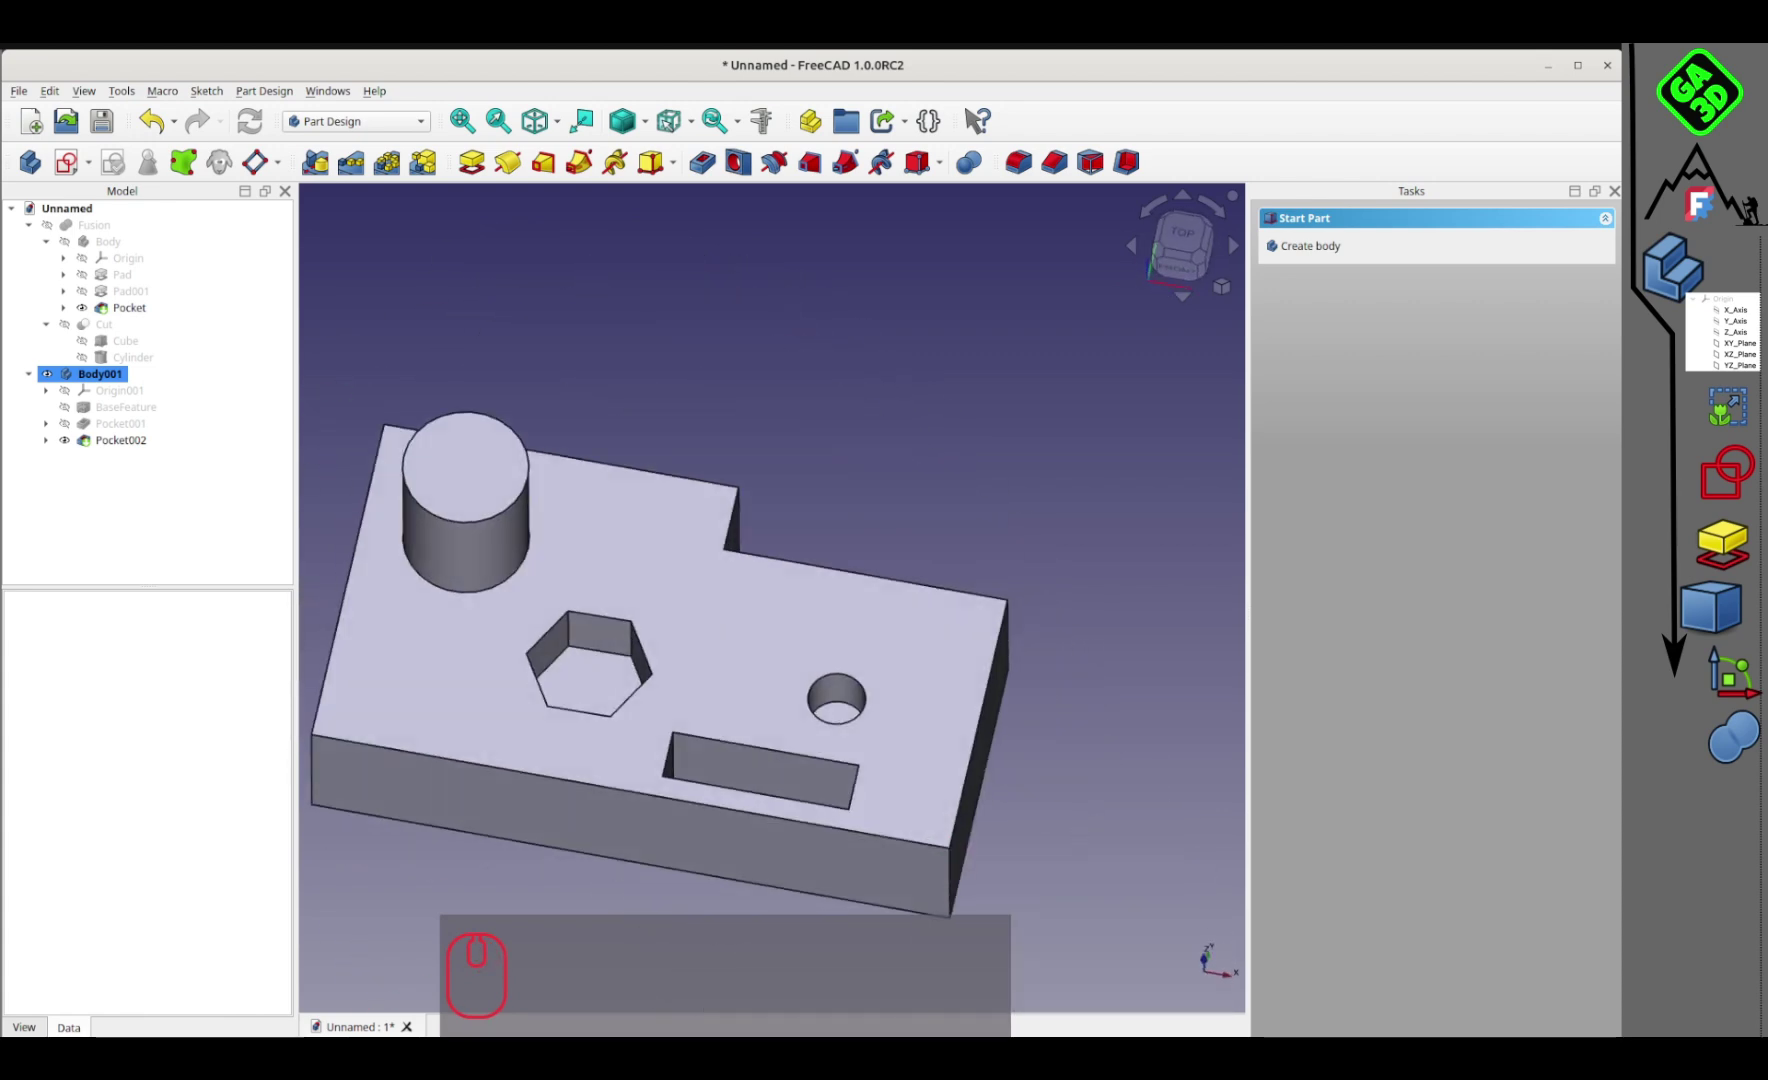
pyautogui.scroll(-2, 805, 661)
# Step: Switch to the Sheet Metal workbench and add a bent wall to the part's end face farthest from the large cylinder
pyautogui.click(342, 118)
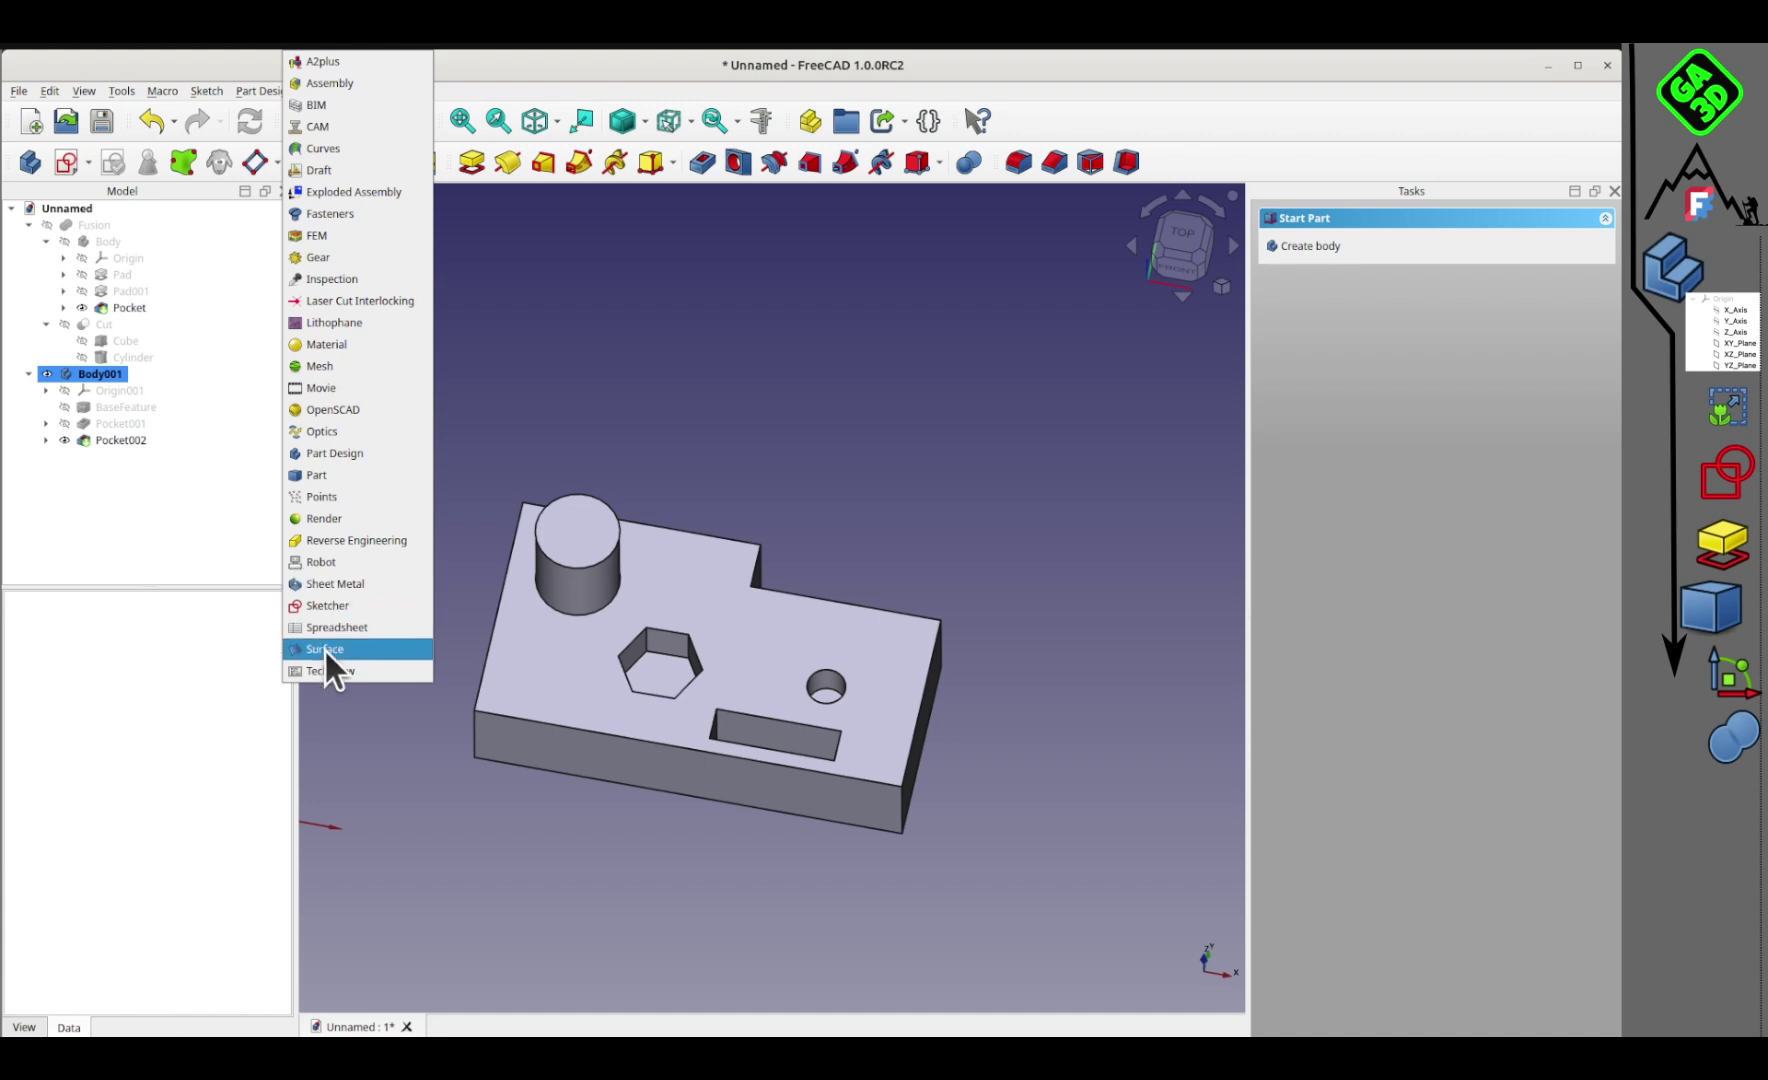
pyautogui.click(352, 582)
pyautogui.scroll(-3, 365, 593)
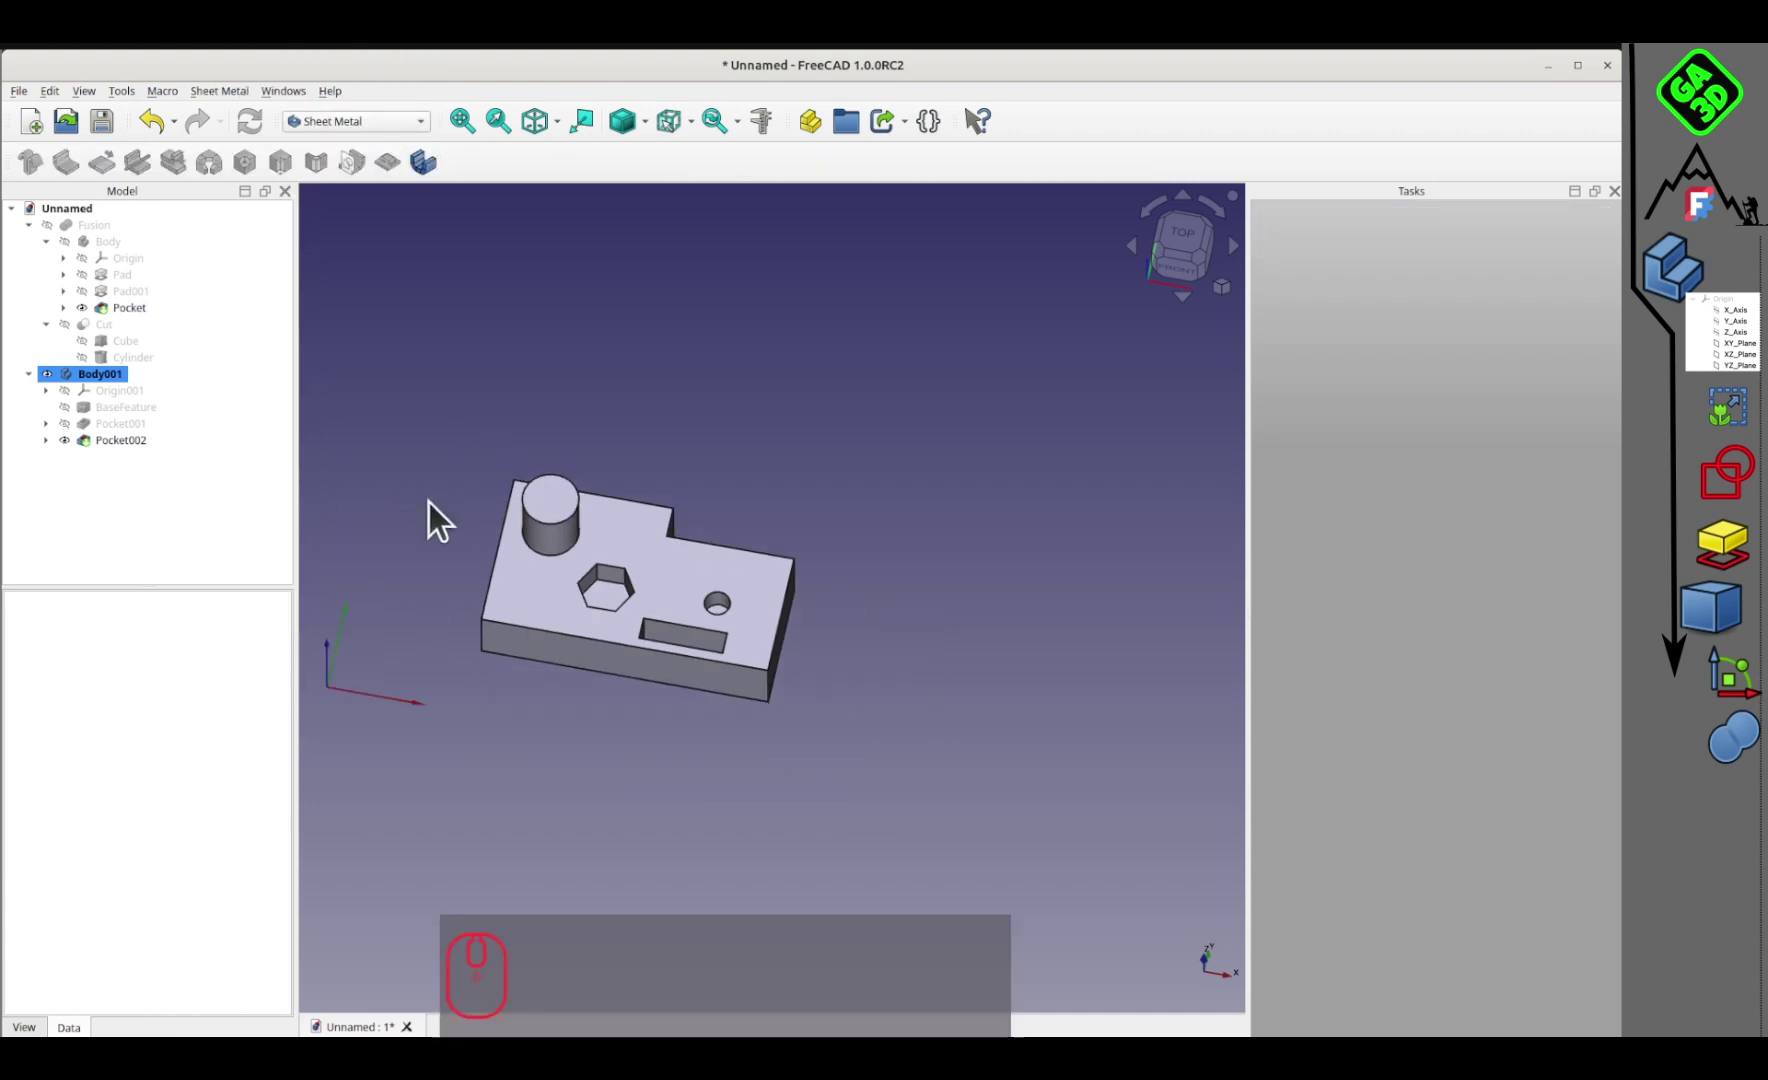
pyautogui.moveTo(652, 673); pyautogui.dragTo(568, 507, button='middle')
pyautogui.moveTo(936, 673); pyautogui.dragTo(800, 560, button='middle')
pyautogui.scroll(2, 650, 510)
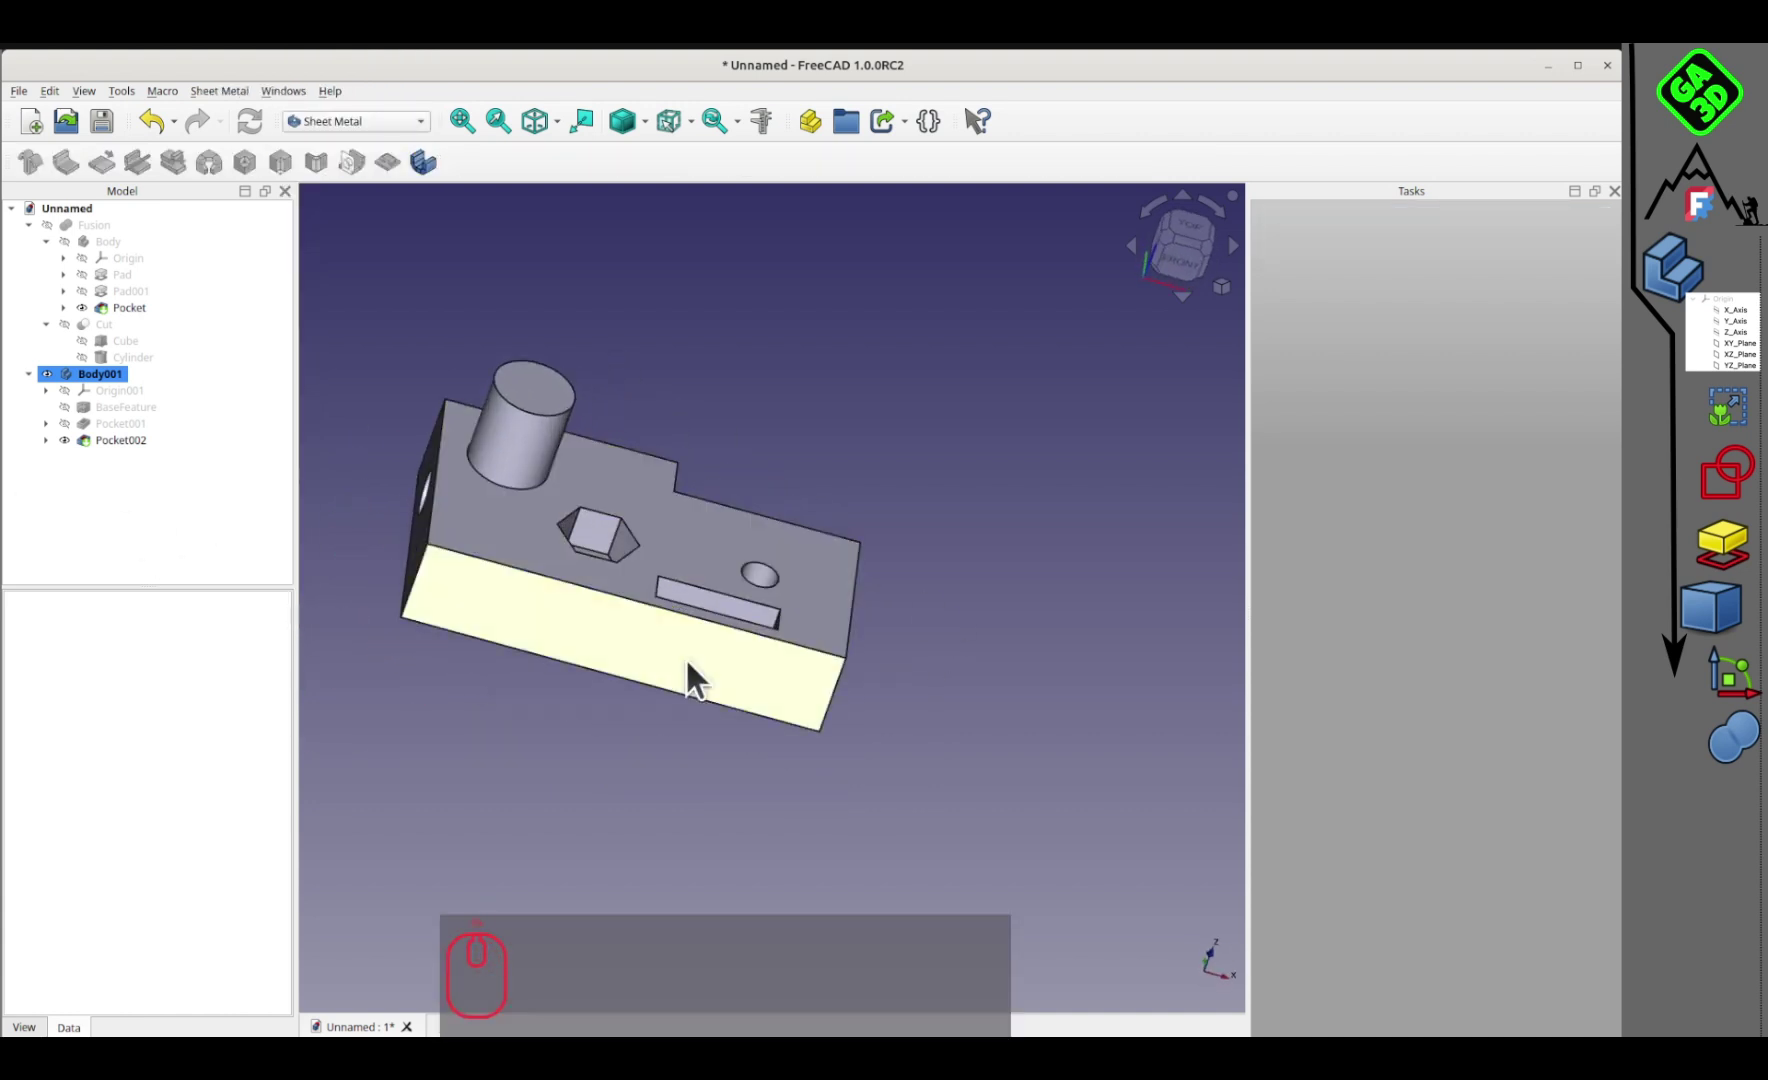
pyautogui.moveTo(688, 653); pyautogui.dragTo(800, 633, button='middle')
pyautogui.moveTo(787, 702); pyautogui.dragTo(575, 625, button='middle')
pyautogui.click(763, 583)
pyautogui.click(66, 162)
pyautogui.moveTo(657, 838); pyautogui.dragTo(855, 716, button='middle')
pyautogui.moveTo(855, 716); pyautogui.dragTo(809, 679, button='right')
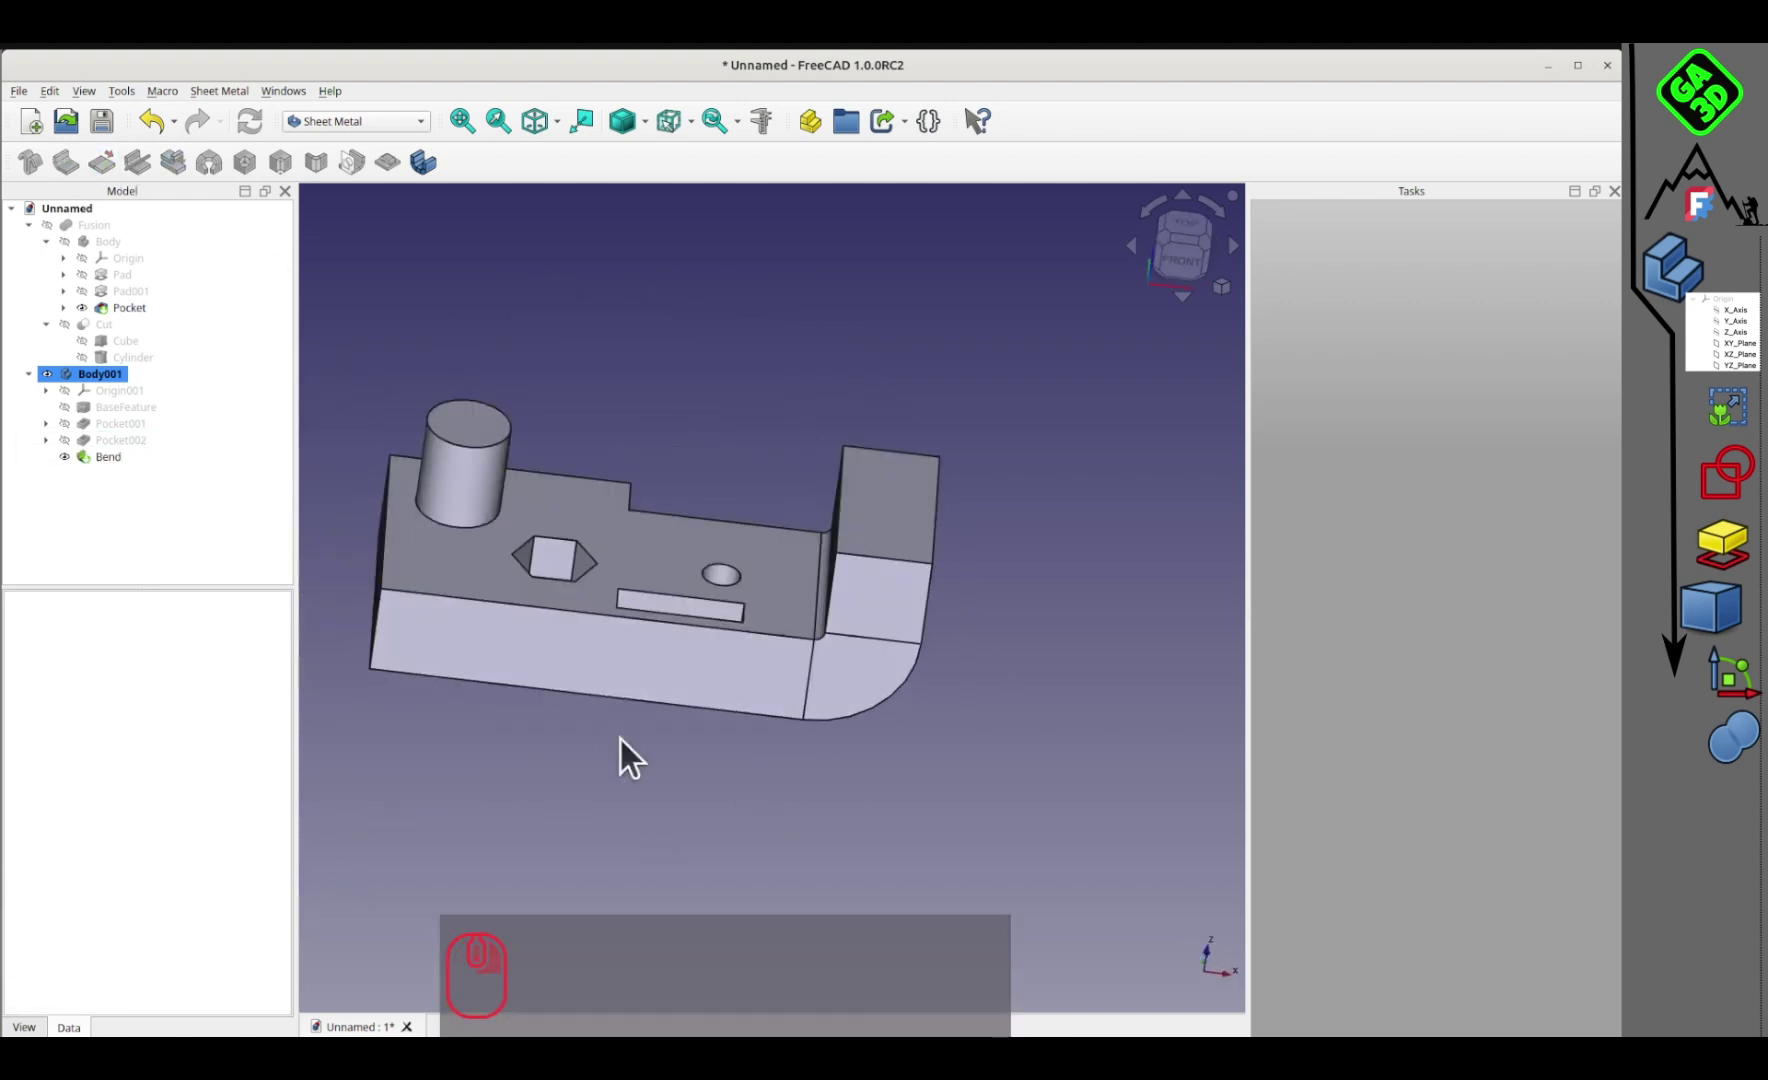
# Step: Select the bend in the model tree, review its parameters from a near-front view, and clear the selection
pyautogui.moveTo(897, 629); pyautogui.dragTo(296, 442, button='right')
pyautogui.click(90, 459)
pyautogui.moveTo(915, 710); pyautogui.dragTo(643, 355, button='right')
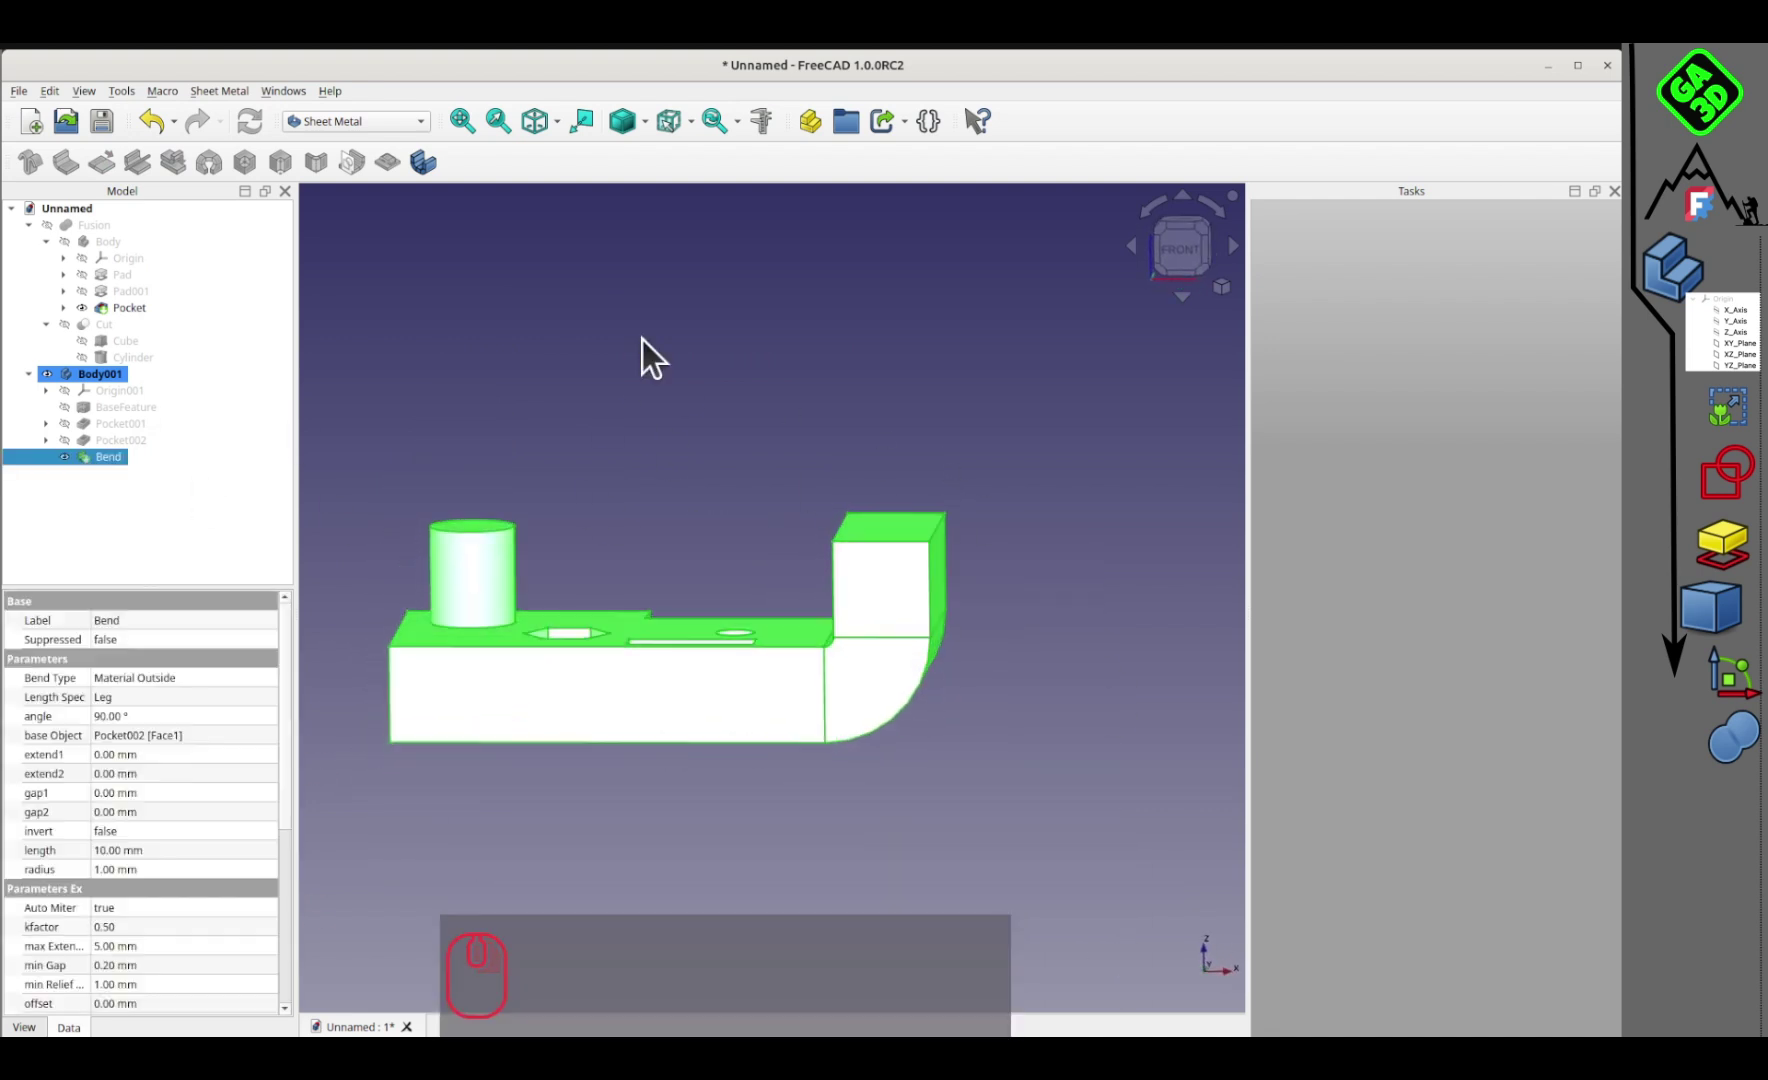
pyautogui.click(643, 355)
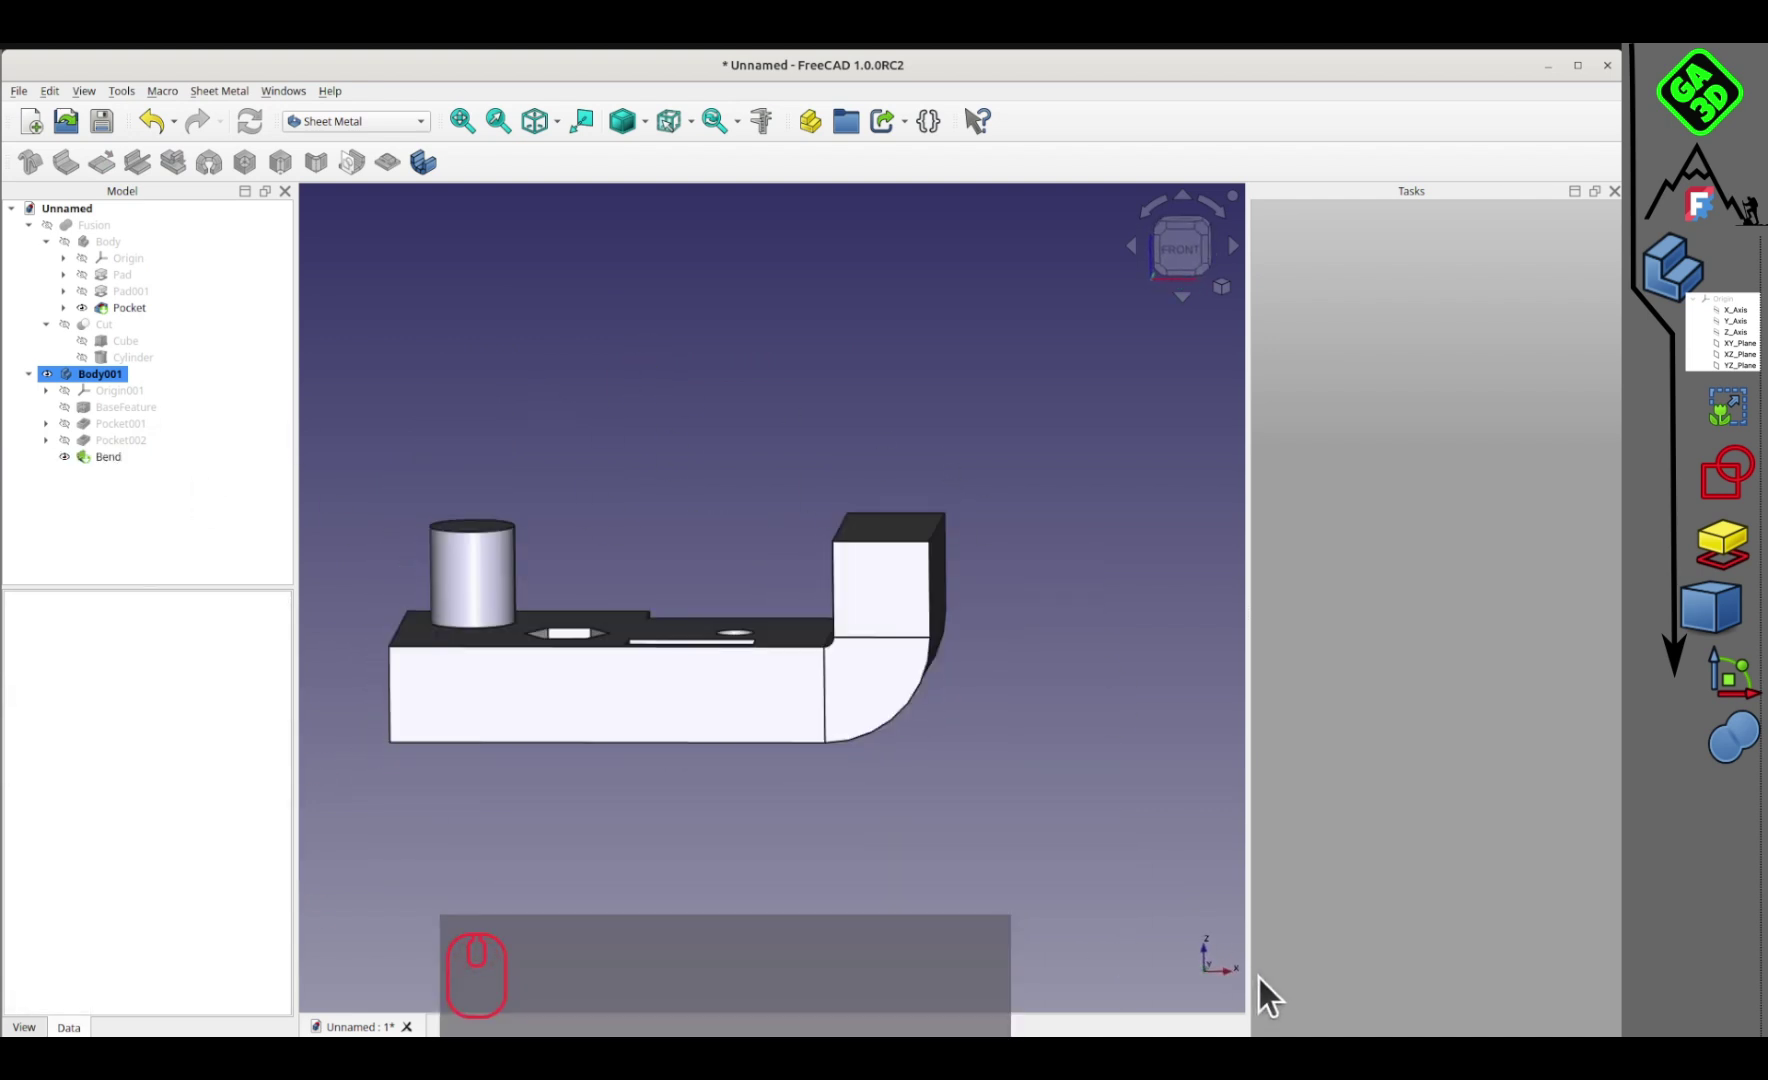
# Step: Switch to the Fasteners workbench and insert a DIN933 hex head screw, size M6x12
pyautogui.click(344, 118)
pyautogui.click(330, 215)
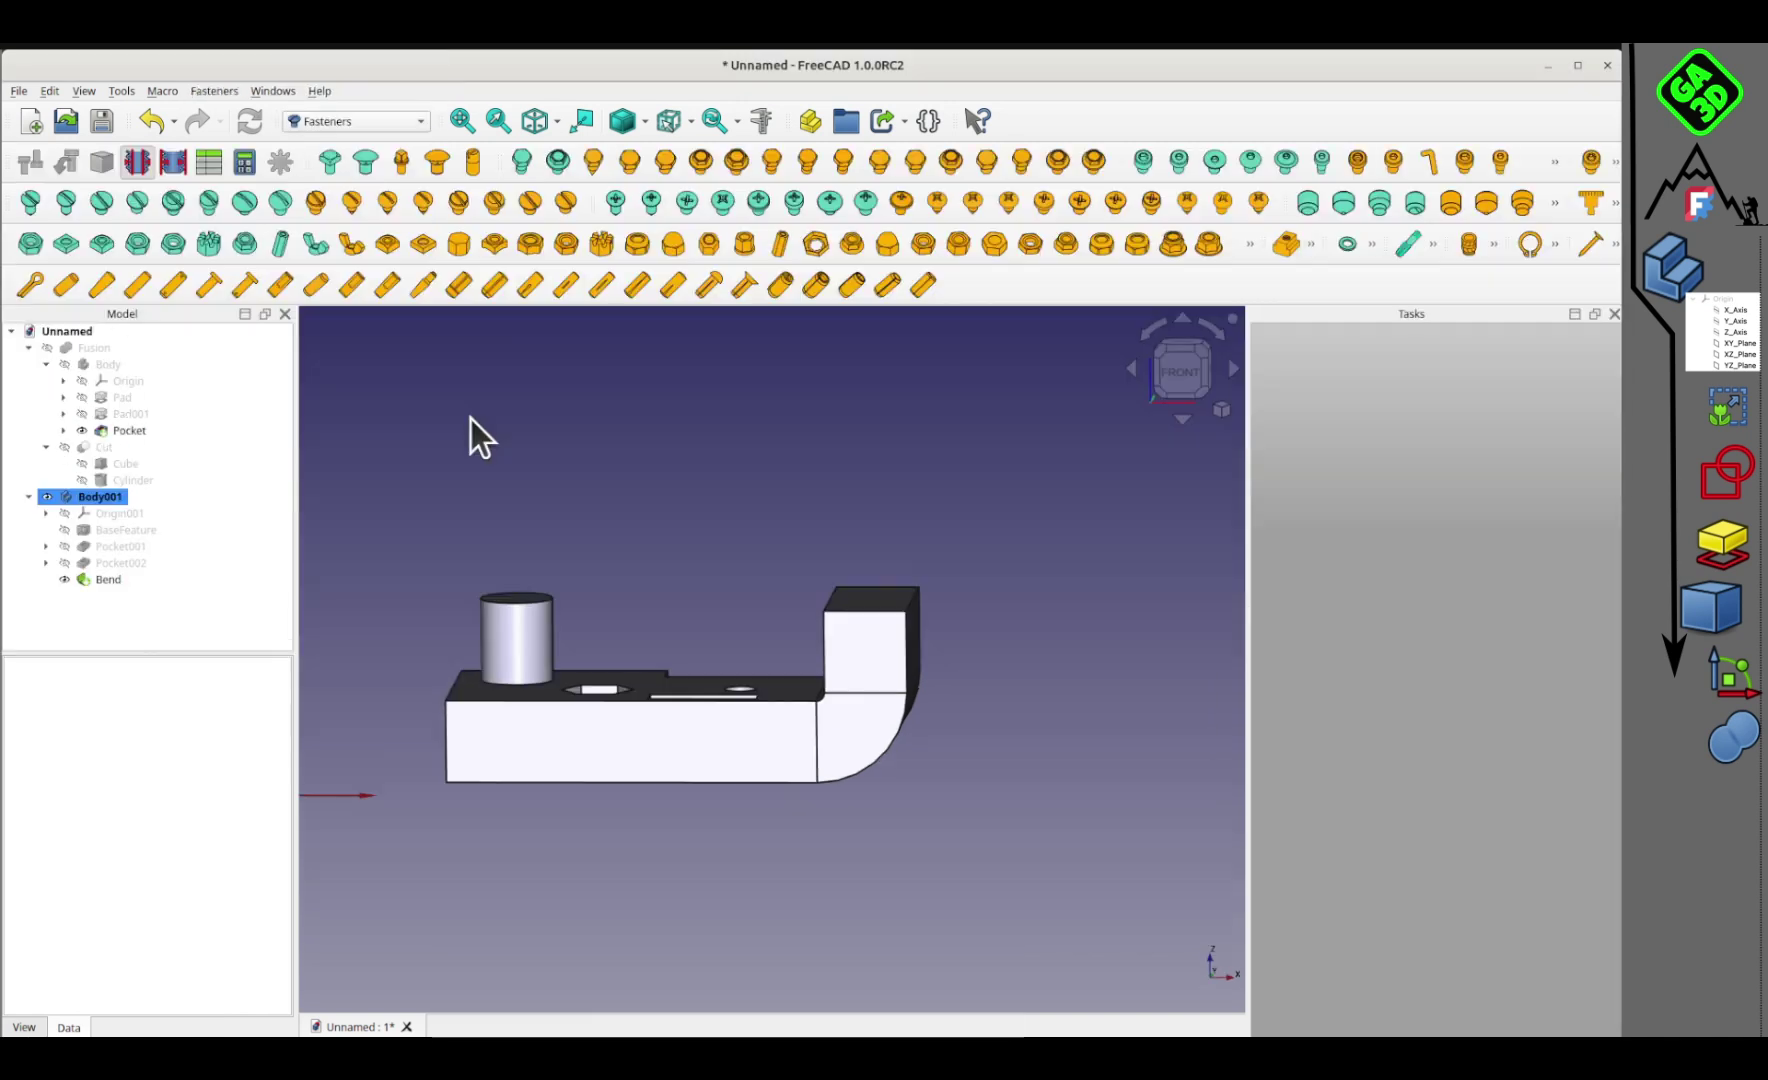
pyautogui.click(630, 162)
pyautogui.click(110, 595)
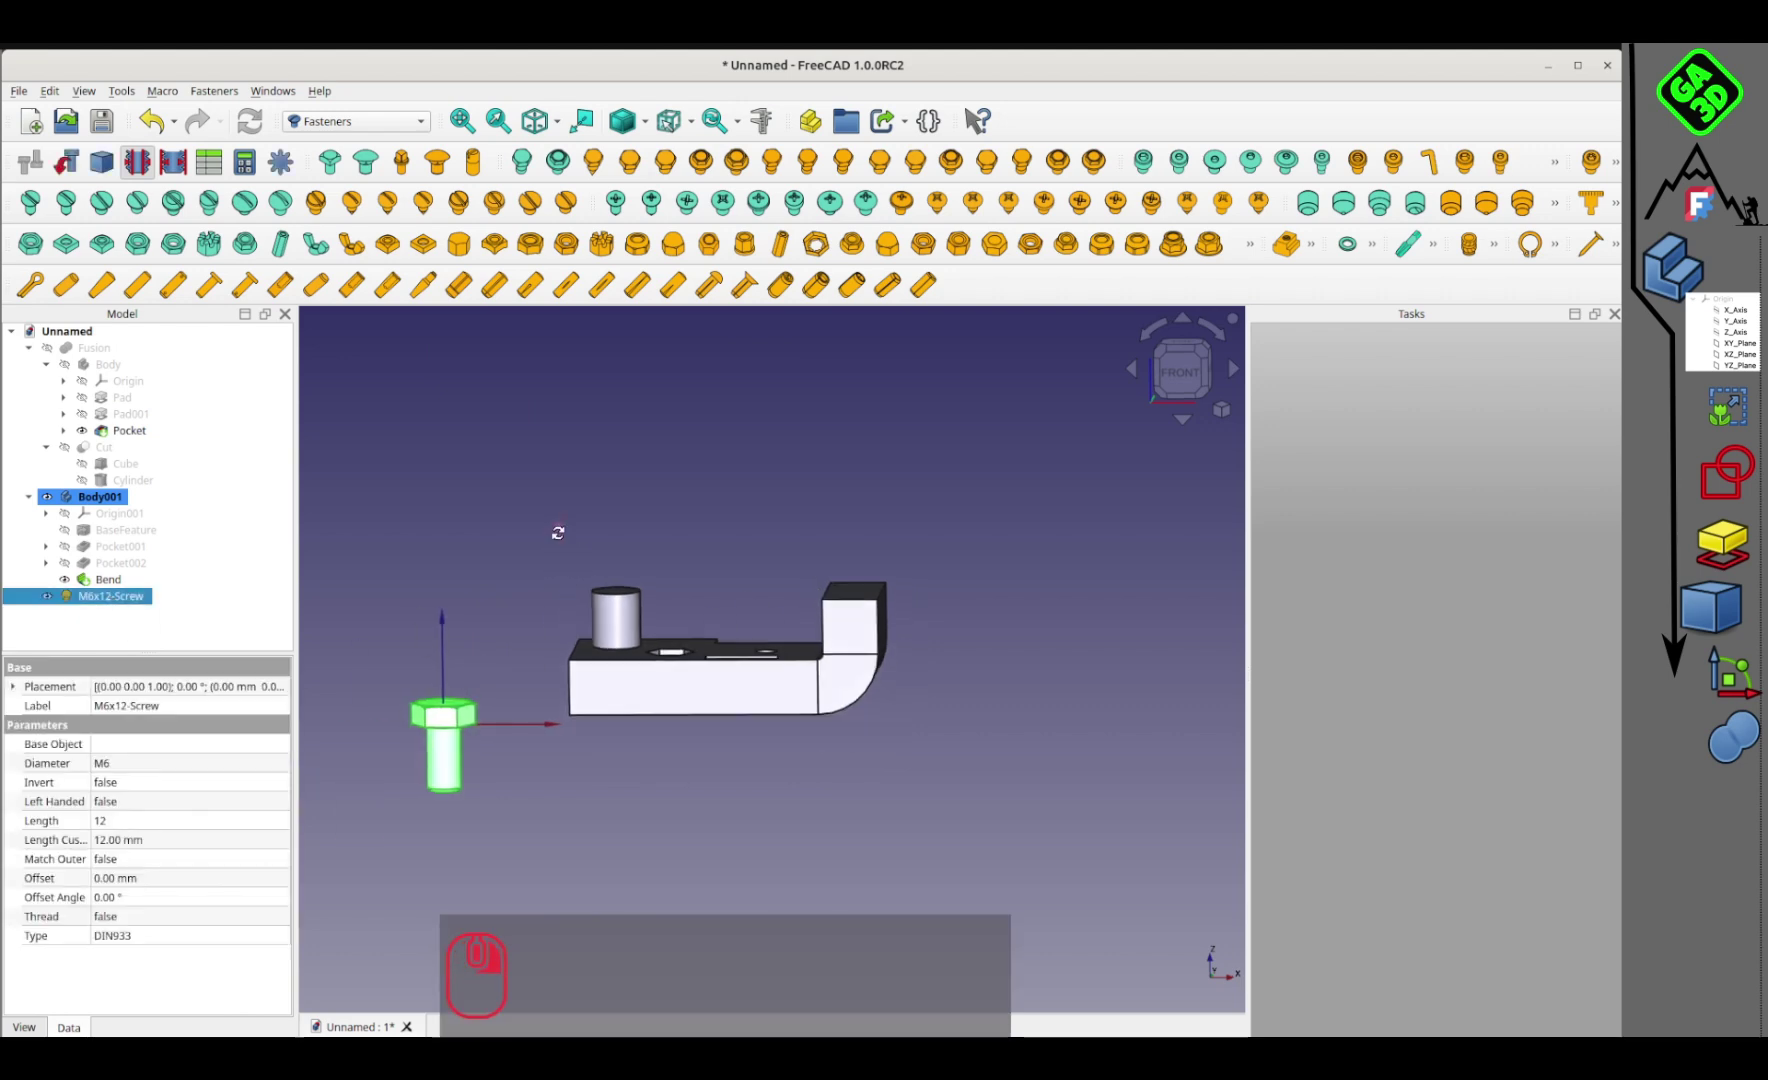
pyautogui.moveTo(551, 551); pyautogui.dragTo(640, 625, button='right')
pyautogui.click(1065, 348)
pyautogui.moveTo(720, 530); pyautogui.dragTo(667, 612, button='right')
pyautogui.scroll(4, 530, 690)
pyautogui.moveTo(550, 690); pyautogui.dragTo(456, 494, button='right')
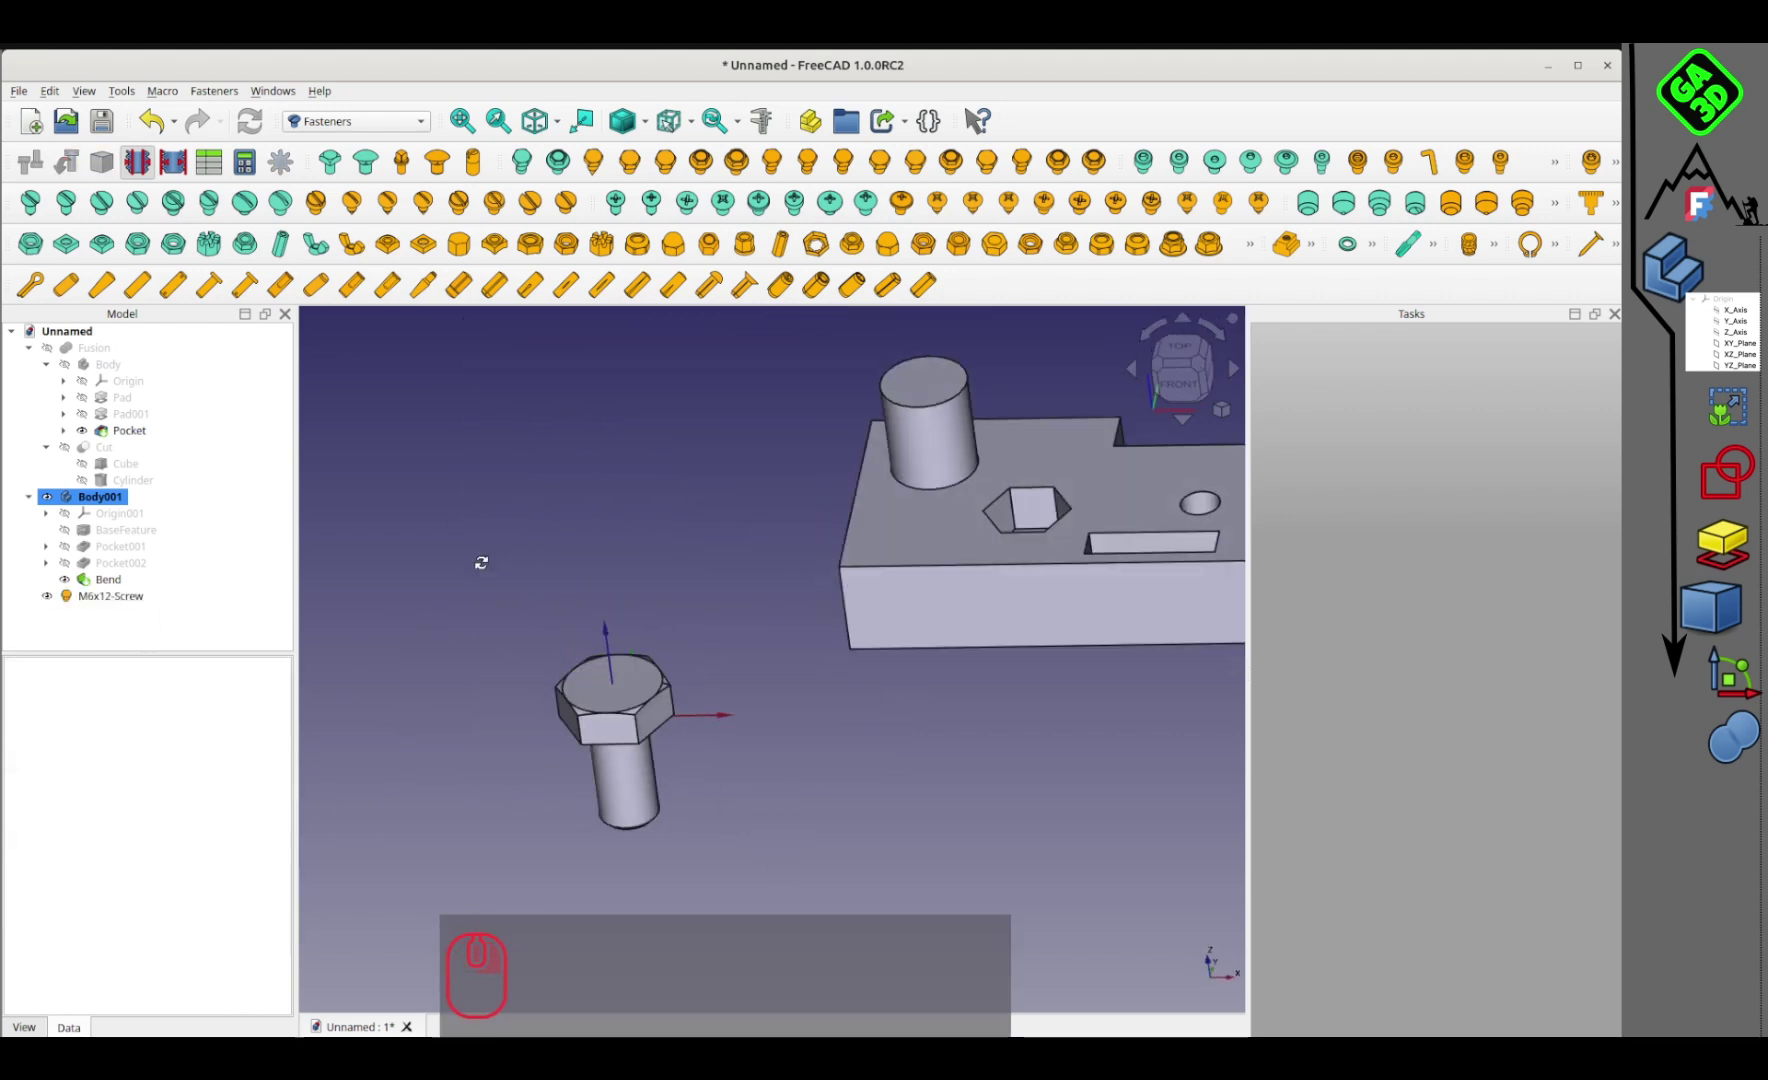
# Step: Insert a DIN315 M6 wing nut and move it away from the screw, about 32 mm along X
pyautogui.moveTo(976, 549); pyautogui.dragTo(911, 505, button='middle')
pyautogui.moveTo(623, 520); pyautogui.dragTo(640, 575, button='right')
pyautogui.click(598, 248)
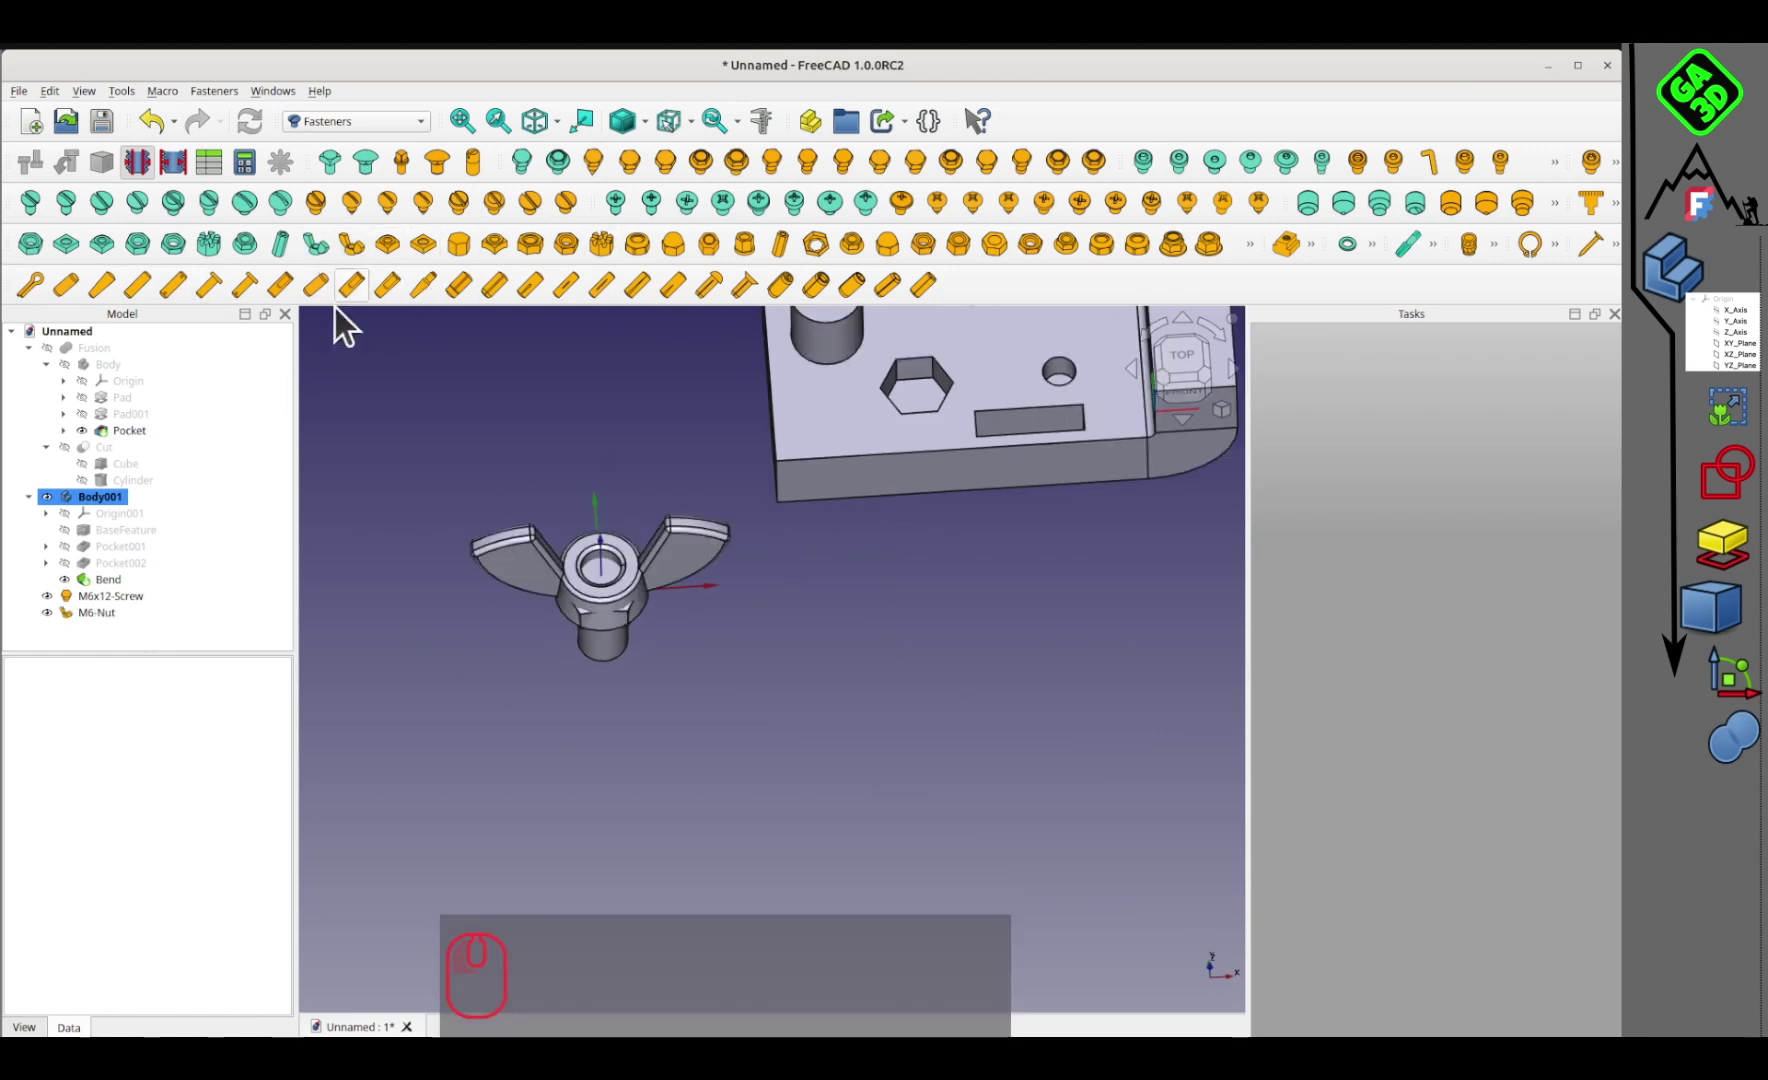
pyautogui.doubleClick(84, 611)
pyautogui.moveTo(622, 566); pyautogui.dragTo(888, 582)
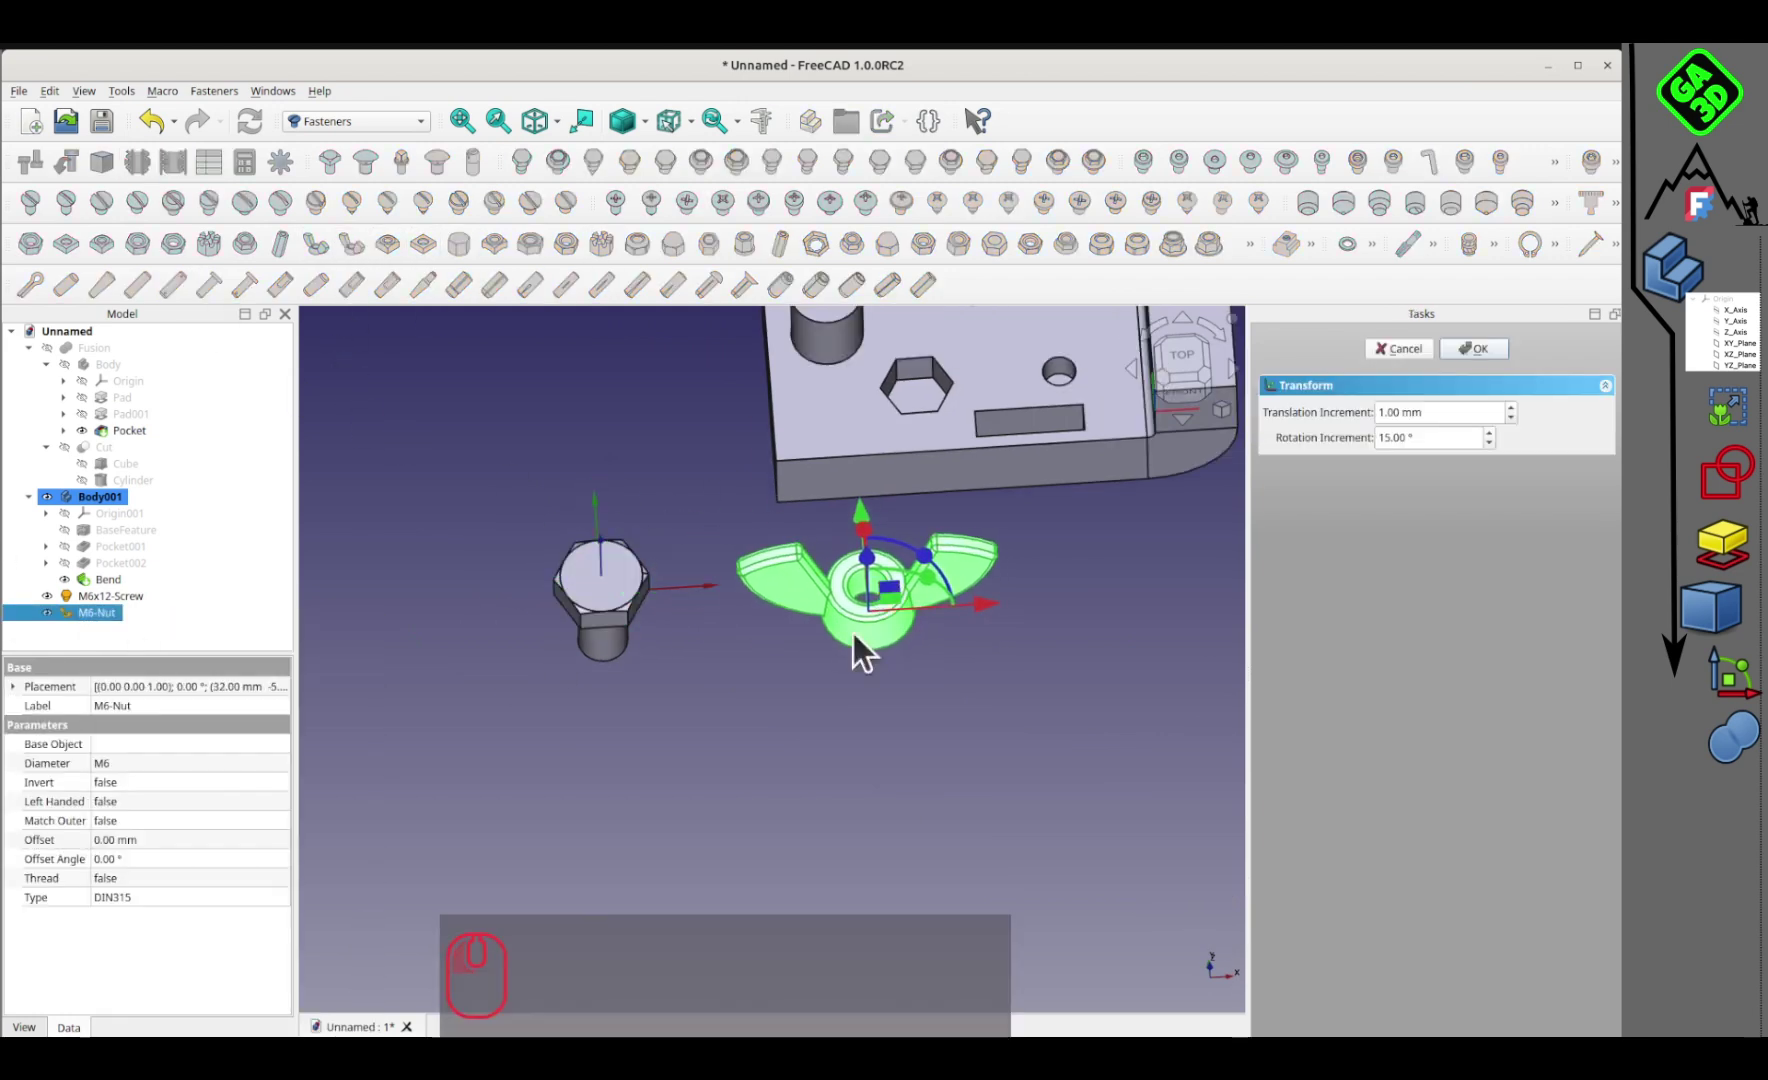
pyautogui.moveTo(819, 714); pyautogui.dragTo(650, 545, button='right')
pyautogui.moveTo(650, 545); pyautogui.dragTo(730, 592)
pyautogui.scroll(-2, 1016, 695)
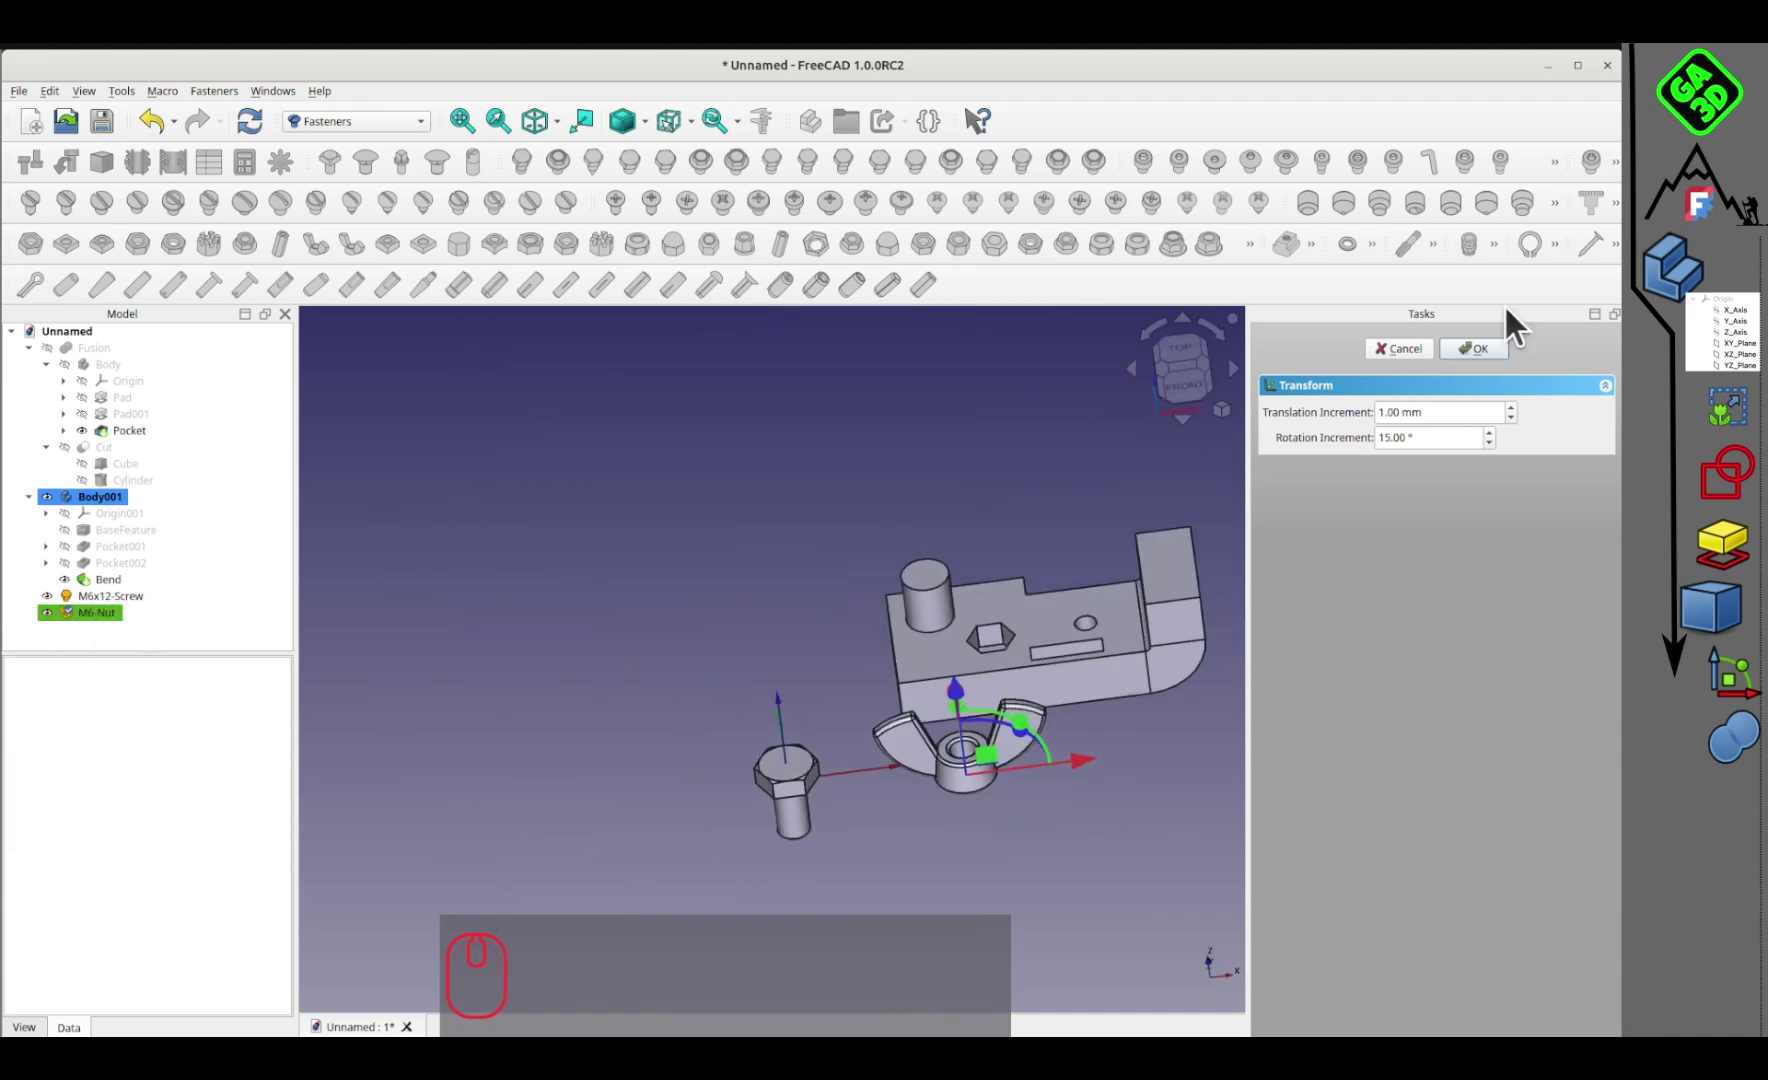
pyautogui.moveTo(950, 680); pyautogui.dragTo(985, 770)
# Step: Switch to the TechDraw workbench, accept the wing nut's new position and create a default drawing page
pyautogui.click(345, 120)
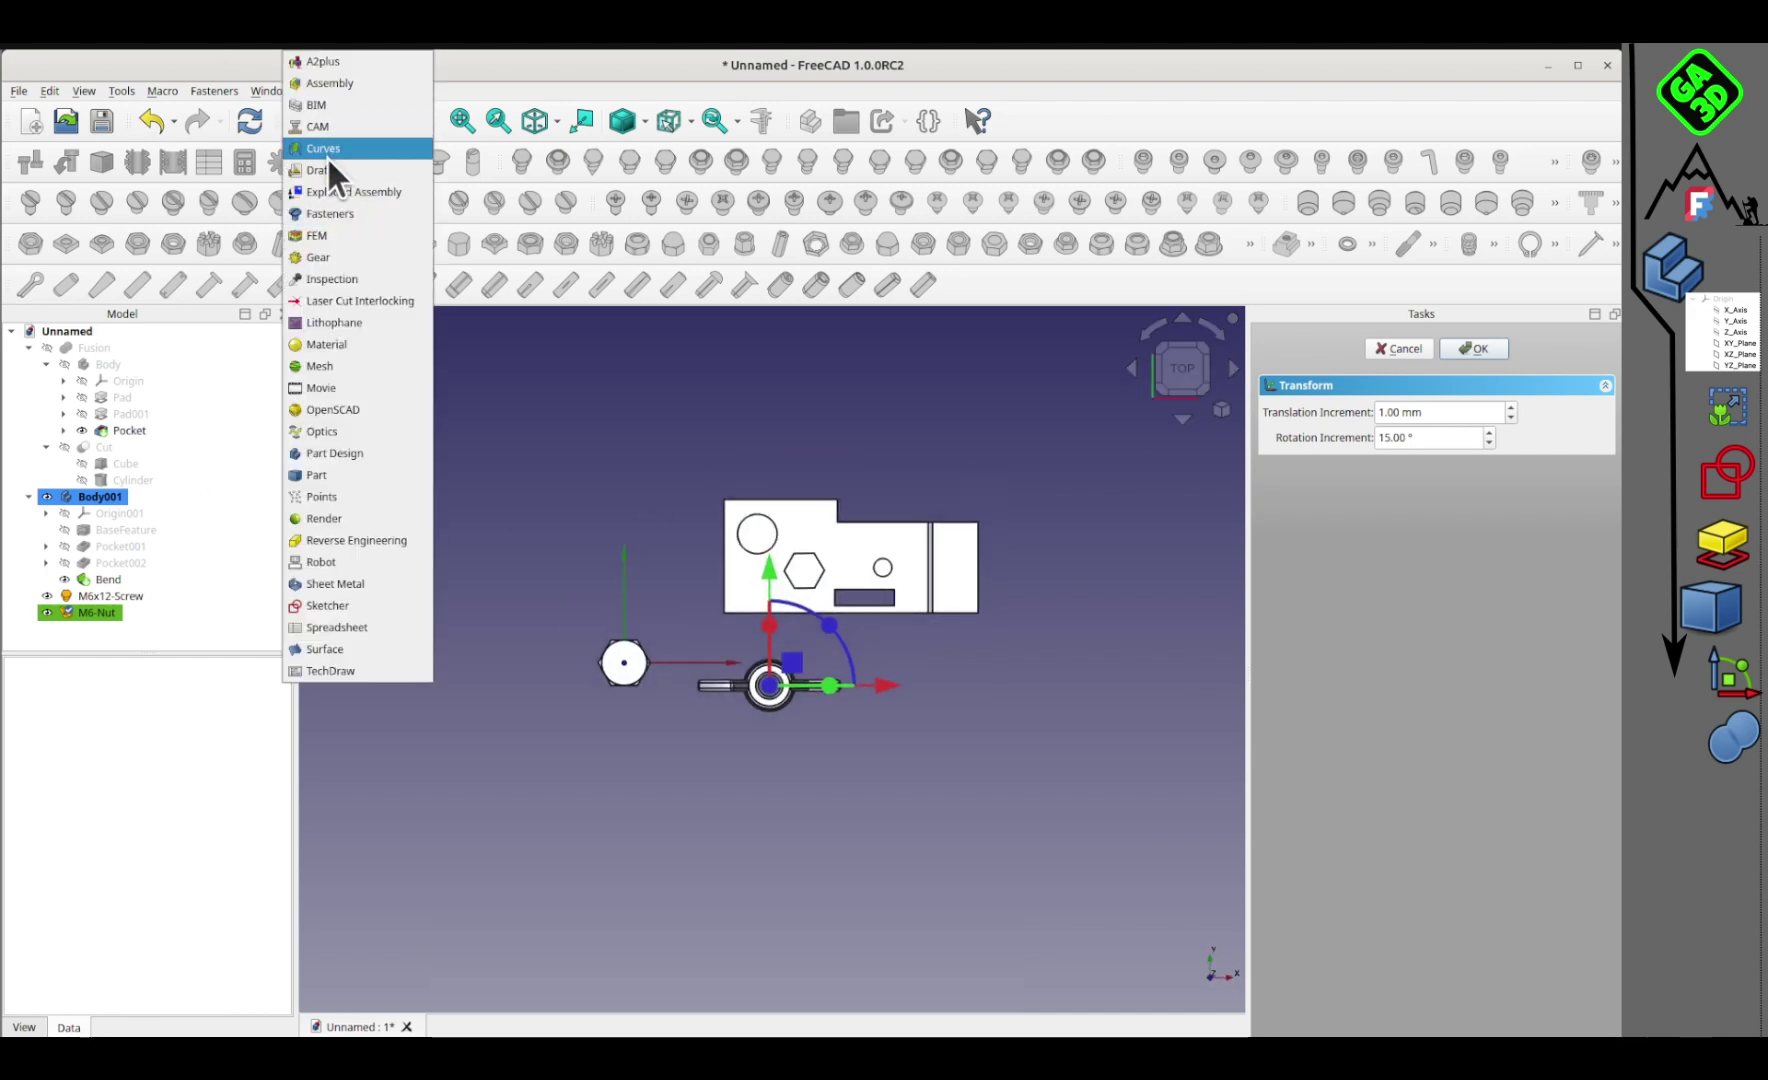
pyautogui.click(324, 670)
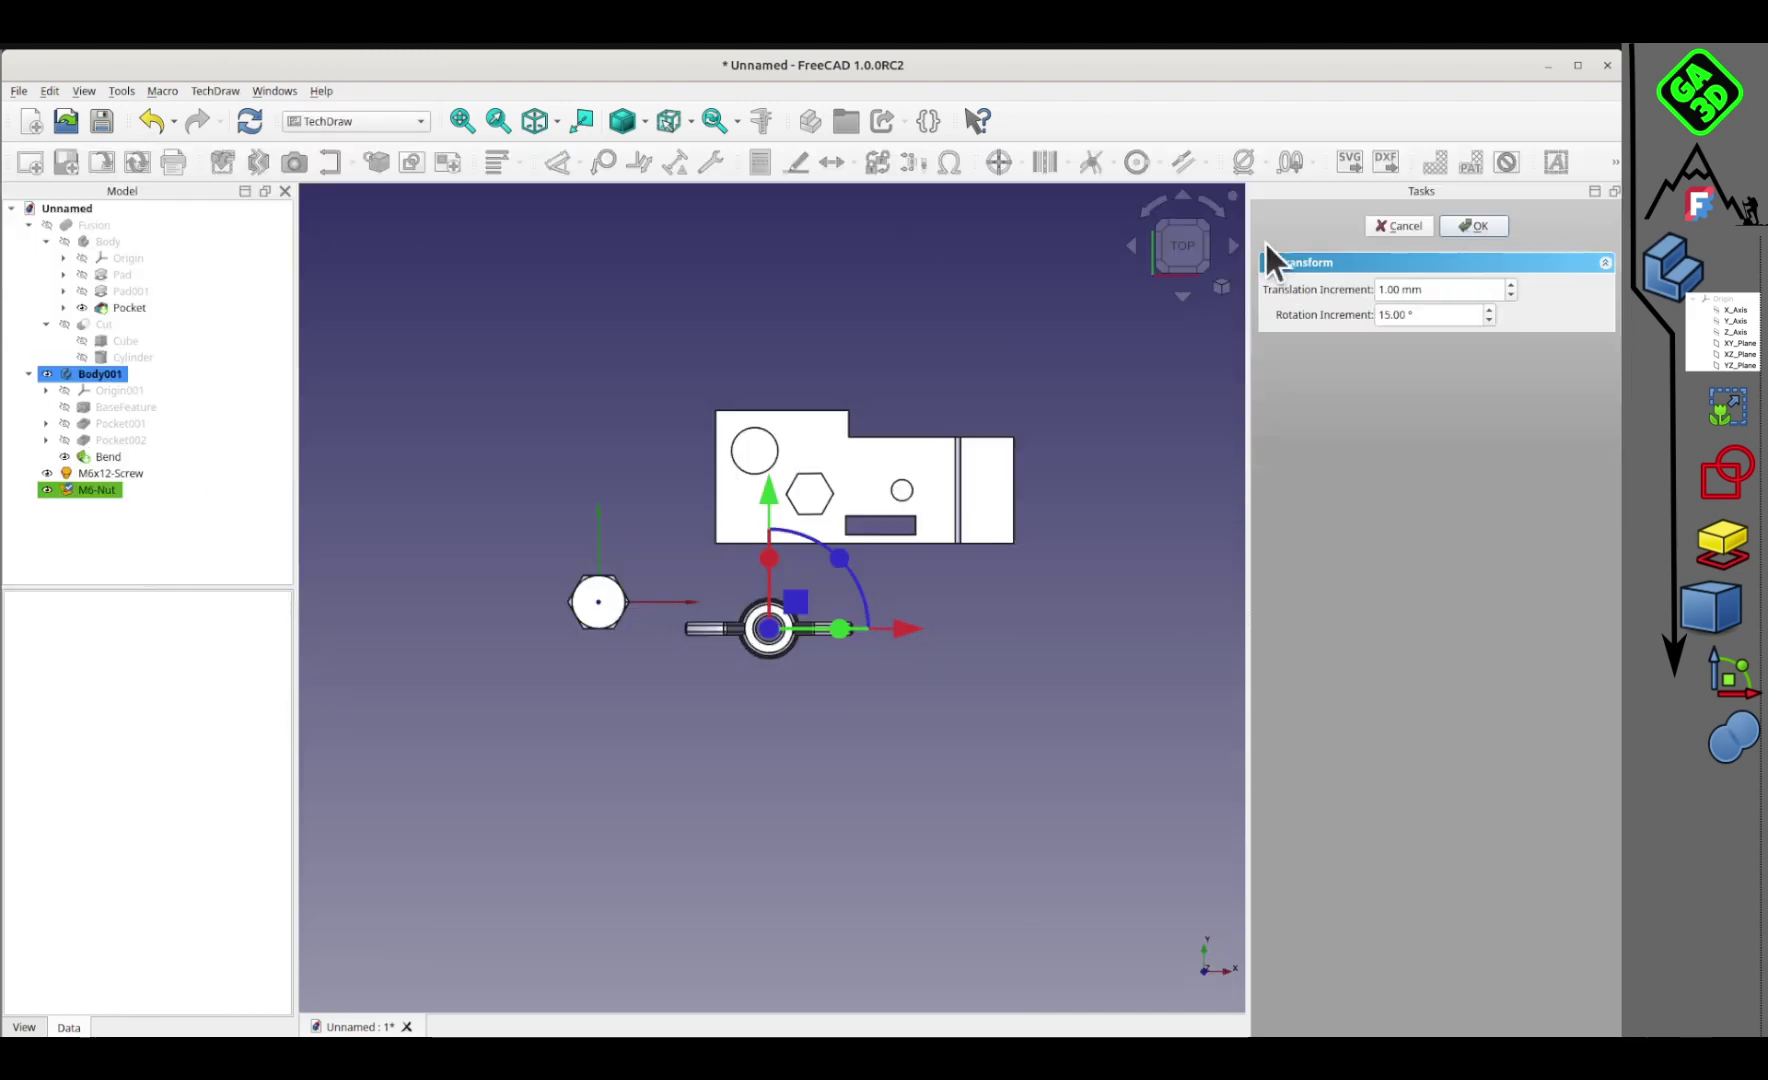
pyautogui.click(1478, 226)
pyautogui.click(30, 162)
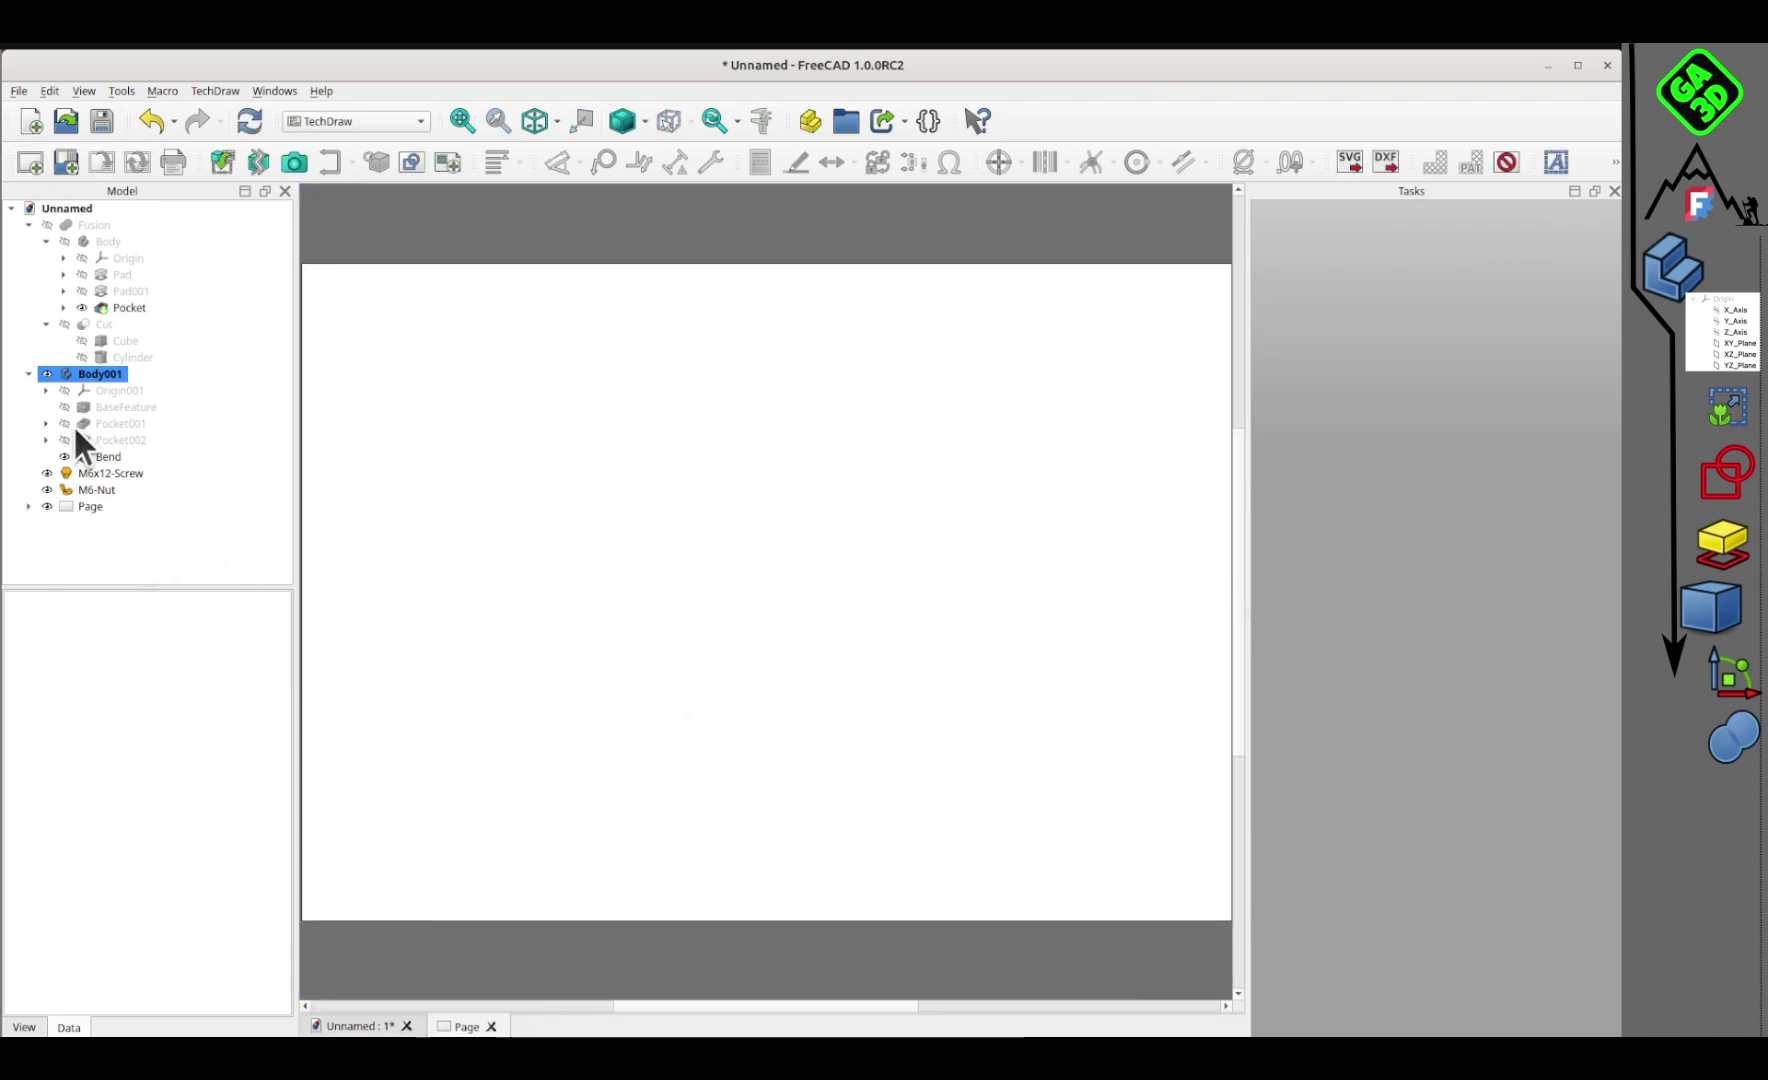
# Step: Select the Bend feature in the 3D model and insert a front view of it on the drawing page
pyautogui.click(367, 1027)
pyautogui.scroll(2, 879, 519)
pyautogui.moveTo(877, 519); pyautogui.dragTo(931, 540, button='middle')
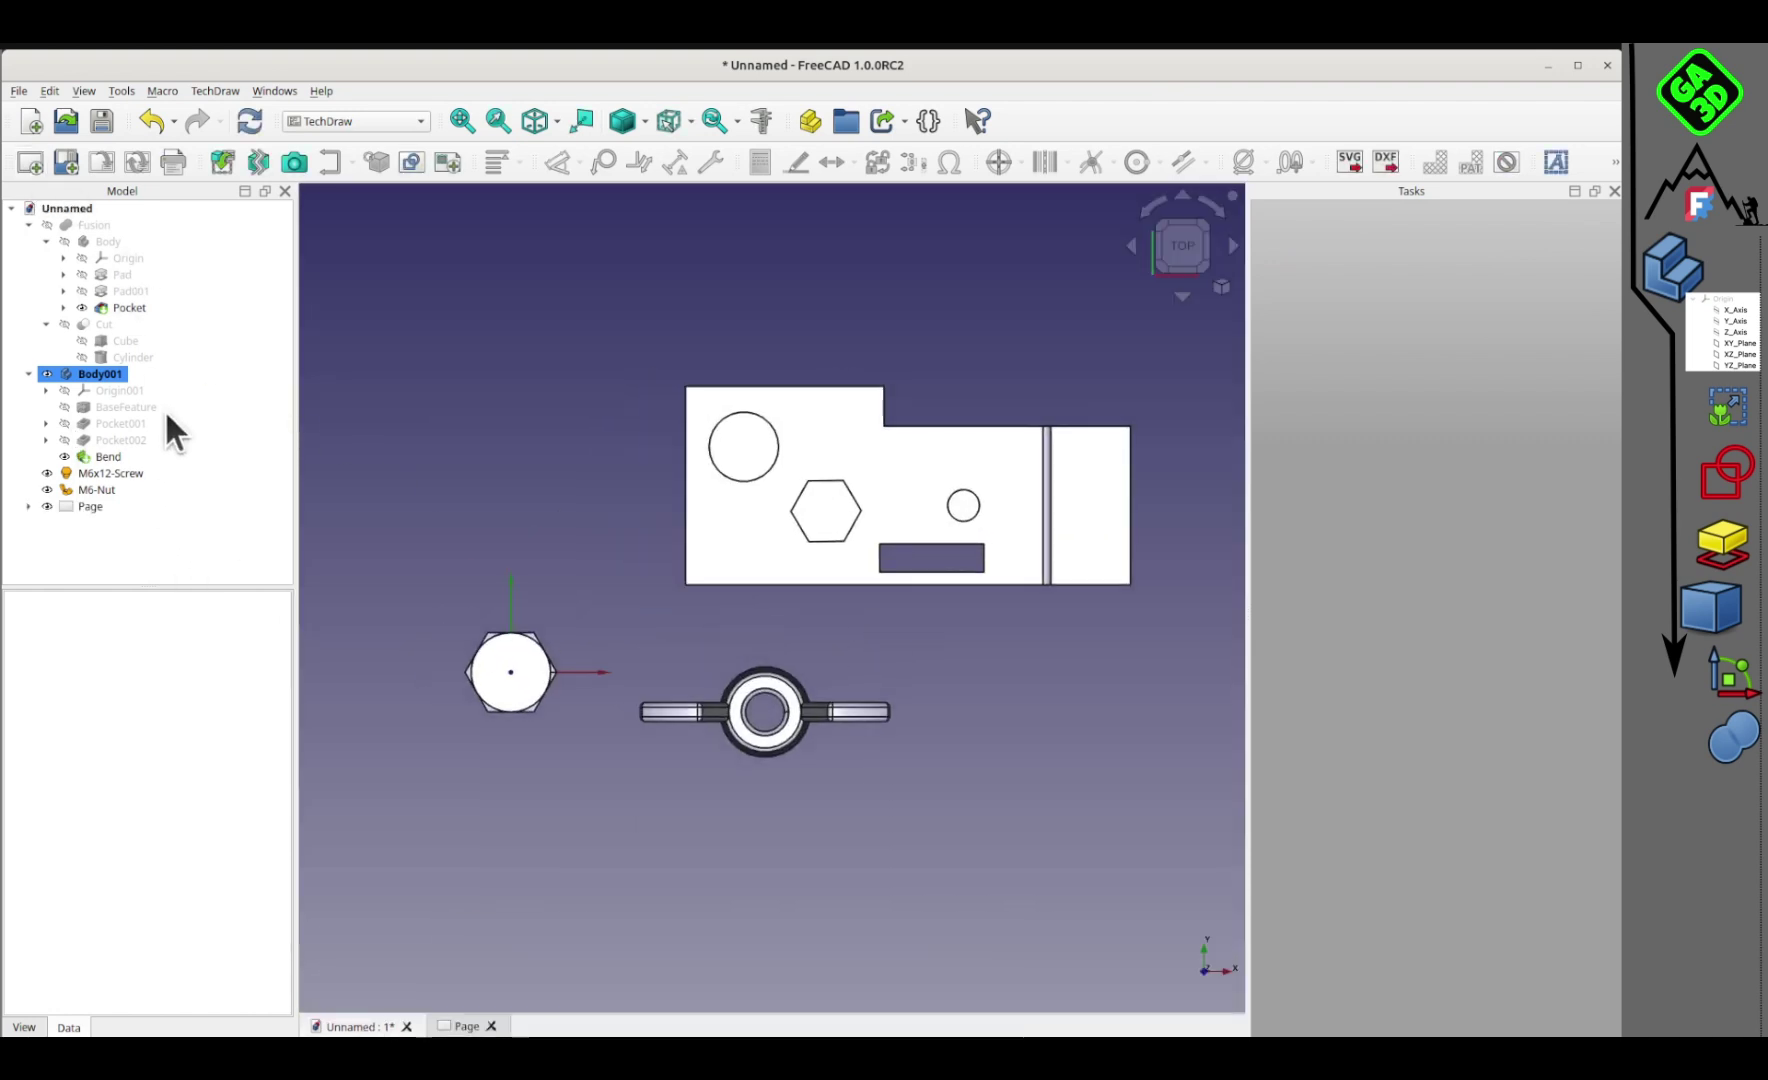
pyautogui.click(107, 457)
pyautogui.moveTo(809, 598); pyautogui.dragTo(800, 536, button='middle')
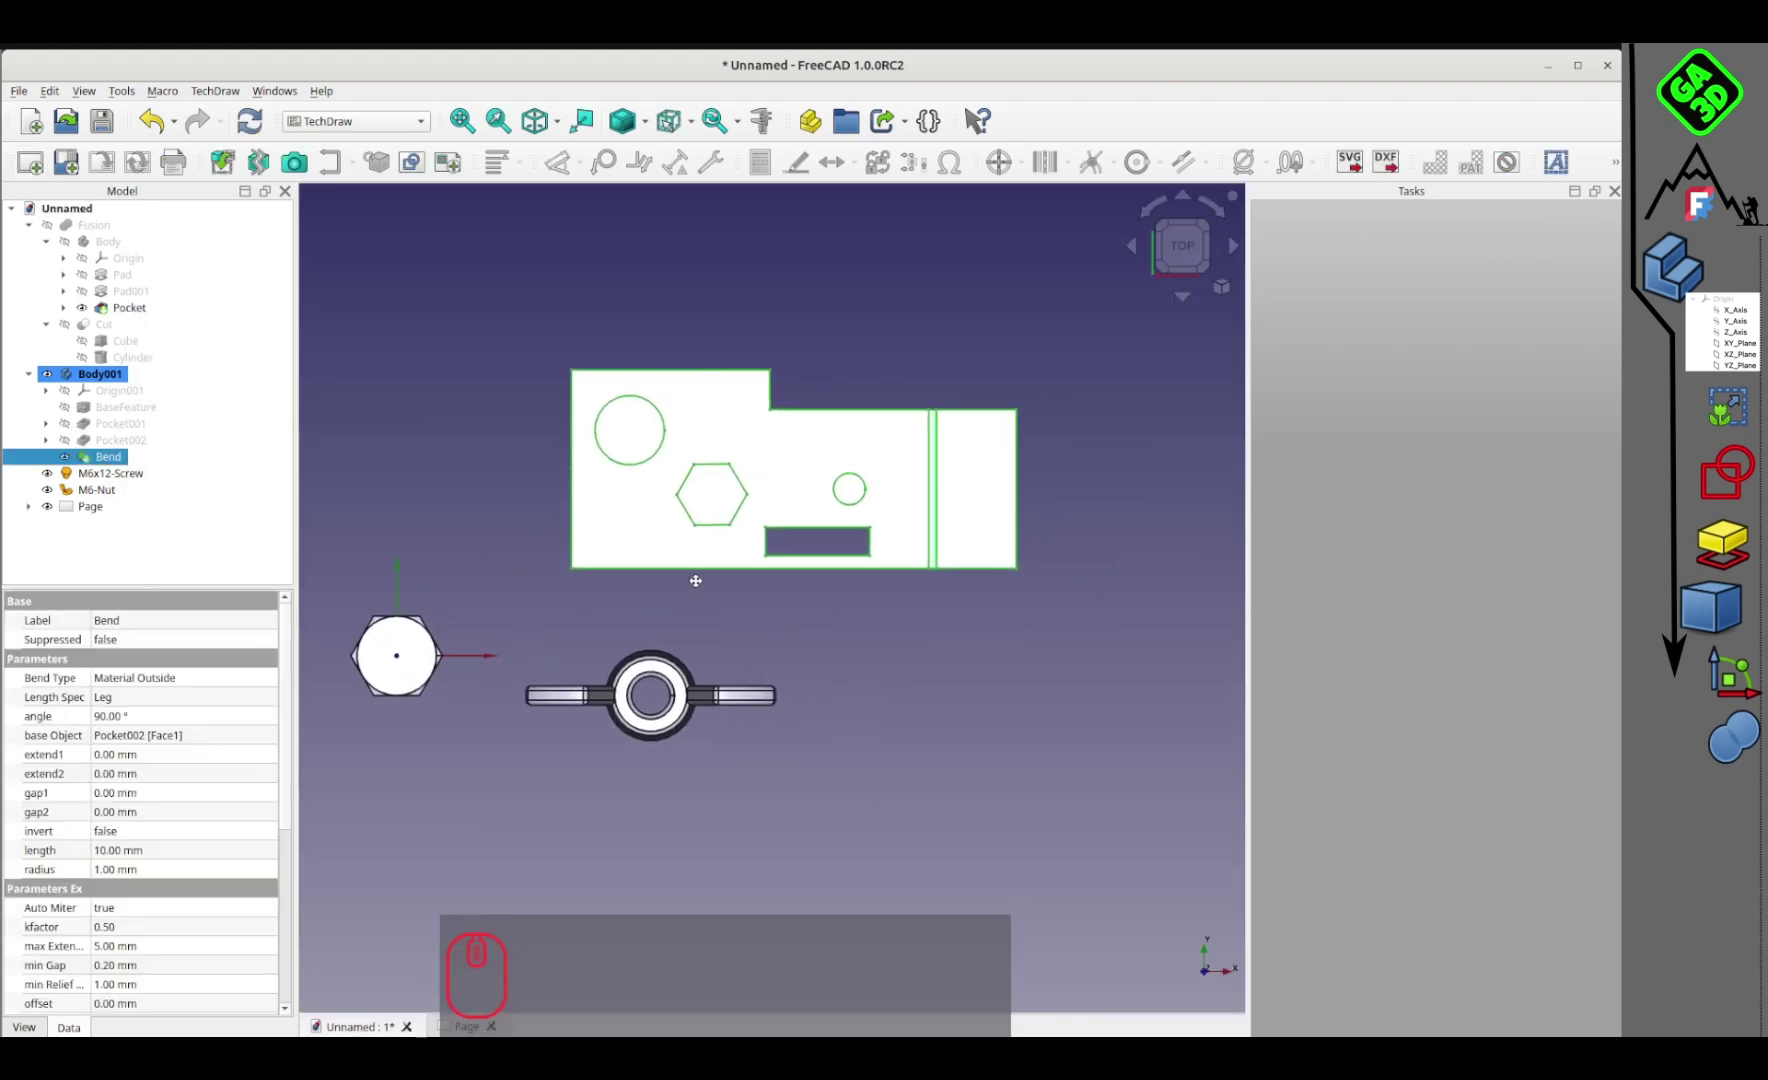
pyautogui.click(473, 1027)
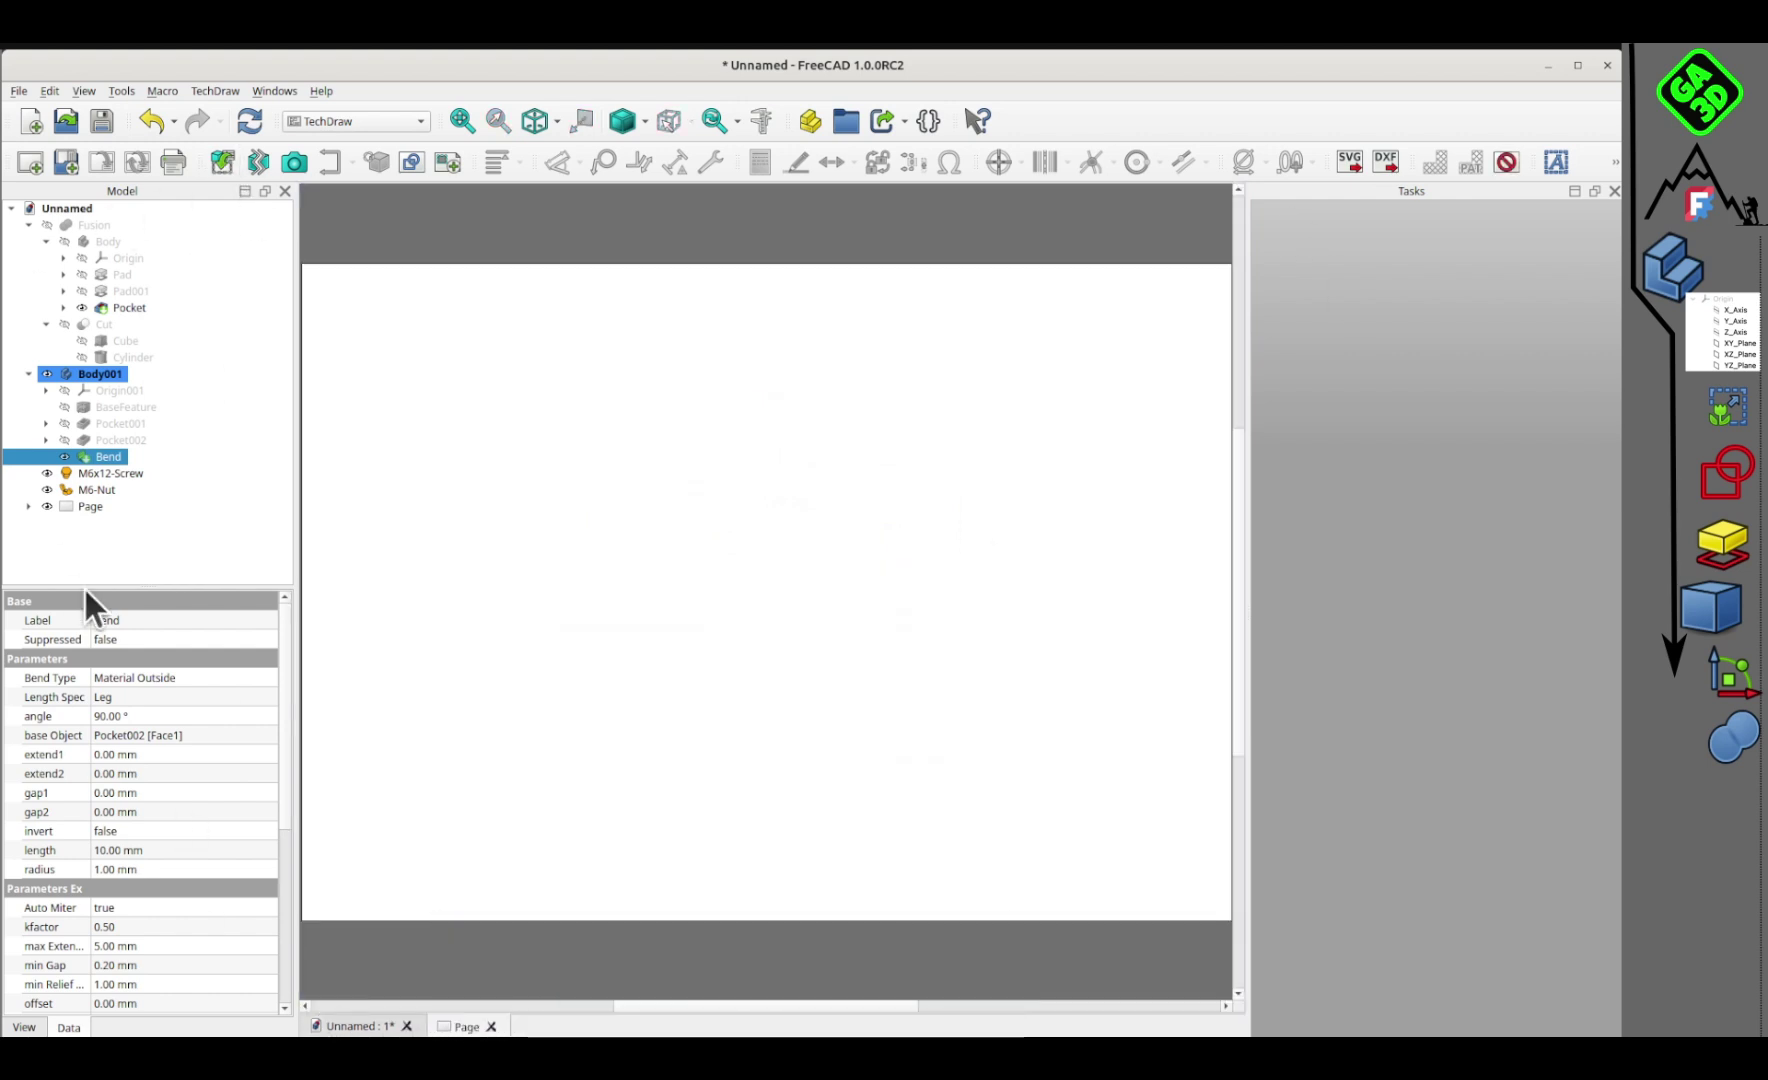
pyautogui.click(217, 164)
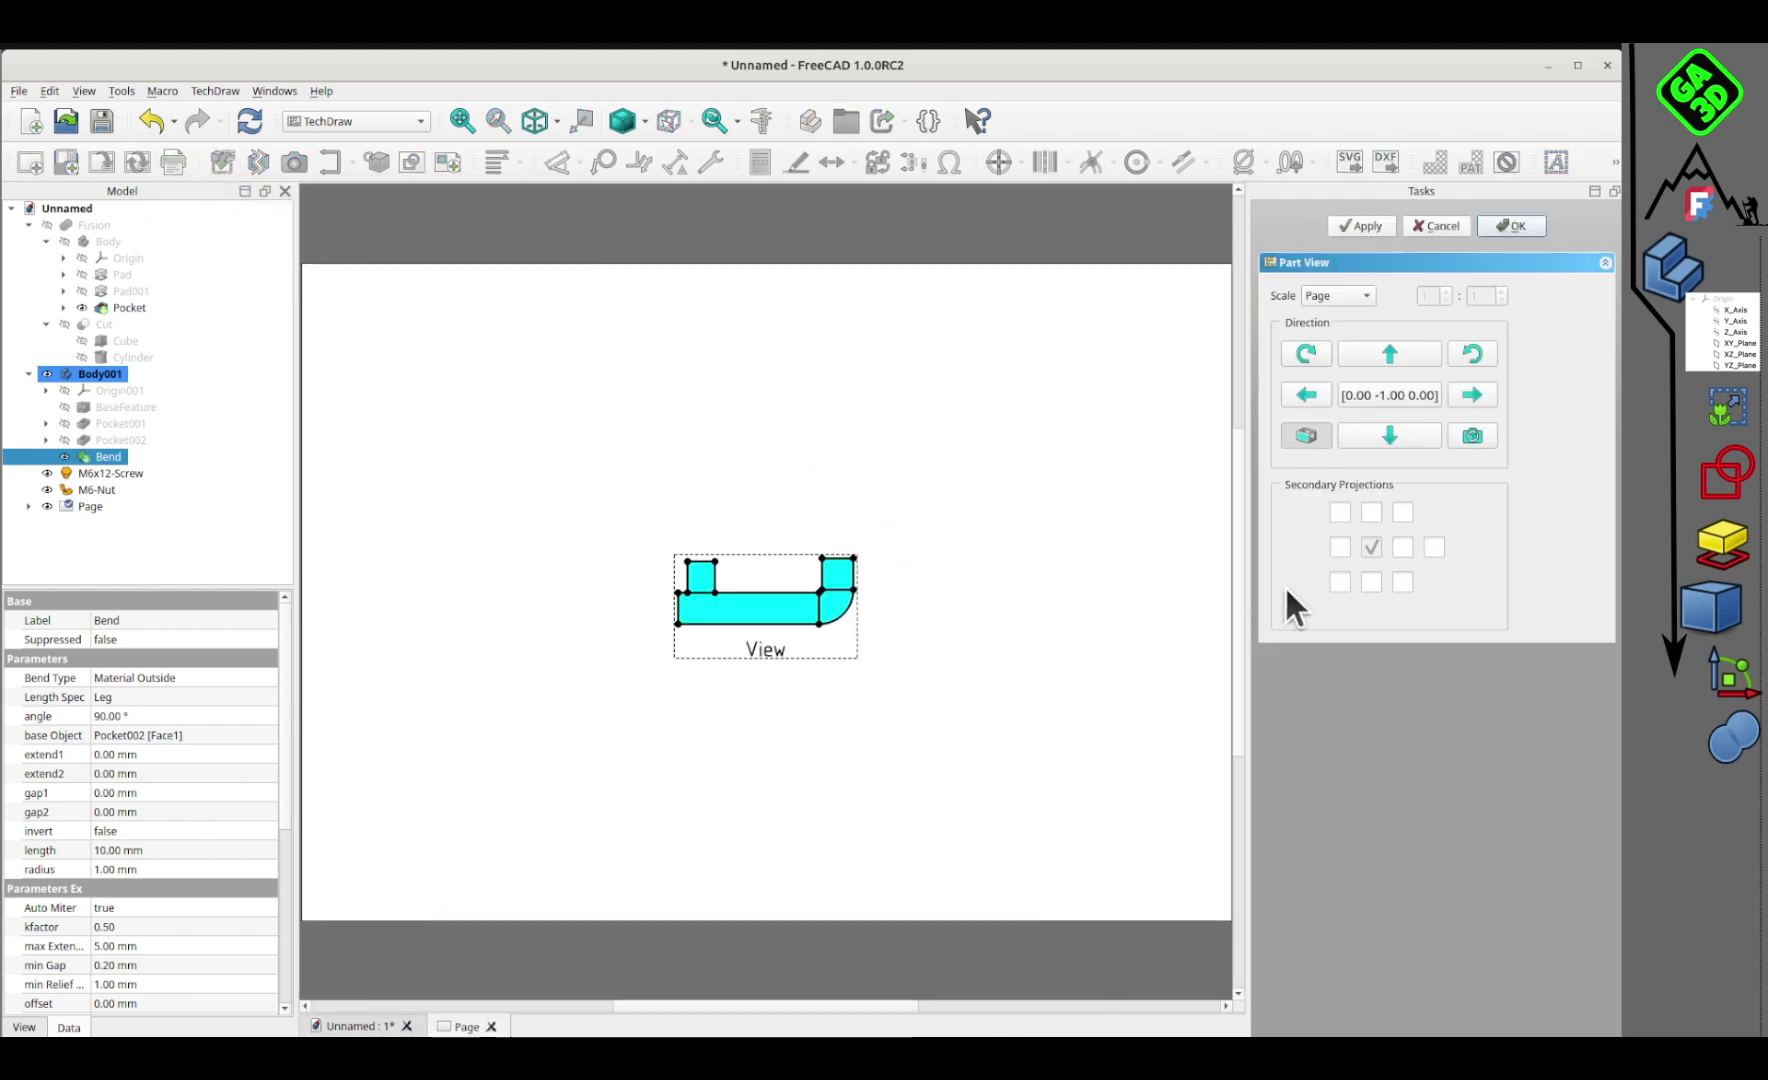
# Step: Add Bottom and Left projections to the front view with First Angle projection, reposition the views on the page and accept them
pyautogui.click(1381, 465)
pyautogui.moveTo(774, 529); pyautogui.dragTo(774, 495)
pyautogui.moveTo(760, 652); pyautogui.dragTo(726, 697)
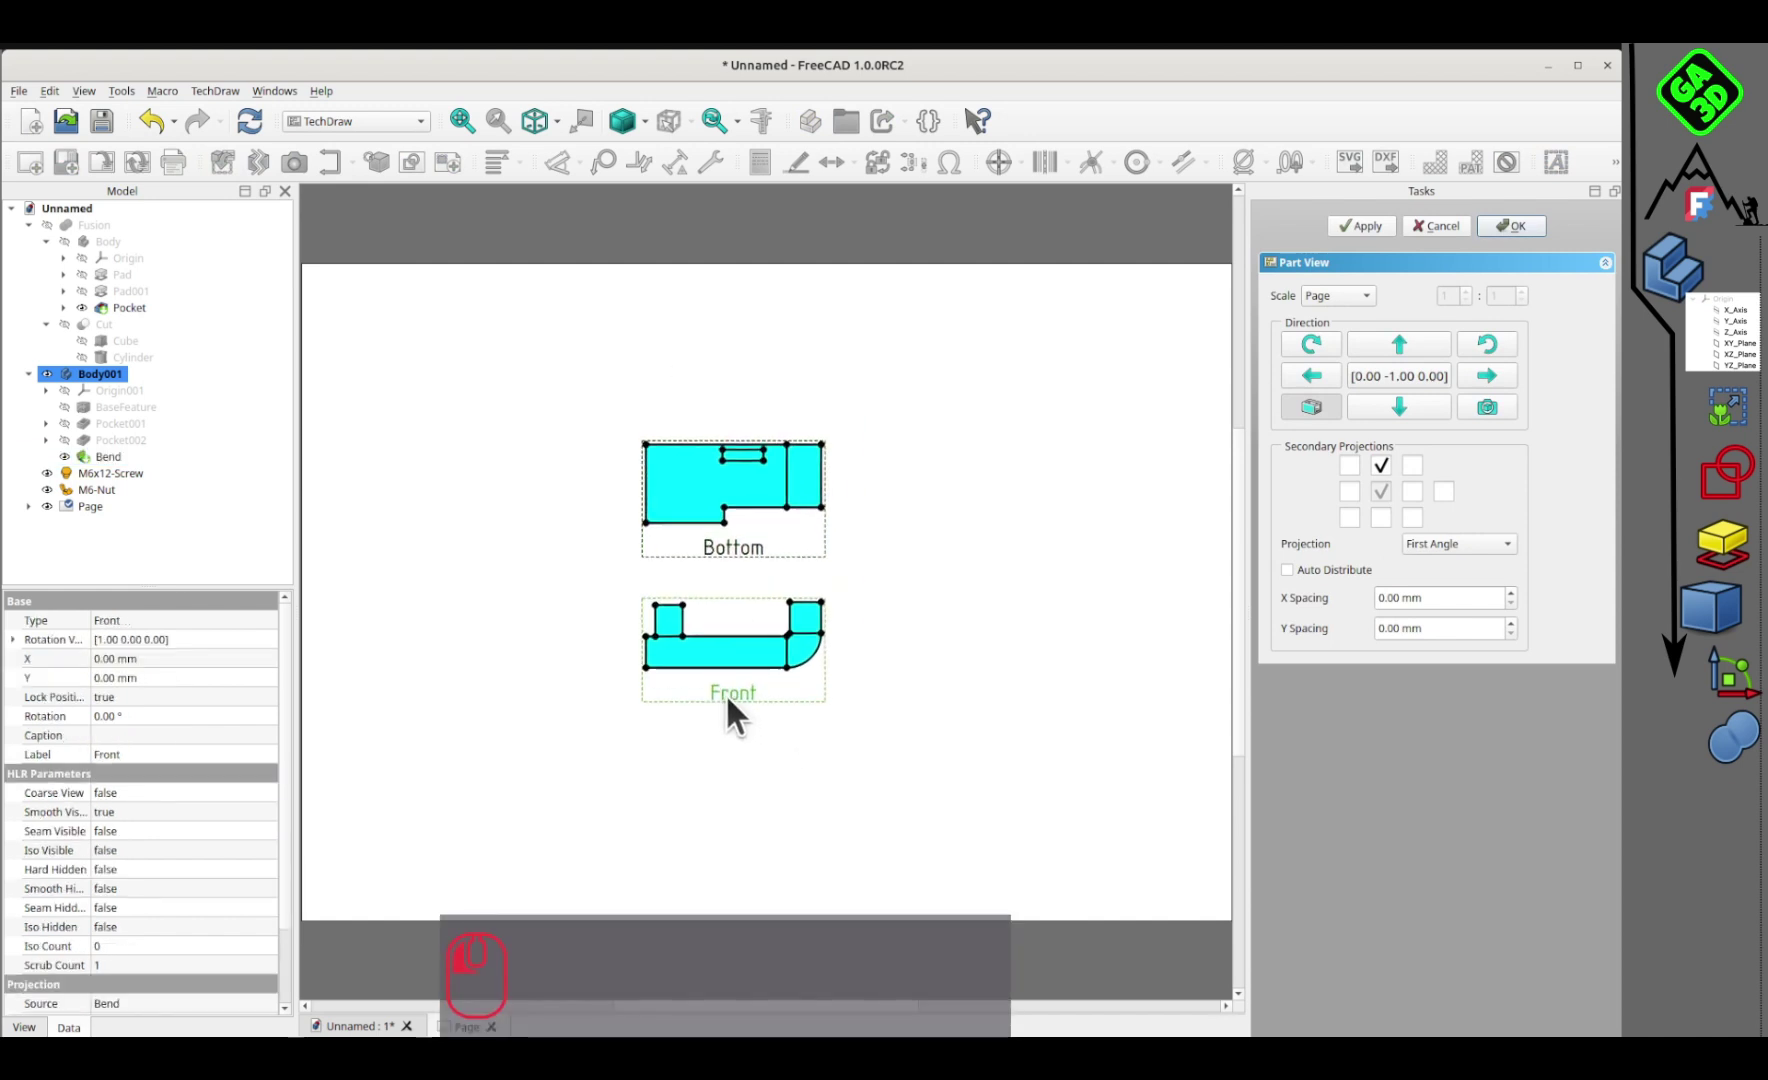
pyautogui.click(1361, 226)
pyautogui.click(1511, 226)
pyautogui.scroll(3, 631, 485)
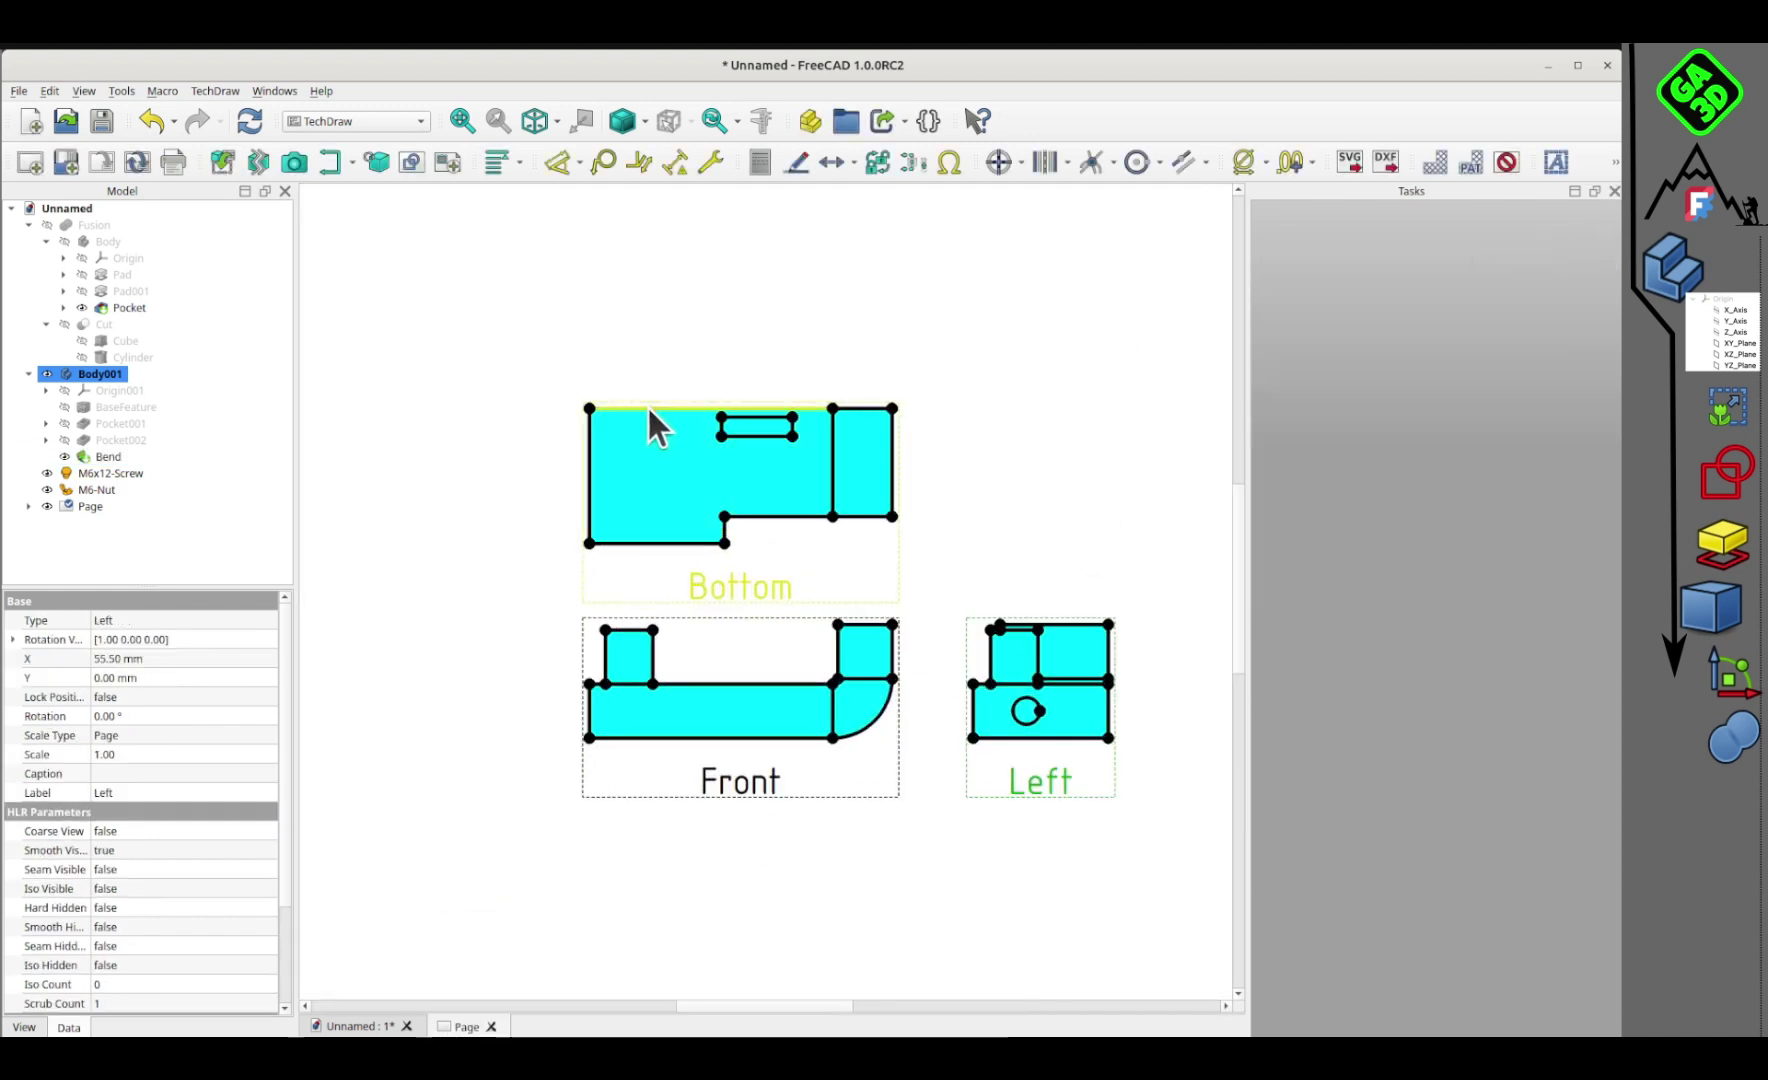
# Step: Hide the view frames and dimension the right vertical edge of the bottom view, placing the dimension outside the part
pyautogui.click(1506, 162)
pyautogui.click(606, 407)
pyautogui.click(593, 425)
pyautogui.click(890, 425)
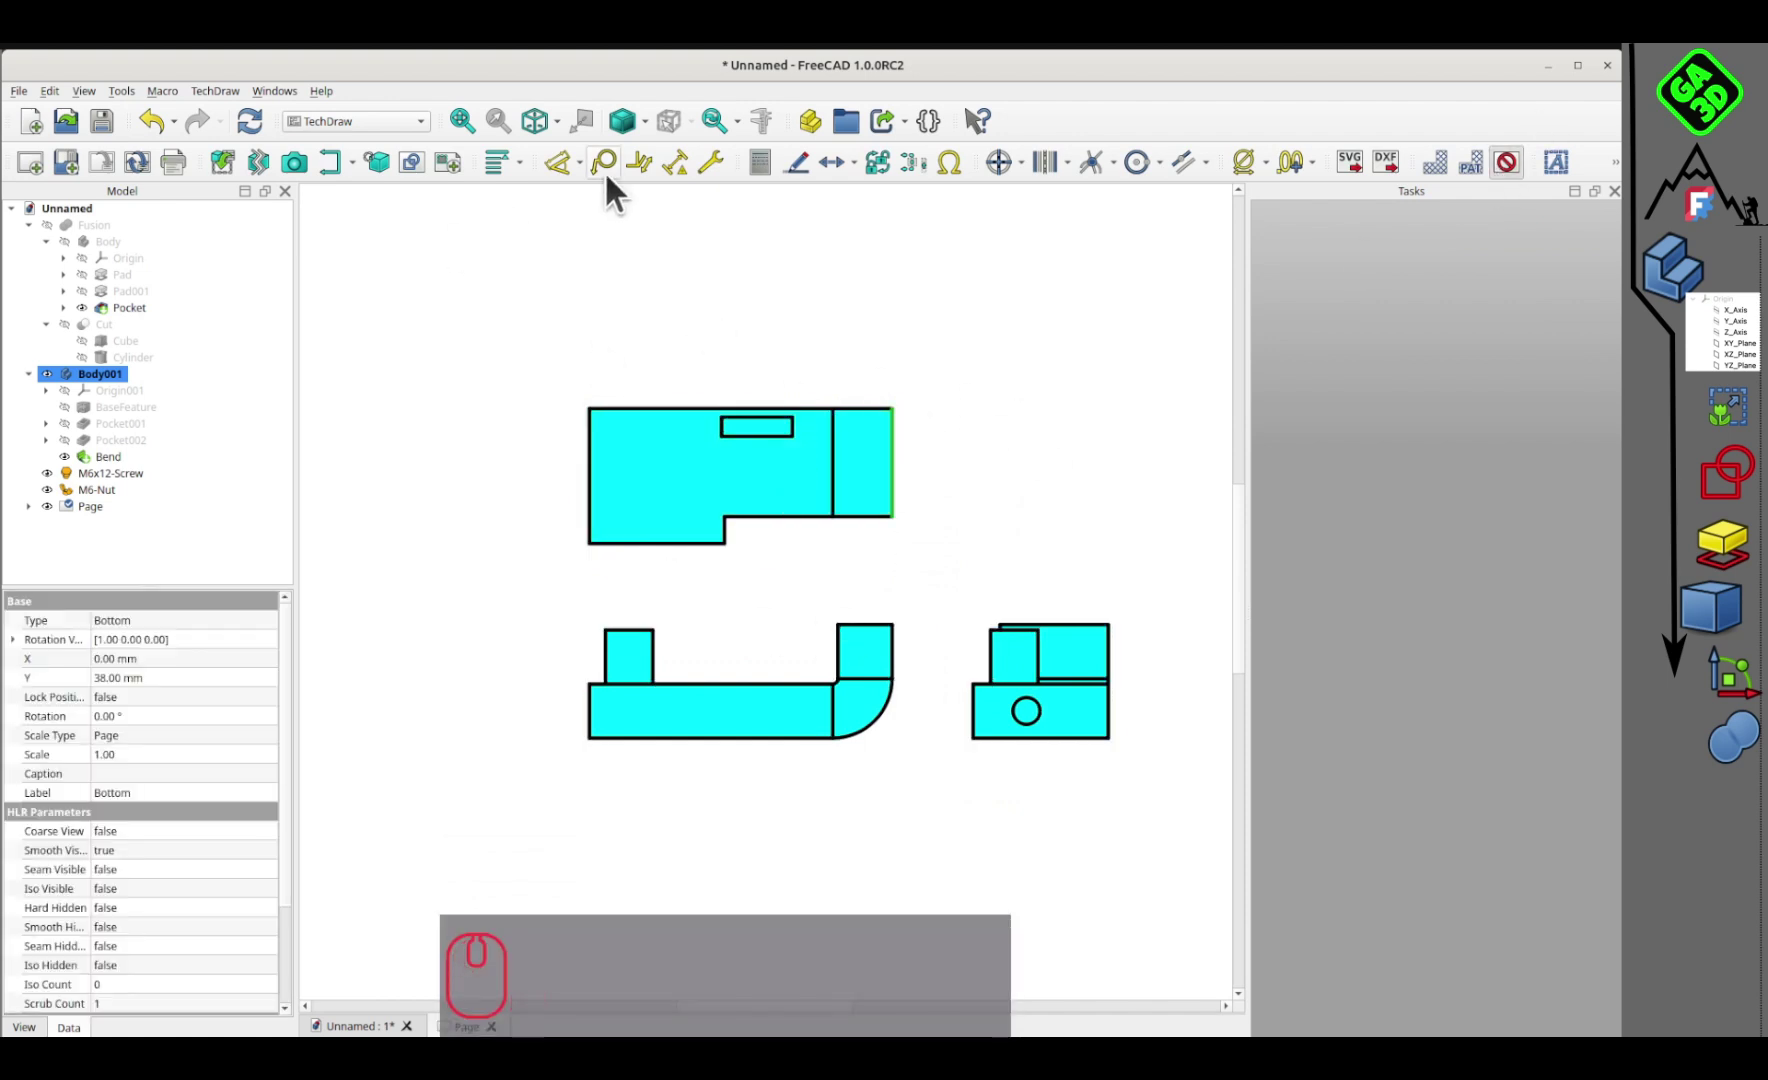
pyautogui.click(968, 420)
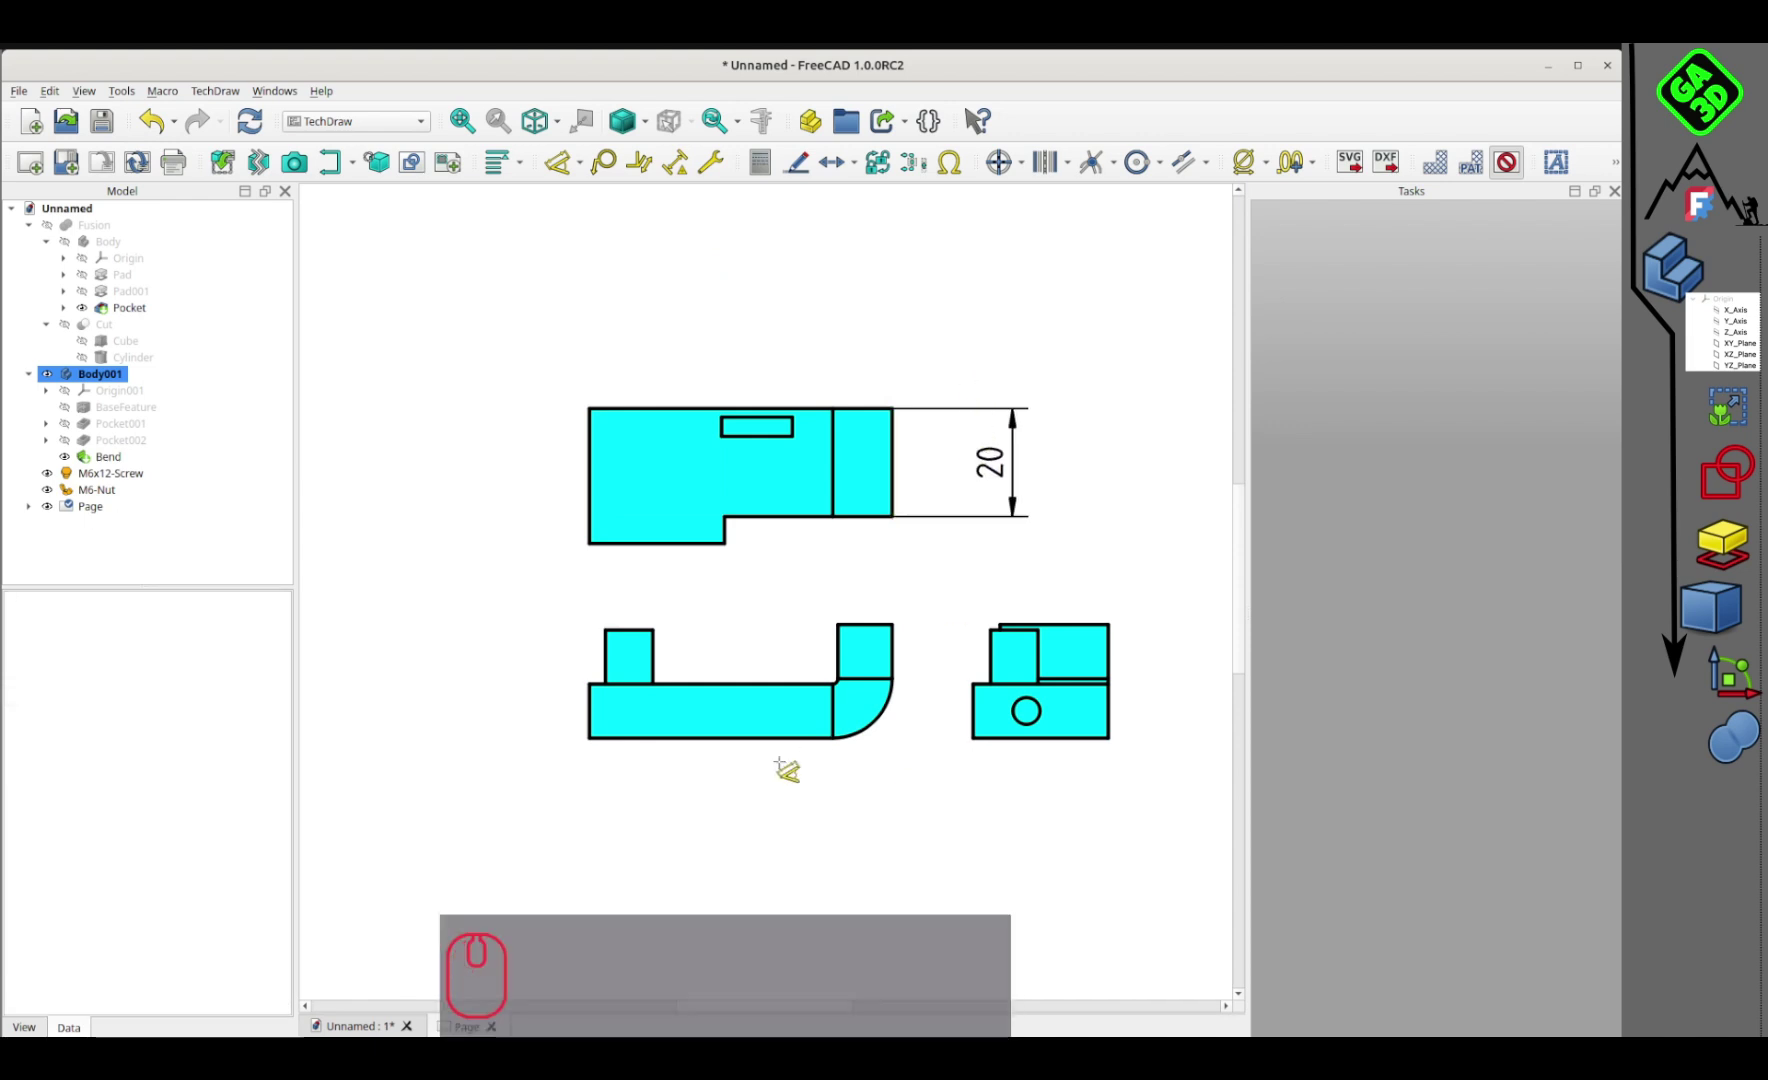
# Step: Dimension the front view's left edge and lower edge, plus the lower edge of the left view, placing each dimension outside its view
pyautogui.click(590, 712)
pyautogui.click(458, 683)
pyautogui.click(702, 738)
pyautogui.click(750, 782)
pyautogui.click(1016, 739)
pyautogui.click(1028, 780)
pyautogui.scroll(-5, 966, 504)
# Step: Return to the 3D model and examine the bent part, screw and wing nut from several angles, ending in an isometric-like view
pyautogui.click(349, 1025)
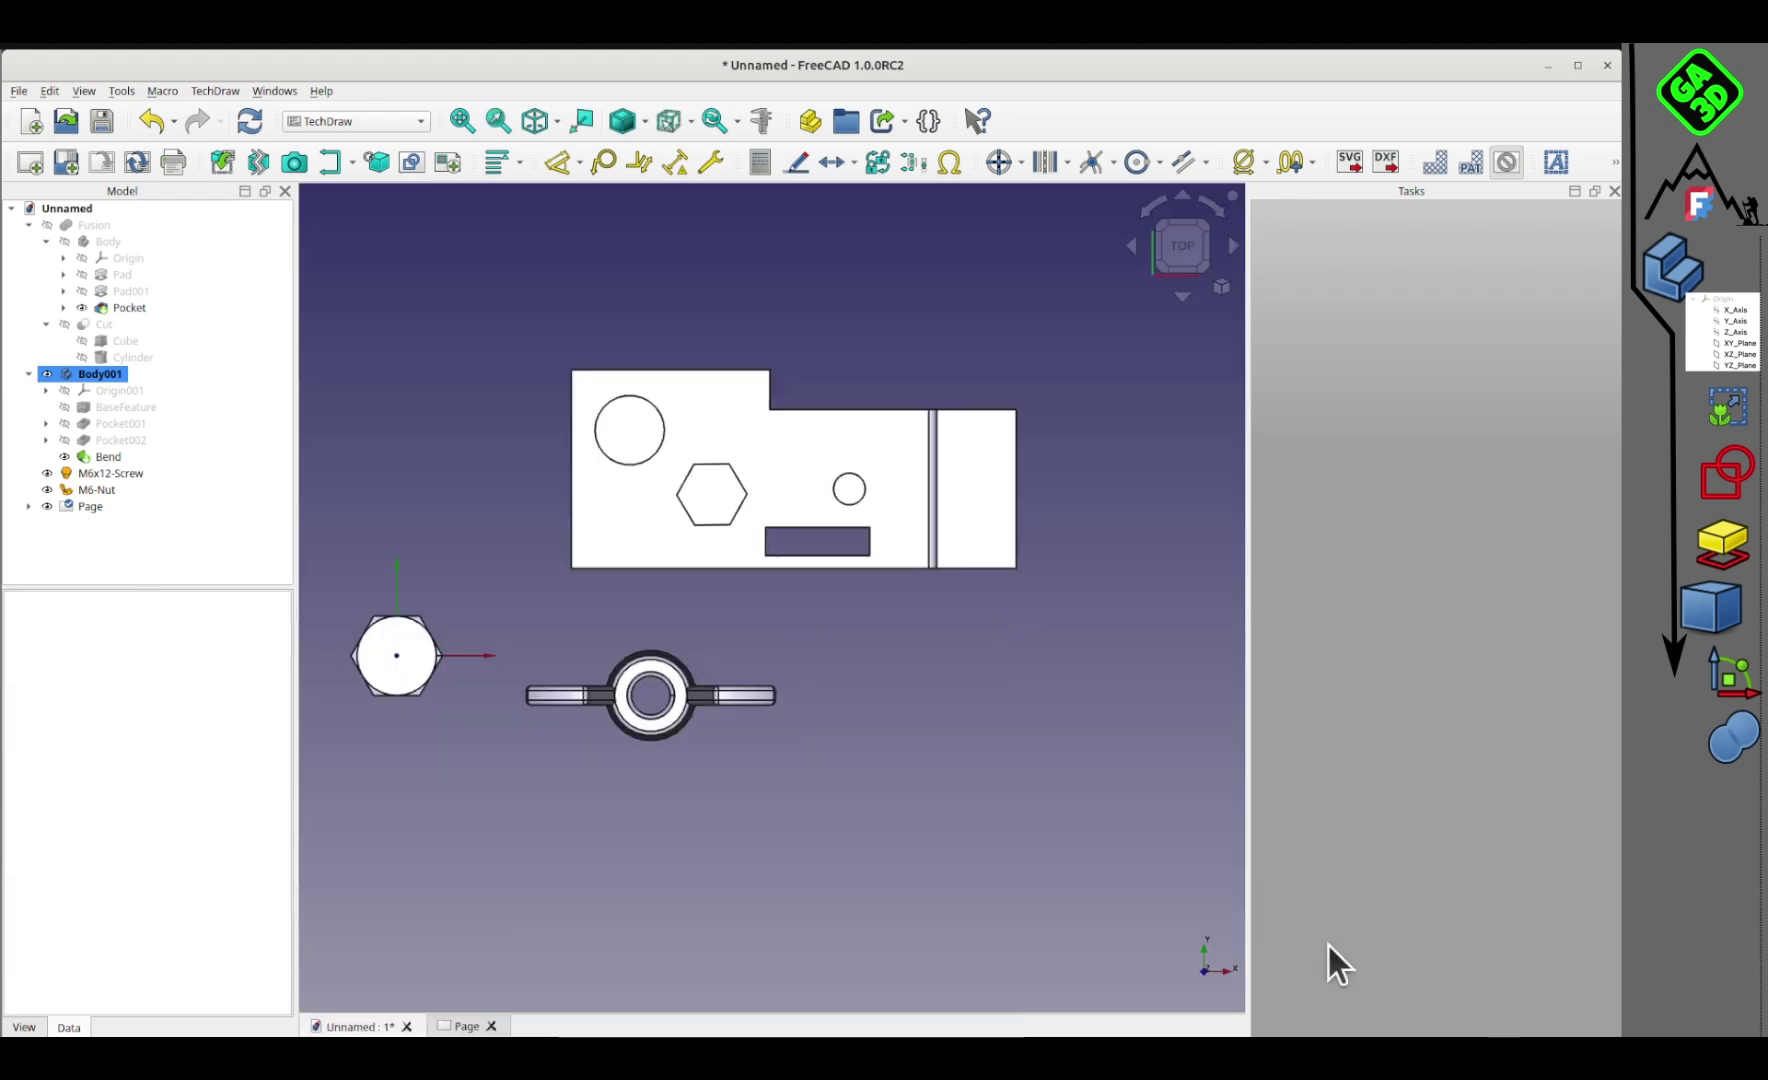
pyautogui.moveTo(860, 720); pyautogui.dragTo(725, 624, button='middle')
pyautogui.scroll(-2, 715, 655)
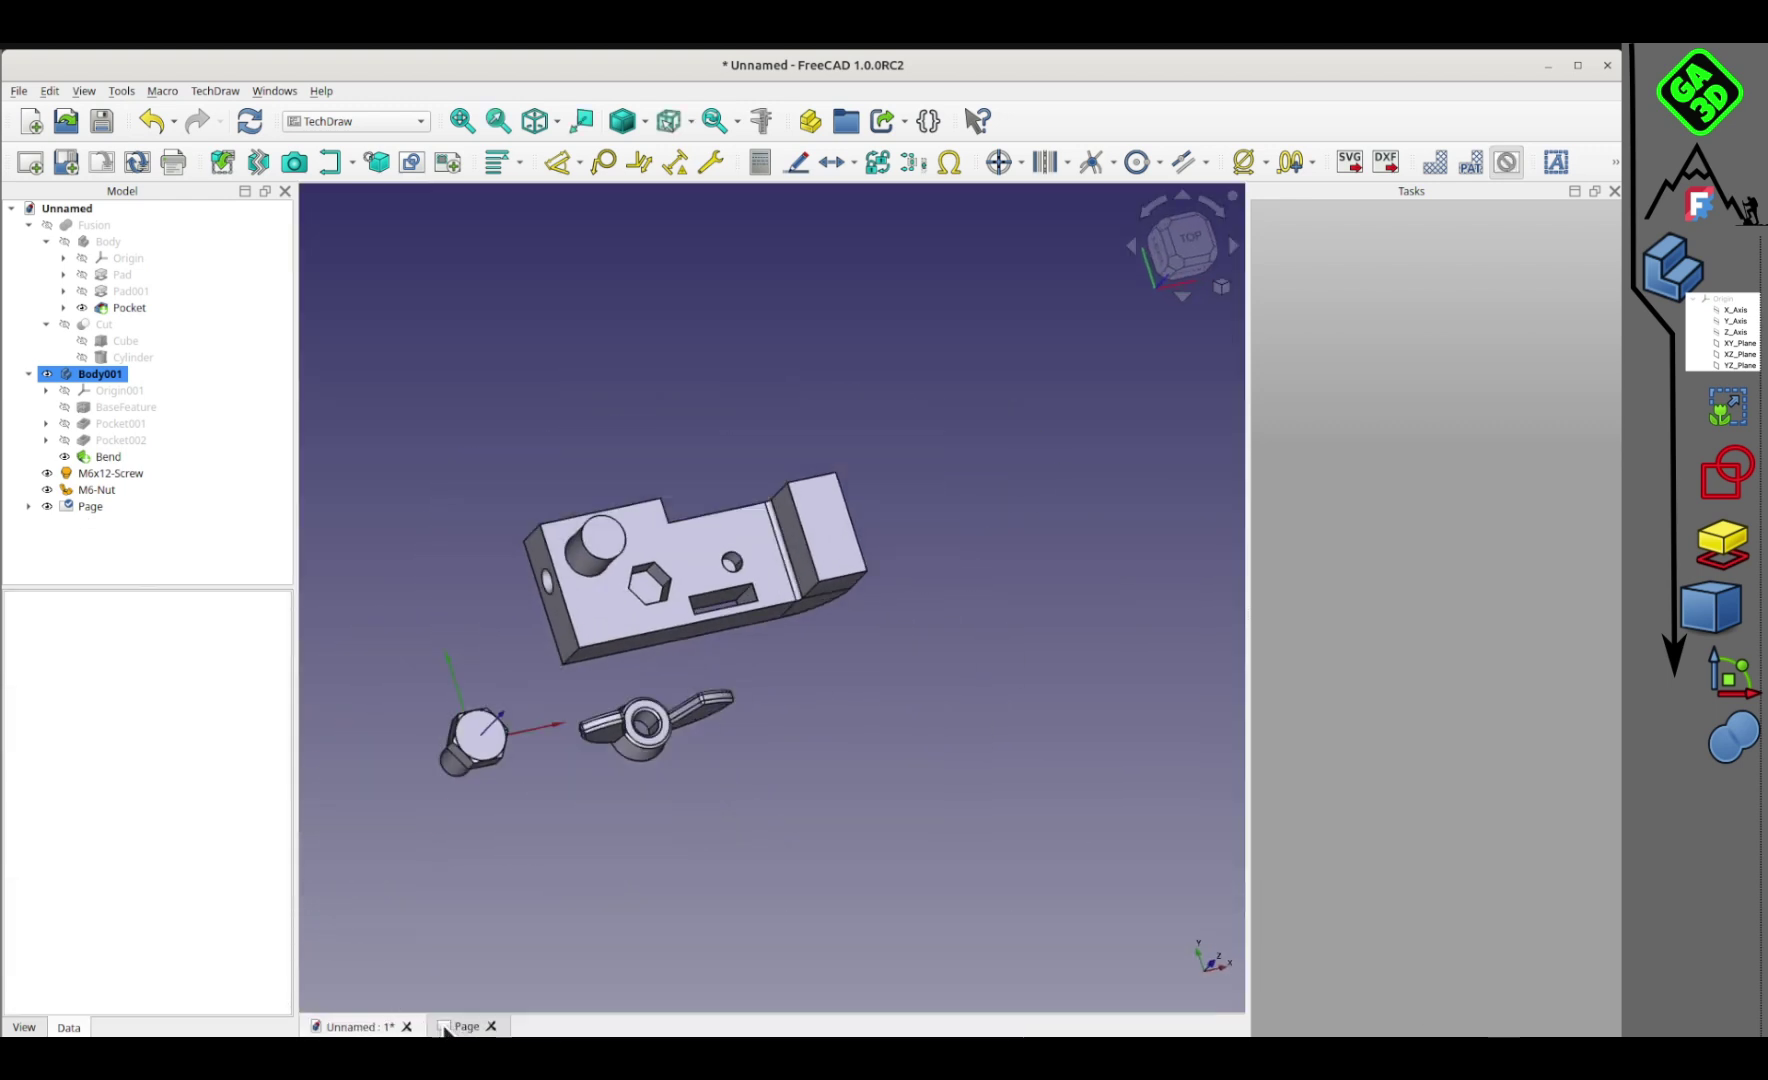
pyautogui.moveTo(650, 820); pyautogui.dragTo(986, 598, button='middle')
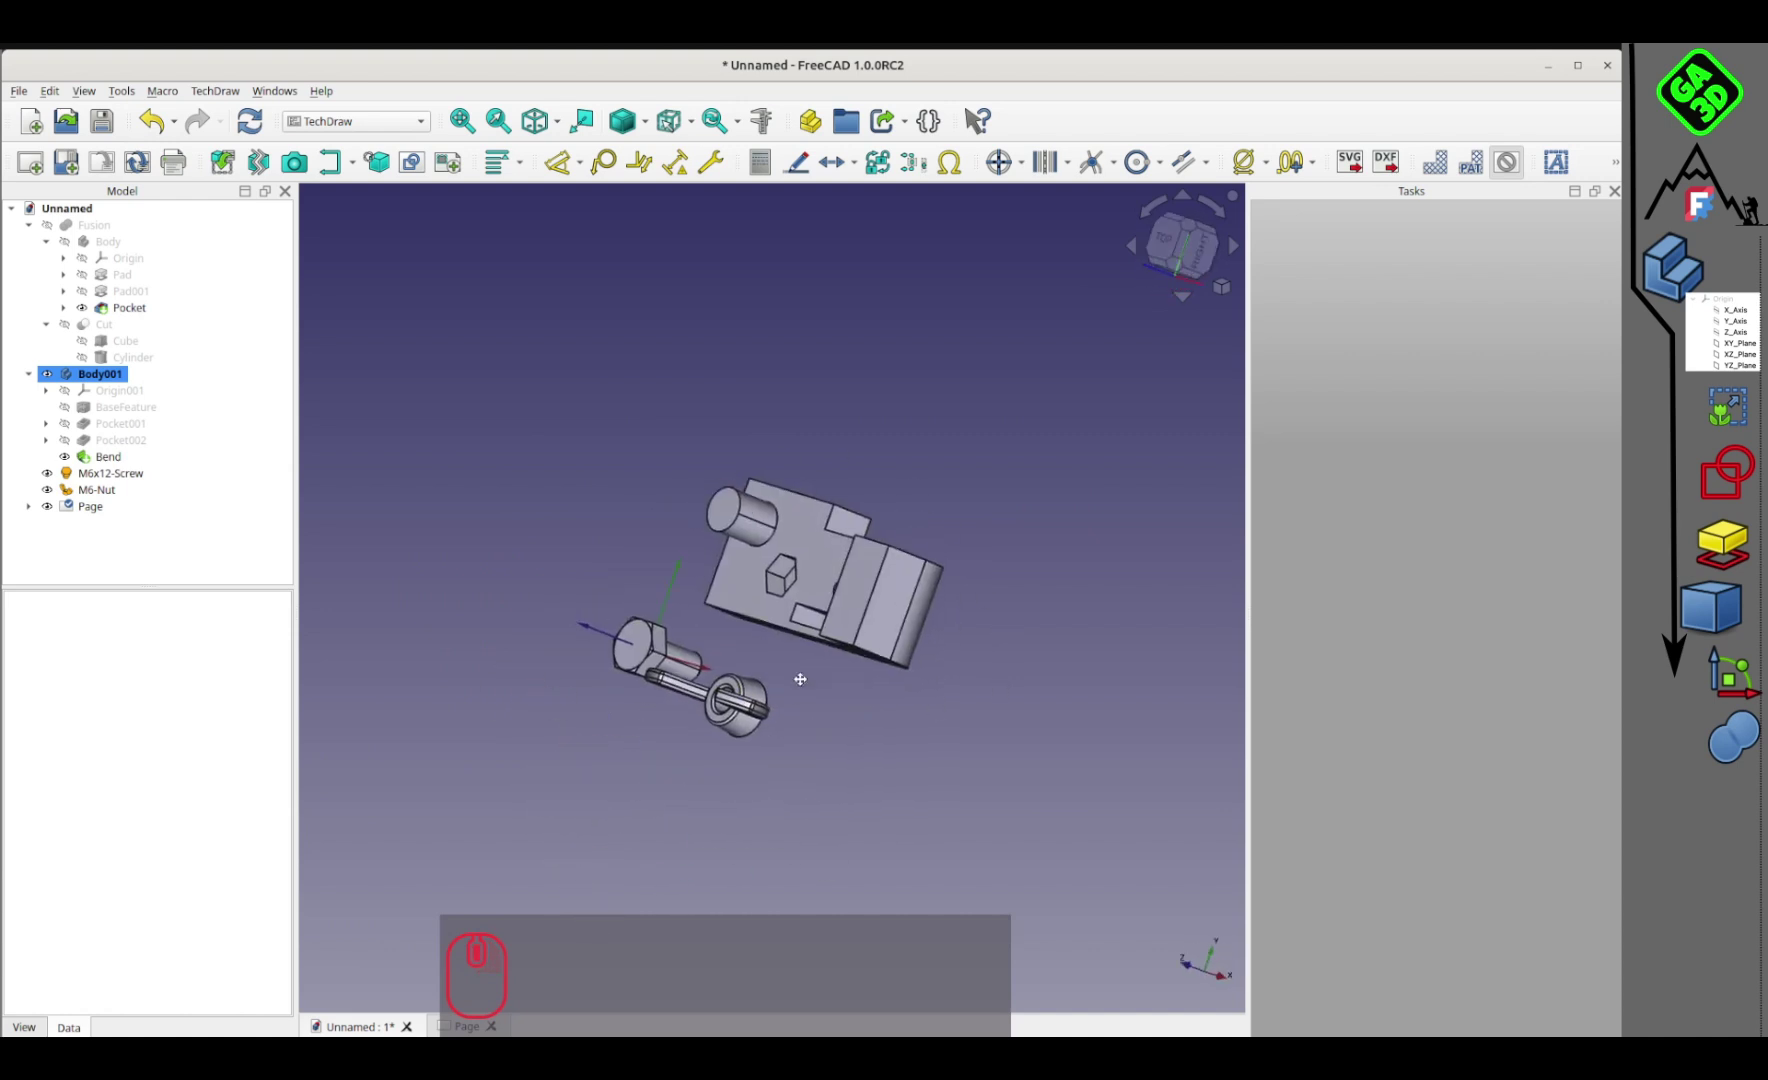
pyautogui.moveTo(831, 696); pyautogui.dragTo(778, 546, button='middle')
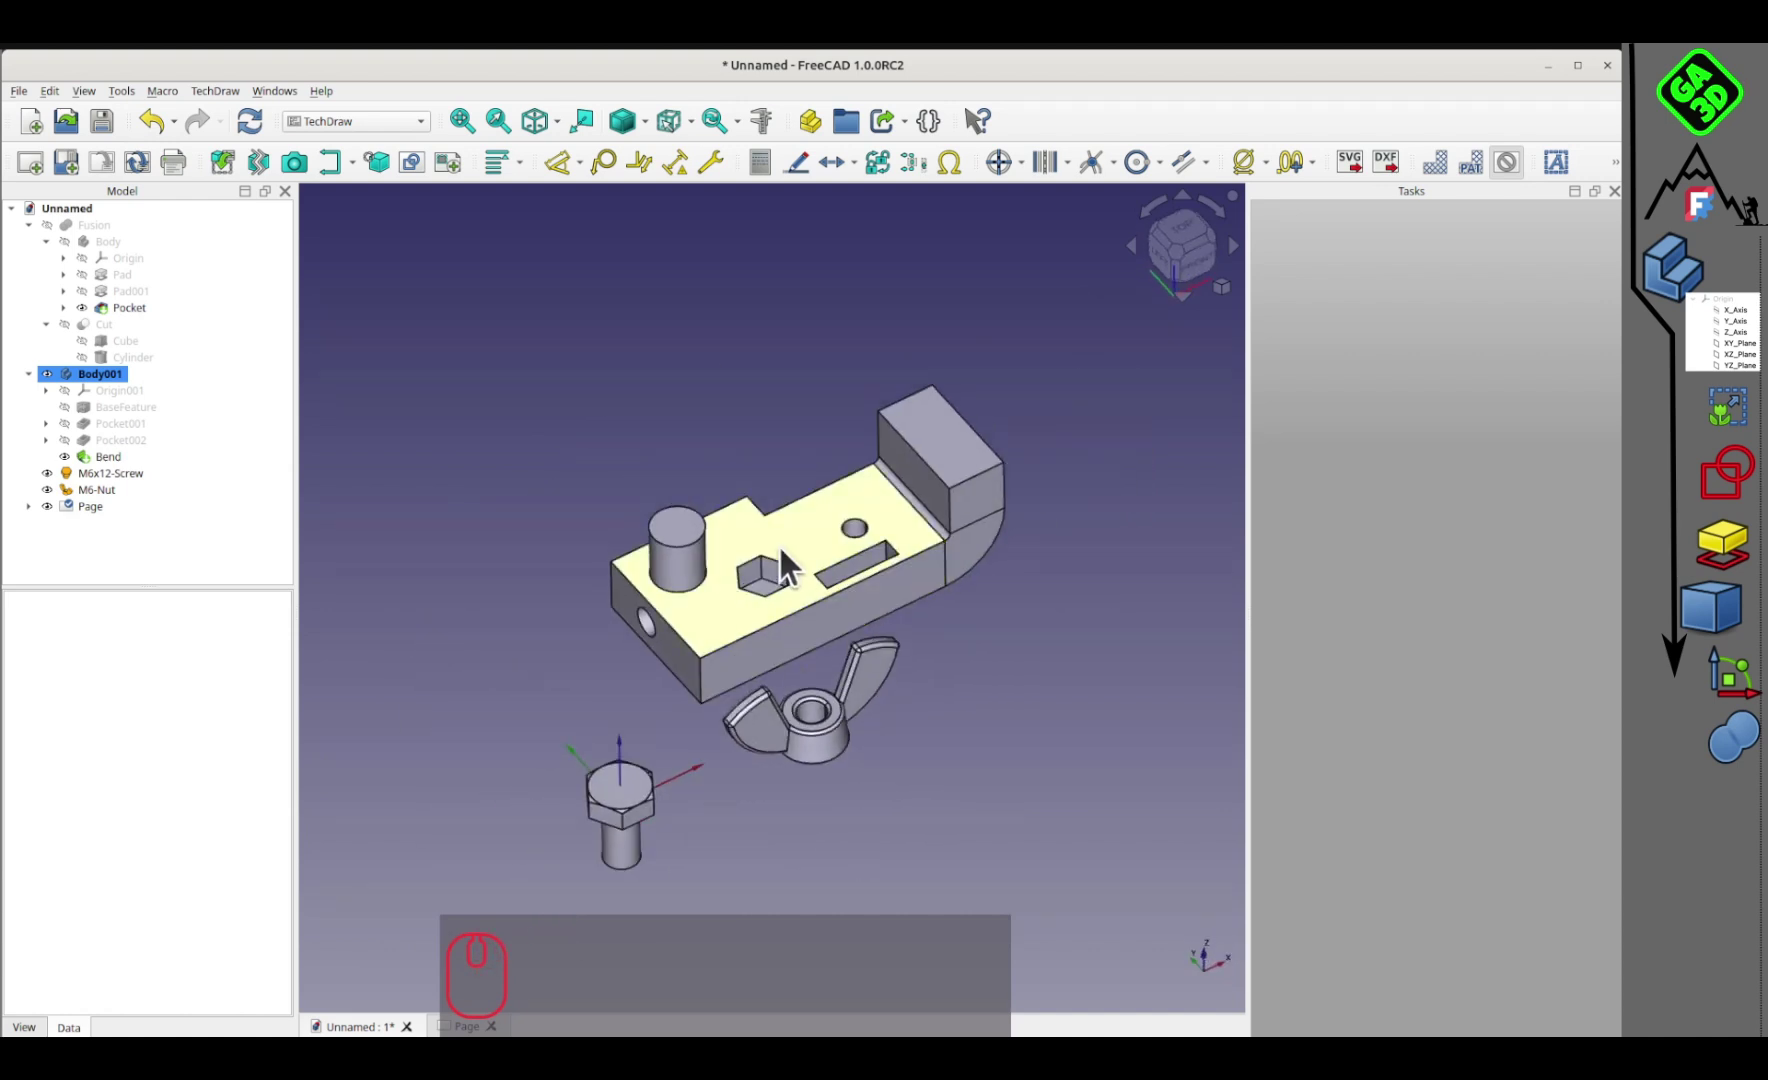